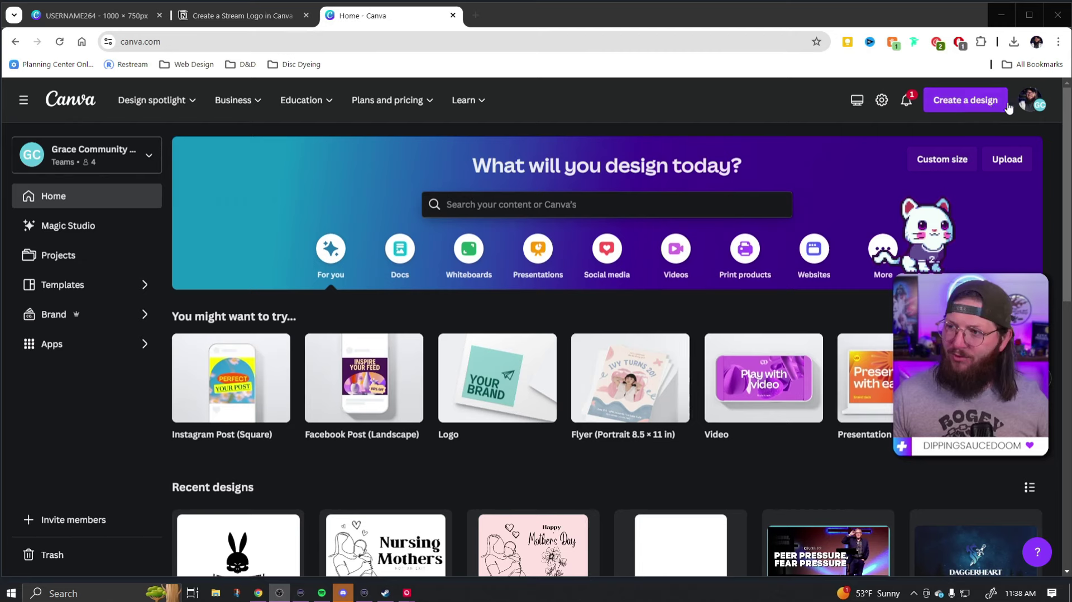
- Create a new blank design with a custom size of 1000 × 750 px
{"action": "left_click", "coordinate": [965, 100]}
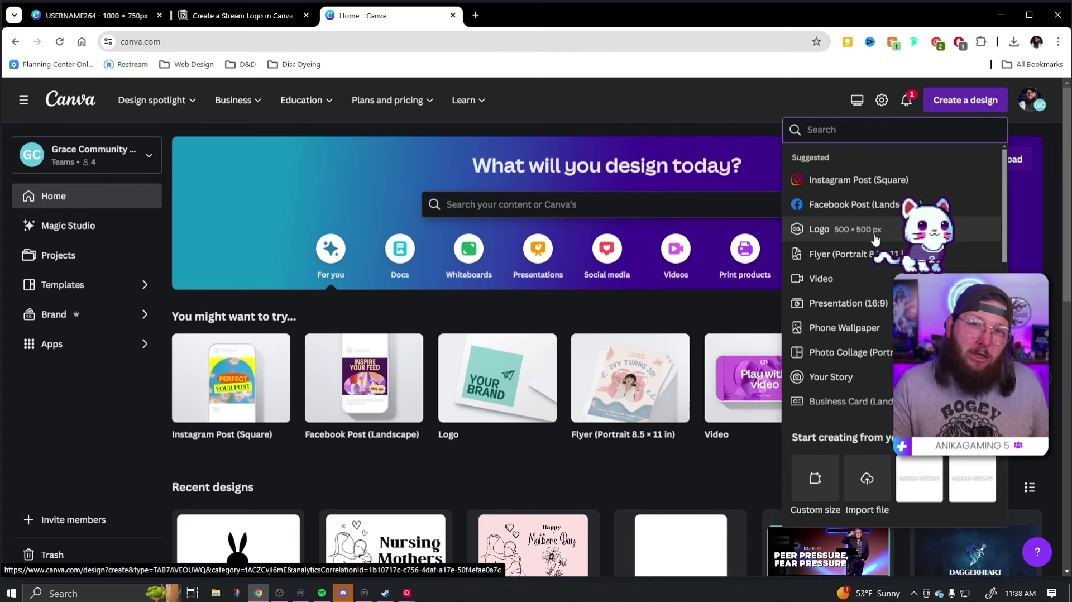
{"action": "left_click", "coordinate": [816, 484]}
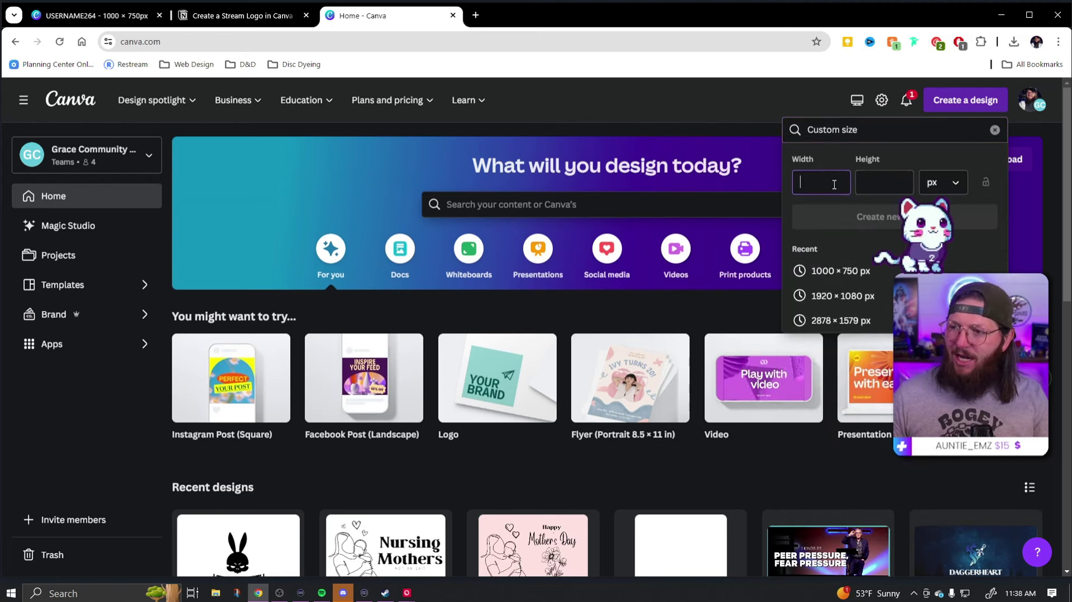
{"action": "type", "text": "1000"}
{"action": "key", "text": "Tab"}
{"action": "type", "text": "750"}
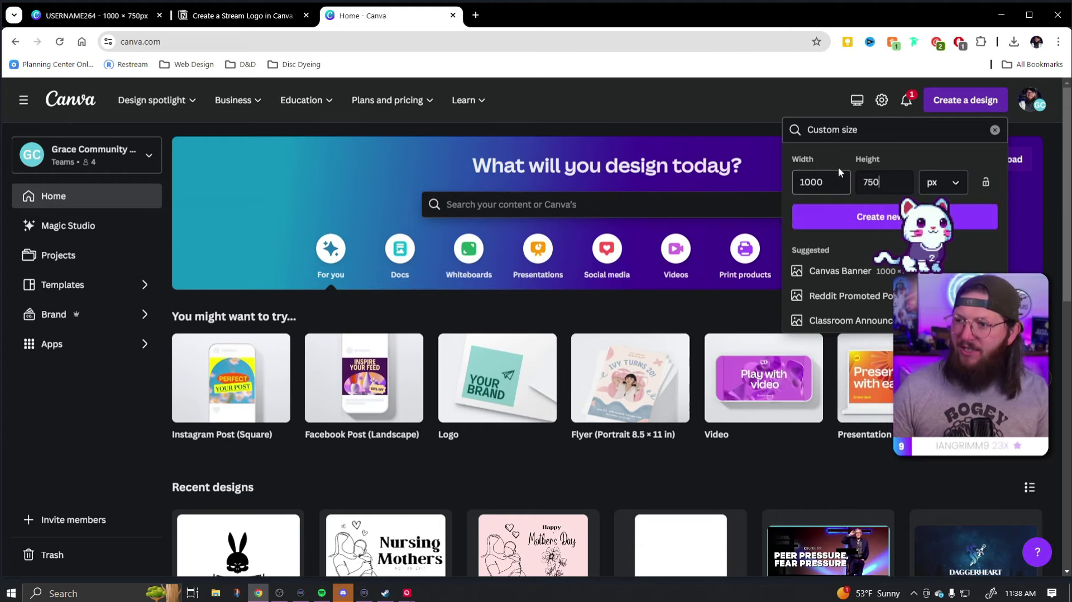
{"action": "left_click", "coordinate": [837, 216]}
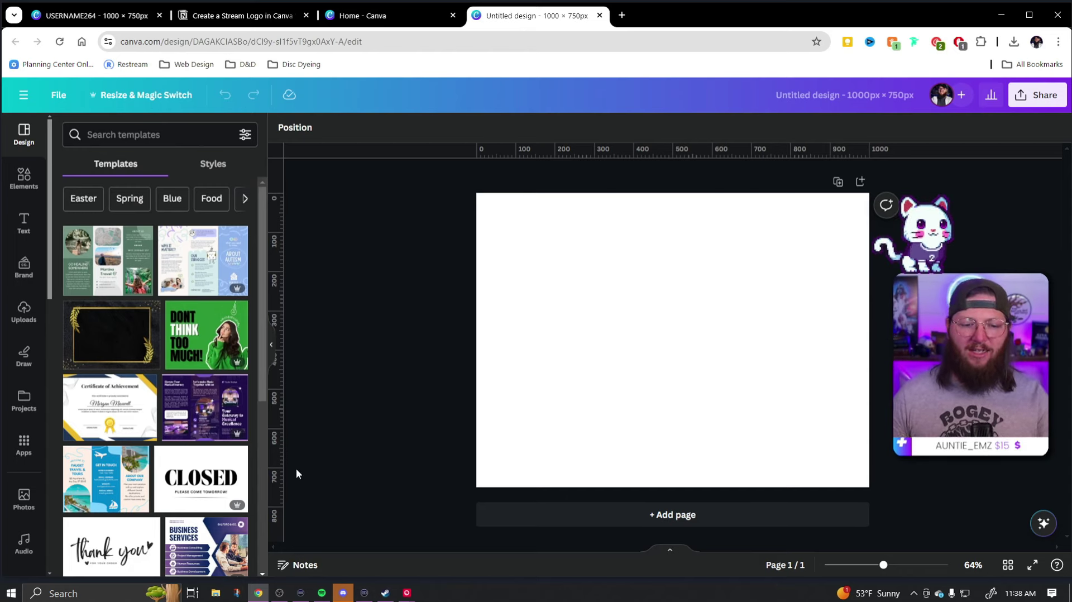
- Browse the available apps for the design, going through the AI-powered ones
{"action": "left_click", "coordinate": [34, 449]}
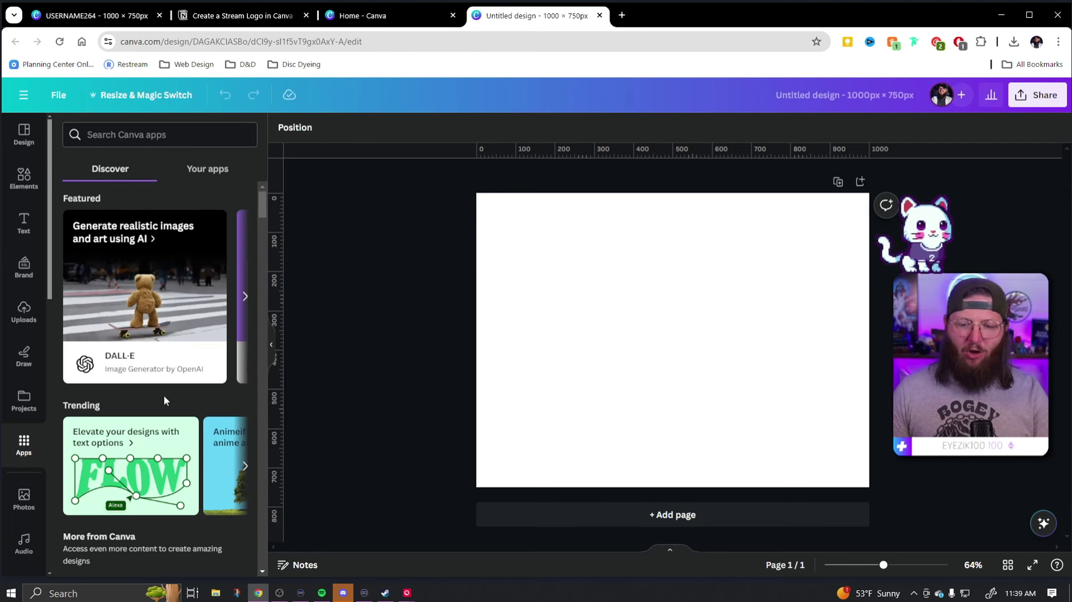
{"action": "scroll", "coordinate": [164, 394], "scroll_direction": "down", "scroll_amount": 8}
{"action": "scroll", "coordinate": [190, 385], "scroll_direction": "down", "scroll_amount": 4}
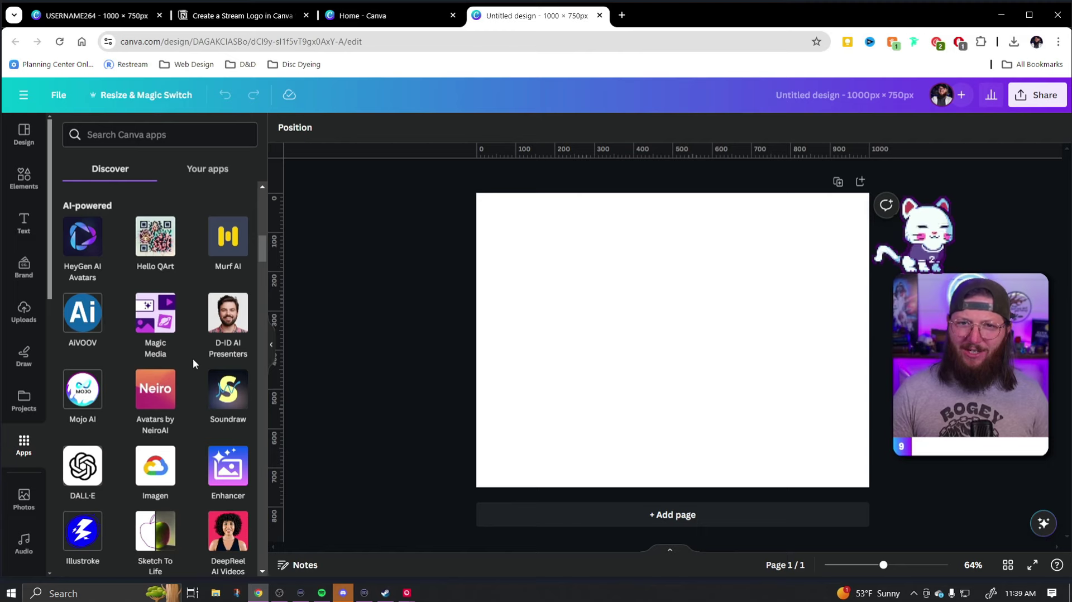
{"action": "scroll", "coordinate": [195, 362], "scroll_direction": "down", "scroll_amount": 3}
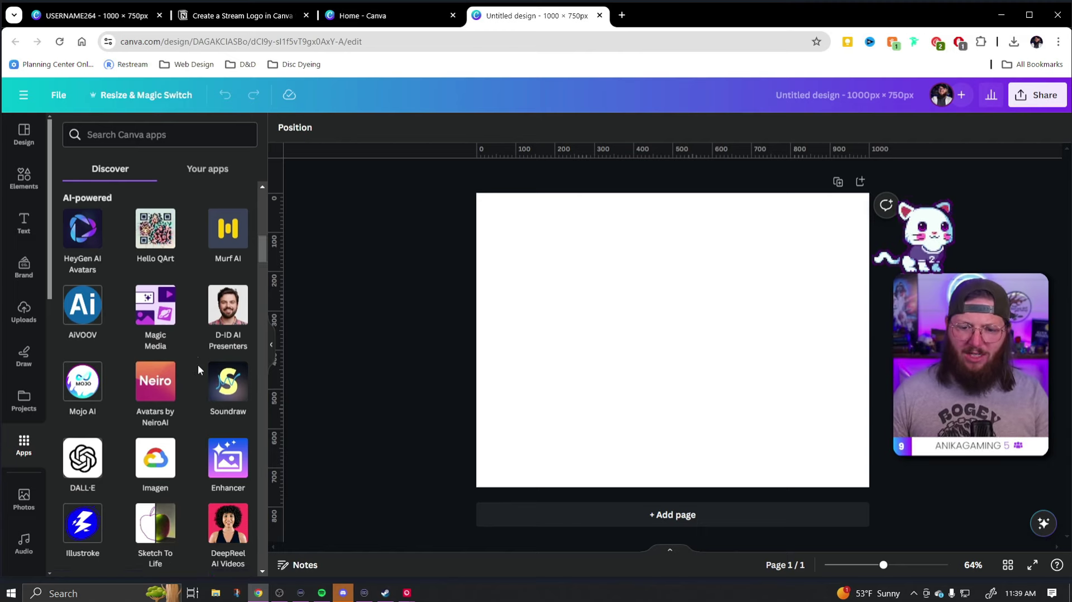
{"action": "scroll", "coordinate": [194, 380], "scroll_direction": "down", "scroll_amount": 7}
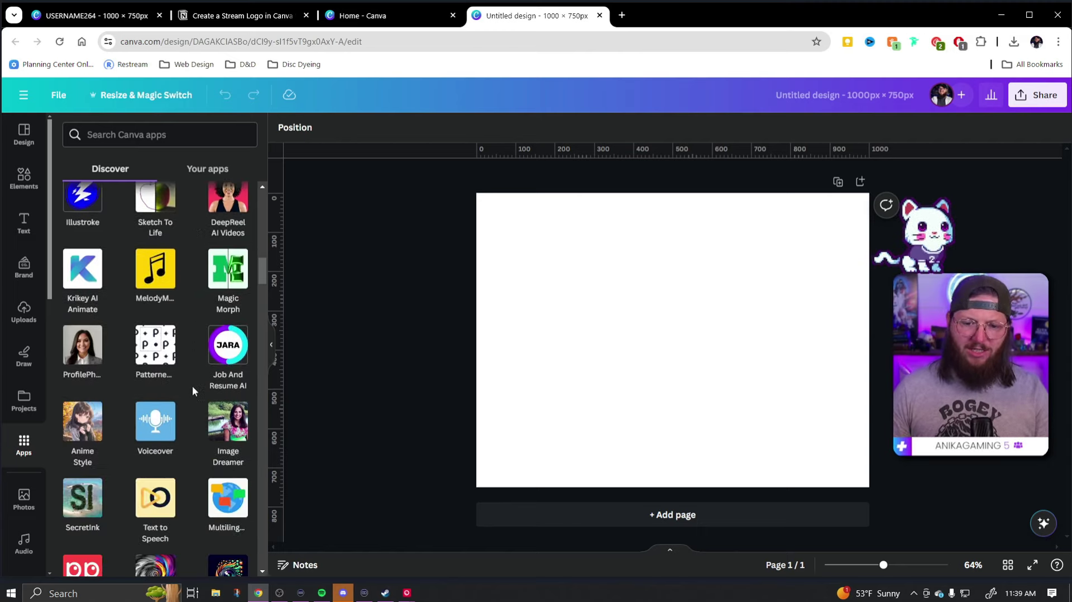
{"action": "scroll", "coordinate": [192, 387], "scroll_direction": "down", "scroll_amount": 15}
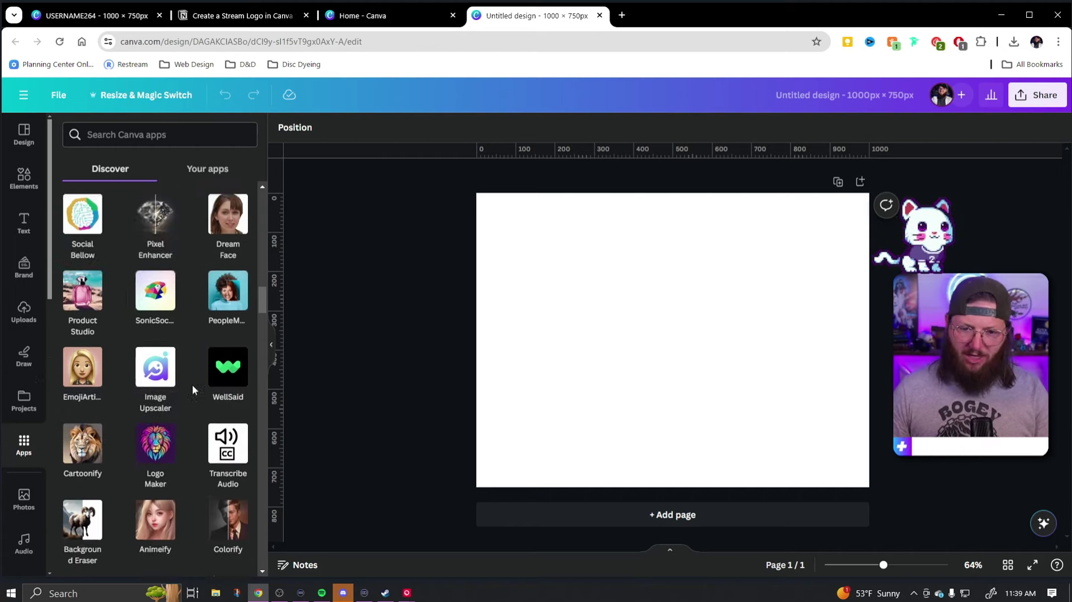
- Search the design elements for "rabbit" and look through all the matching graphics
{"action": "left_click", "coordinate": [19, 186]}
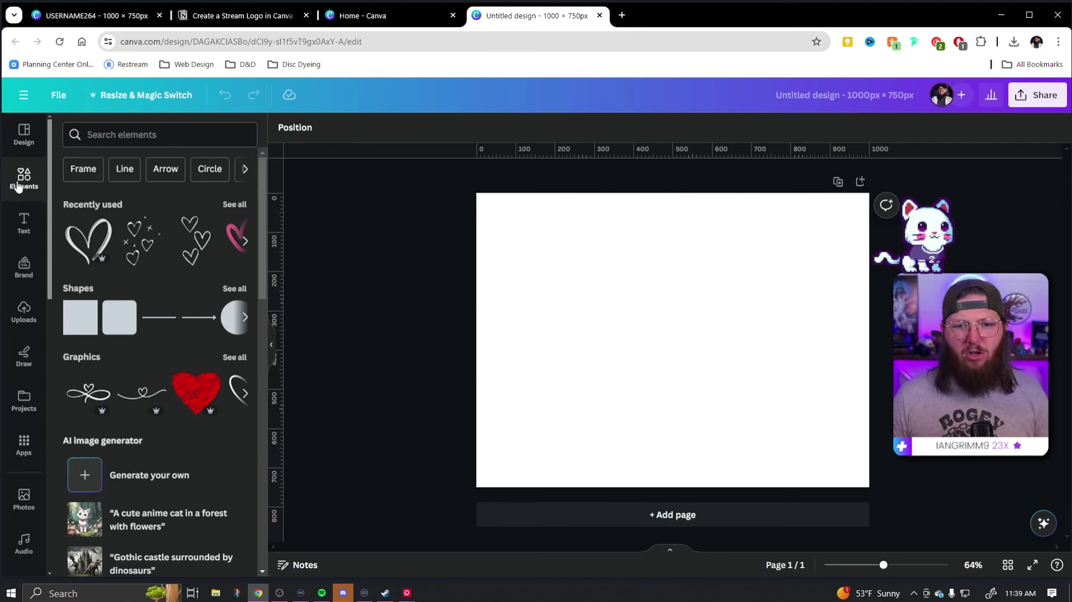
{"action": "left_click", "coordinate": [143, 137]}
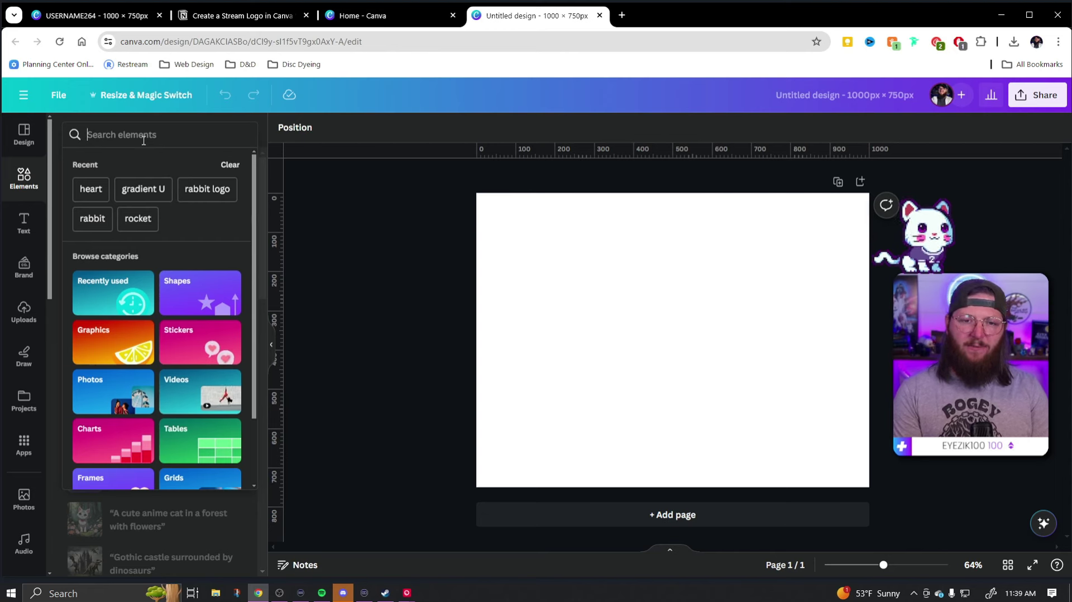
{"action": "type", "text": "rabbit"}
{"action": "key", "text": "Return"}
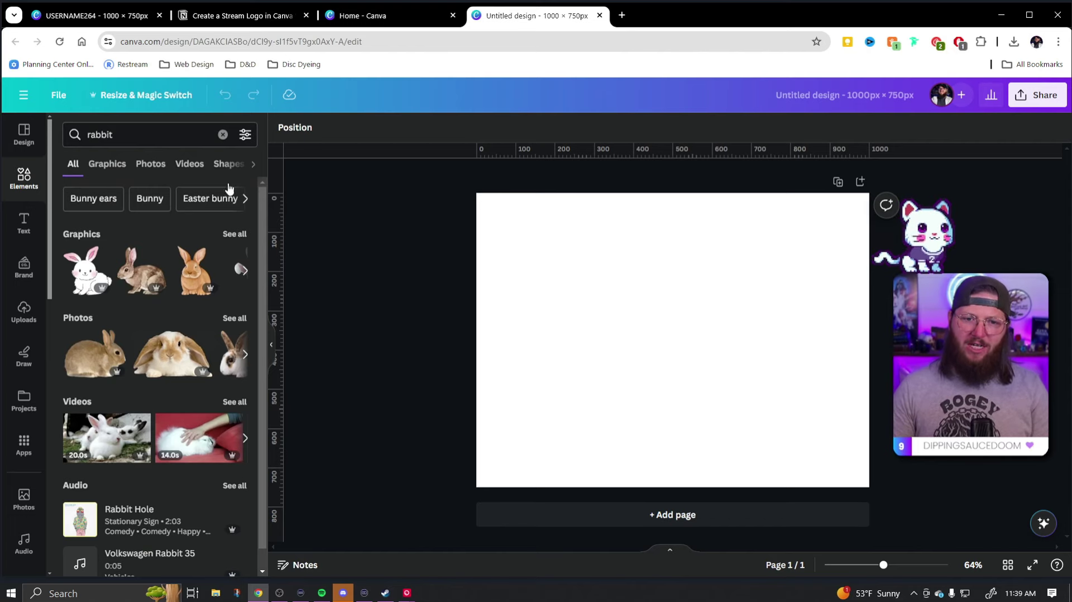
{"action": "left_click", "coordinate": [241, 235]}
{"action": "scroll", "coordinate": [186, 316], "scroll_direction": "down", "scroll_amount": 5}
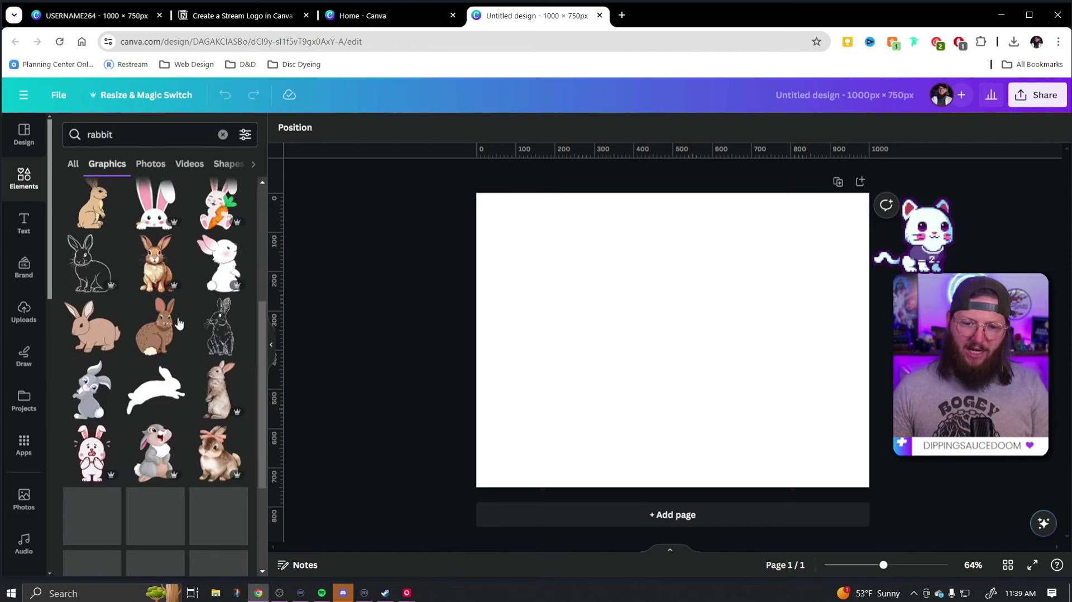
{"action": "scroll", "coordinate": [186, 316], "scroll_direction": "down", "scroll_amount": 1}
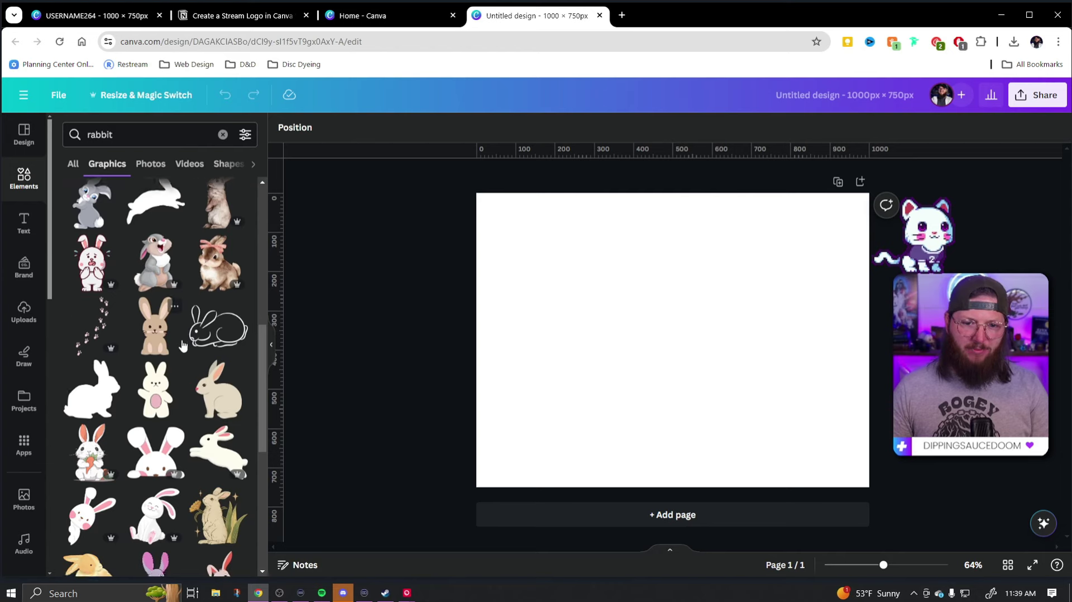
{"action": "scroll", "coordinate": [166, 282], "scroll_direction": "down", "scroll_amount": 3}
- Refine the graphics search to "rabbit logo" and look through the matches
{"action": "left_click", "coordinate": [140, 134]}
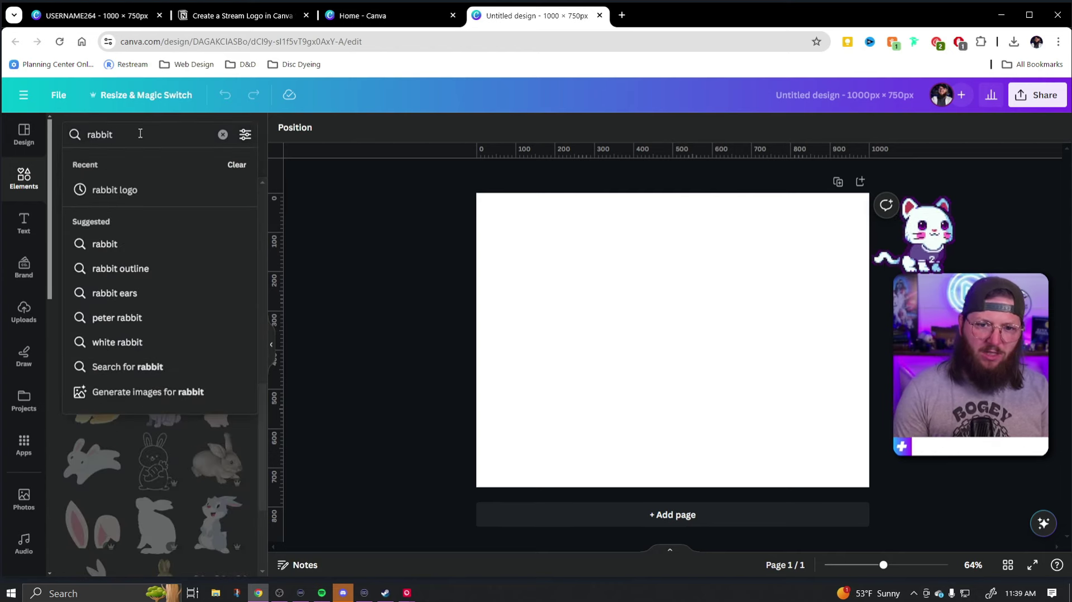
{"action": "type", "text": "logo"}
{"action": "key", "text": "Return"}
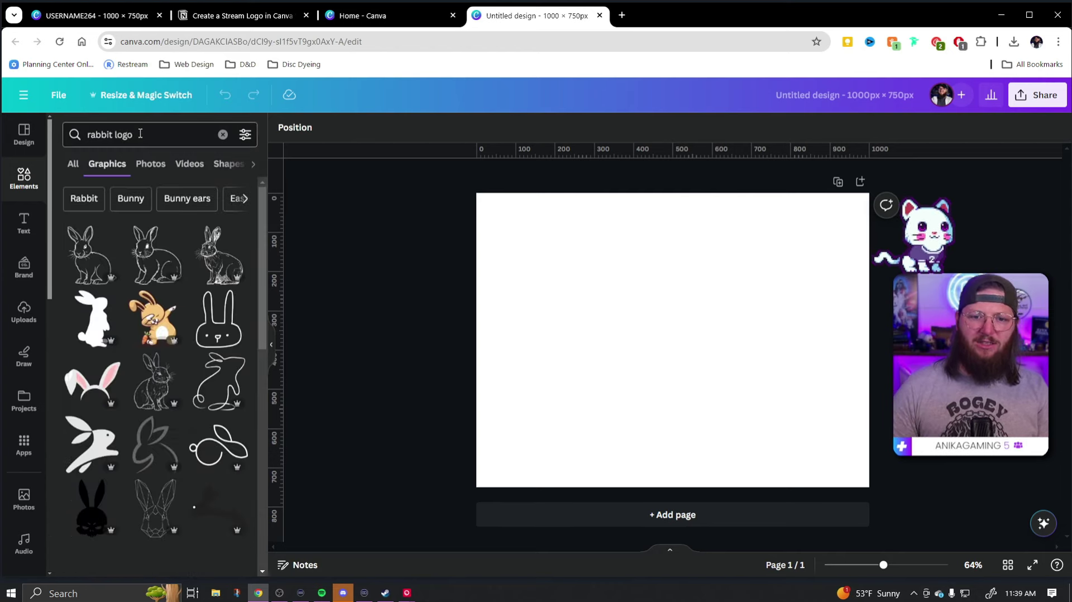
{"action": "scroll", "coordinate": [235, 326], "scroll_direction": "down", "scroll_amount": 3}
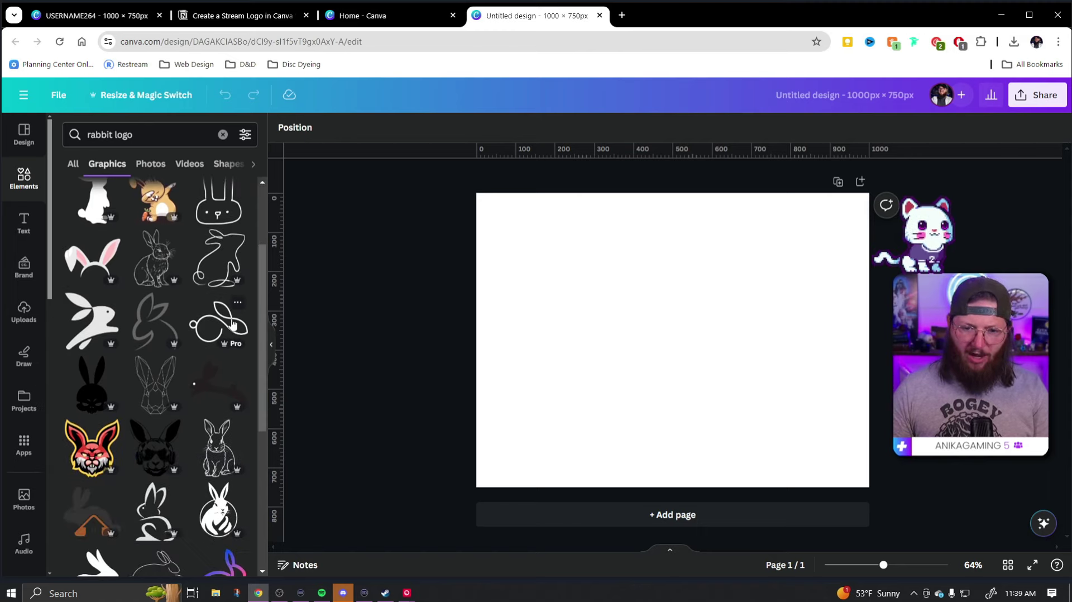
{"action": "scroll", "coordinate": [190, 329], "scroll_direction": "down", "scroll_amount": 1}
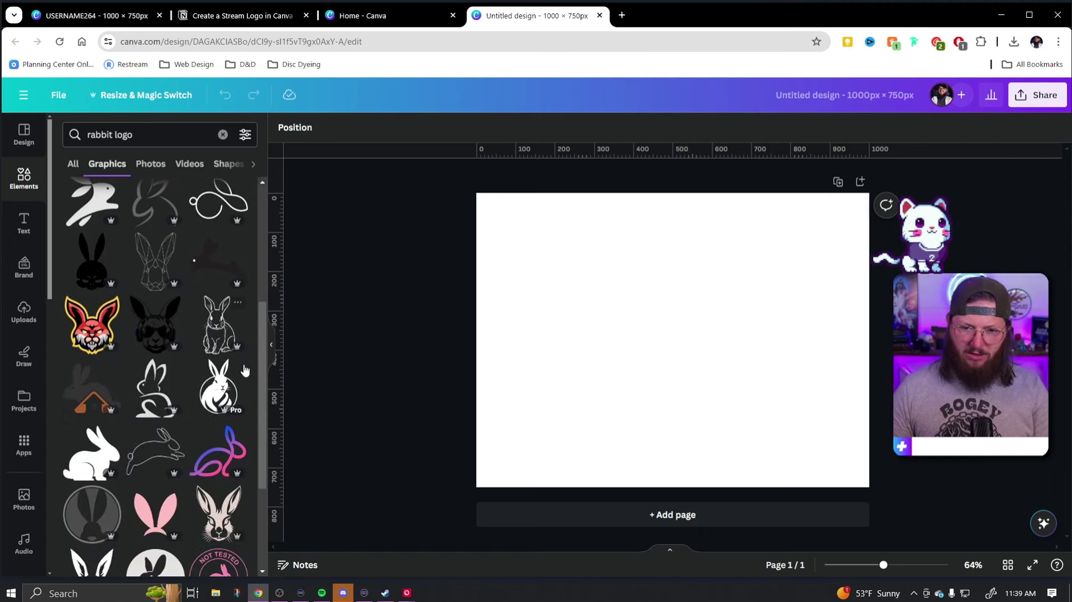
- Add the rabbit head with sunglasses and headphones, shrink it and place it in the page's upper-left corner
{"action": "left_click", "coordinate": [144, 334]}
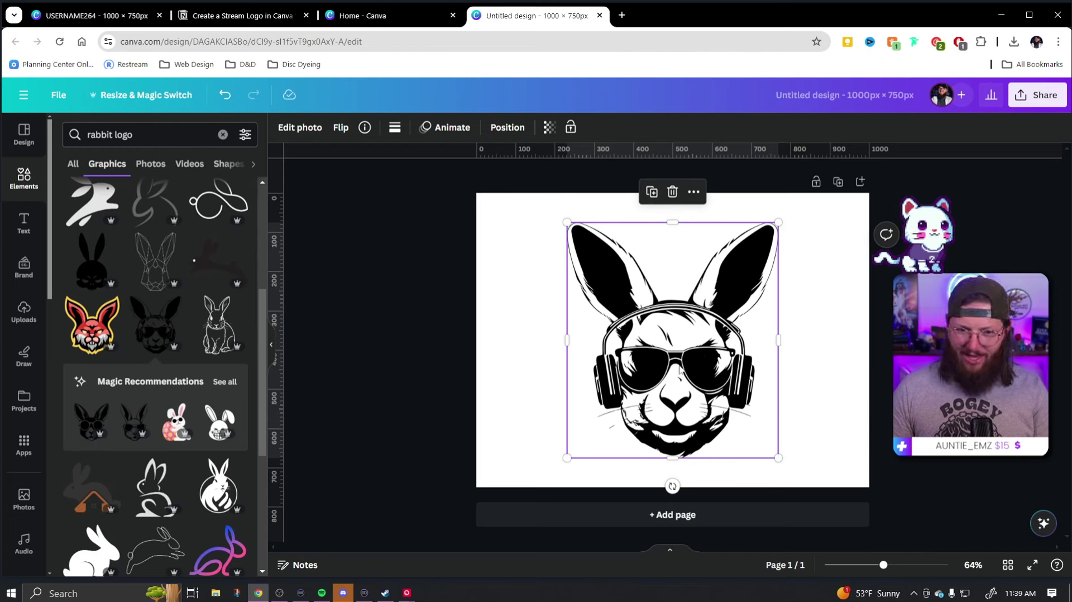
{"action": "mouse_move", "coordinate": [686, 363]}
{"action": "left_mouse_down"}
{"action": "mouse_move", "coordinate": [752, 362]}
{"action": "mouse_move", "coordinate": [704, 363]}
{"action": "left_mouse_up"}
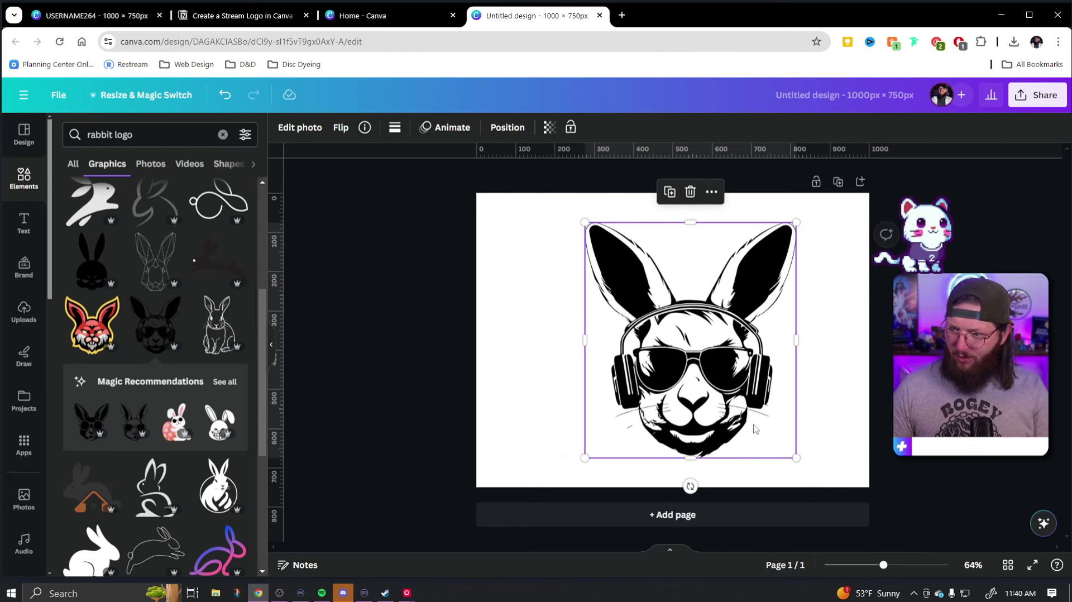
{"action": "left_click_drag", "start_coordinate": [794, 457], "coordinate": [686, 335]}
{"action": "left_click_drag", "start_coordinate": [642, 290], "coordinate": [545, 271]}
- Add the black rabbit skull graphic, shrink it and place it beside the rabbit with headphones
{"action": "left_click", "coordinate": [80, 280]}
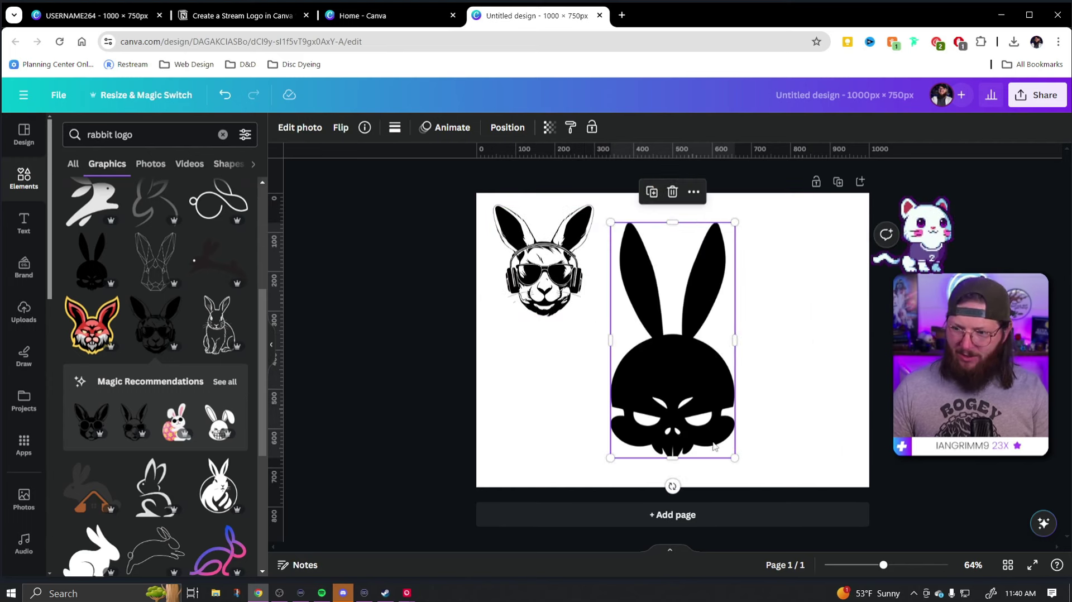
{"action": "left_click_drag", "start_coordinate": [733, 456], "coordinate": [682, 355]}
{"action": "left_click_drag", "start_coordinate": [648, 302], "coordinate": [651, 283]}
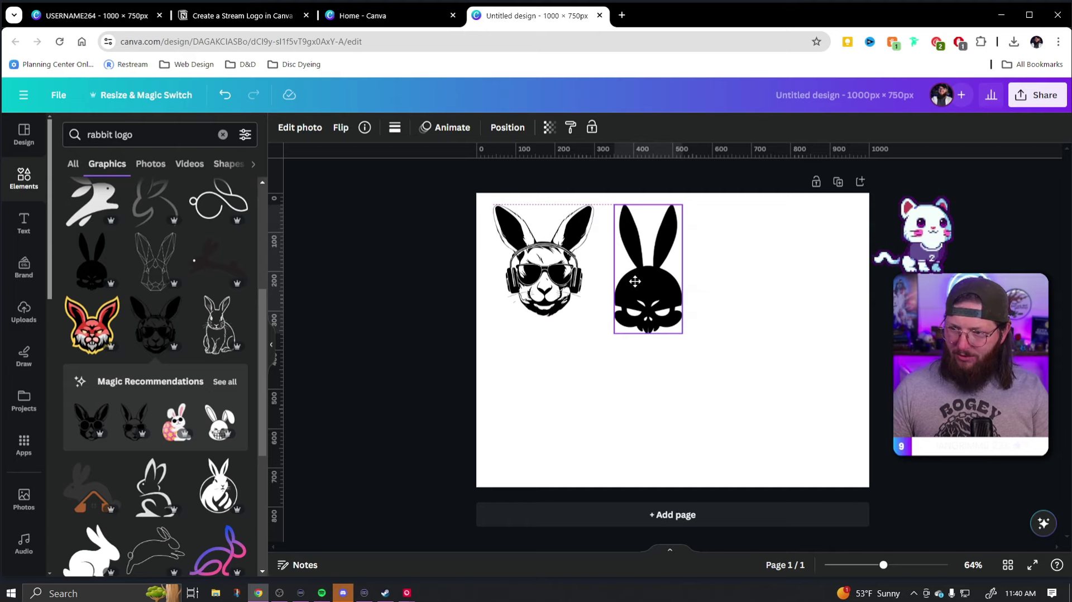
- Try the black rabbit head with white-framed sunglasses from the full set of recommended graphics, and delete it
{"action": "scroll", "coordinate": [173, 385], "scroll_direction": "down", "scroll_amount": 2}
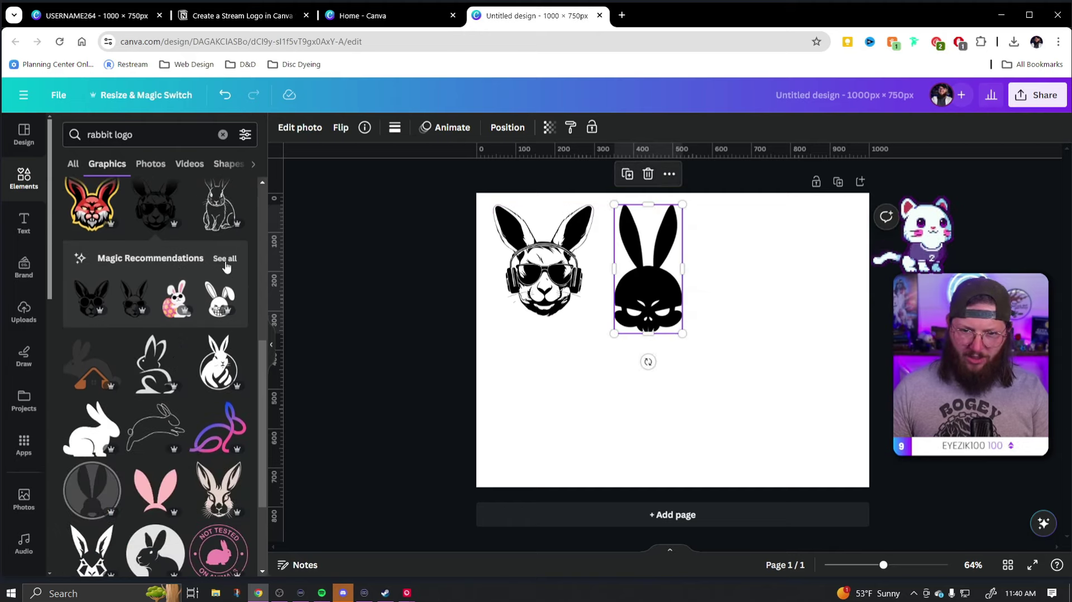
{"action": "left_click", "coordinate": [222, 260]}
{"action": "left_click", "coordinate": [221, 264]}
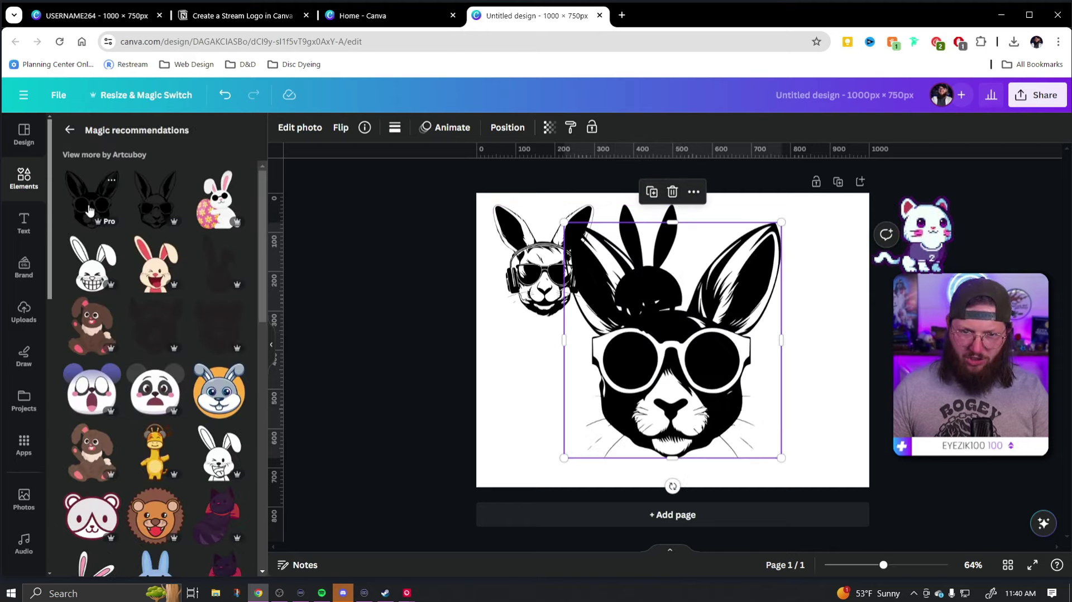
{"action": "key", "text": "Delete"}
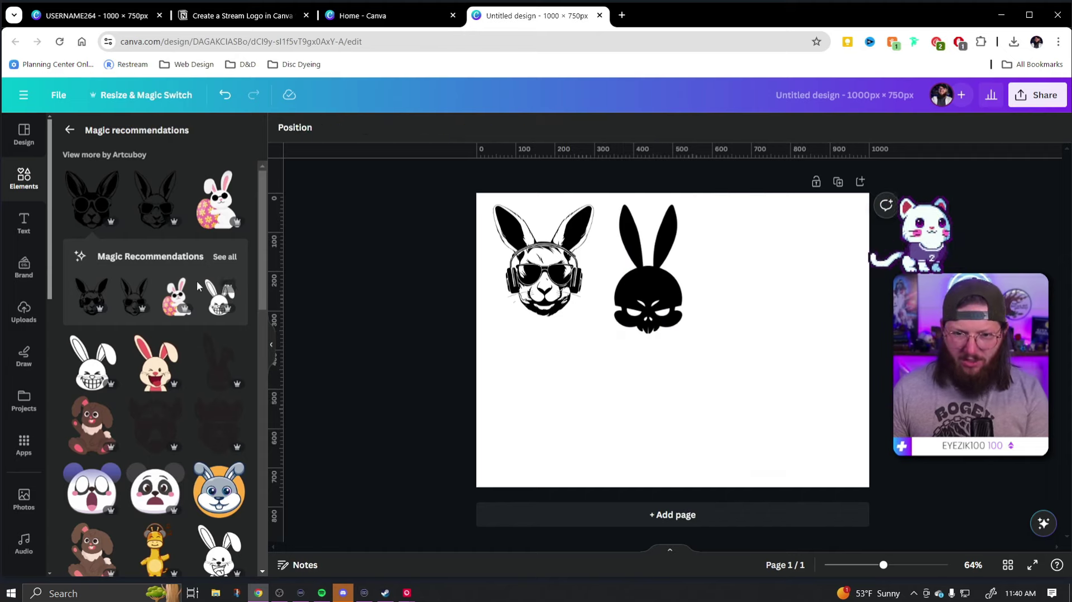
- Try another graphic from the recommendations, delete it, and return to the "rabbit logo" results
{"action": "scroll", "coordinate": [197, 354], "scroll_direction": "down", "scroll_amount": 1}
{"action": "left_click", "coordinate": [219, 304]}
{"action": "left_click_drag", "start_coordinate": [687, 423], "coordinate": [779, 423]}
{"action": "key", "text": "Delete"}
{"action": "scroll", "coordinate": [207, 374], "scroll_direction": "down", "scroll_amount": 4}
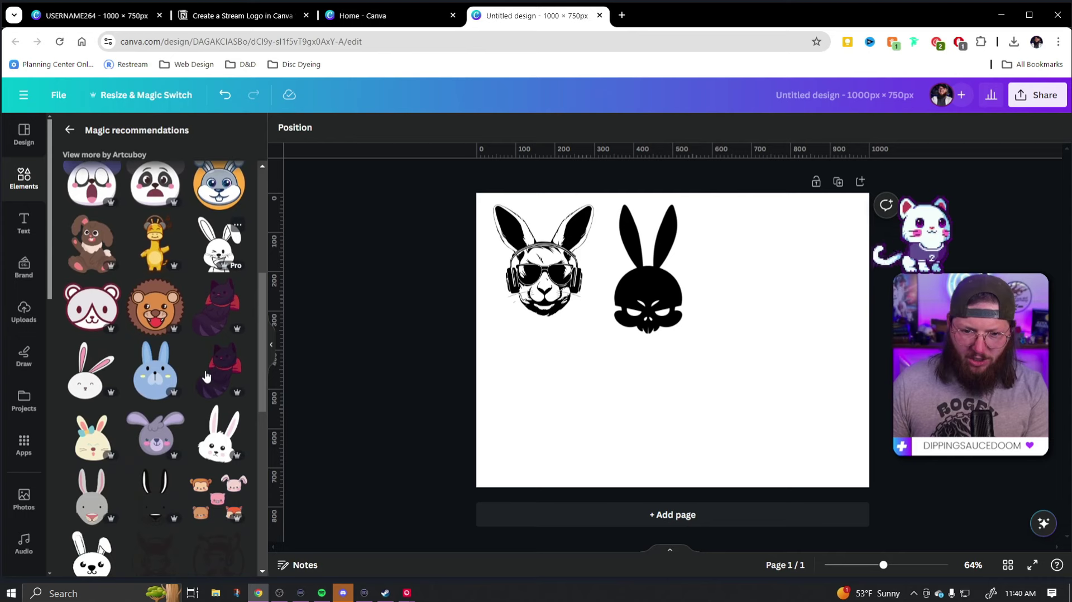
{"action": "scroll", "coordinate": [207, 375], "scroll_direction": "up", "scroll_amount": 5}
{"action": "left_click", "coordinate": [69, 130]}
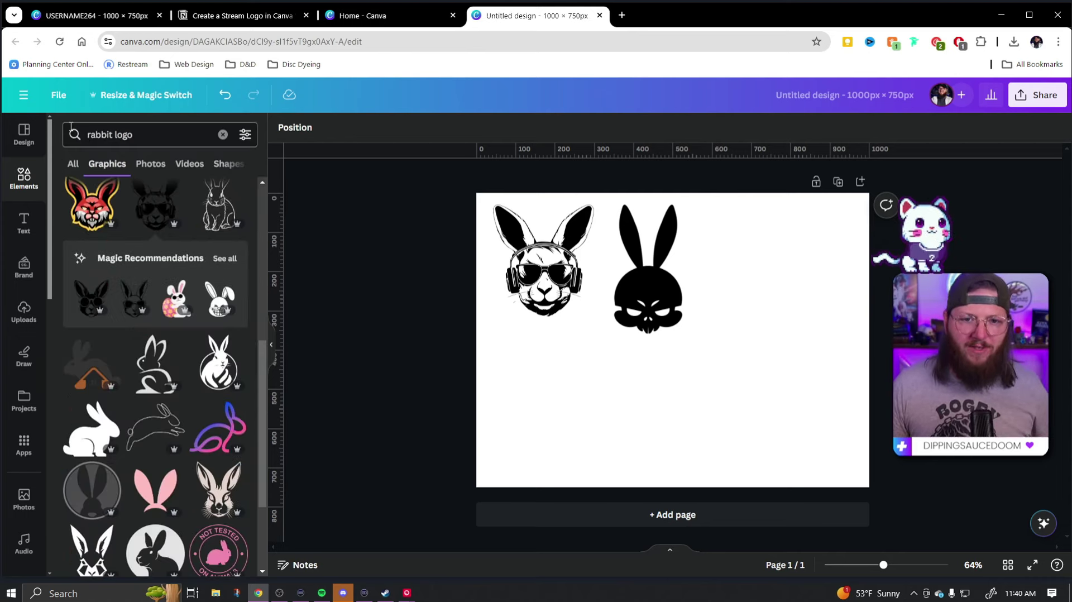
- Try the angular black-and-white rabbit head from further down the results, delete it, and keep browsing the graphics
{"action": "scroll", "coordinate": [198, 321], "scroll_direction": "down", "scroll_amount": 5}
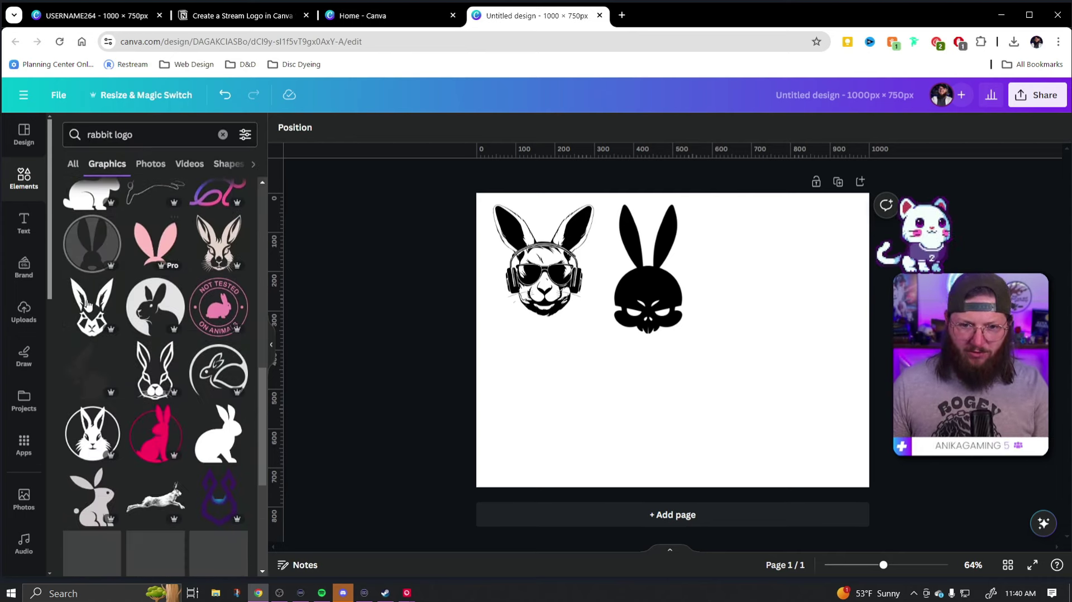
{"action": "left_click", "coordinate": [92, 249]}
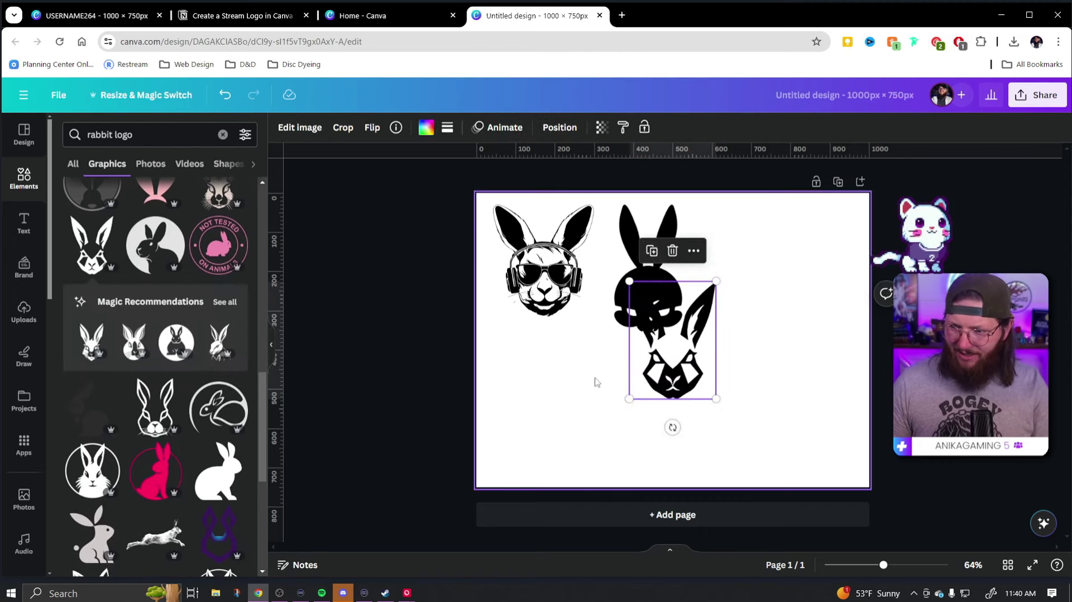
{"action": "left_click_drag", "start_coordinate": [667, 388], "coordinate": [738, 400]}
{"action": "key", "text": "Delete"}
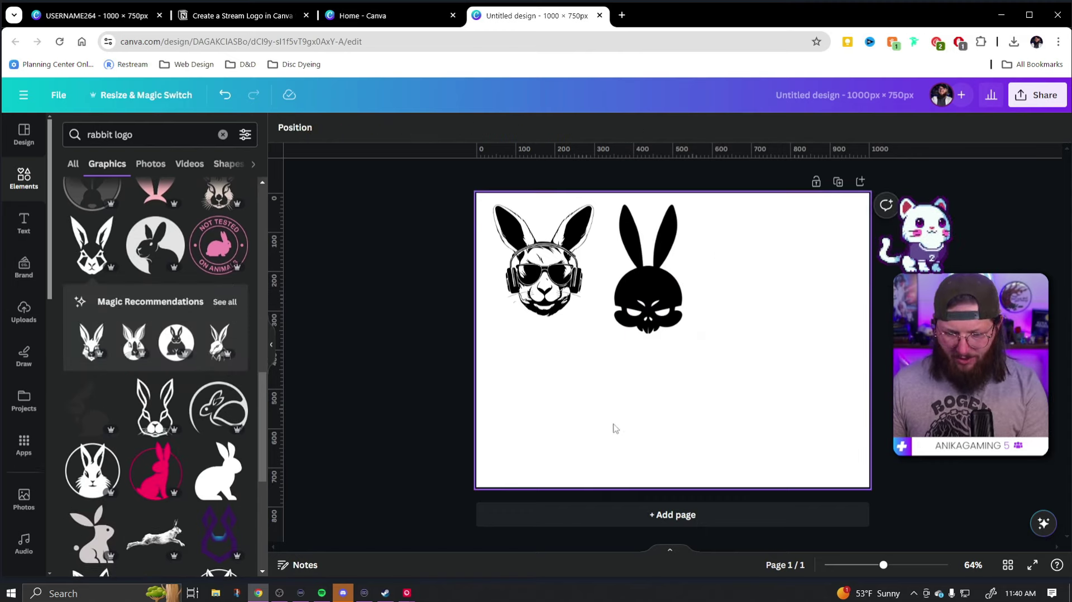
{"action": "scroll", "coordinate": [185, 422], "scroll_direction": "down", "scroll_amount": 5}
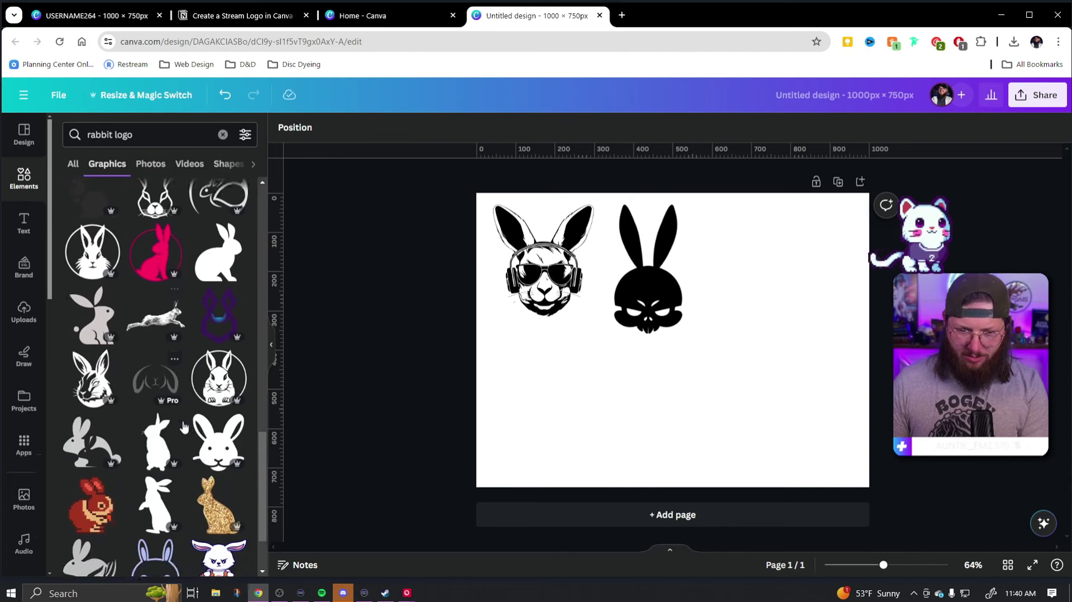
- Delete the rabbit with sunglasses and headphones from the page
{"action": "left_click", "coordinate": [572, 403]}
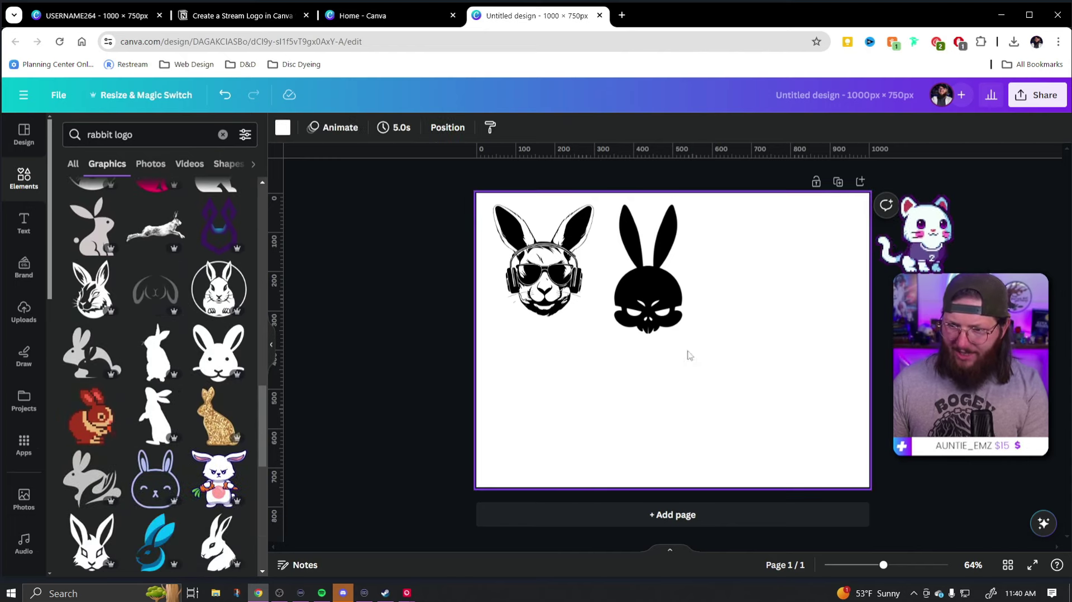
{"action": "key", "text": "Tab"}
{"action": "left_click", "coordinate": [715, 413]}
{"action": "key", "text": "Tab"}
{"action": "left_click", "coordinate": [704, 315]}
{"action": "key", "text": "Tab"}
{"action": "left_click", "coordinate": [741, 323]}
{"action": "key", "text": "Tab"}
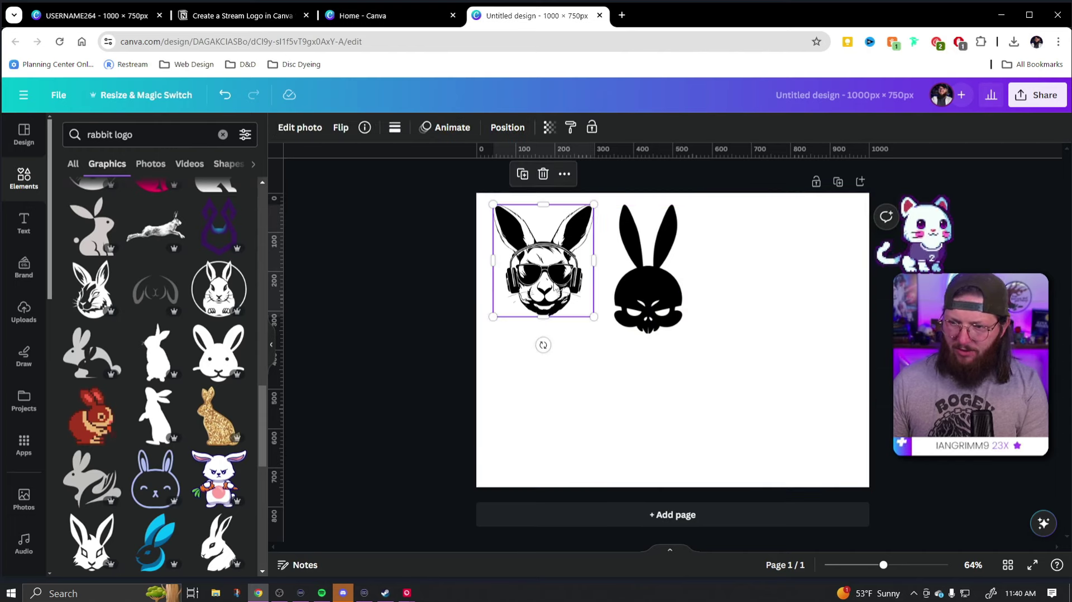
{"action": "key", "text": "Delete"}
- Center the rabbit skull horizontally, slightly below the middle of the page, and shrink it to about 140 × 266 px
{"action": "left_click_drag", "start_coordinate": [655, 293], "coordinate": [686, 403]}
{"action": "left_click_drag", "start_coordinate": [706, 438], "coordinate": [697, 421]}
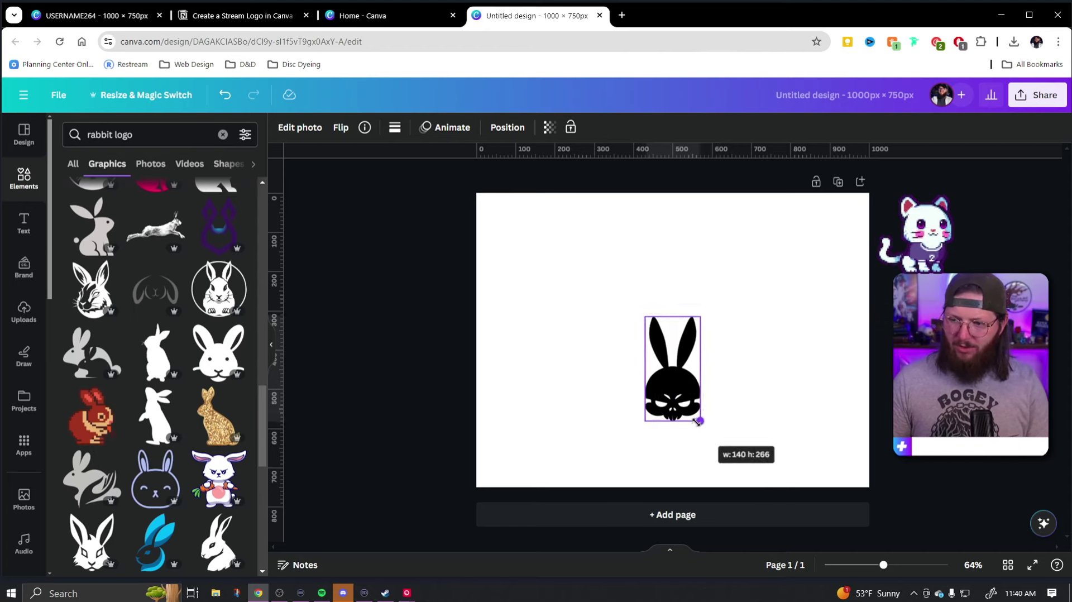
{"action": "left_click", "coordinate": [733, 414]}
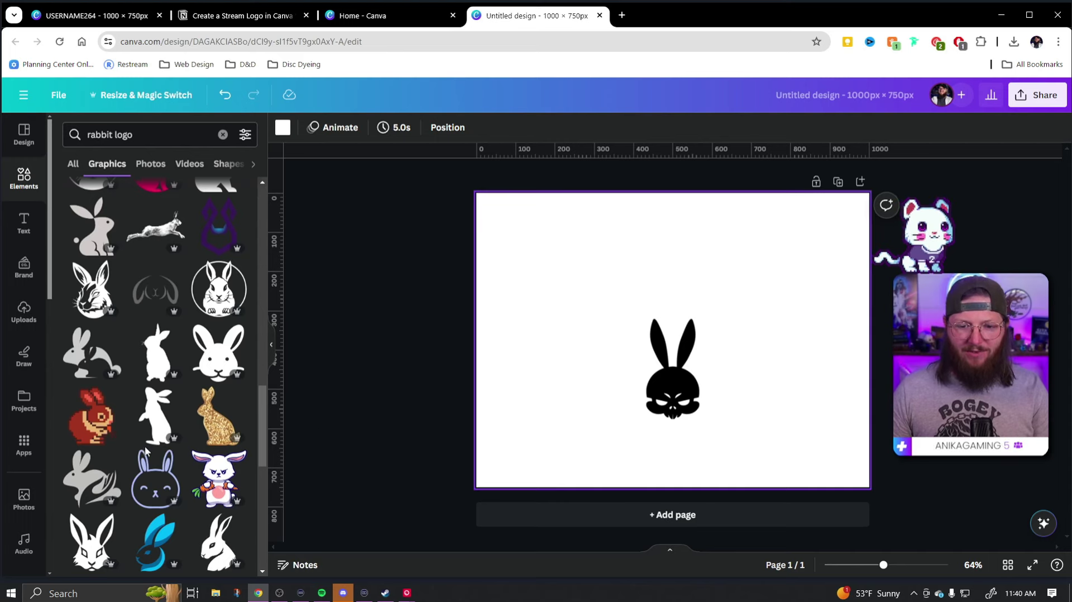
- Try the red pixel-art rabbit graphic with its dark brown recolored to tan, and delete it from the page
{"action": "left_click", "coordinate": [91, 418]}
{"action": "left_click_drag", "start_coordinate": [648, 356], "coordinate": [532, 337]}
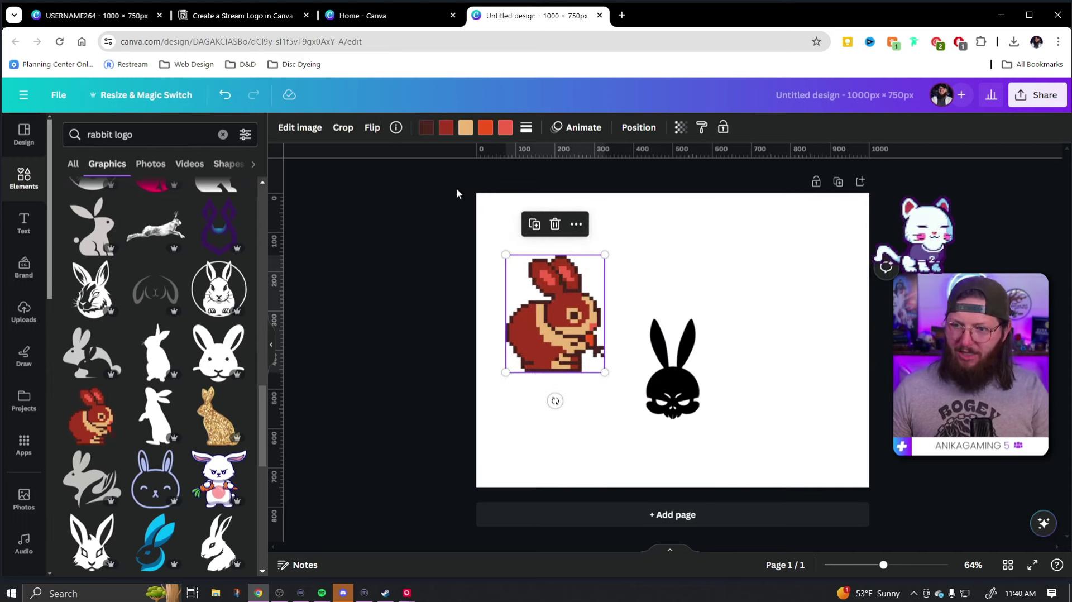
{"action": "left_click", "coordinate": [426, 128]}
{"action": "left_click", "coordinate": [169, 204]}
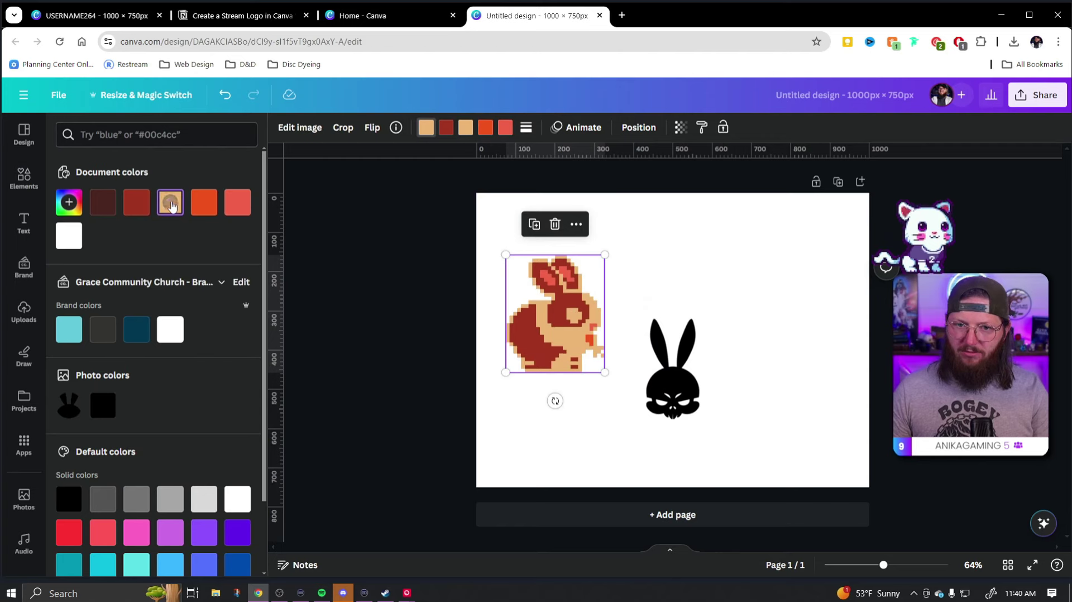
{"action": "key", "text": "Delete"}
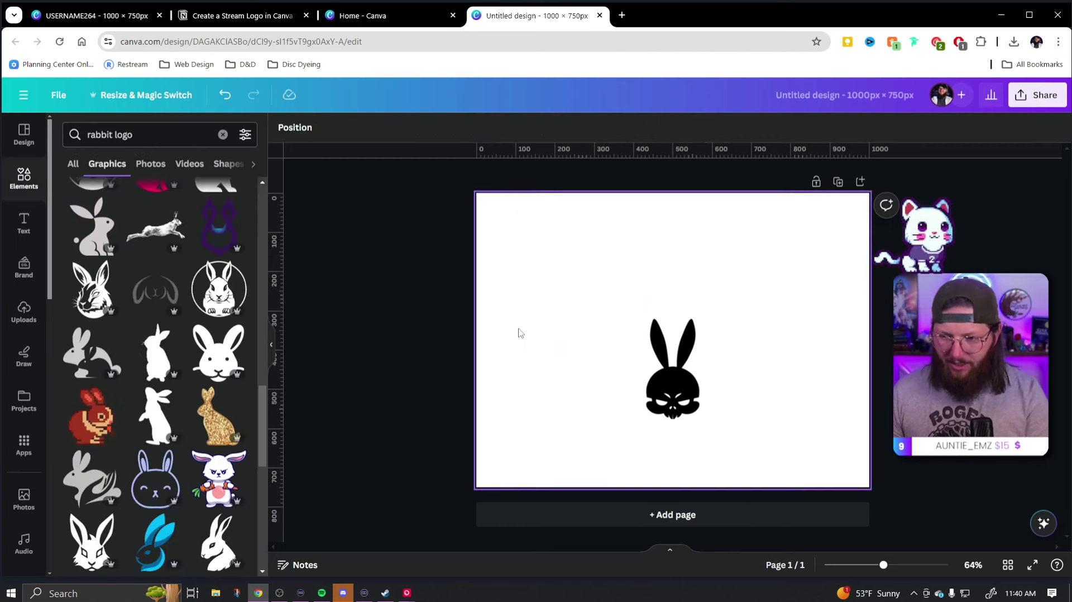
- Search the Canva apps for "textflow" and "text", and open the TypeCraft app
{"action": "left_click", "coordinate": [22, 445]}
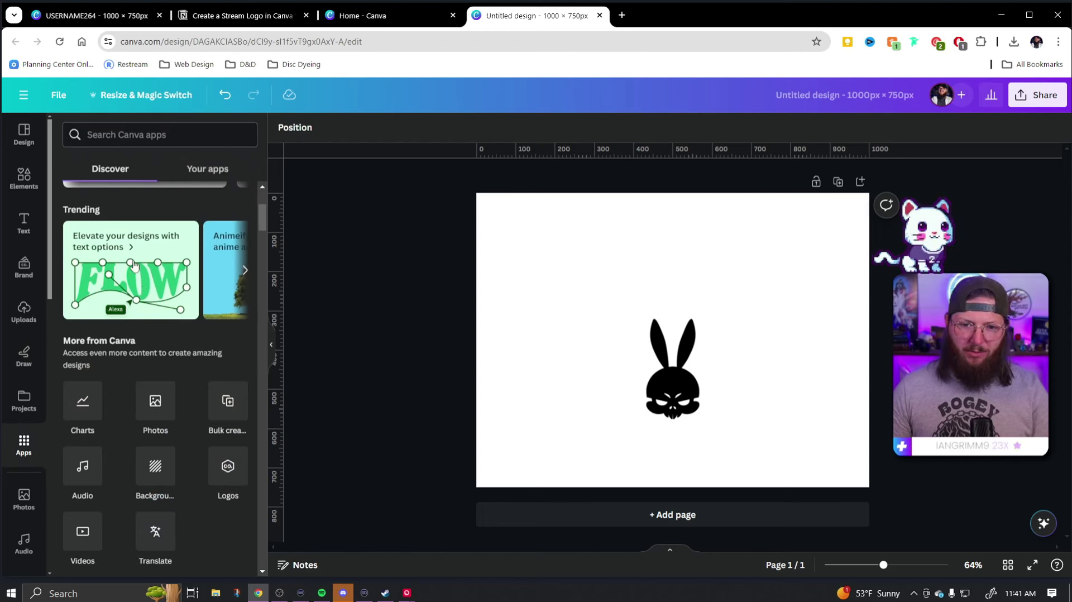
{"action": "type", "text": "text"}
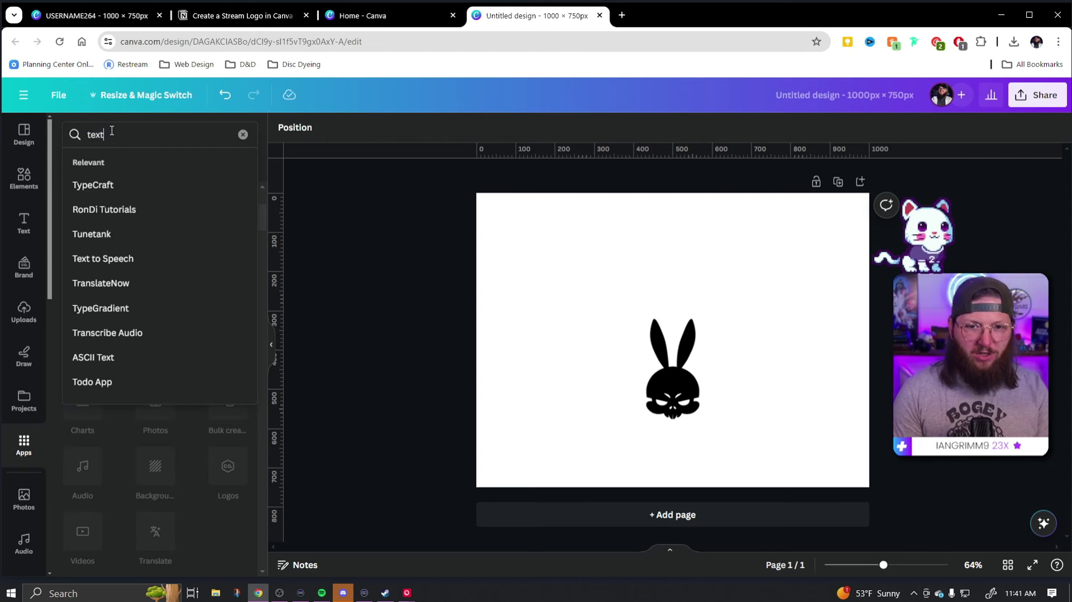
{"action": "type", "text": "flow"}
{"action": "key", "text": "Return"}
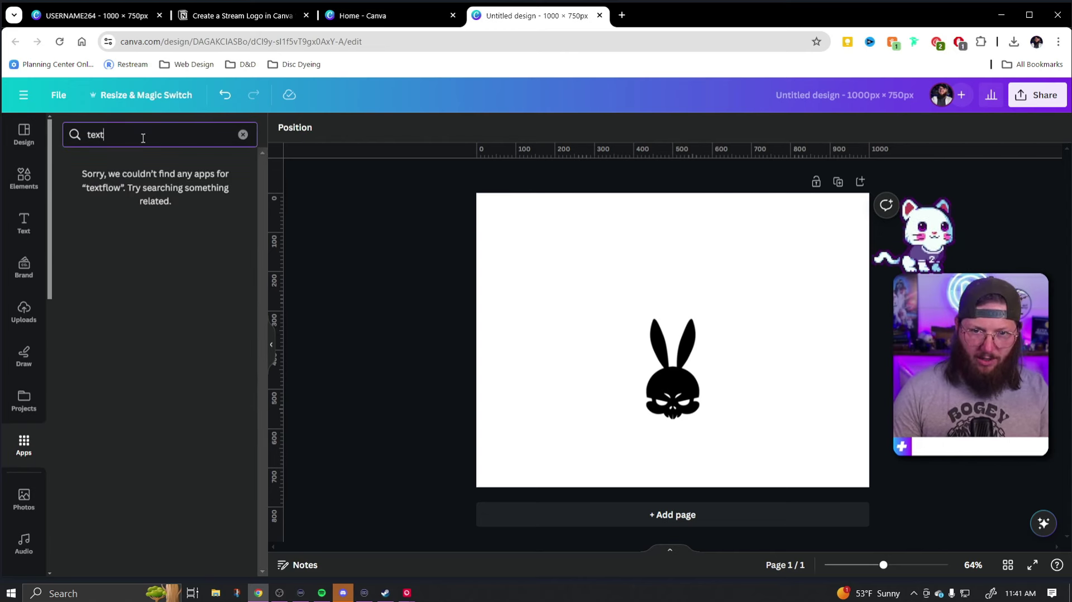
{"action": "key", "text": "Return"}
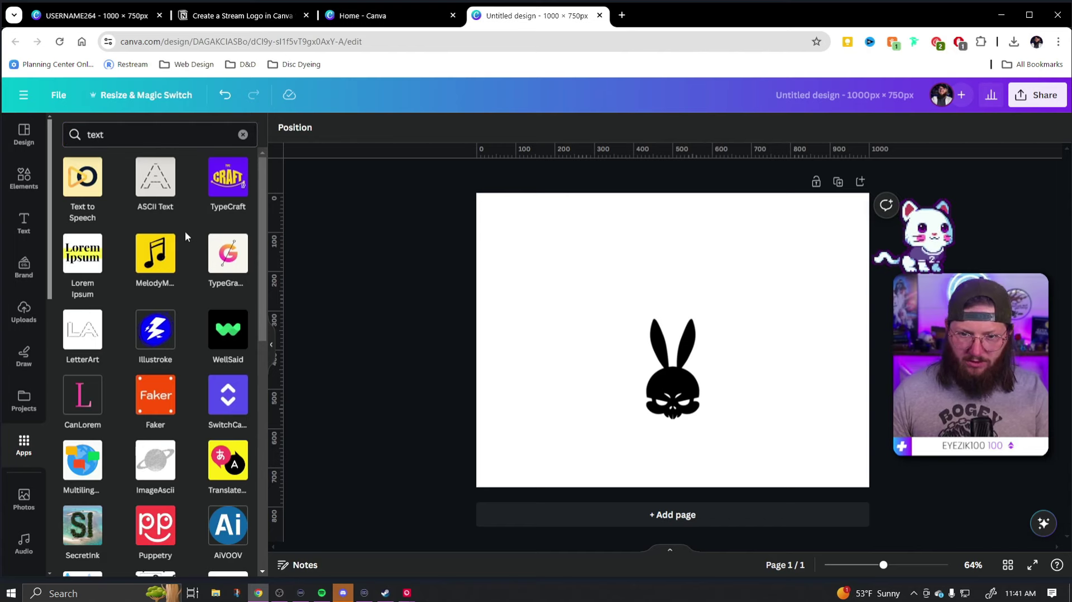
{"action": "left_click", "coordinate": [226, 187]}
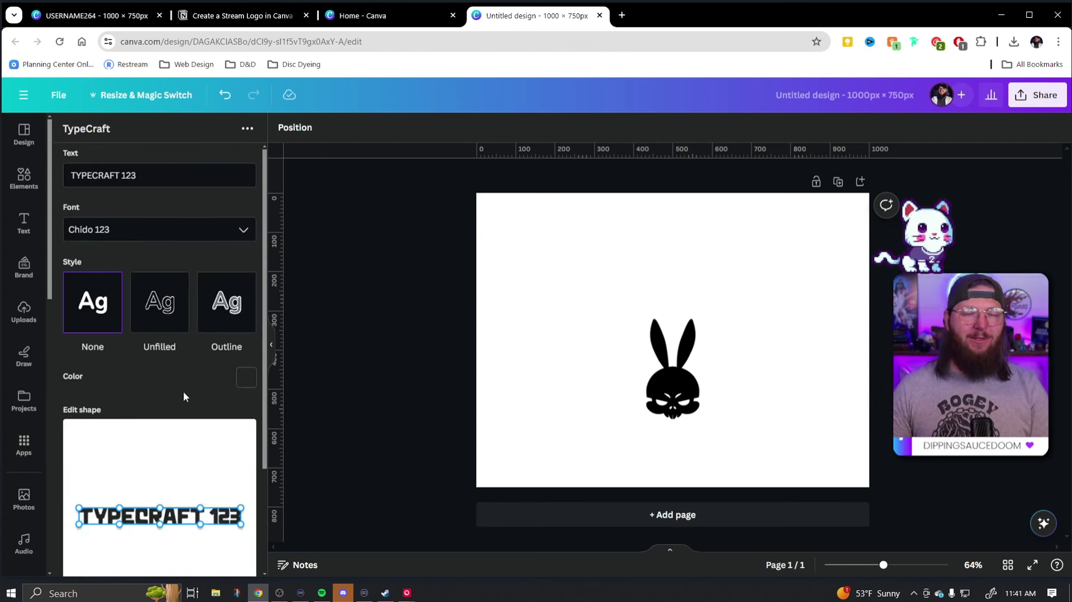
- Replace the TypeCraft sample text with "USERNAME264"
{"action": "triple_click", "coordinate": [147, 173]}
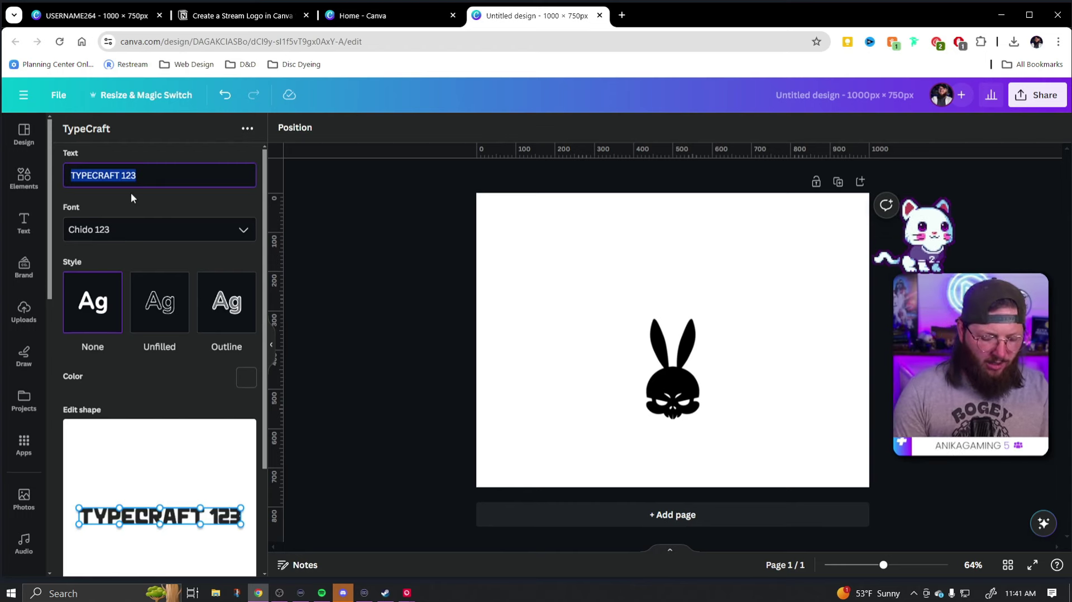
{"action": "type", "text": "USERNAME"}
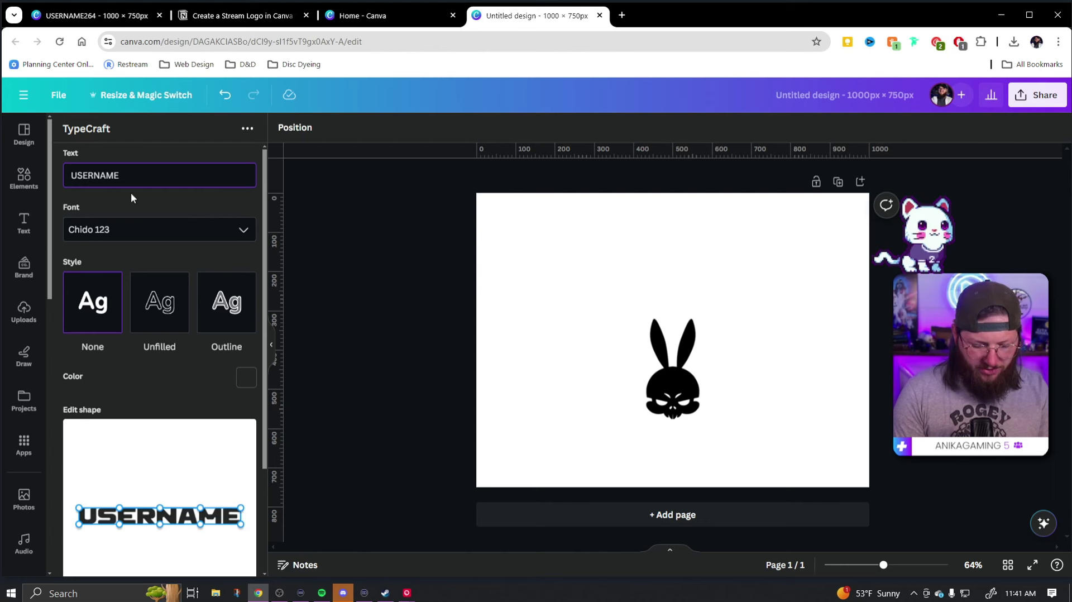
{"action": "type", "text": "264"}
{"action": "left_click", "coordinate": [160, 397]}
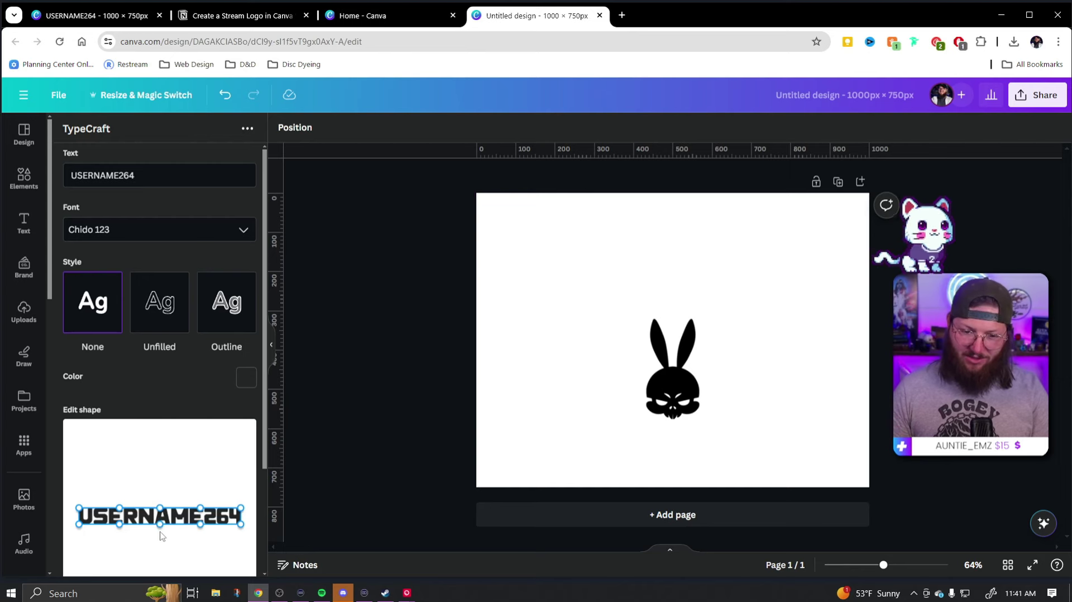
- Browse the TypeCraft fonts and set the text's font to Etechno Glitch 123
{"action": "left_click", "coordinate": [243, 230]}
{"action": "scroll", "coordinate": [196, 295], "scroll_direction": "down", "scroll_amount": 3}
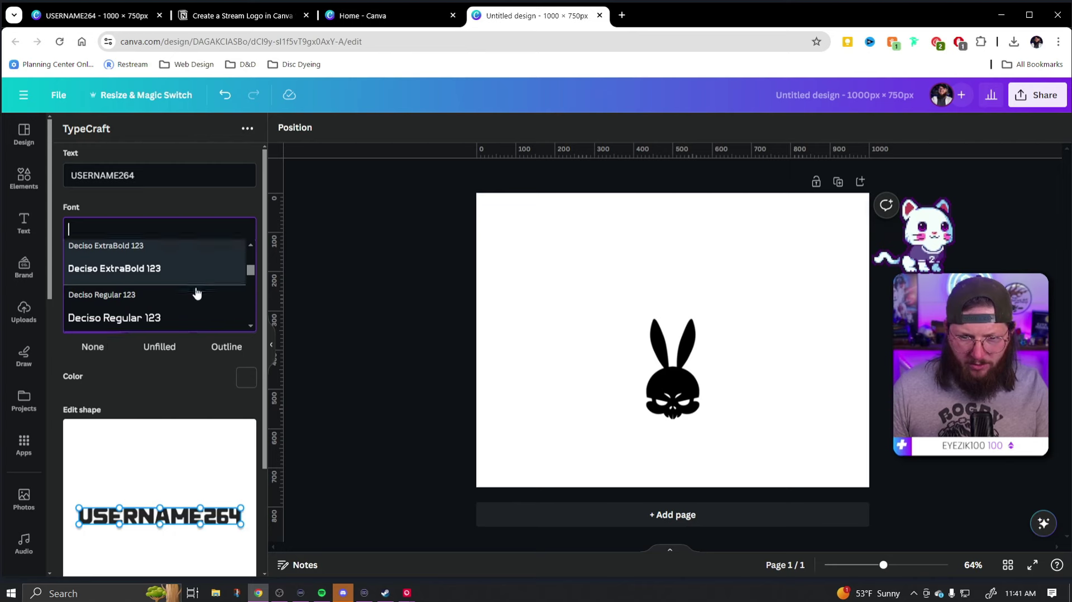
{"action": "scroll", "coordinate": [206, 282], "scroll_direction": "down", "scroll_amount": 1}
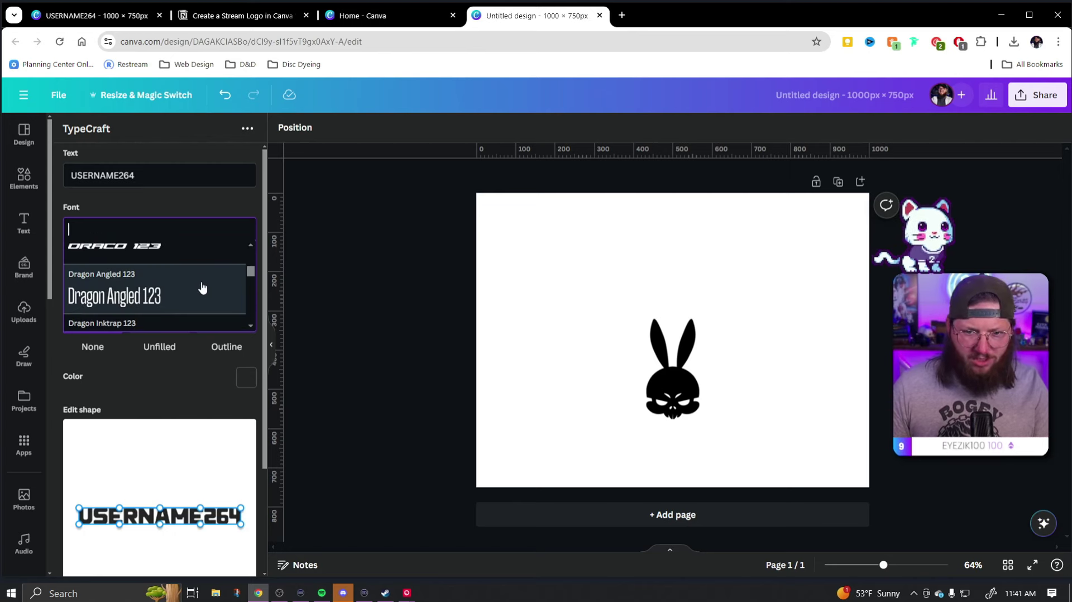
{"action": "scroll", "coordinate": [219, 283], "scroll_direction": "down", "scroll_amount": 6}
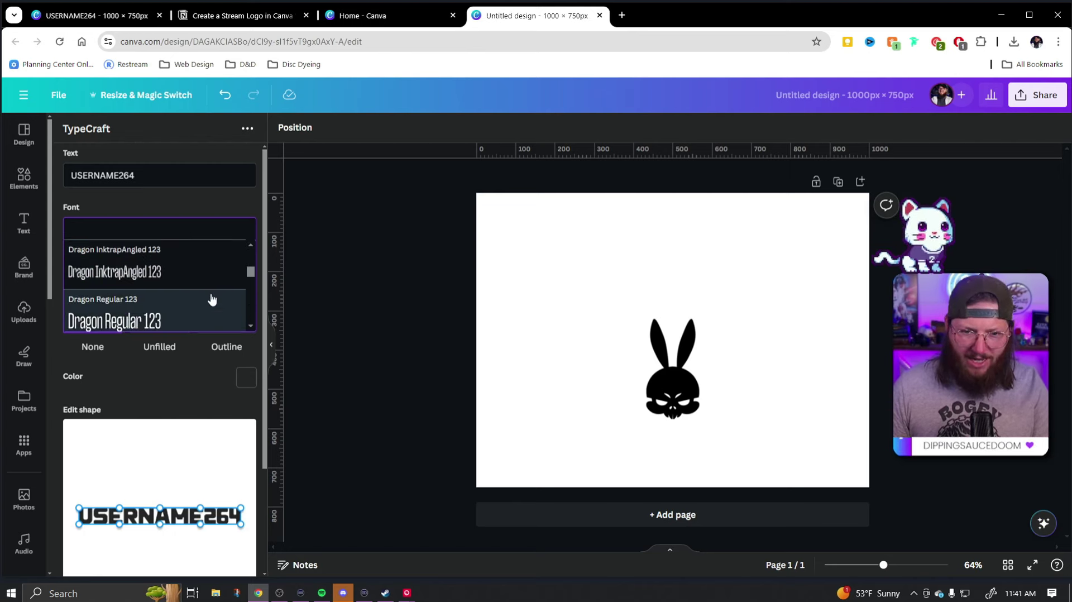
{"action": "scroll", "coordinate": [211, 293], "scroll_direction": "down", "scroll_amount": 4}
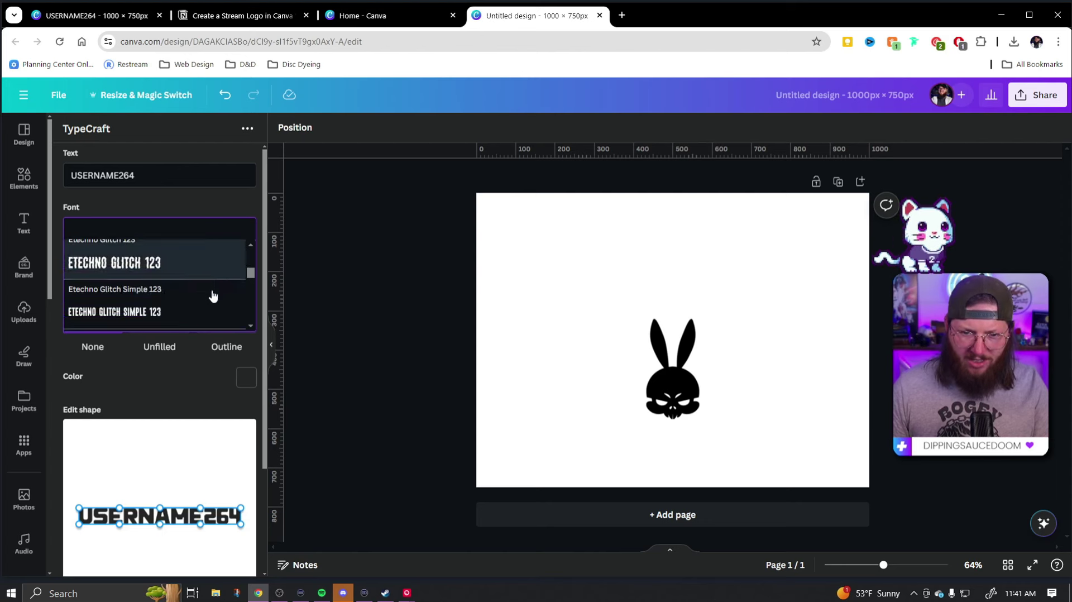
{"action": "left_click", "coordinate": [210, 282]}
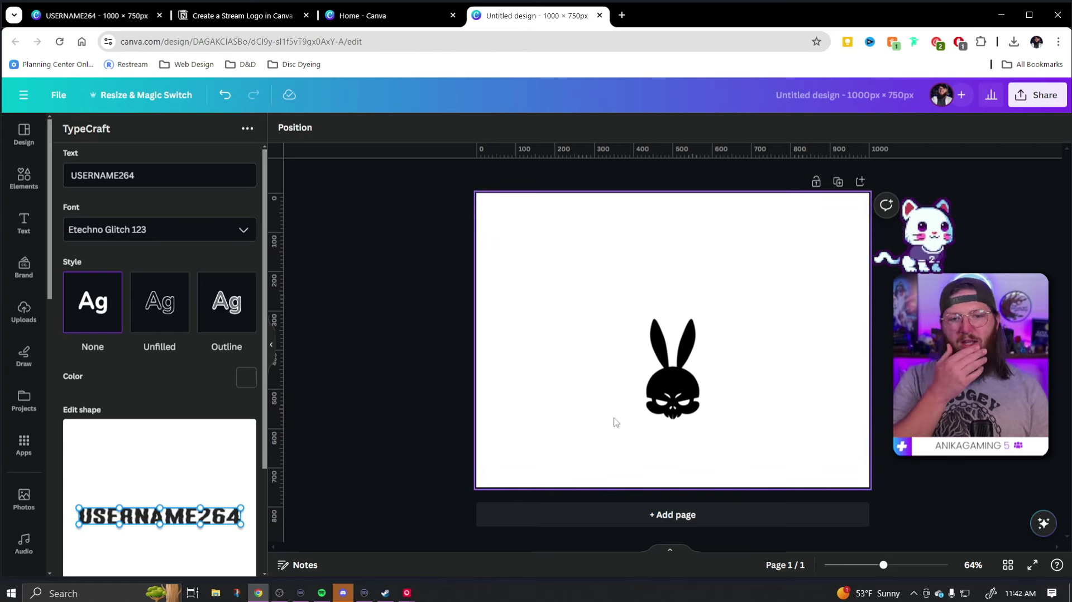
- Move the rabbit skull straight up to slightly above the middle of the page and deselect it
{"action": "left_click", "coordinate": [687, 383]}
{"action": "left_click_drag", "start_coordinate": [686, 383], "coordinate": [687, 316]}
{"action": "left_click", "coordinate": [756, 339]}
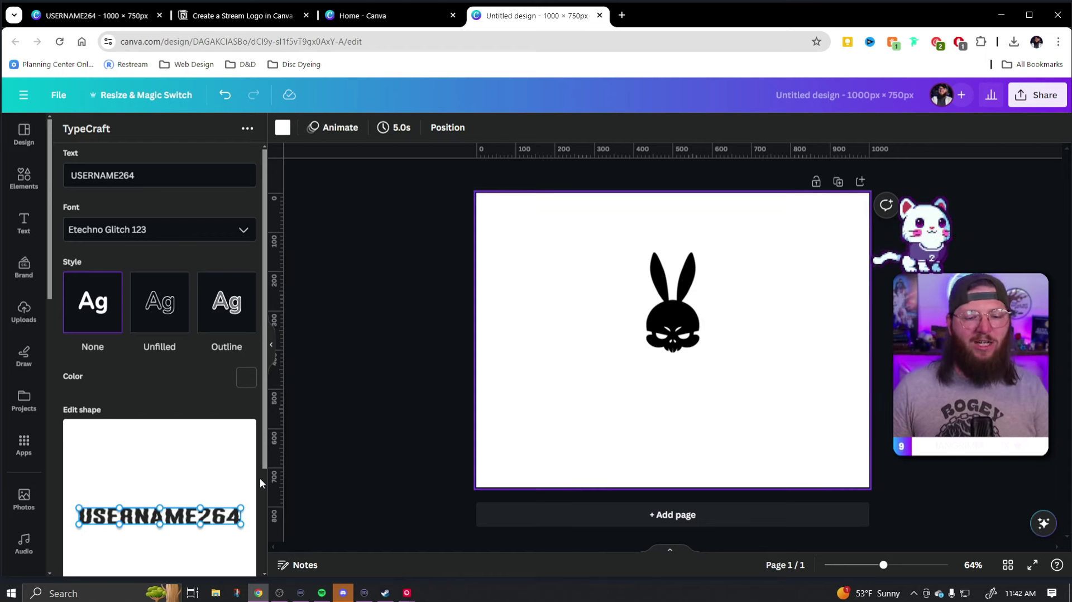
- Warp the USERNAME264 text by pulling its four corners outward, so both ends are taller than the middle and roughly even
{"action": "left_click_drag", "start_coordinate": [79, 508], "coordinate": [79, 493]}
{"action": "left_click_drag", "start_coordinate": [241, 511], "coordinate": [240, 486]}
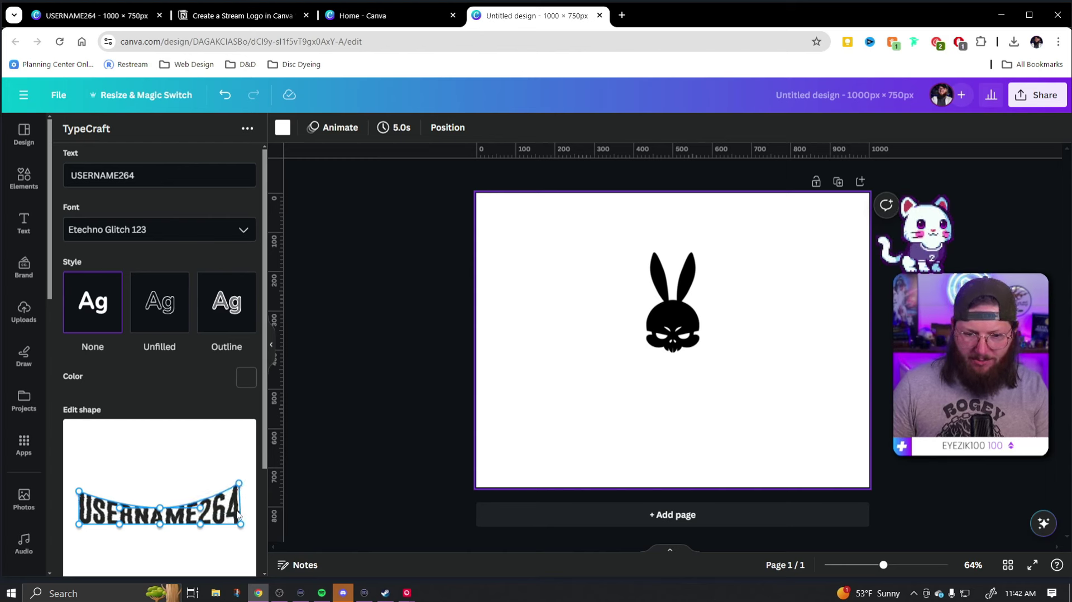
{"action": "left_click_drag", "start_coordinate": [242, 526], "coordinate": [241, 536]}
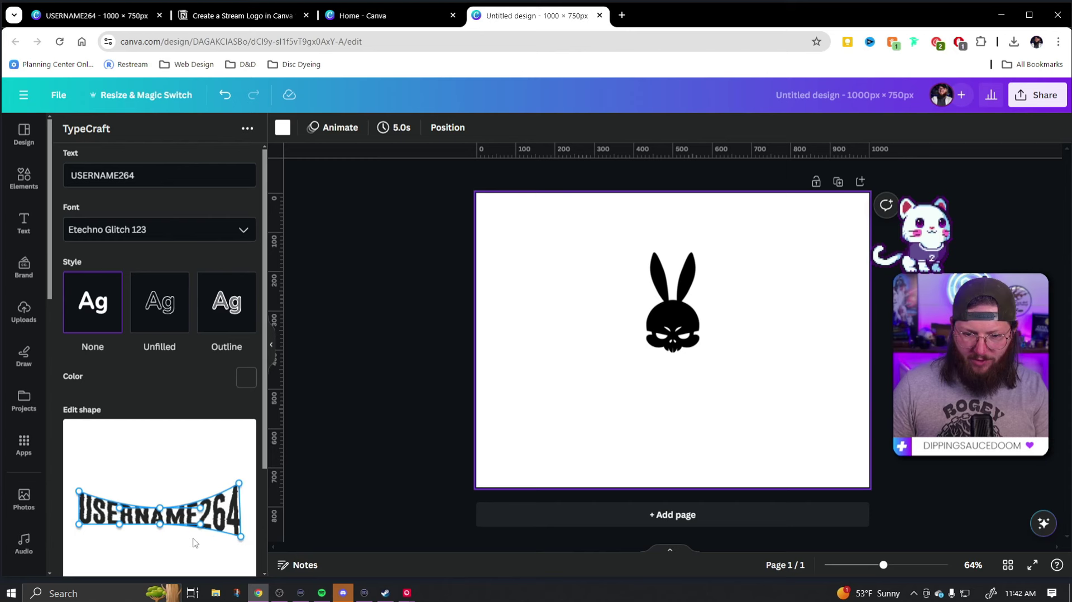
{"action": "left_click_drag", "start_coordinate": [80, 527], "coordinate": [81, 538]}
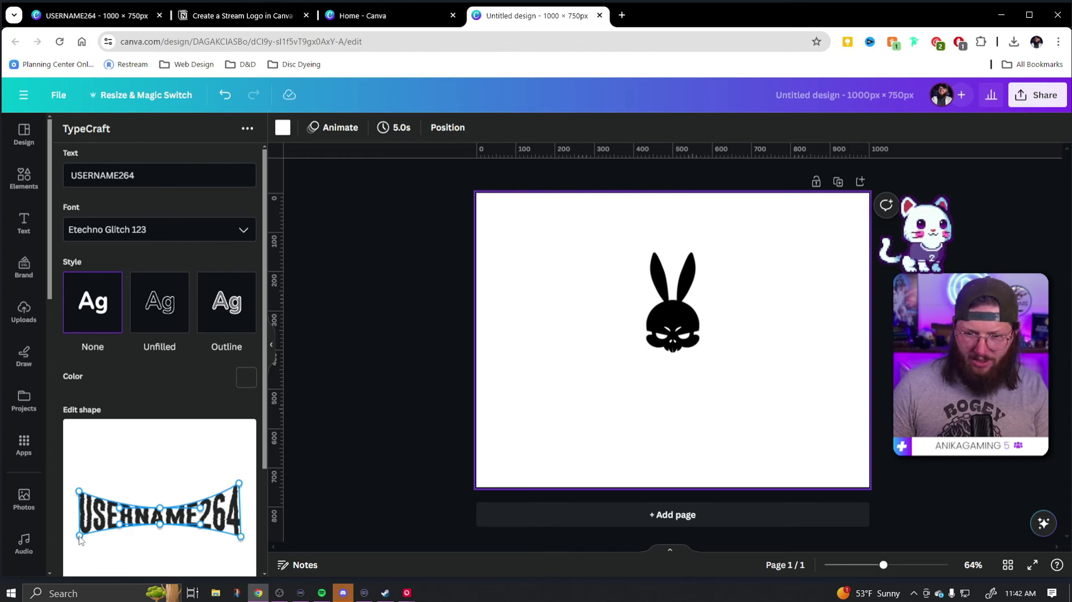
{"action": "left_click_drag", "start_coordinate": [240, 487], "coordinate": [242, 493]}
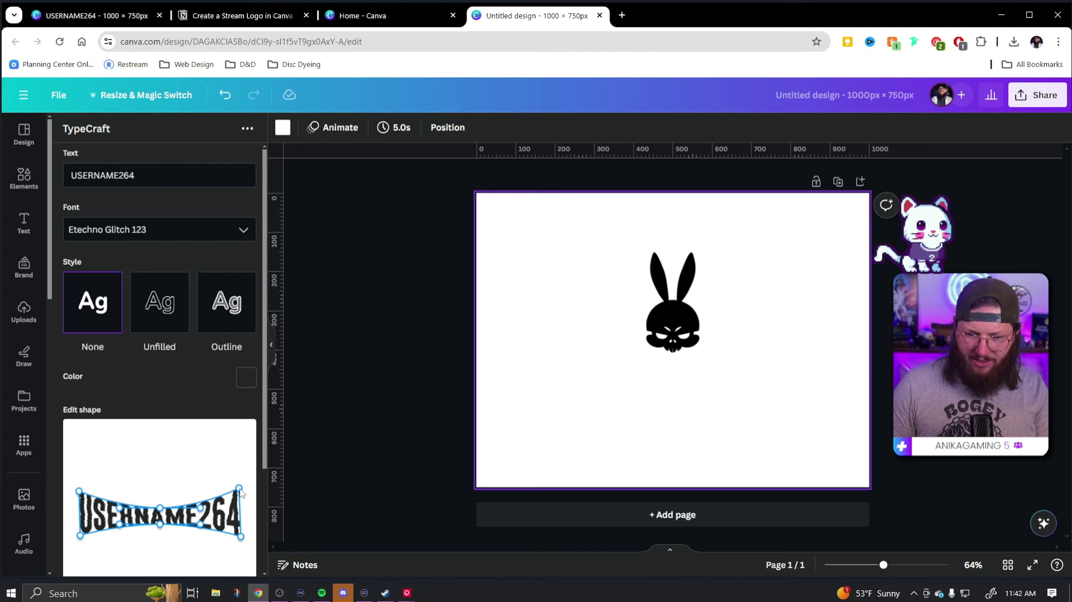
- Set the color of the USERNAME264 text to black
{"action": "left_click", "coordinate": [246, 382]}
{"action": "left_click", "coordinate": [81, 284]}
{"action": "left_click", "coordinate": [179, 397]}
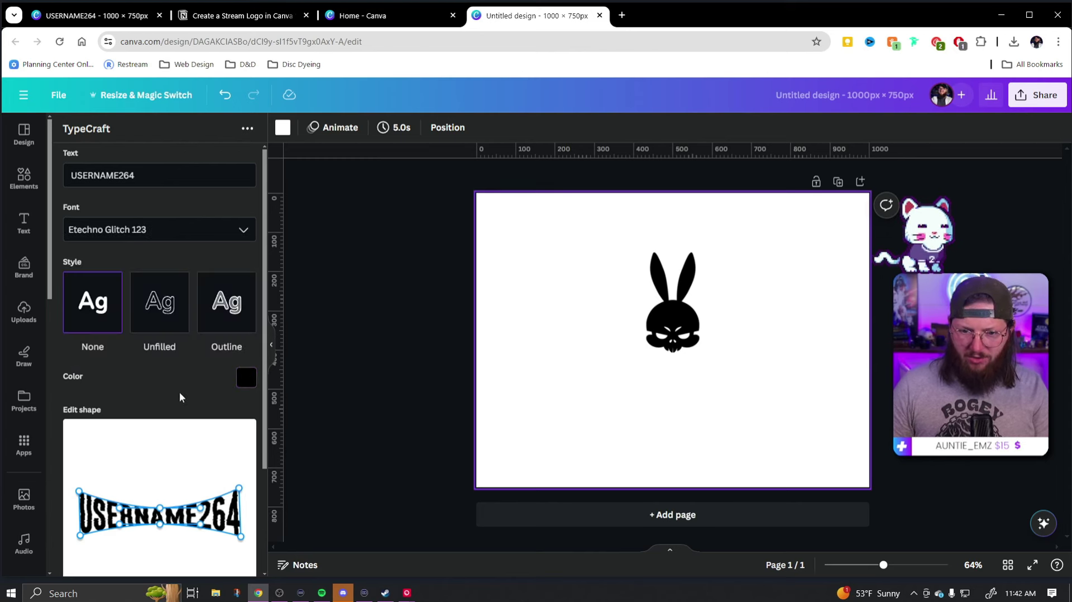
- Try the Unfilled and Outline styles on the text and return the style to None
{"action": "left_click", "coordinate": [152, 315]}
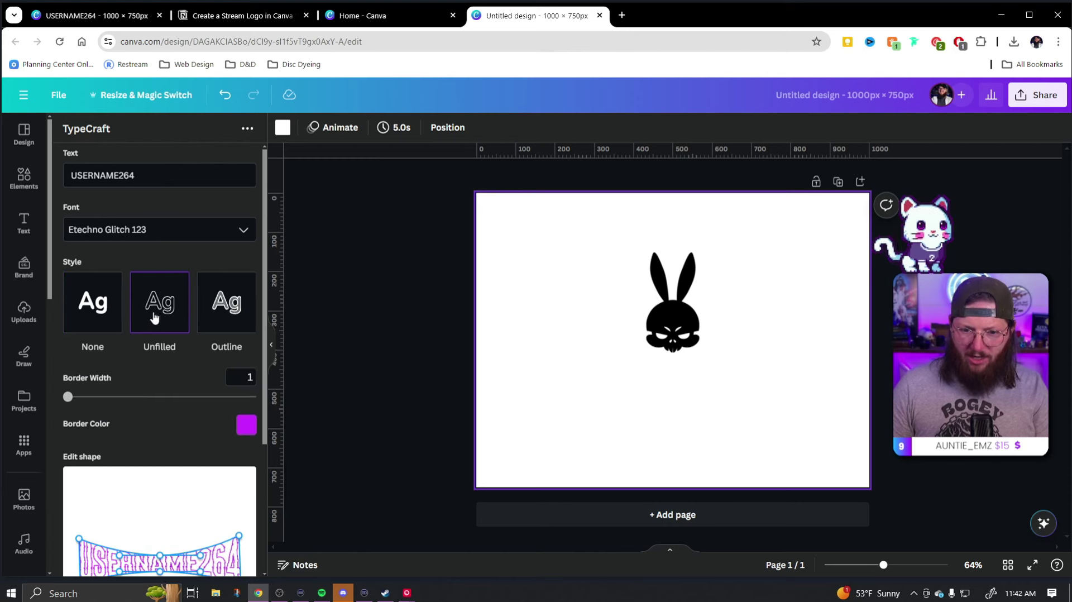
{"action": "left_click", "coordinate": [233, 322]}
{"action": "scroll", "coordinate": [203, 385], "scroll_direction": "down", "scroll_amount": 3}
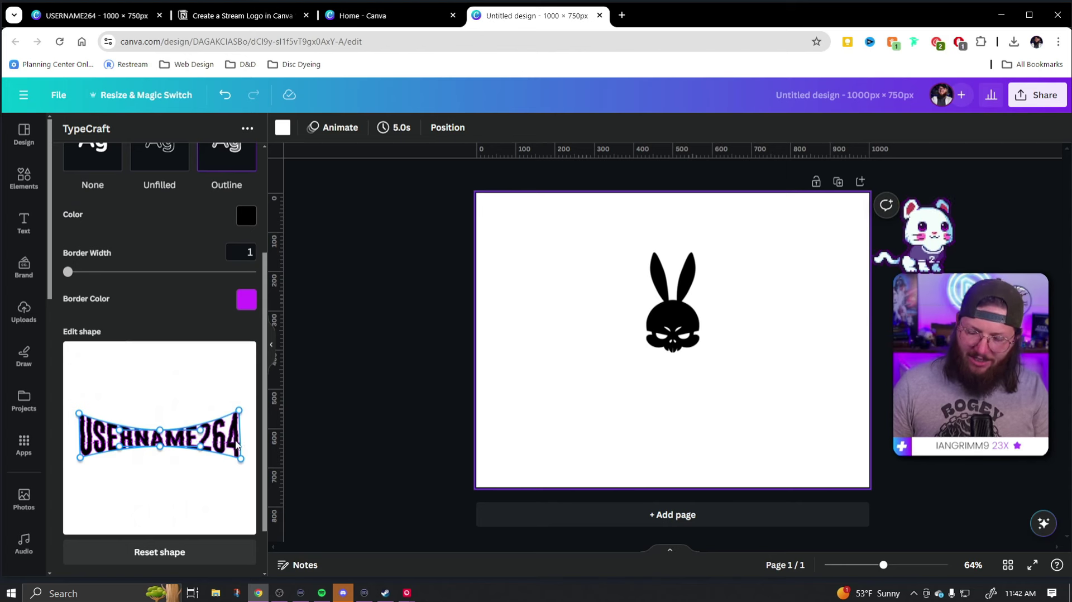
{"action": "left_click", "coordinate": [92, 159]}
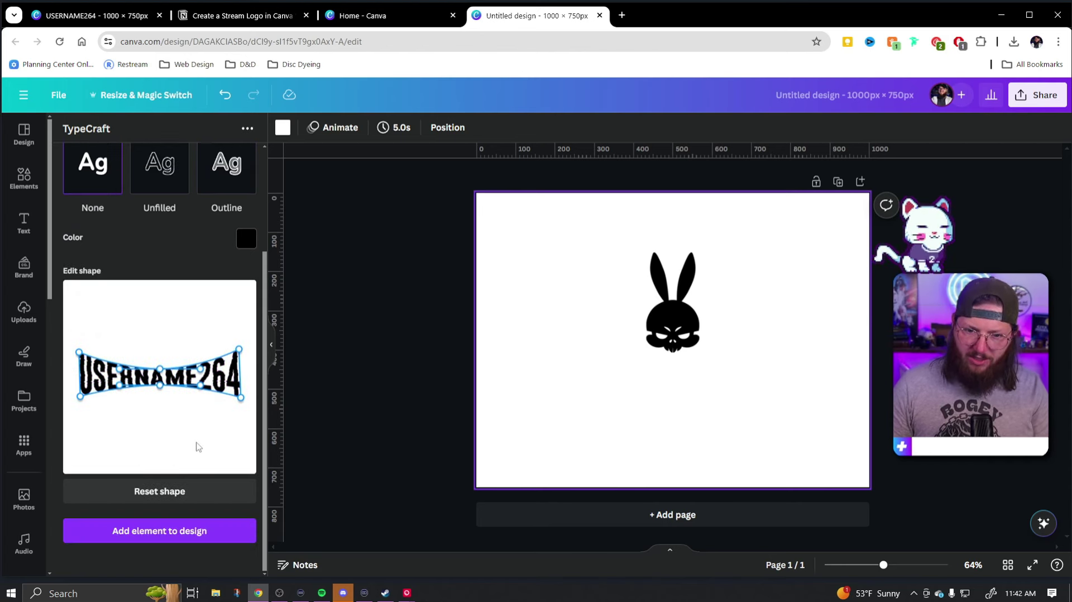
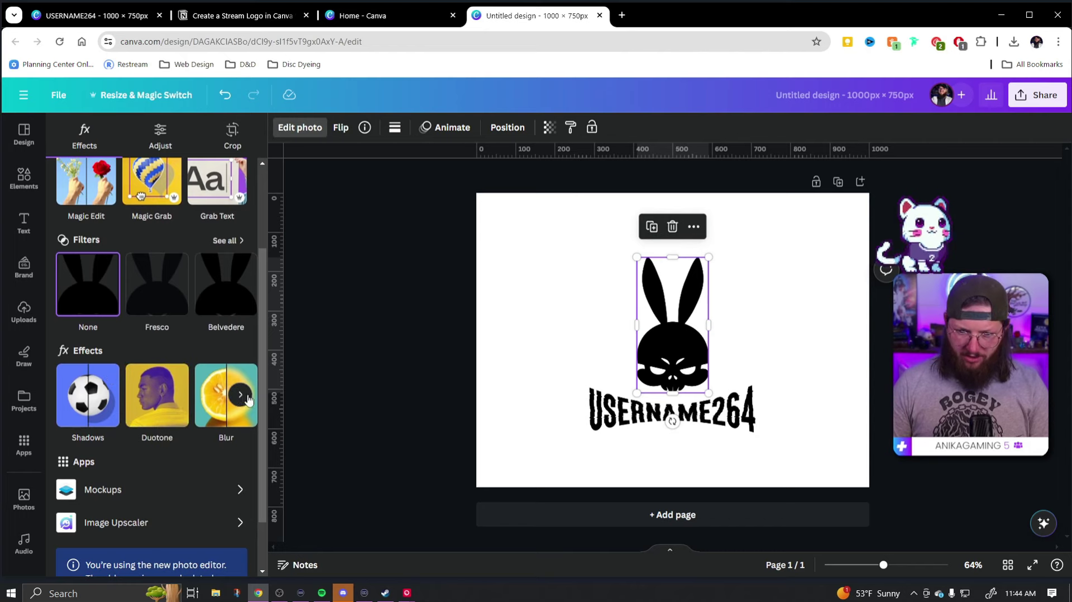
- Look through the photo effects and the full filter collection for the selected rabbit skull
{"action": "left_click", "coordinate": [240, 394]}
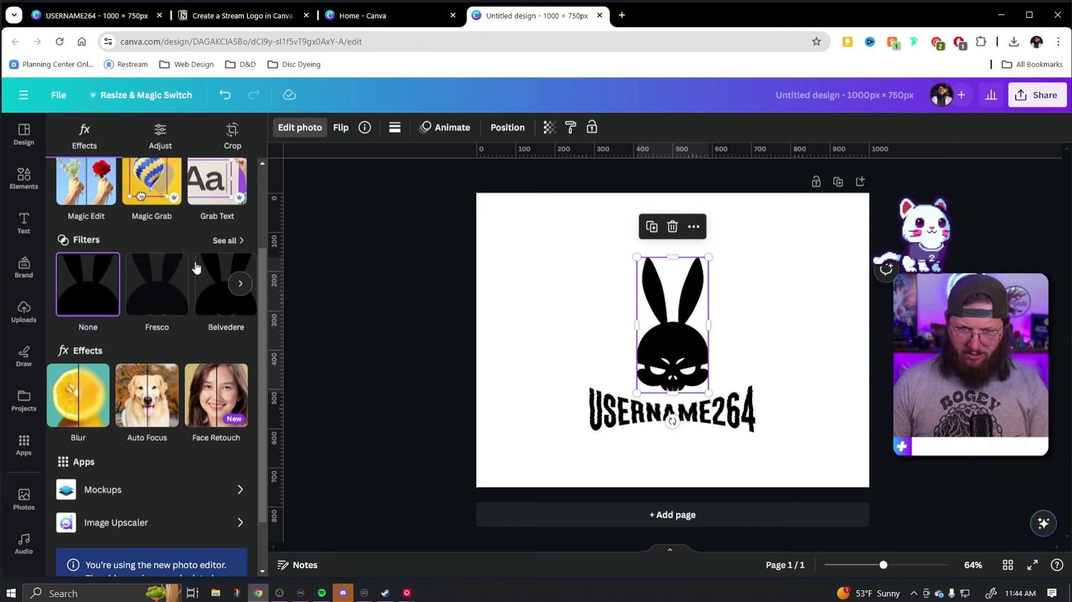
{"action": "left_click", "coordinate": [226, 238]}
{"action": "scroll", "coordinate": [189, 347], "scroll_direction": "down", "scroll_amount": 5}
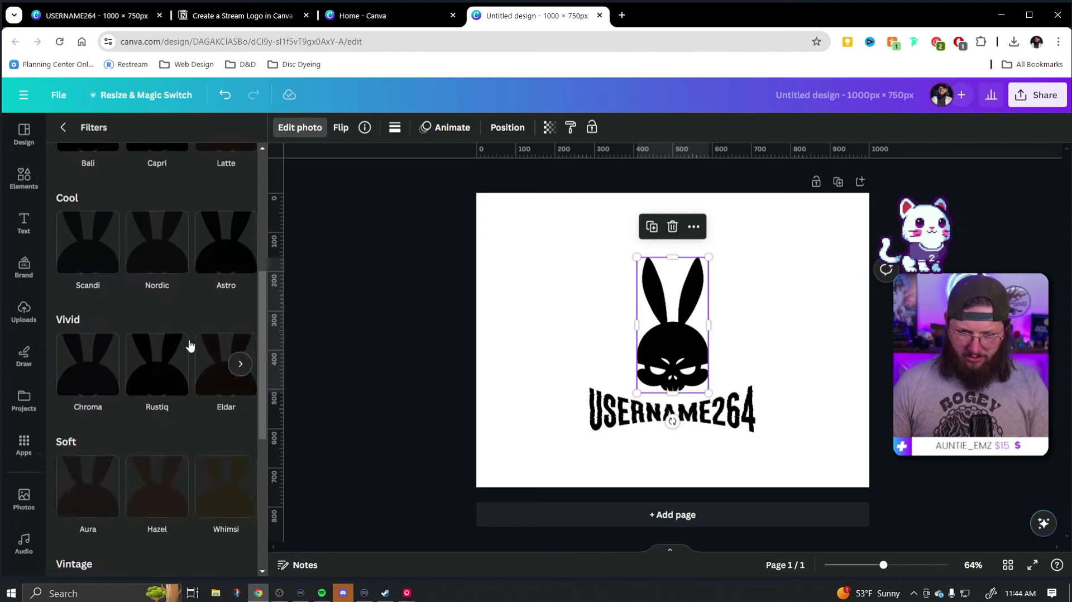
- Search the Canva apps for "GLITCH"
{"action": "left_click", "coordinate": [24, 445]}
{"action": "left_click", "coordinate": [136, 137]}
{"action": "type", "text": "GL"}
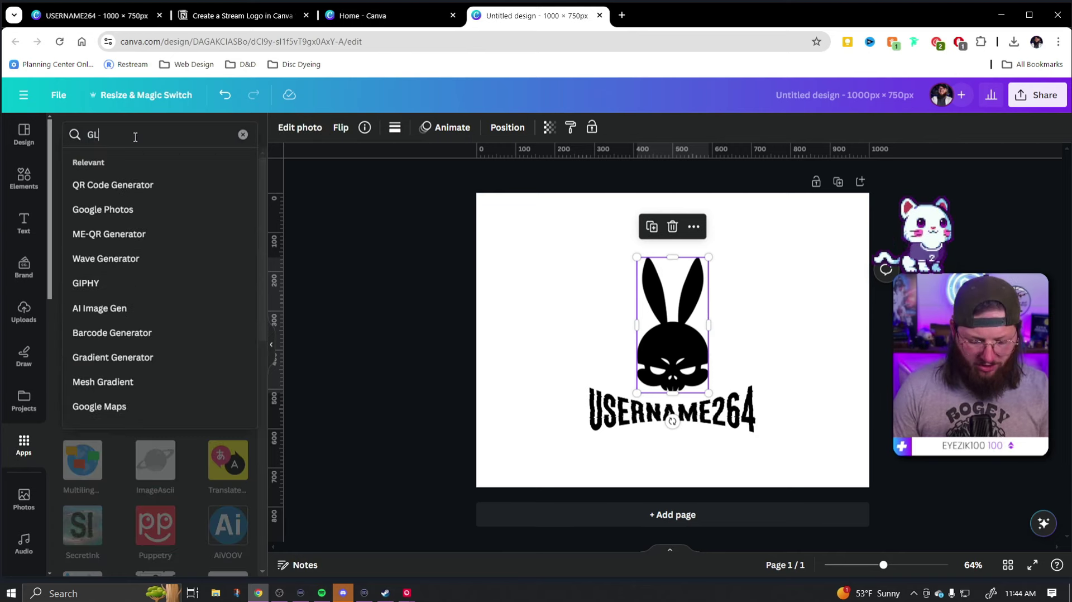
{"action": "type", "text": "ITCH"}
{"action": "key", "text": "Return"}
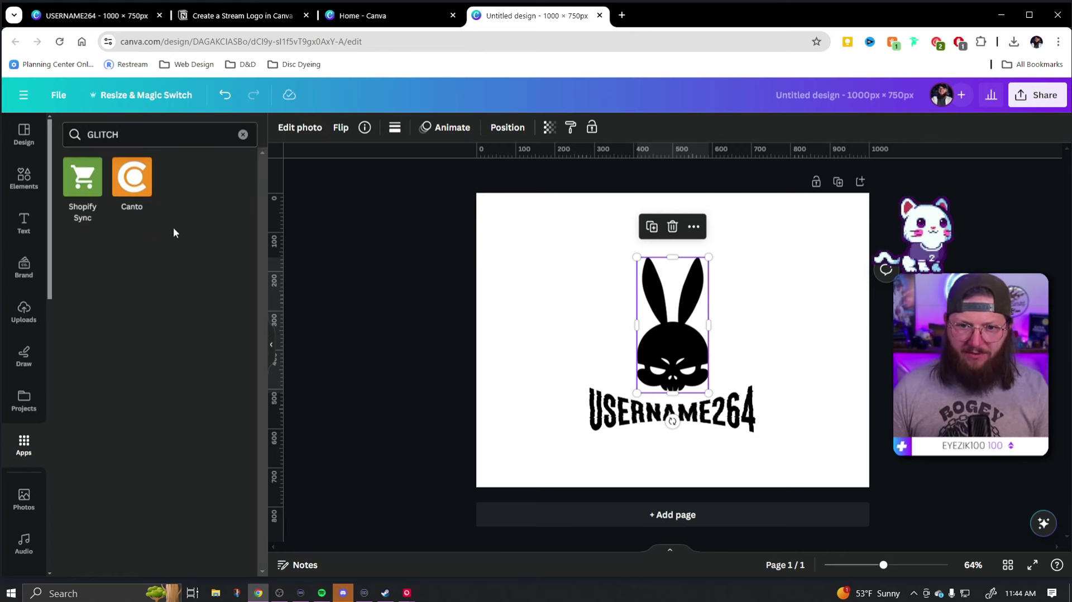
- Find the Pixelify app with a "pixel" search and generate a pixelated preview of the selected rabbit skull
{"action": "key", "text": "BackSpace"}
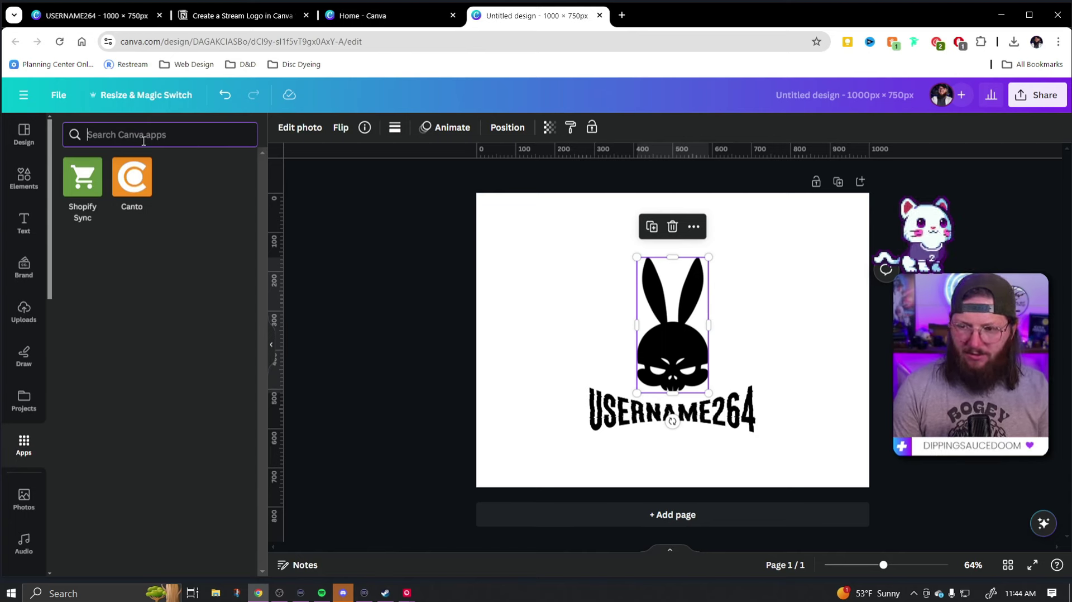
{"action": "type", "text": "pix"}
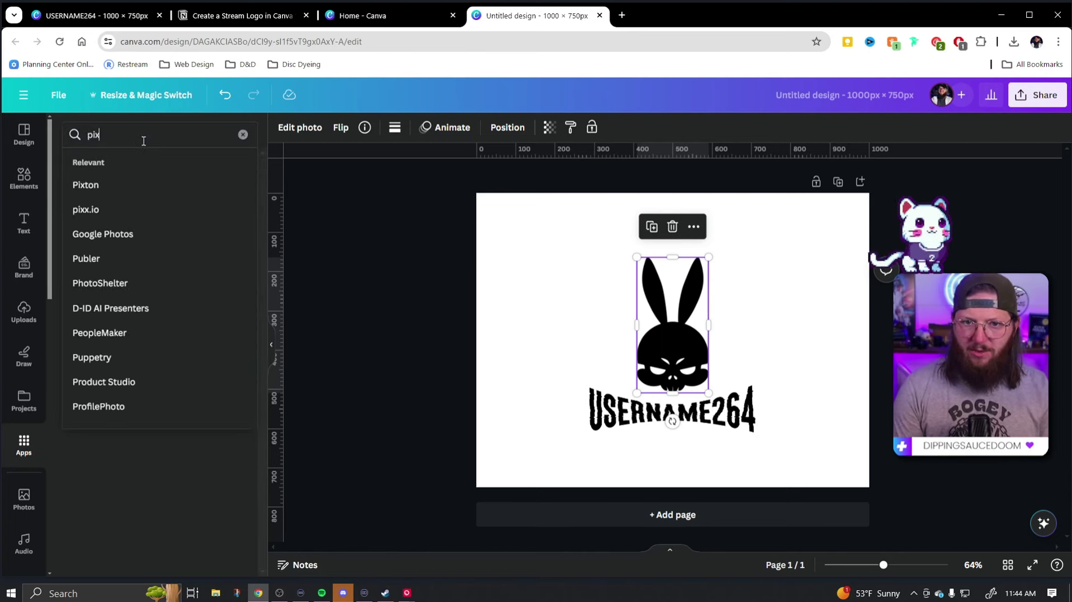
{"action": "type", "text": "el"}
{"action": "key", "text": "Return"}
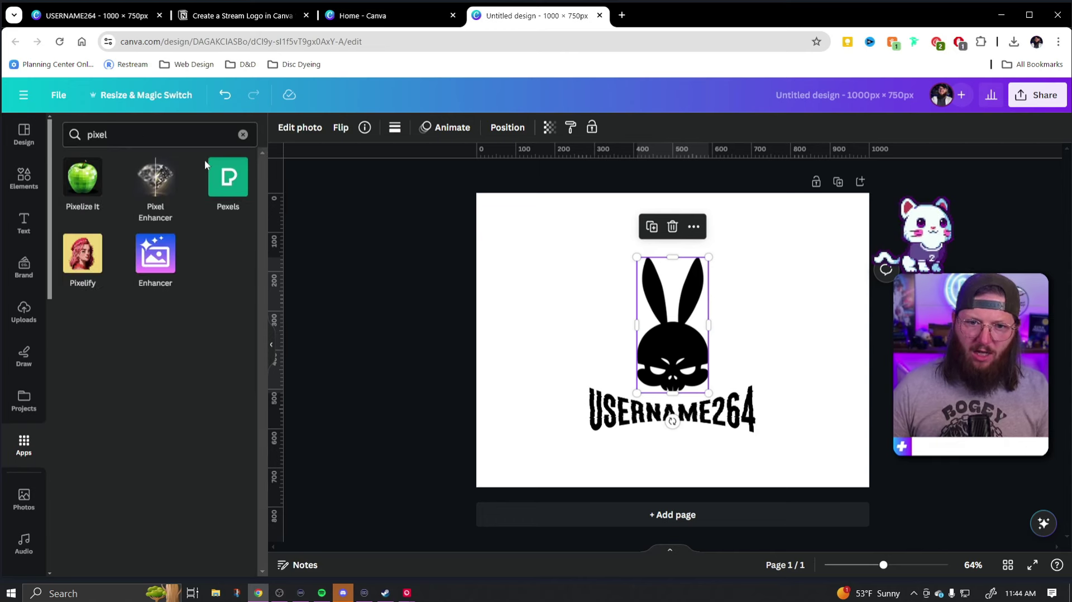
{"action": "left_click", "coordinate": [84, 254]}
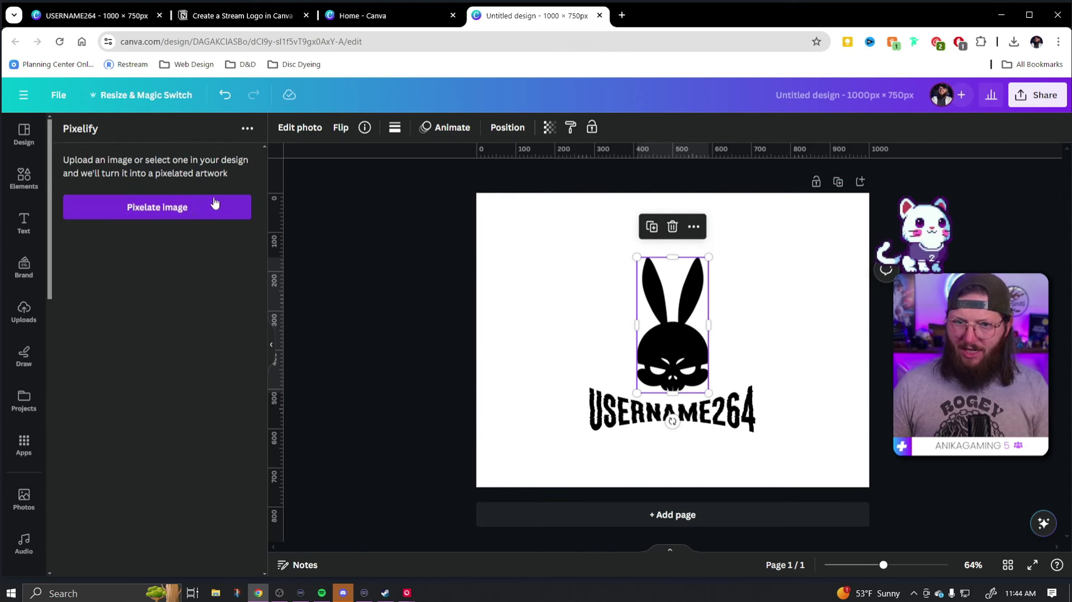
{"action": "left_click", "coordinate": [169, 211]}
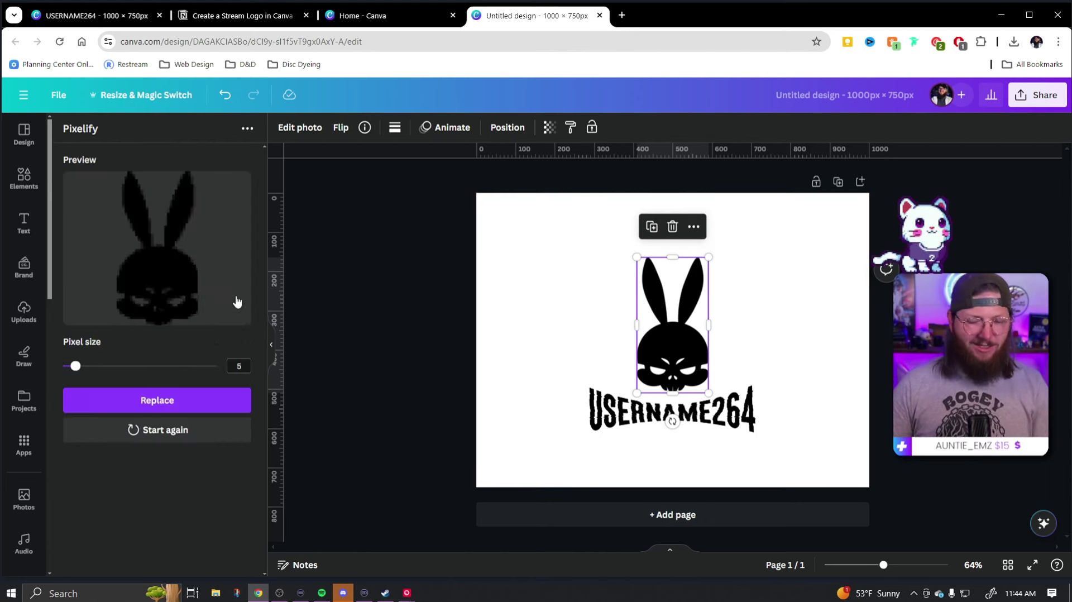
- Try the Pixelify pixel size at 1, set it to 5 and replace the rabbit skull with the pixelated version
{"action": "left_click", "coordinate": [65, 368]}
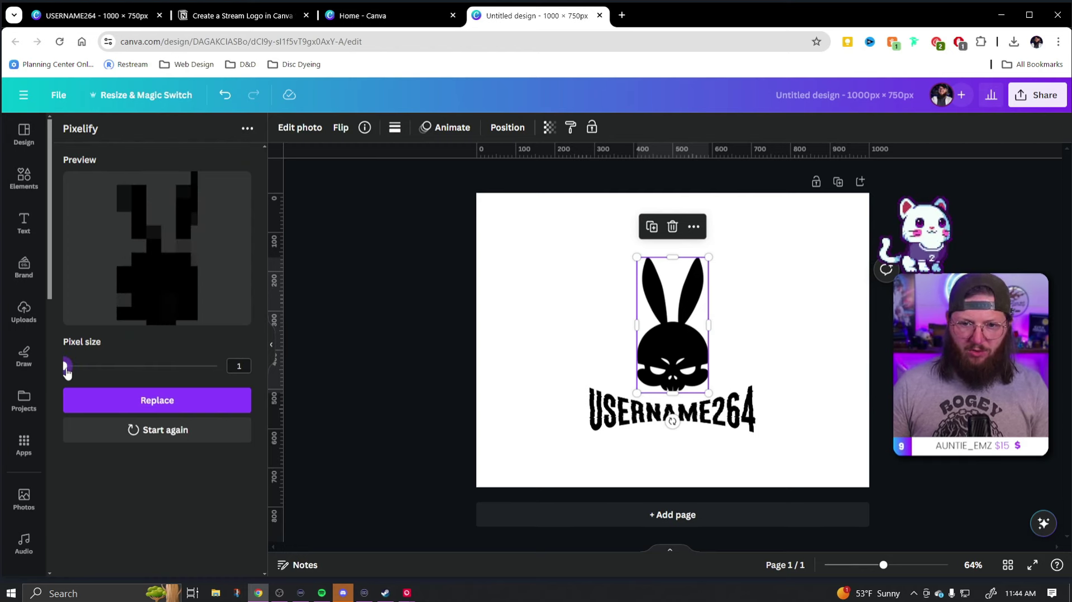
{"action": "mouse_move", "coordinate": [74, 373]}
{"action": "left_mouse_down"}
{"action": "mouse_move", "coordinate": [187, 370]}
{"action": "mouse_move", "coordinate": [78, 371]}
{"action": "left_mouse_up"}
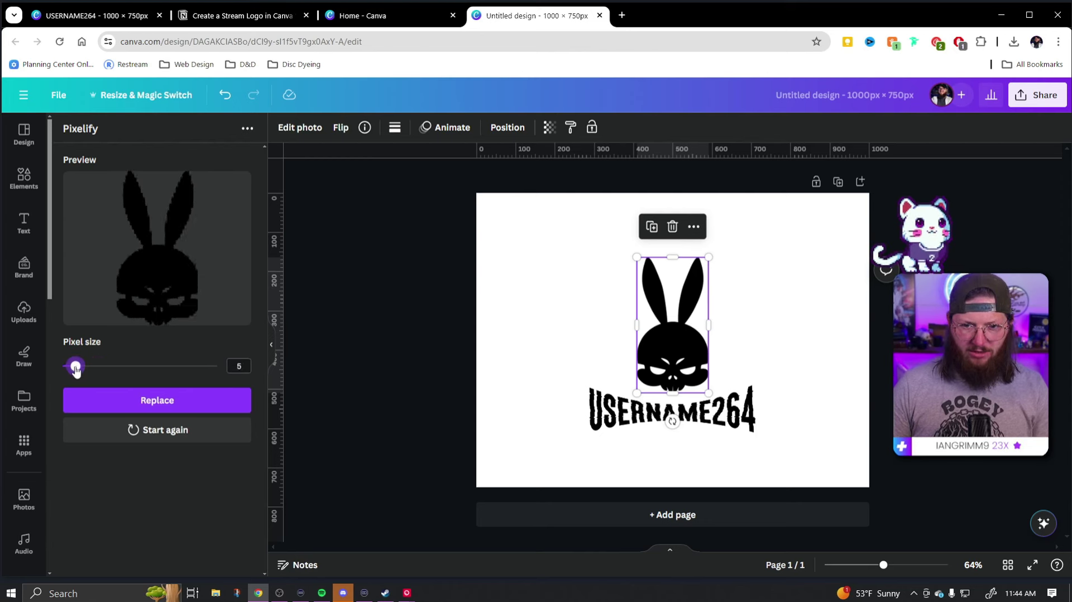
{"action": "left_click", "coordinate": [166, 408]}
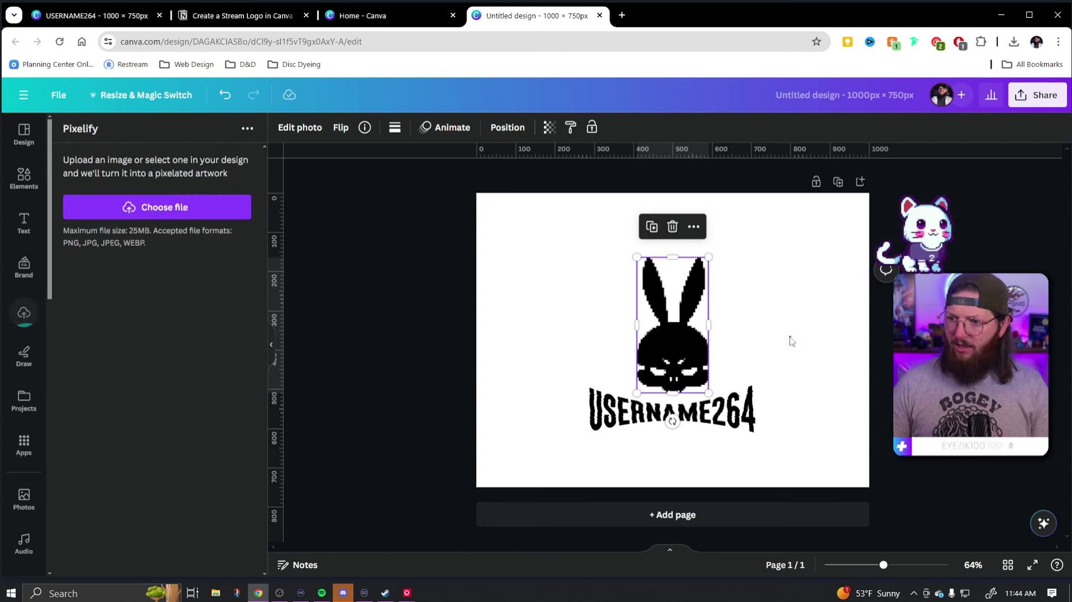
{"action": "left_click", "coordinate": [782, 352]}
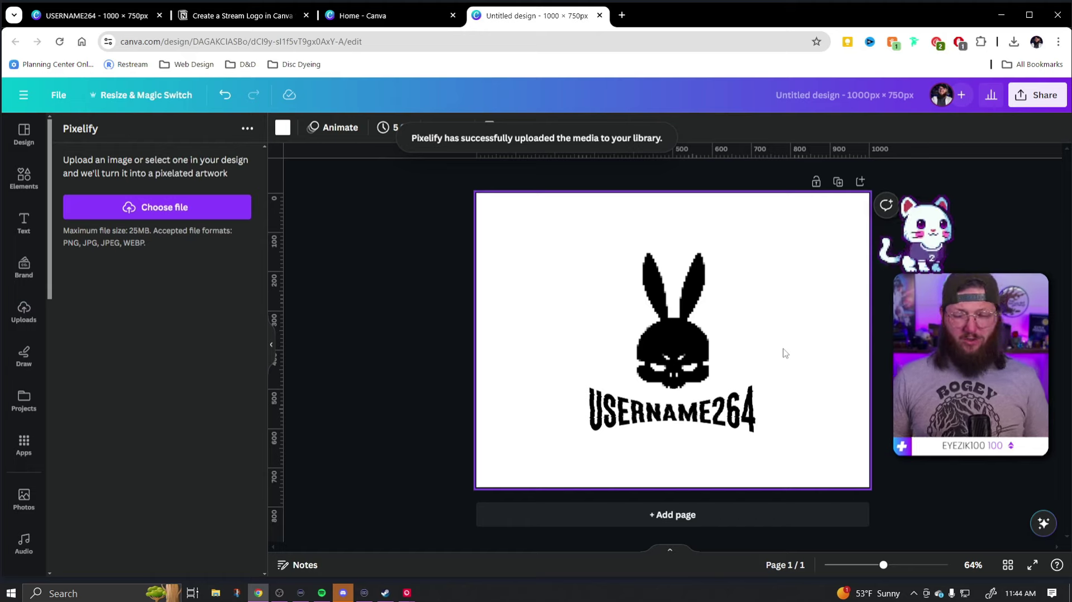
- Enlarge the pixelated skull and the USERNAME264 text together to about 560 px wide and centre them on the page
{"action": "left_click_drag", "start_coordinate": [837, 313], "coordinate": [802, 459]}
{"action": "left_click", "coordinate": [789, 454]}
{"action": "key", "text": "ctrl+a"}
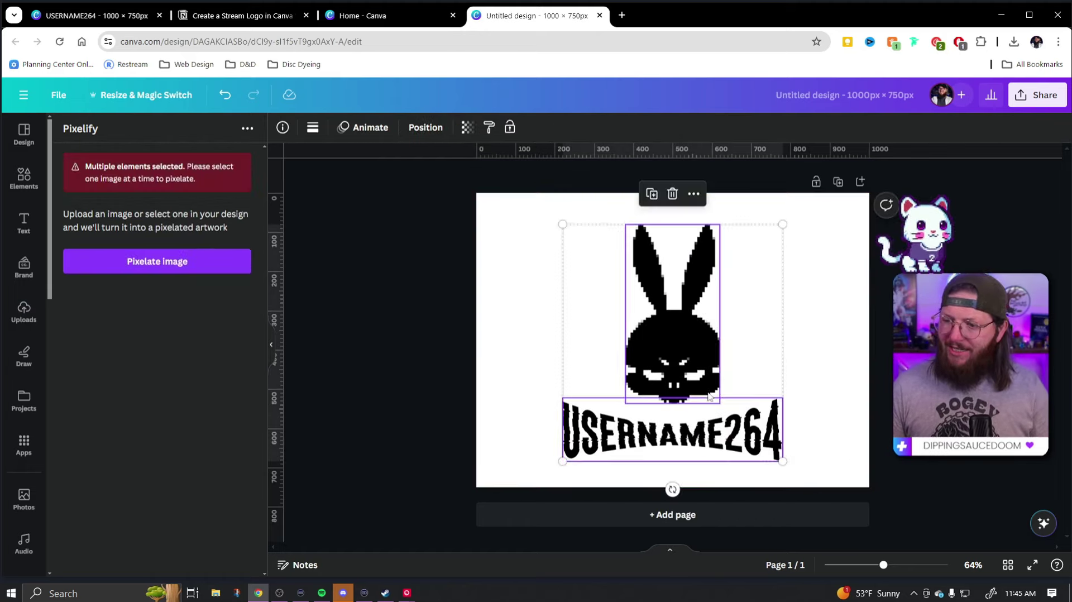
{"action": "left_click", "coordinate": [850, 418]}
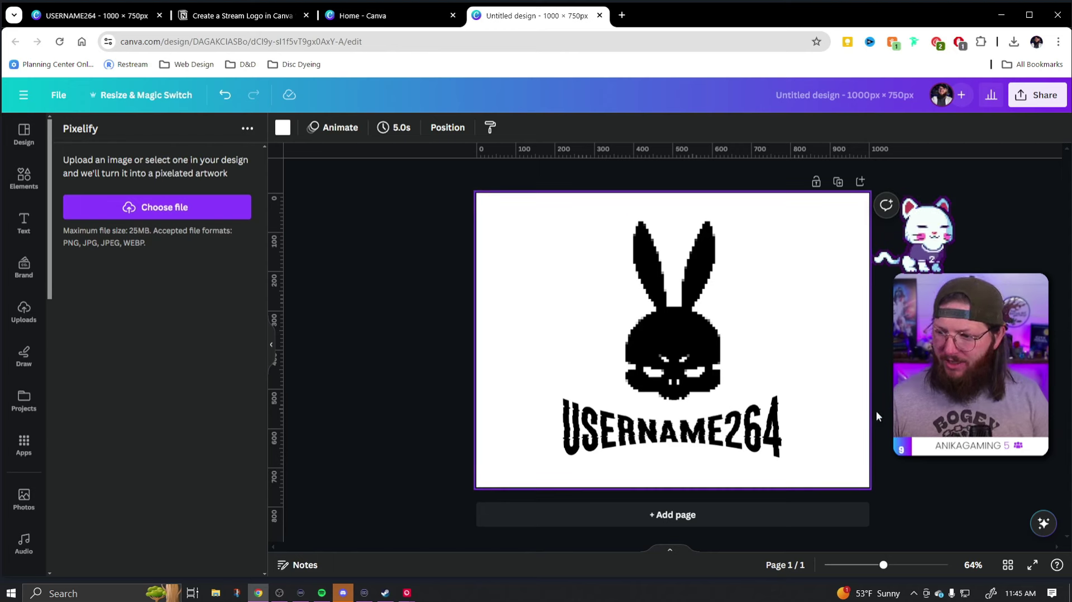
{"action": "key", "text": "ctrl+a"}
{"action": "left_click", "coordinate": [833, 376]}
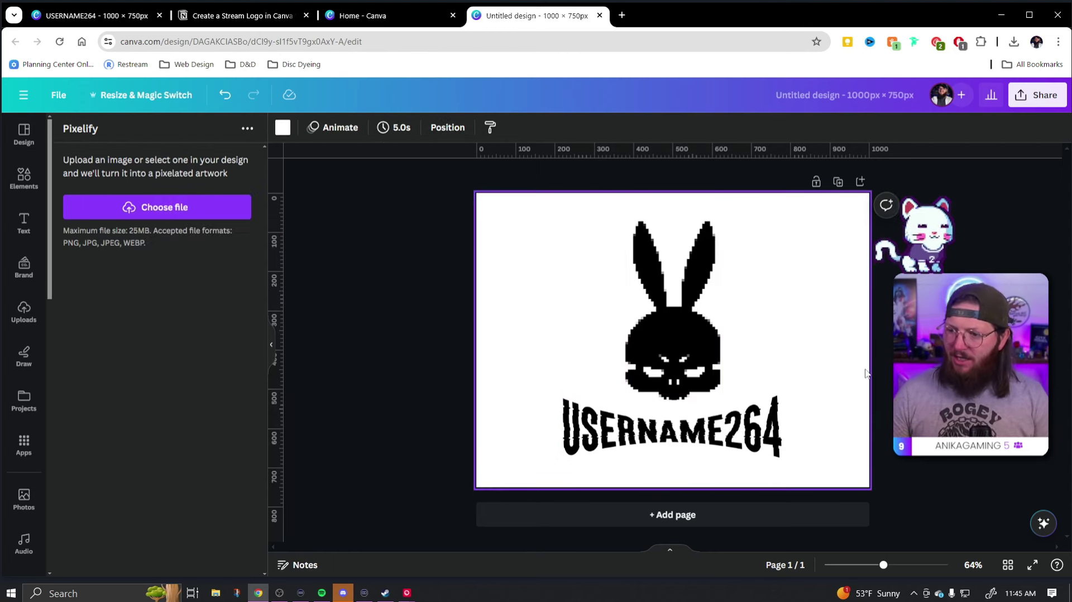
{"action": "key", "text": "ctrl+a"}
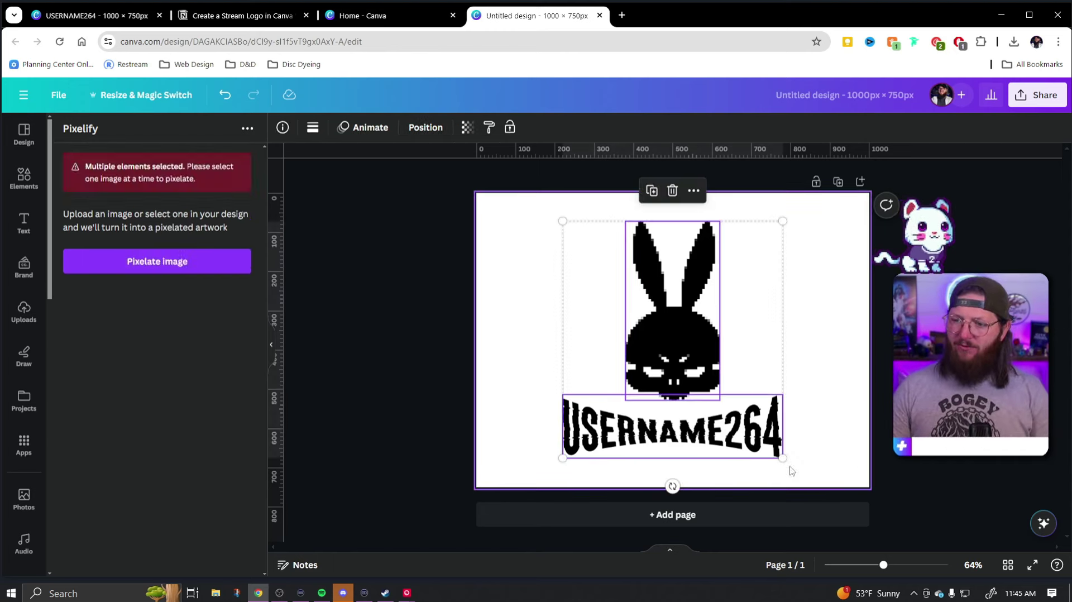
{"action": "left_click", "coordinate": [855, 452]}
- Add a blank second page and open the Logo Maker app found with a "logo" app search
{"action": "left_click", "coordinate": [706, 525]}
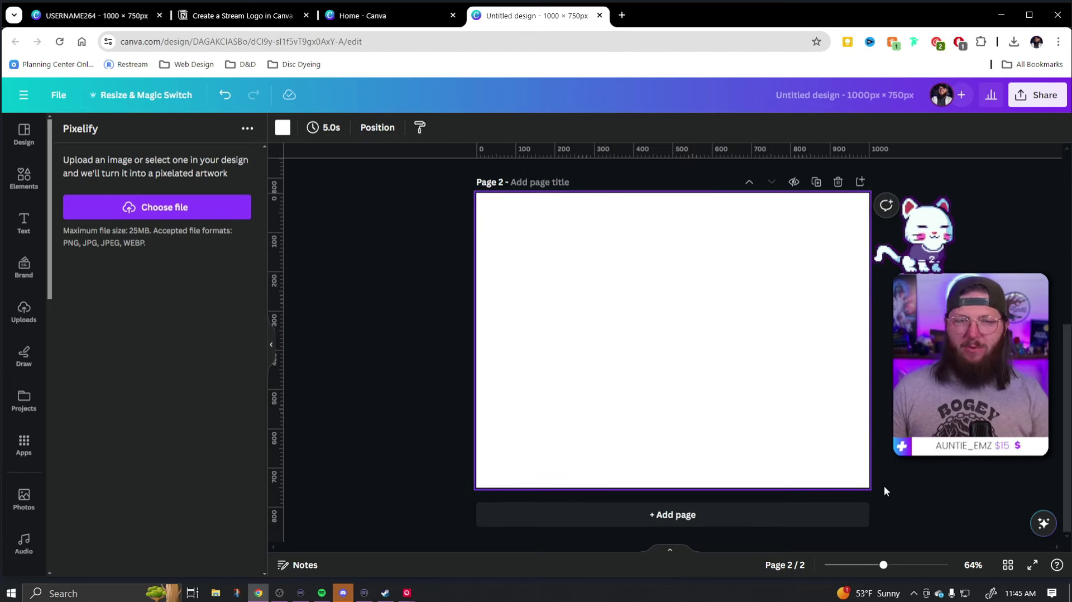
{"action": "left_click", "coordinate": [471, 346]}
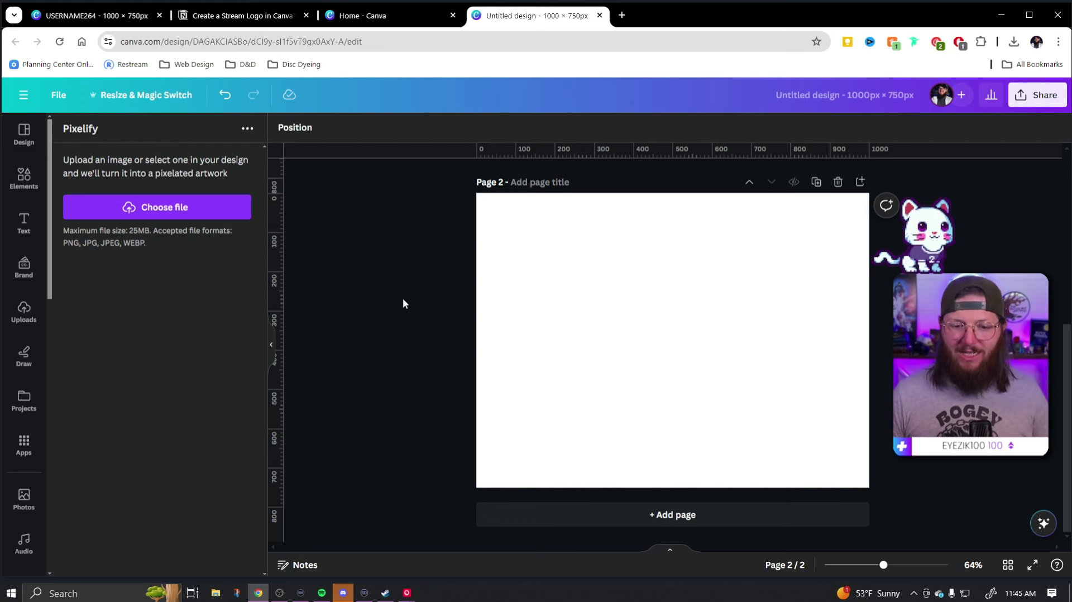
{"action": "left_click", "coordinate": [30, 452]}
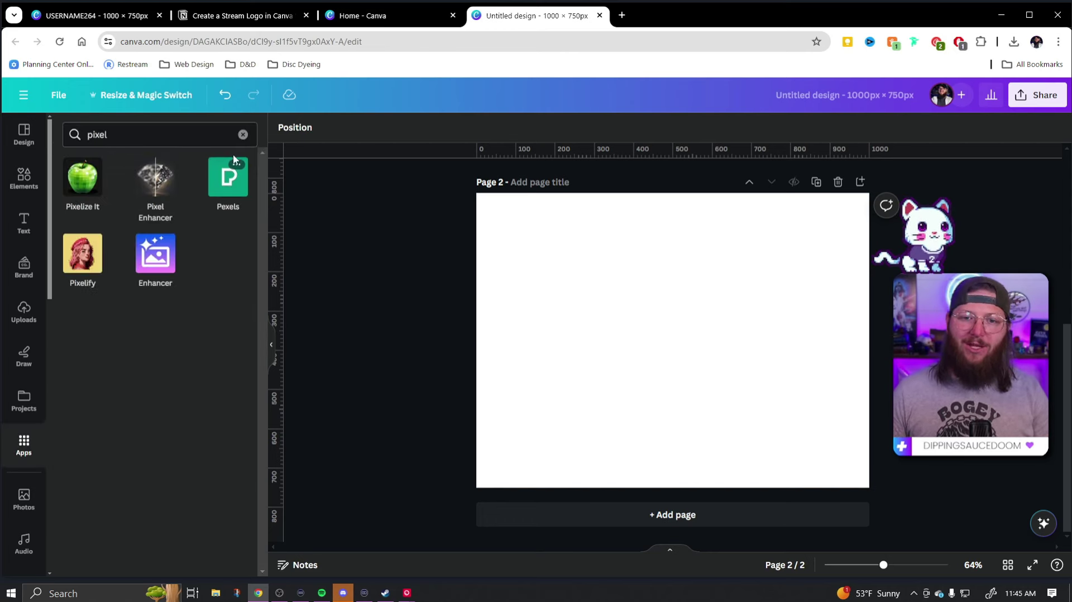
{"action": "left_click", "coordinate": [239, 135]}
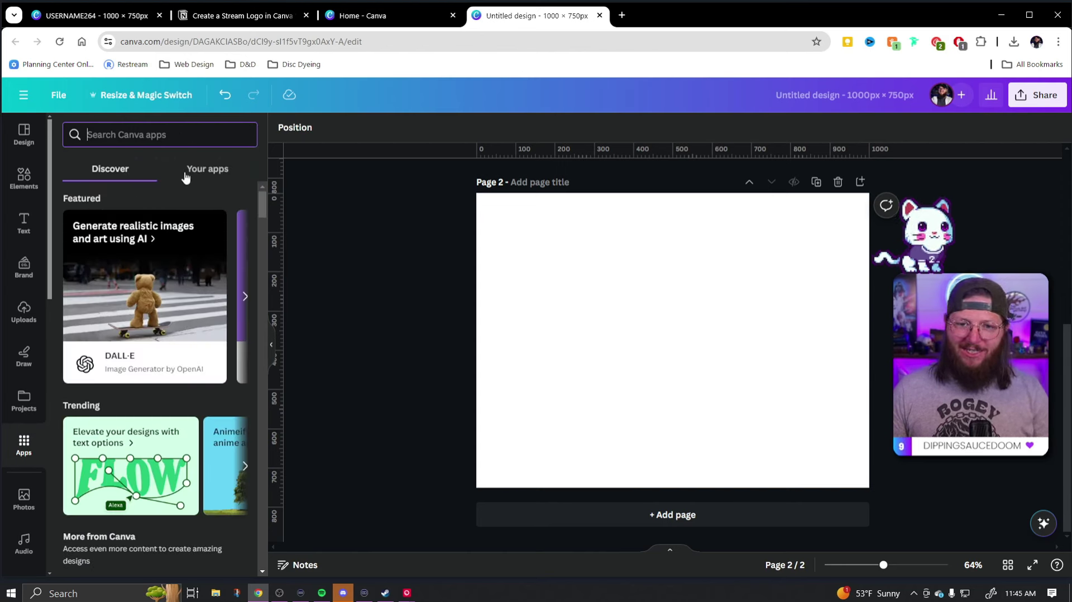
{"action": "type", "text": "logo"}
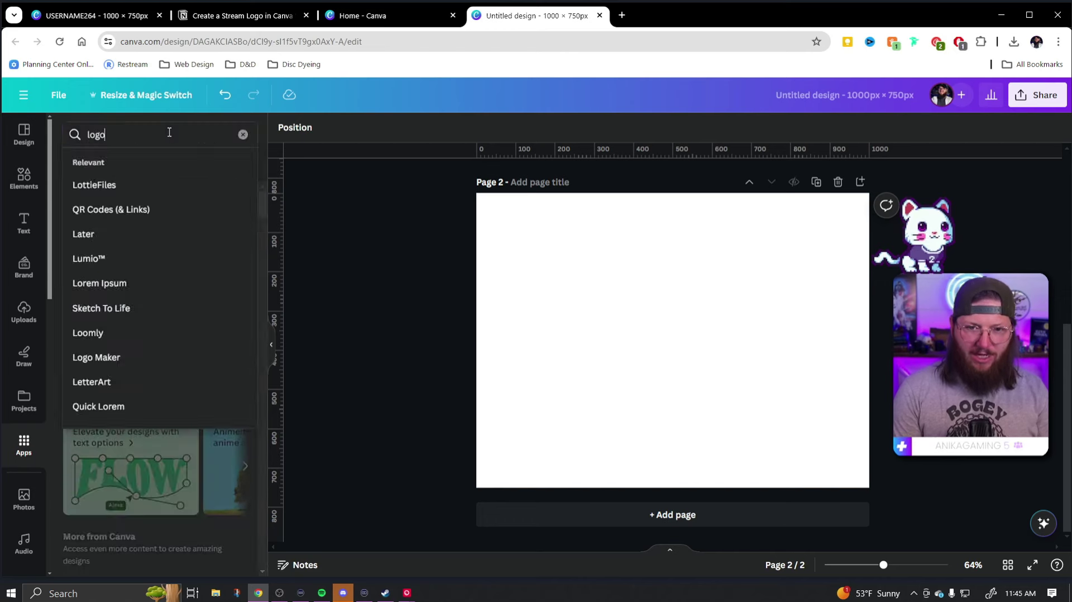
{"action": "key", "text": "Return"}
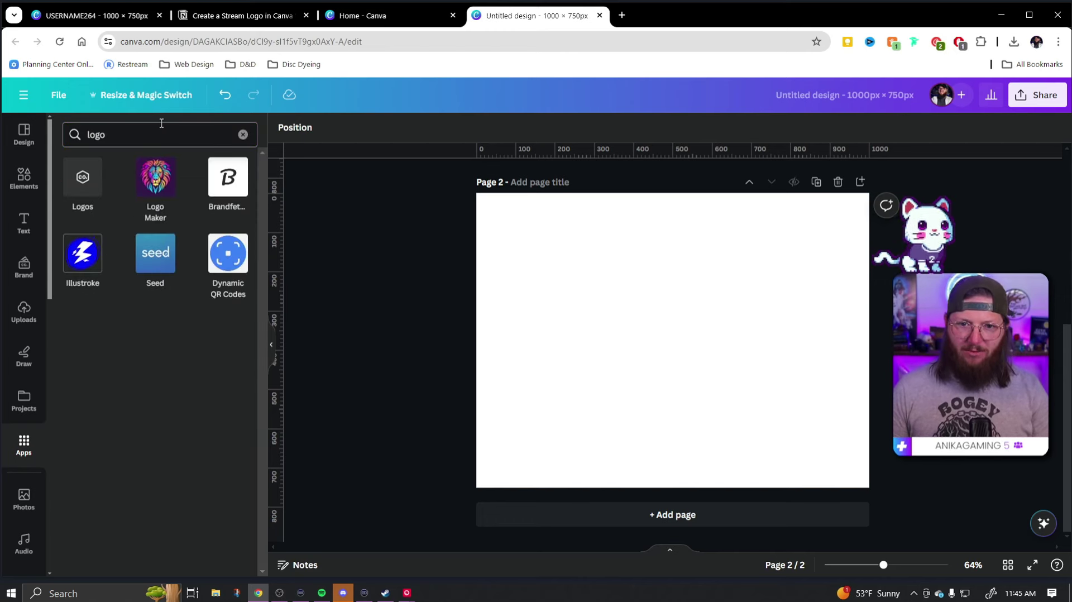
{"action": "left_click", "coordinate": [156, 179]}
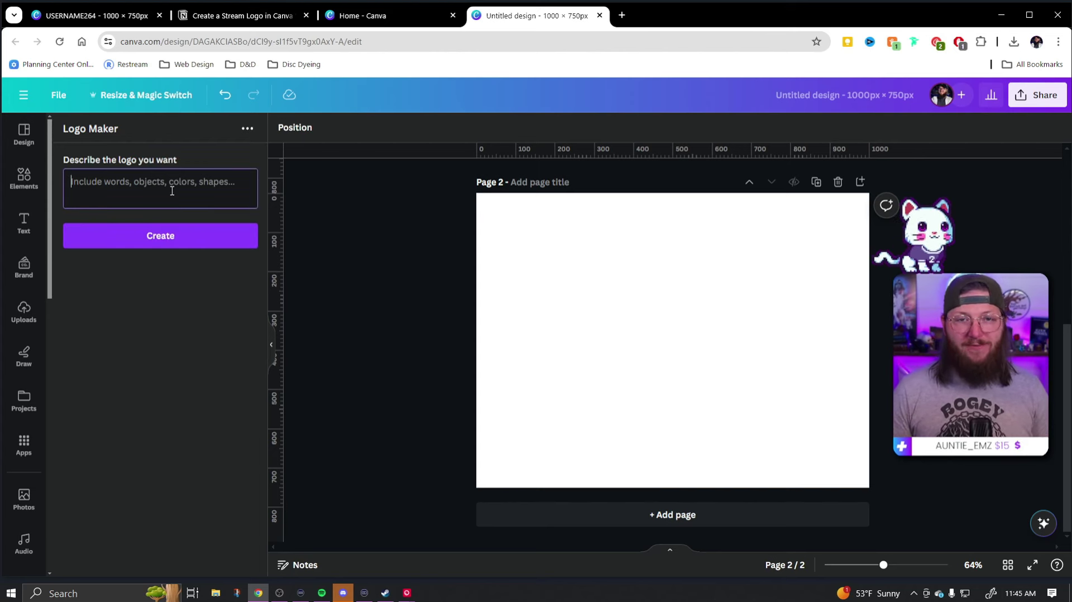
- Generate a simple minimalistic U logo from a text prompt and delete the resulting image from page 2
{"action": "type", "text": "c"}
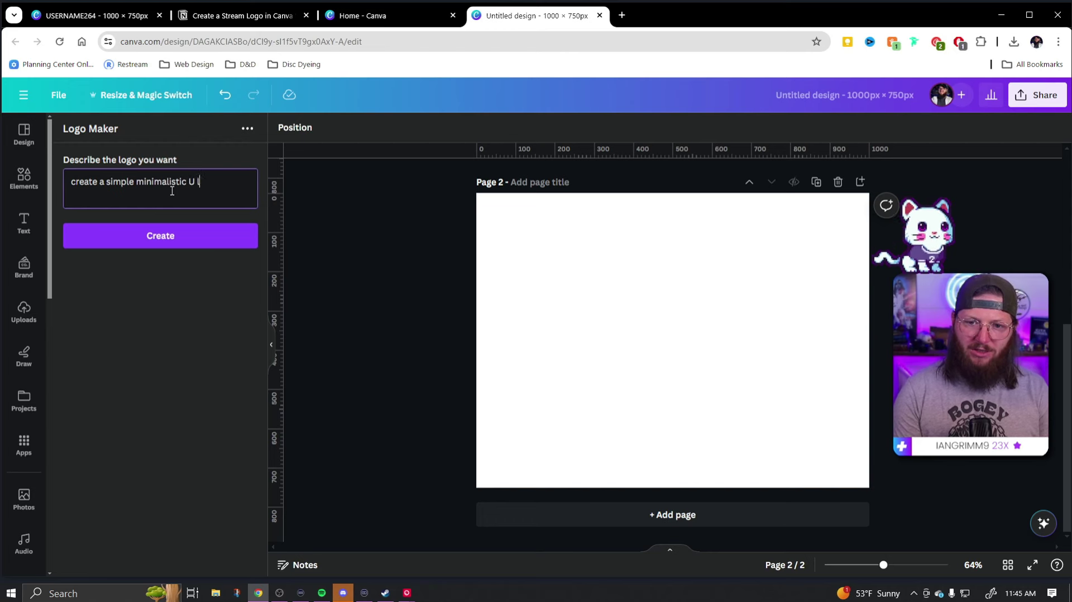
{"action": "left_click", "coordinate": [178, 235]}
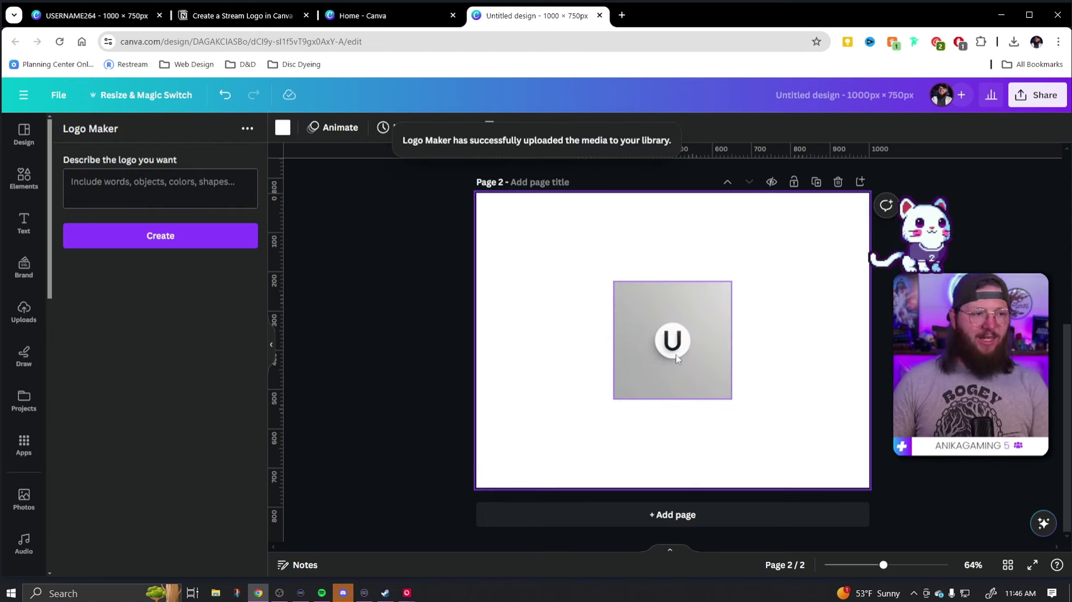
{"action": "left_click", "coordinate": [677, 358]}
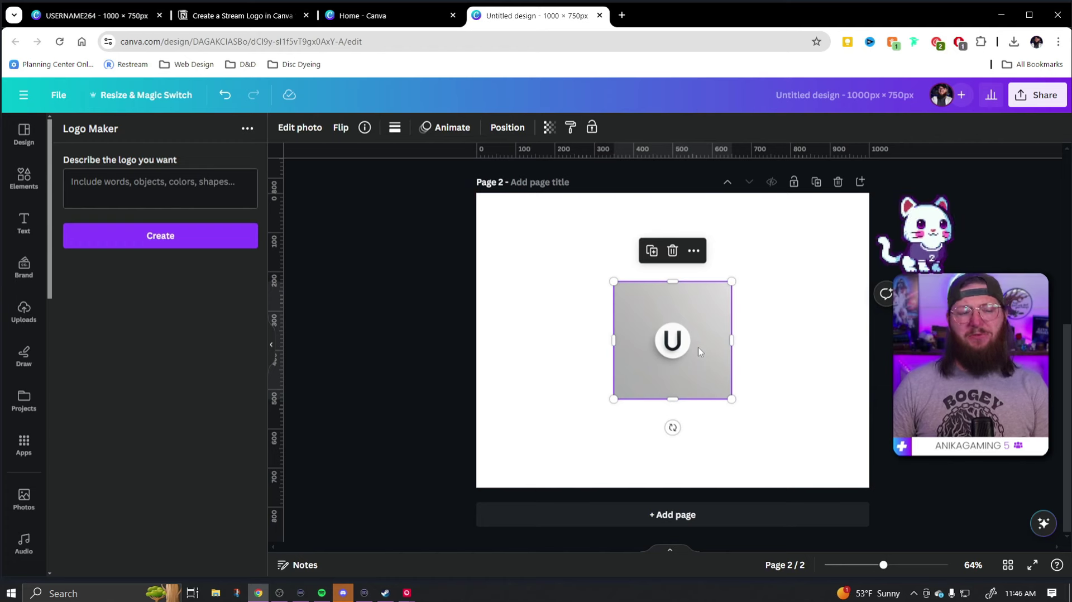
{"action": "key", "text": "Delete"}
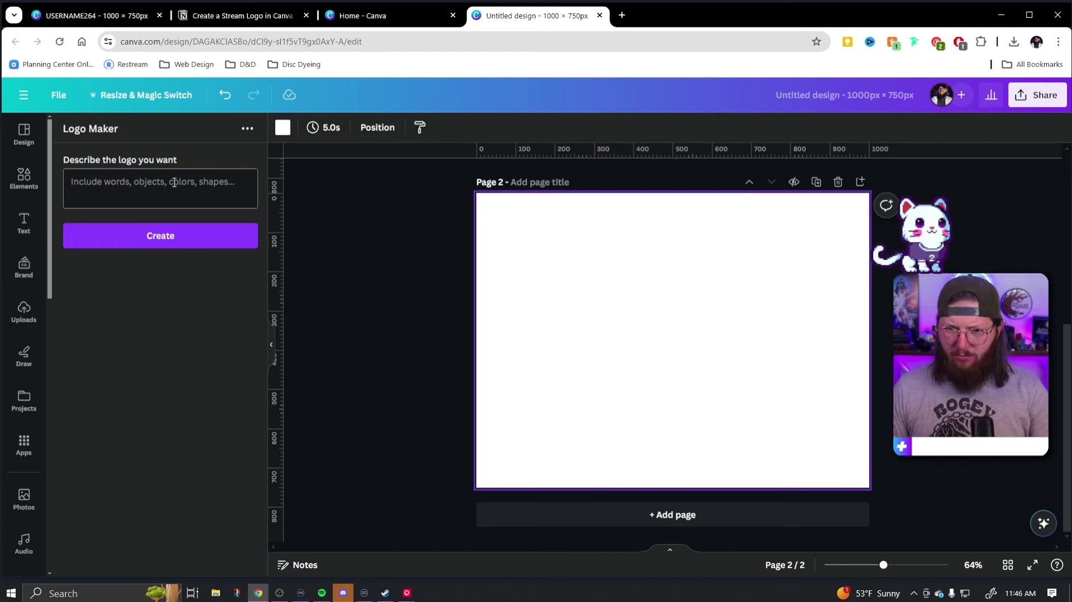
- Generate more U logo images on page 2 and delete the black-and-white U and the orange-circle U
{"action": "left_click", "coordinate": [162, 178]}
{"action": "type", "text": "create"}
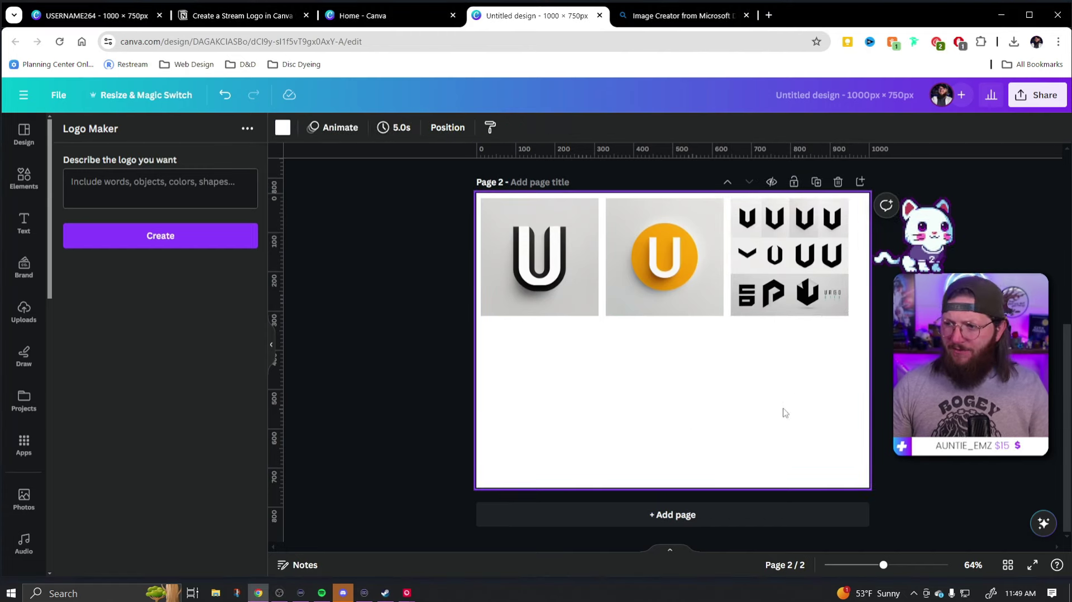
{"action": "left_click_drag", "start_coordinate": [806, 399], "coordinate": [598, 367]}
{"action": "left_click", "coordinate": [646, 387]}
{"action": "left_click_drag", "start_coordinate": [698, 397], "coordinate": [592, 357]}
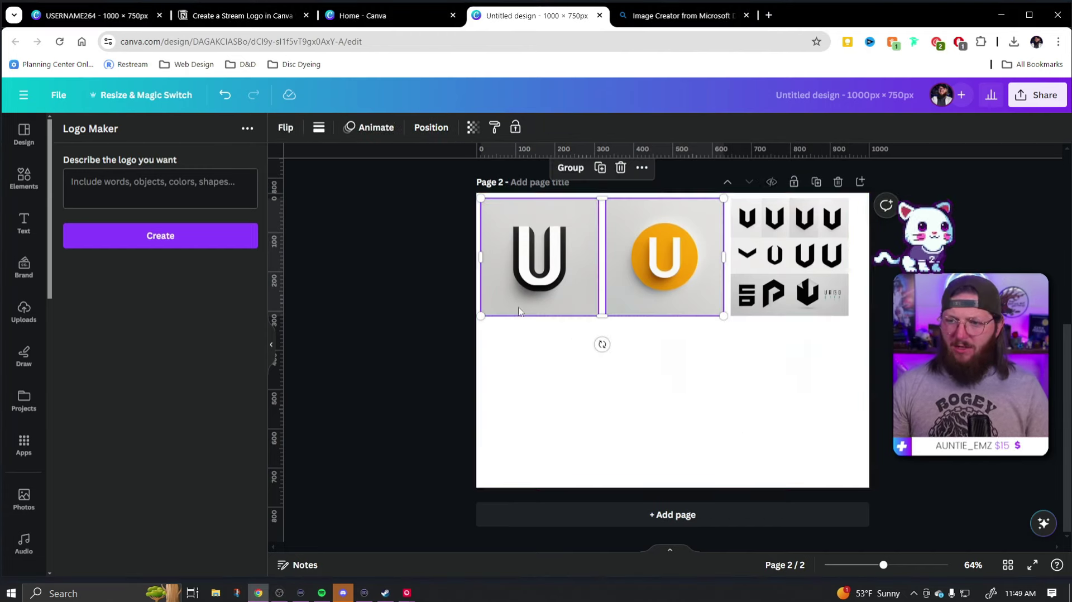
{"action": "key", "text": "Delete"}
- Enlarge the remaining sheet of U logos to nearly the full page height and remove its background with BG Remover
{"action": "left_click", "coordinate": [778, 302]}
{"action": "left_click_drag", "start_coordinate": [730, 316], "coordinate": [581, 468]}
{"action": "left_click_drag", "start_coordinate": [710, 364], "coordinate": [675, 368]}
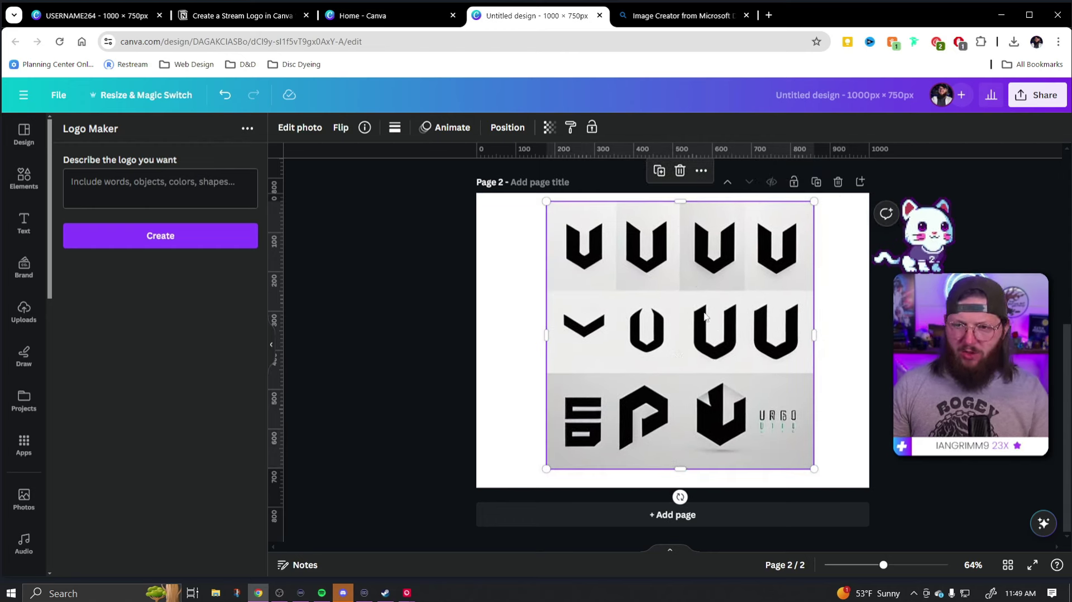
{"action": "left_click", "coordinate": [302, 128]}
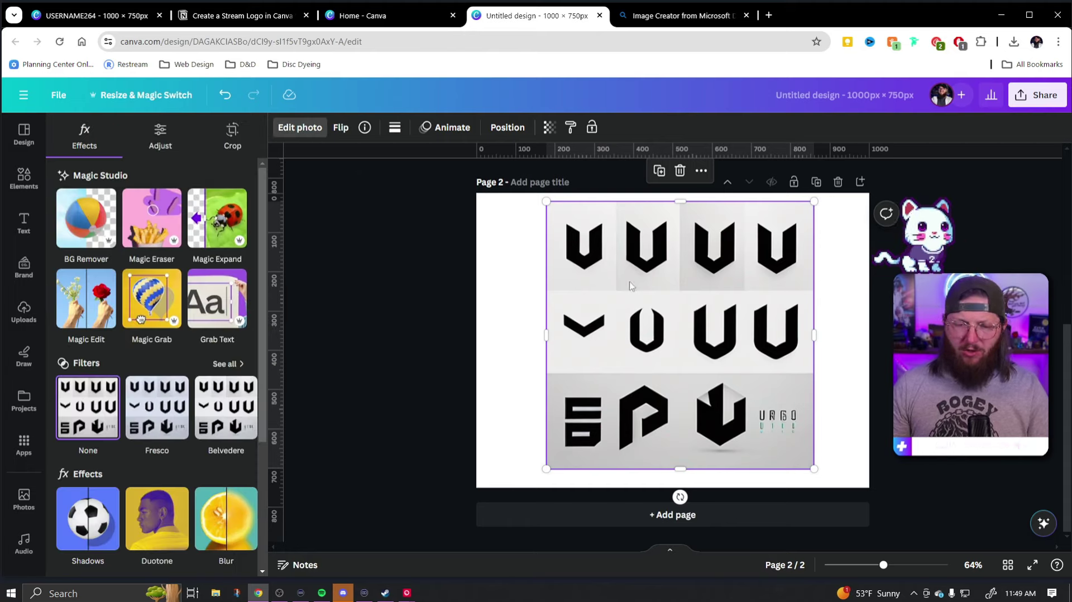
{"action": "left_click", "coordinate": [86, 217]}
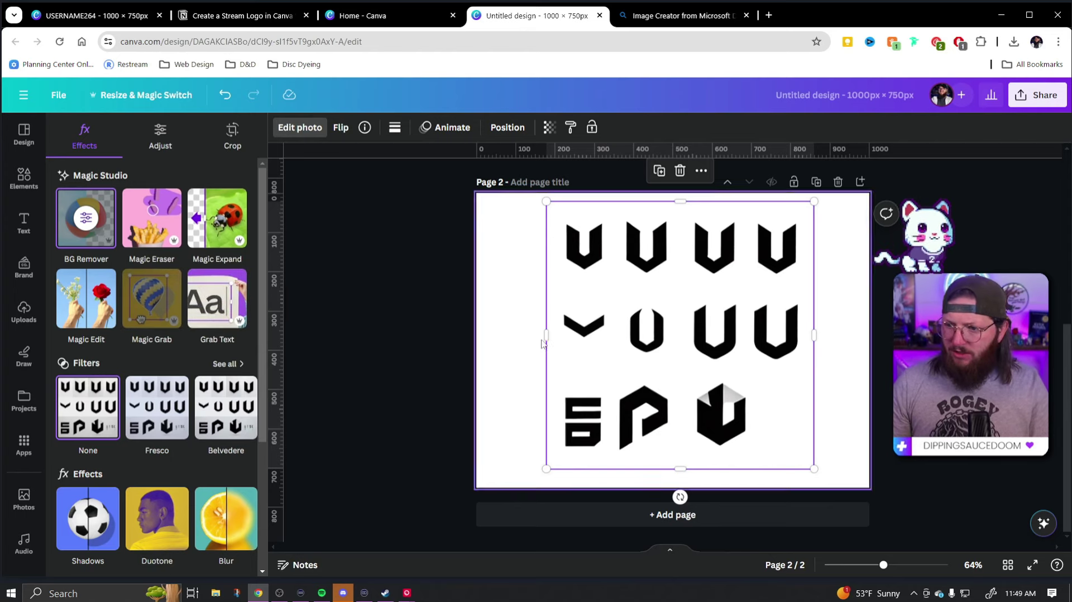
- Crop the logo sheet down to the angular U in the second column of its first row and move it to the page's left half
{"action": "left_click_drag", "start_coordinate": [546, 335], "coordinate": [623, 335]}
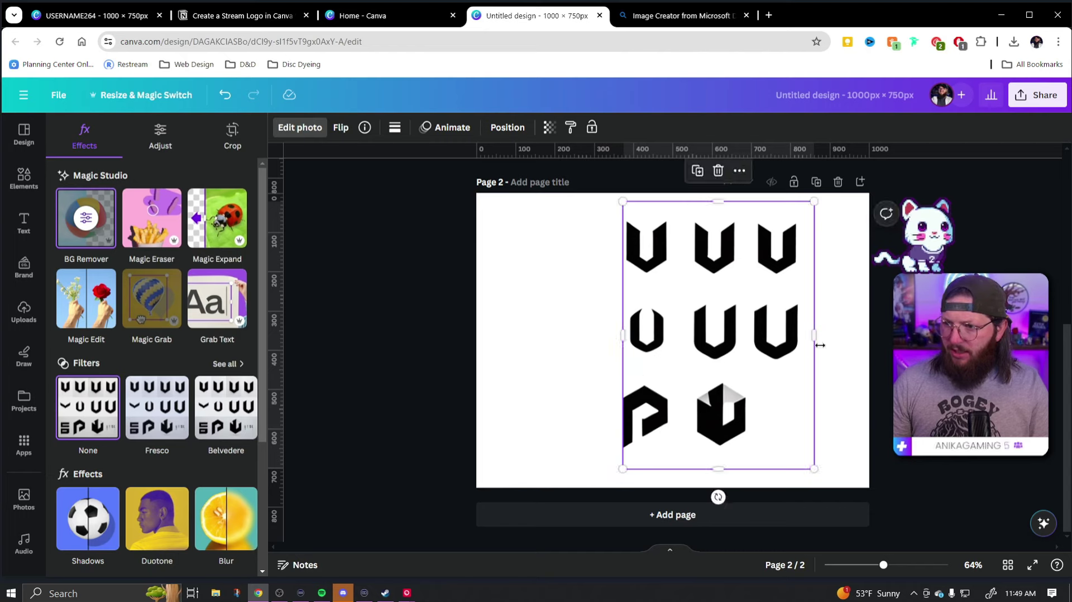
{"action": "left_click_drag", "start_coordinate": [814, 335], "coordinate": [673, 335]}
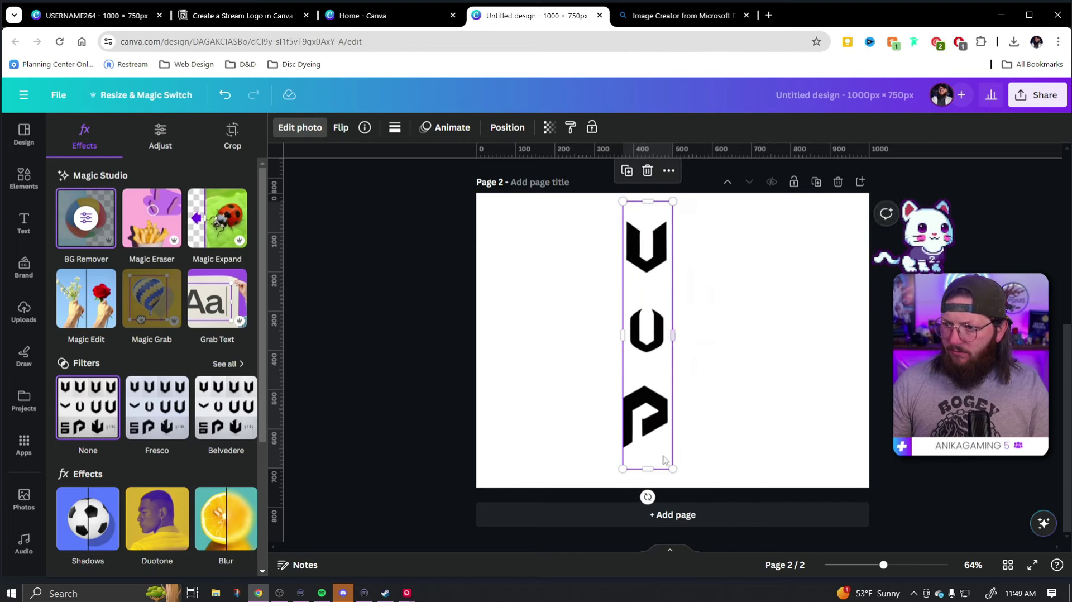
{"action": "left_click_drag", "start_coordinate": [646, 468], "coordinate": [568, 372]}
{"action": "left_click", "coordinate": [669, 345]}
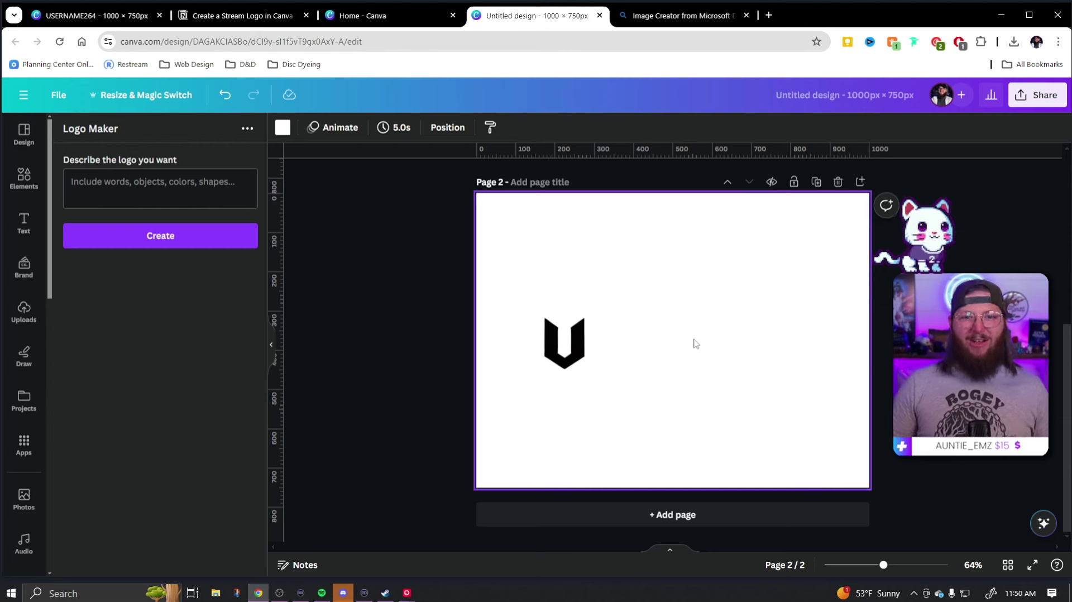
- Search the Canva apps for "image" to find image-generation apps
{"action": "left_click", "coordinate": [25, 443]}
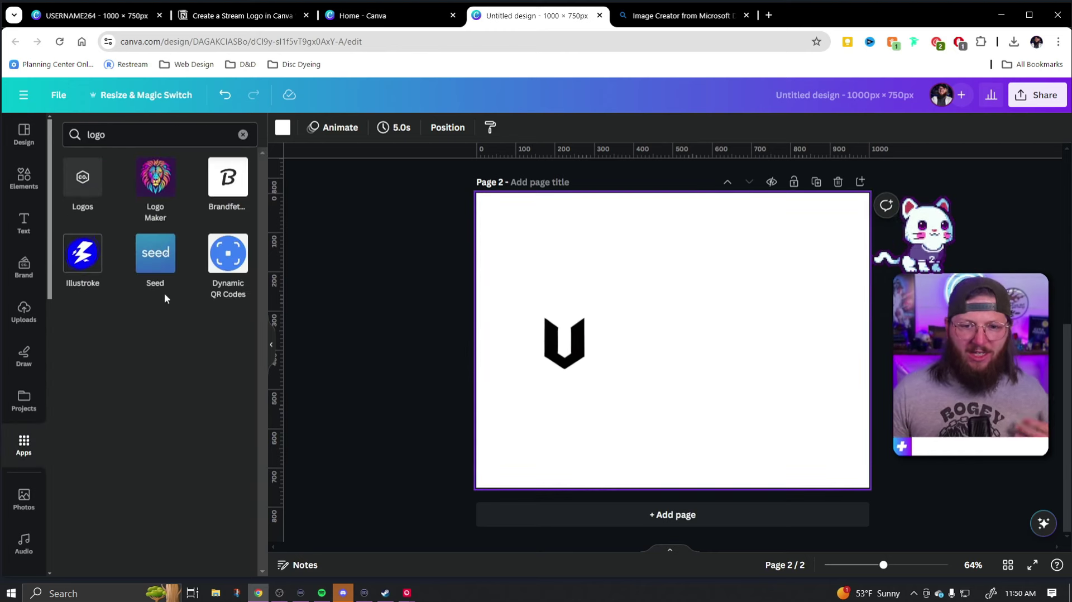
{"action": "left_click", "coordinate": [243, 137]}
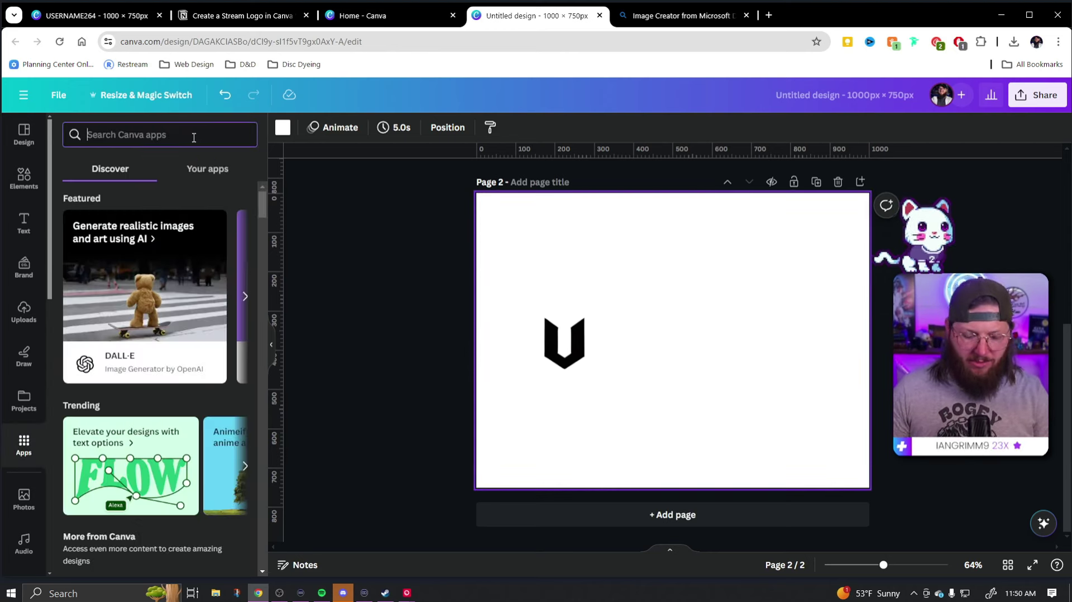
{"action": "type", "text": "image"}
{"action": "key", "text": "Return"}
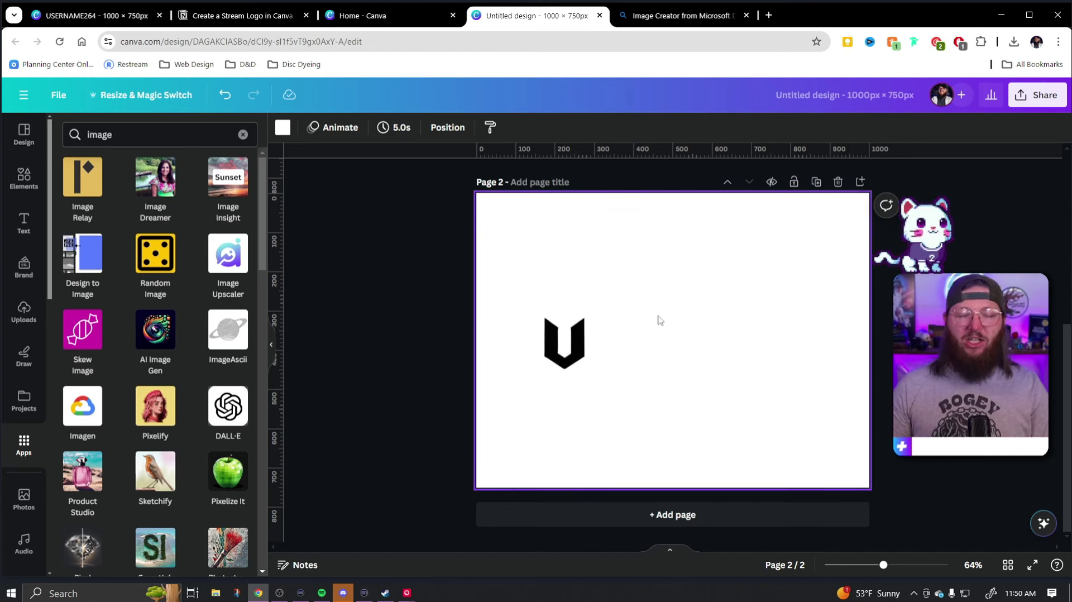
{"action": "left_click_drag", "start_coordinate": [653, 288], "coordinate": [626, 327]}
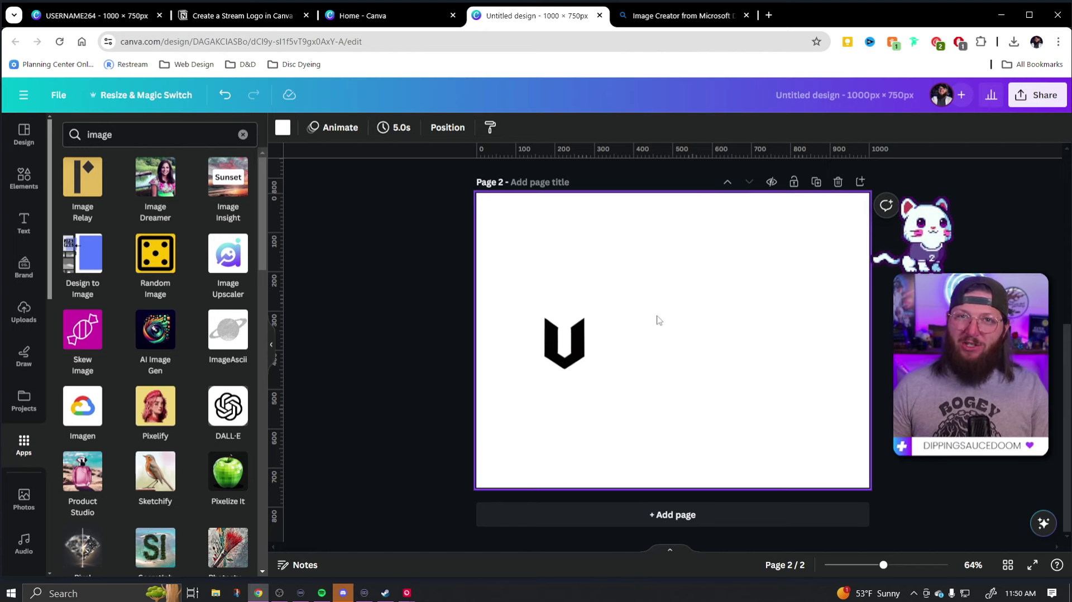
- Switch to Microsoft Image Creator and look through the previously generated image sets in Creations
{"action": "left_click", "coordinate": [680, 17]}
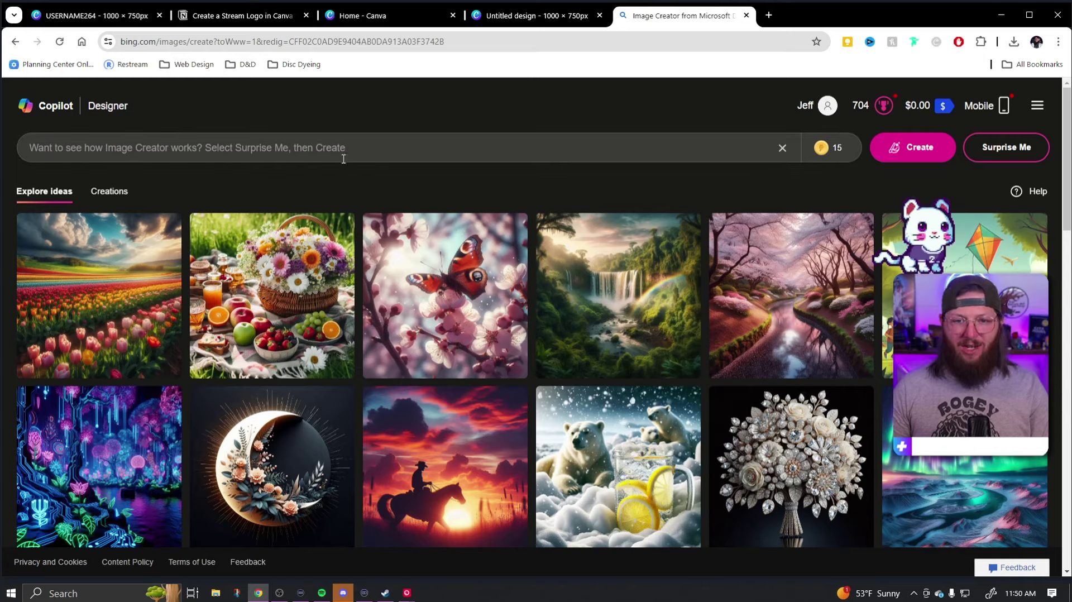
{"action": "left_click", "coordinate": [110, 191]}
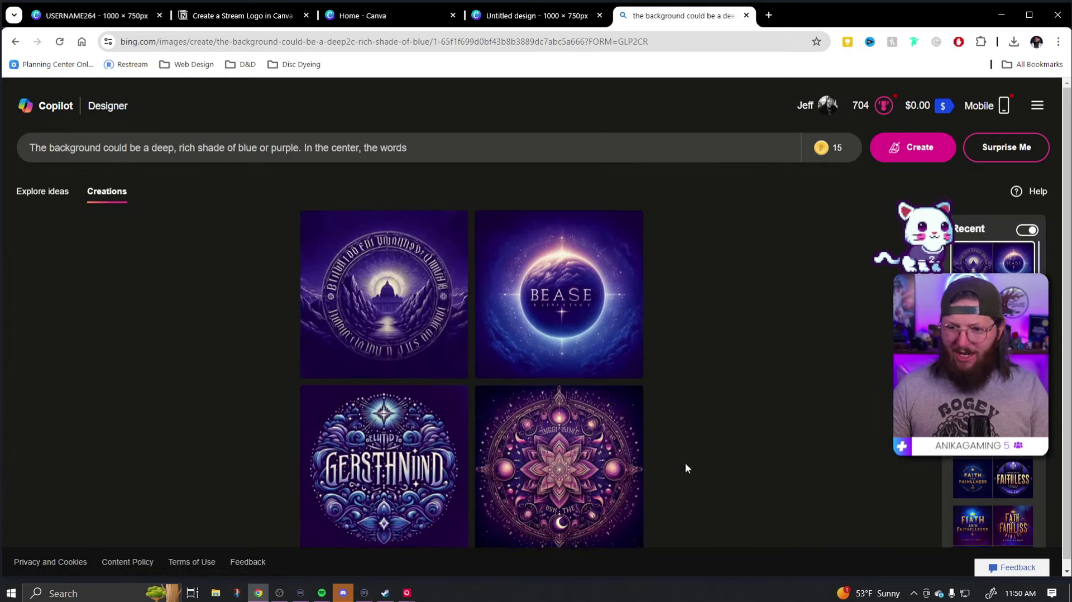
{"action": "left_click", "coordinate": [993, 428]}
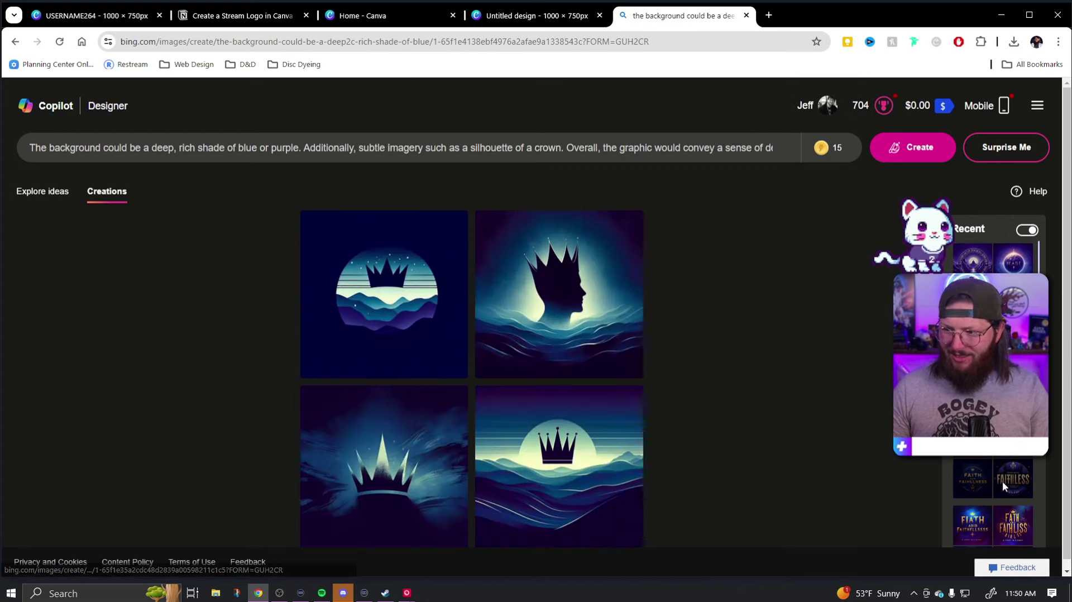
{"action": "left_click", "coordinate": [1003, 481]}
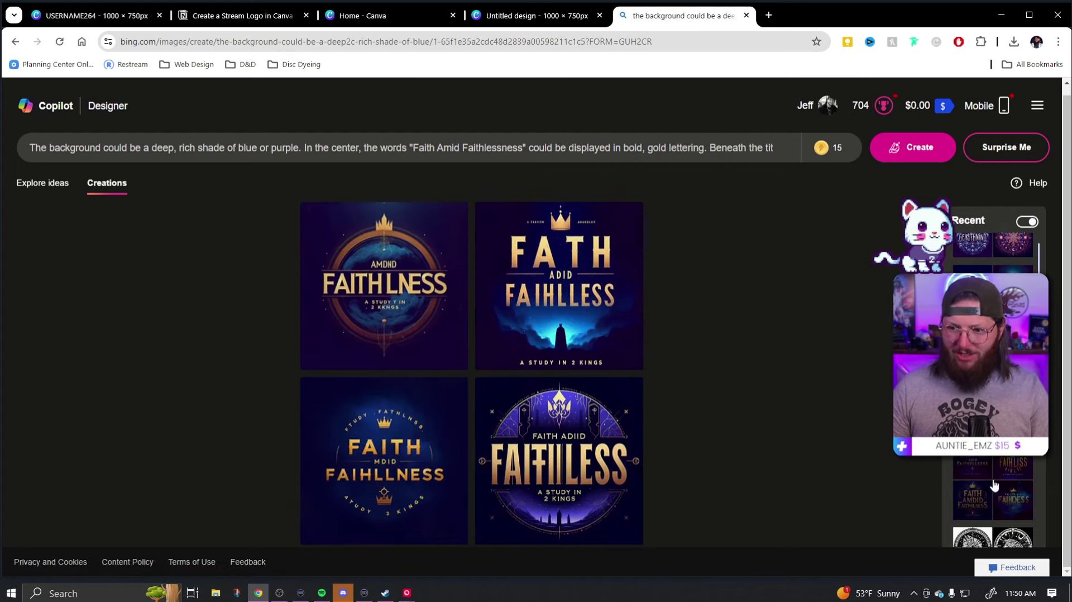
{"action": "left_click", "coordinate": [993, 484]}
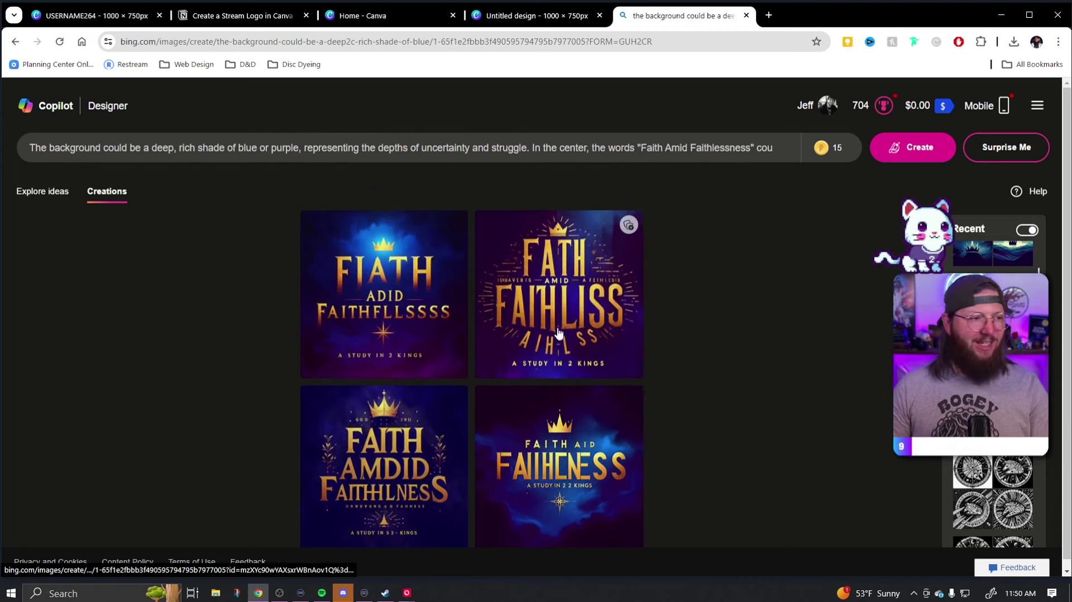
- Generate images from the prompt "create a simple but edgy letter "U" logo for a gamer"
{"action": "left_click", "coordinate": [442, 147]}
{"action": "key", "text": "ctrl+a"}
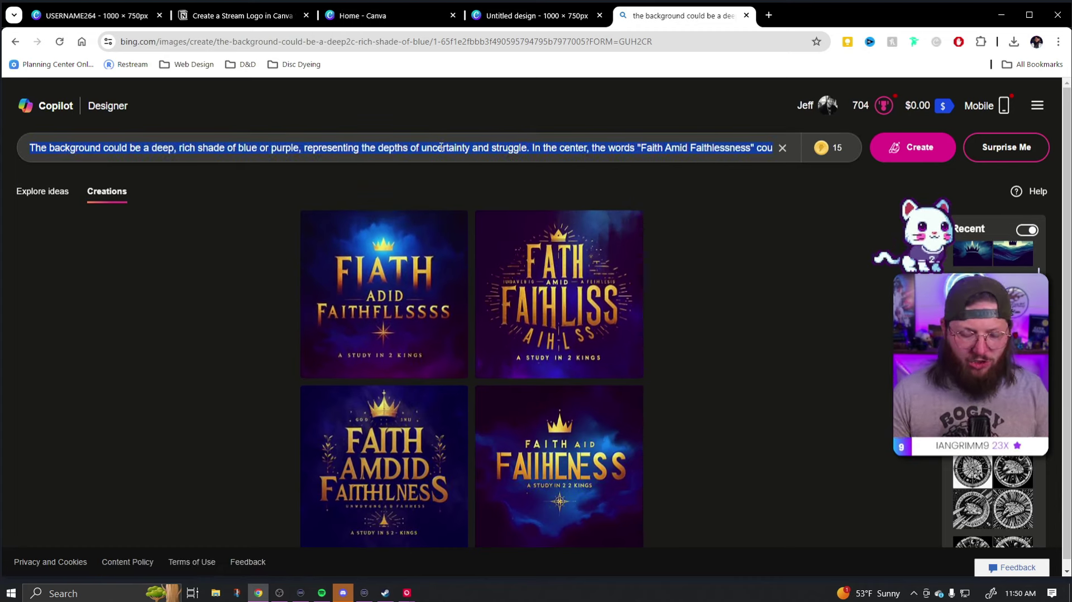
{"action": "type", "text": "create a simp"}
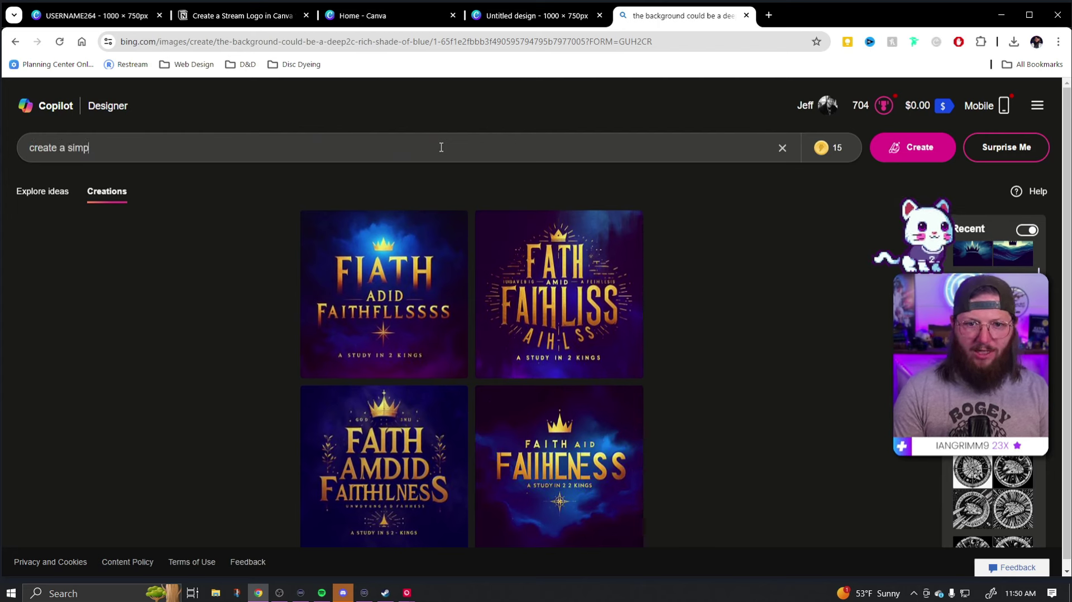
{"action": "type", "text": "le but e"}
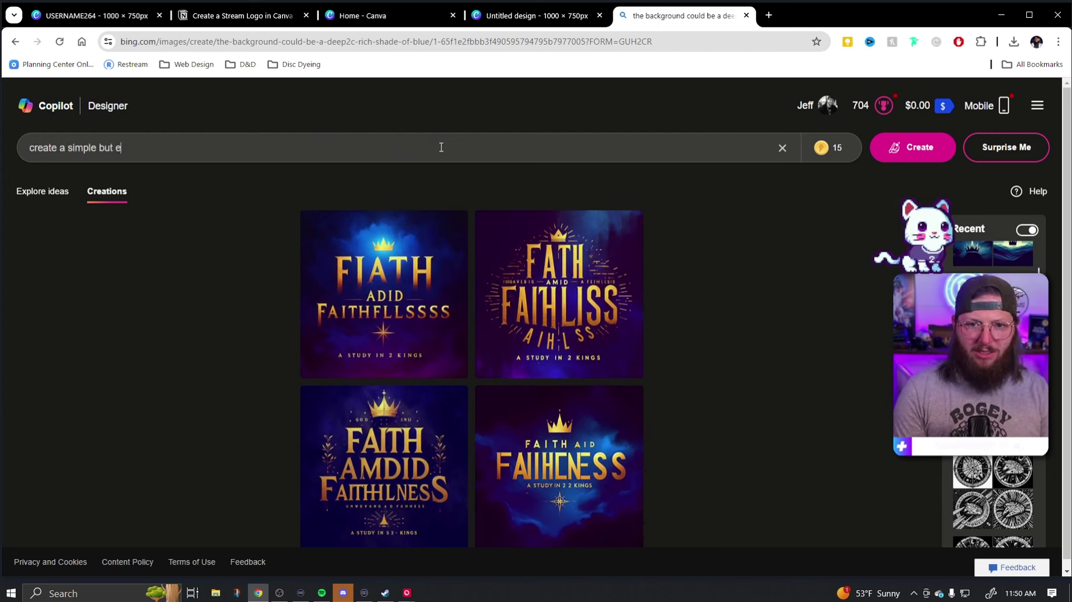
{"action": "type", "text": "dgy letter \"U"}
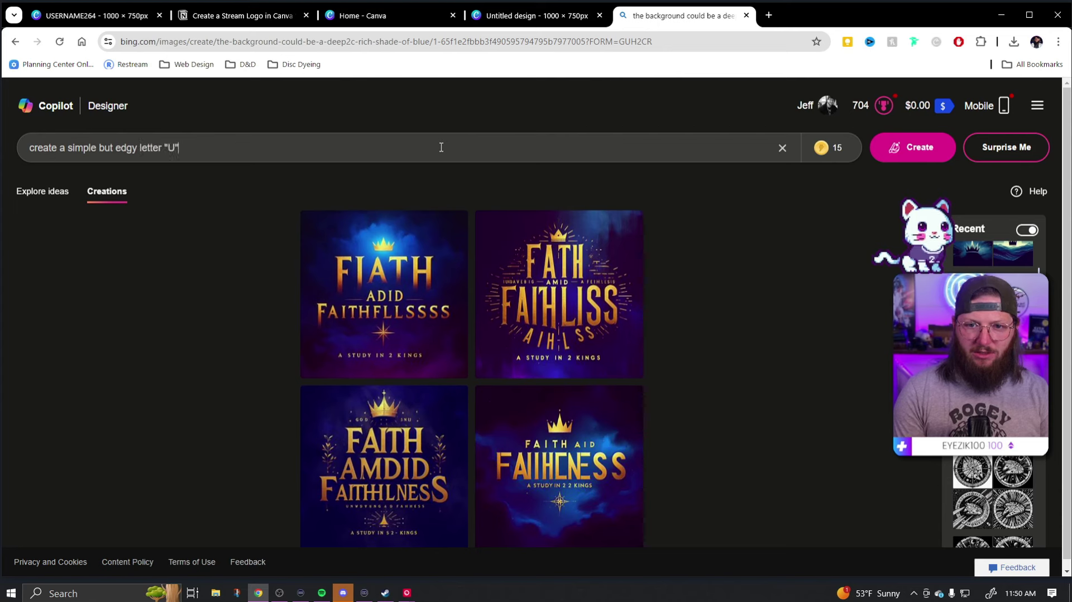
{"action": "type", "text": "\" logo for "}
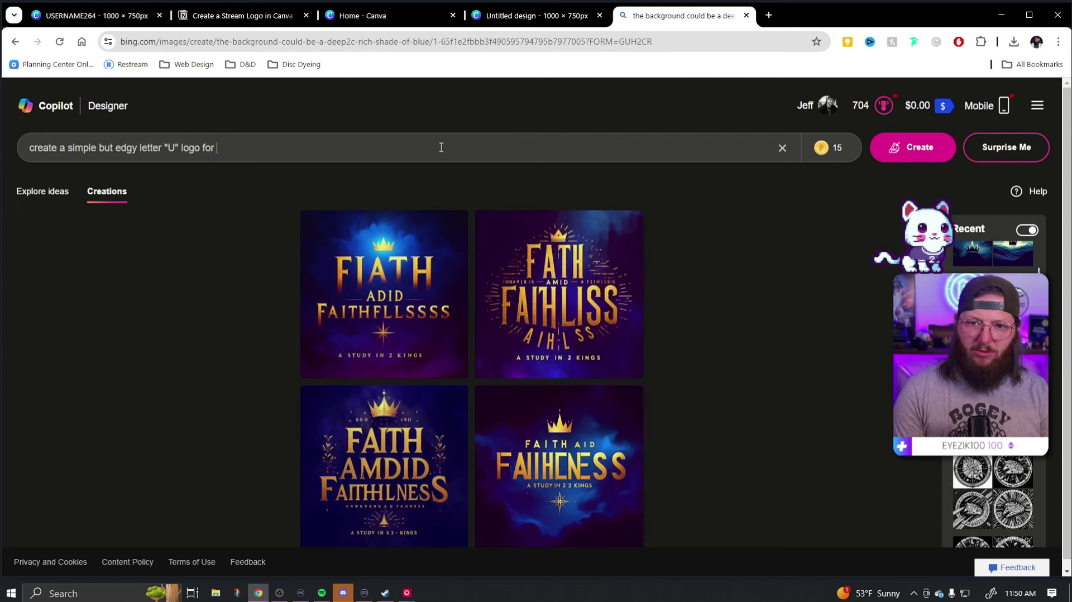
{"action": "type", "text": "a gamer"}
{"action": "key", "text": "Return"}
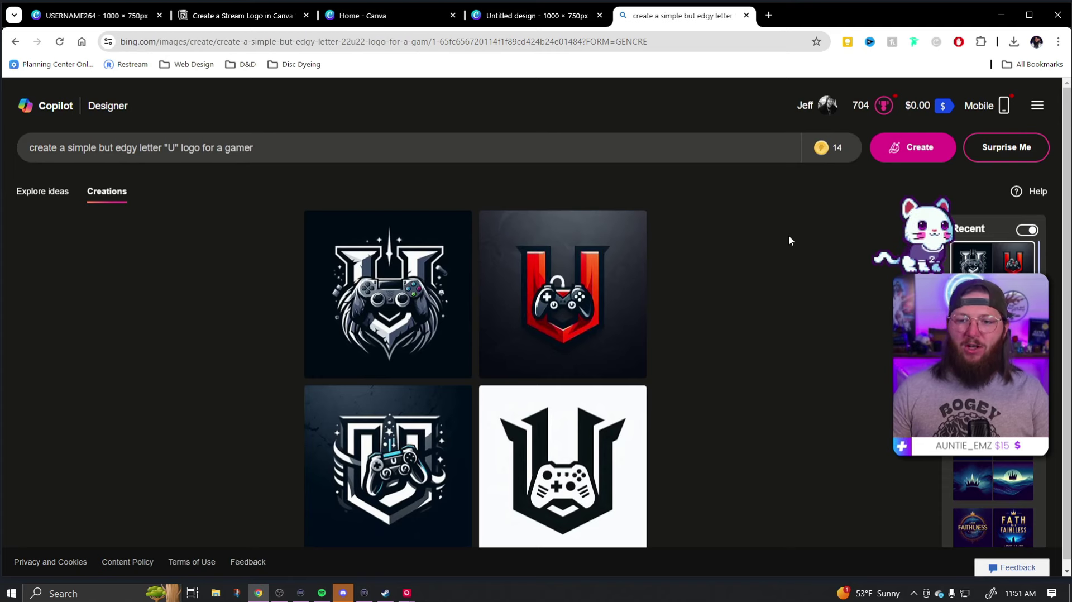
- Open the first generated image, the white U with a controller and mane on a dark background, and copy it
{"action": "scroll", "coordinate": [764, 320], "scroll_direction": "down", "scroll_amount": 1}
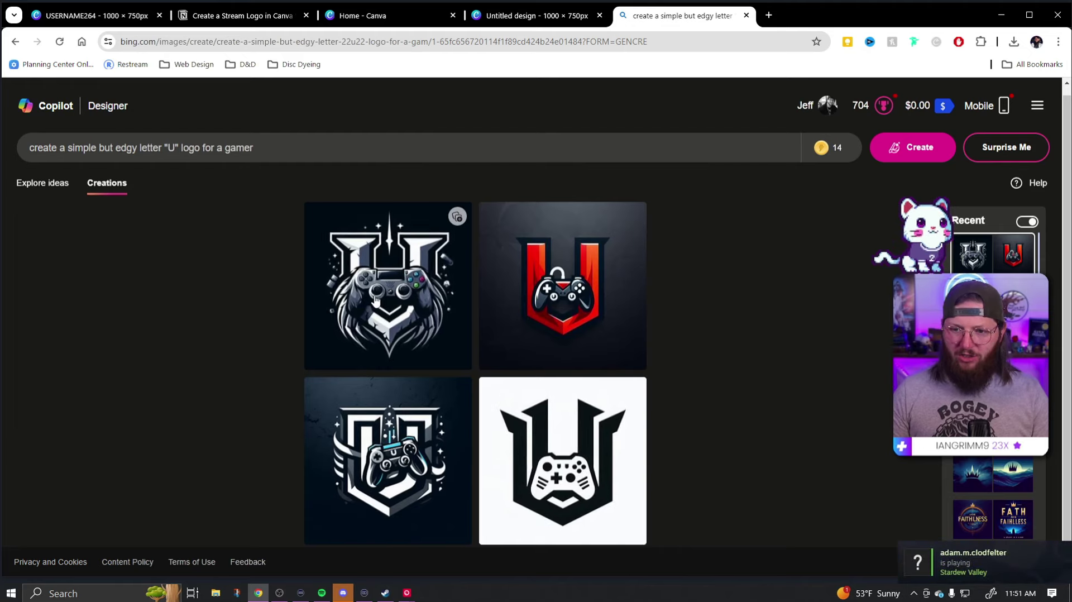
{"action": "left_click", "coordinate": [358, 341]}
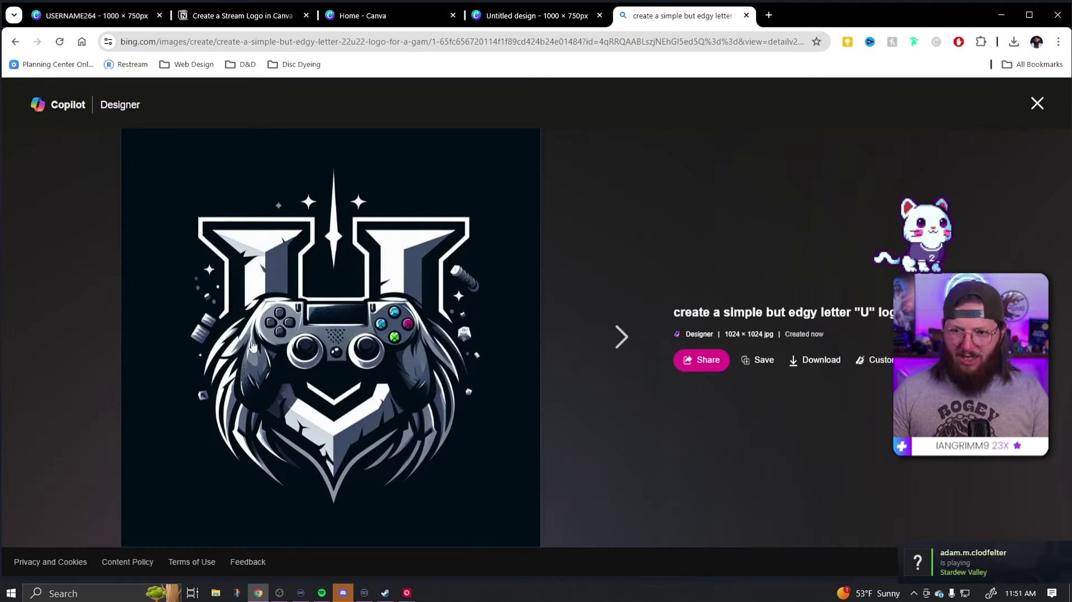
{"action": "right_click", "coordinate": [456, 328]}
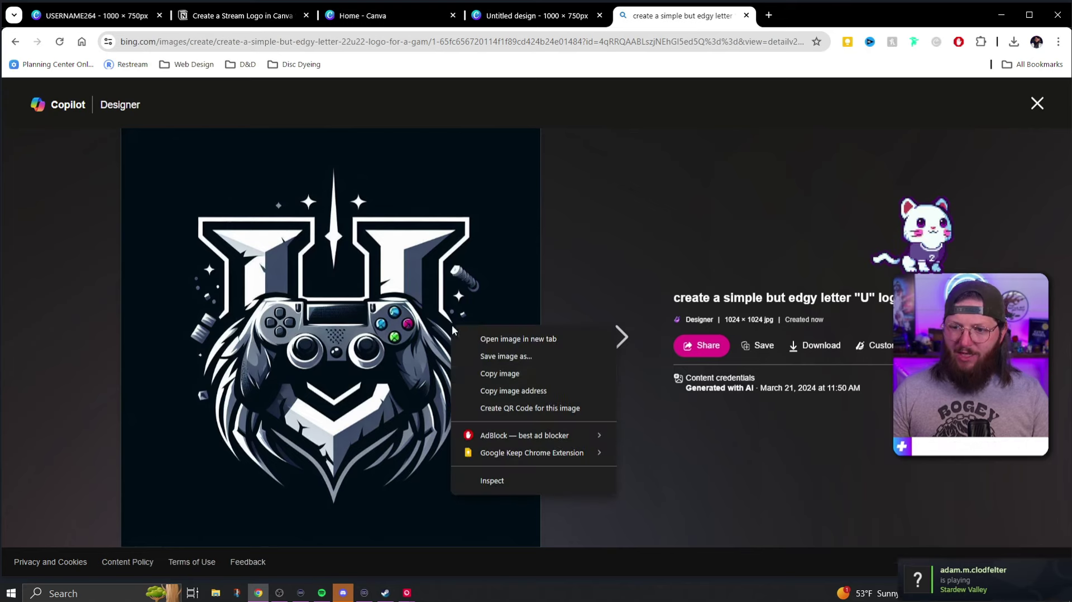
{"action": "left_click", "coordinate": [498, 373]}
- Switch back to the Canva design, delete the angular U from page 2 and paste the copied gamer logo there
{"action": "left_click", "coordinate": [507, 12]}
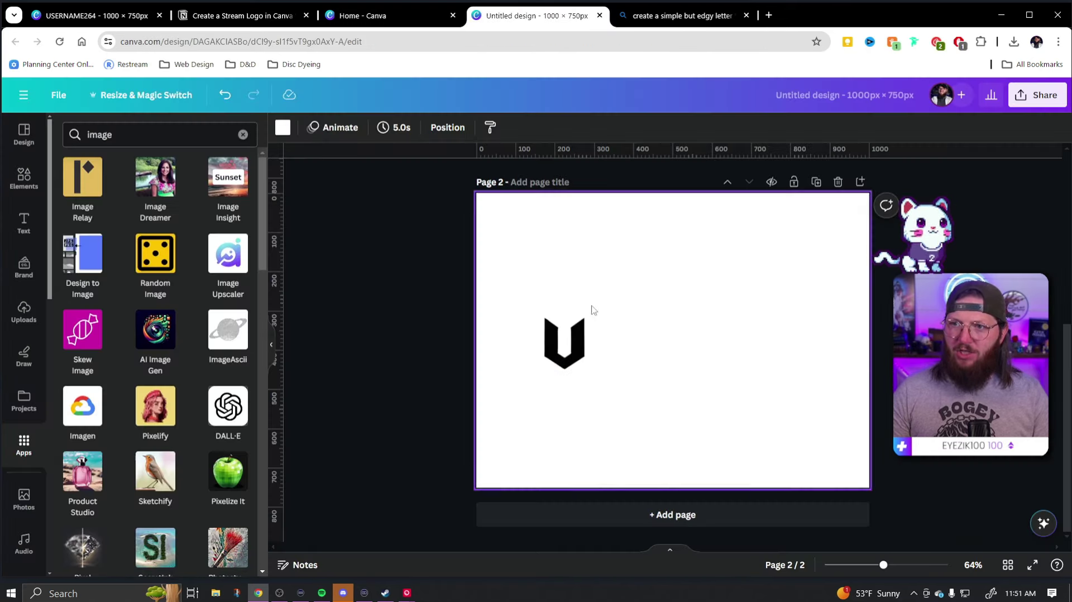
{"action": "left_click", "coordinate": [562, 342]}
{"action": "key", "text": "Delete"}
{"action": "left_click", "coordinate": [562, 338]}
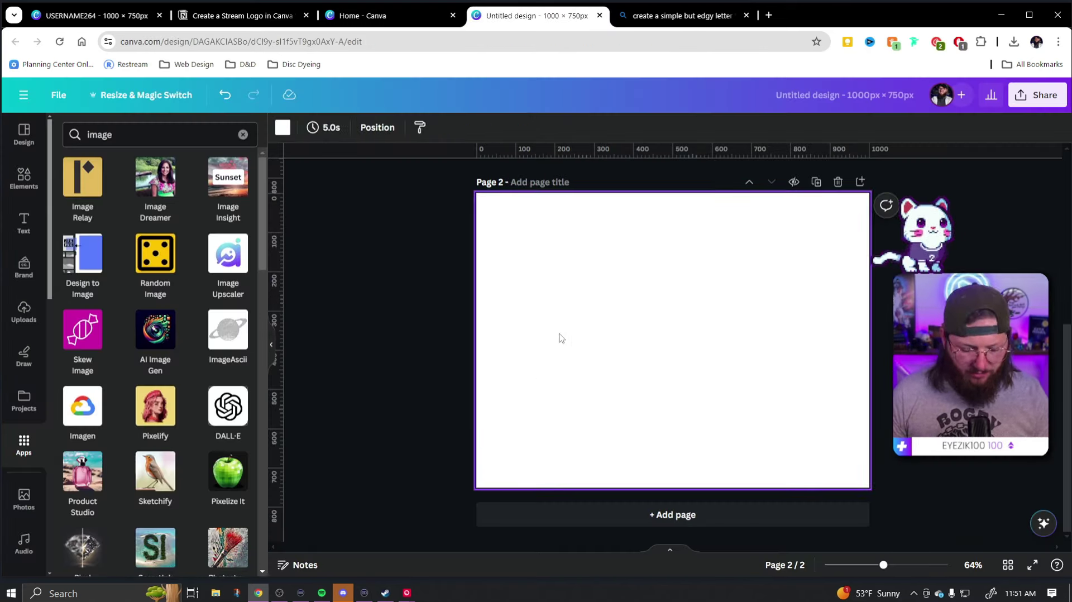
{"action": "key", "text": "ctrl+v"}
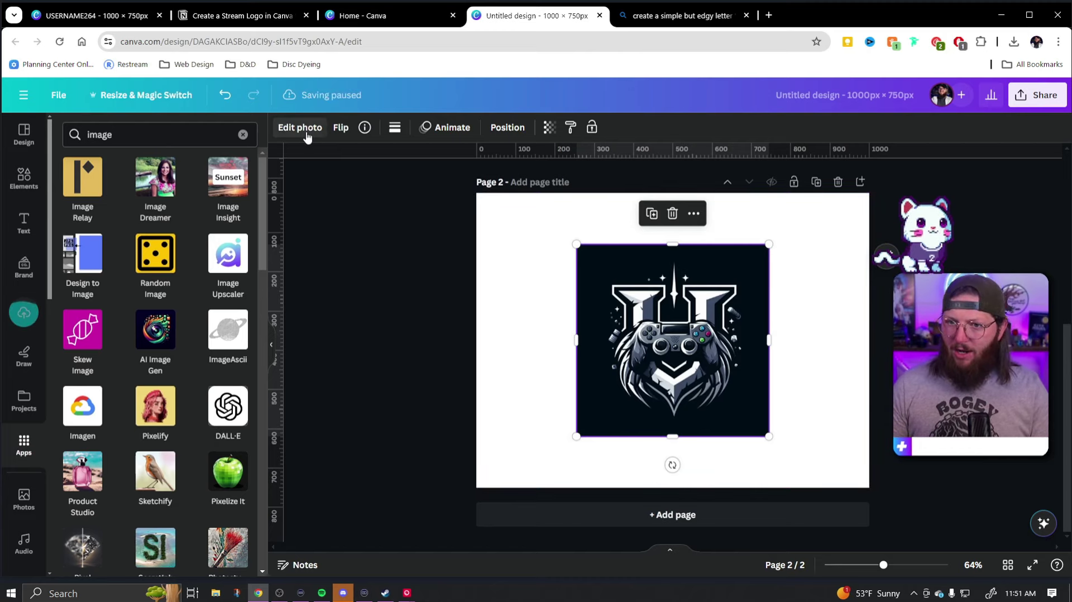
- Remove the pasted logo's background with BG Remover and set the page 2 background color to black
{"action": "left_click", "coordinate": [306, 137]}
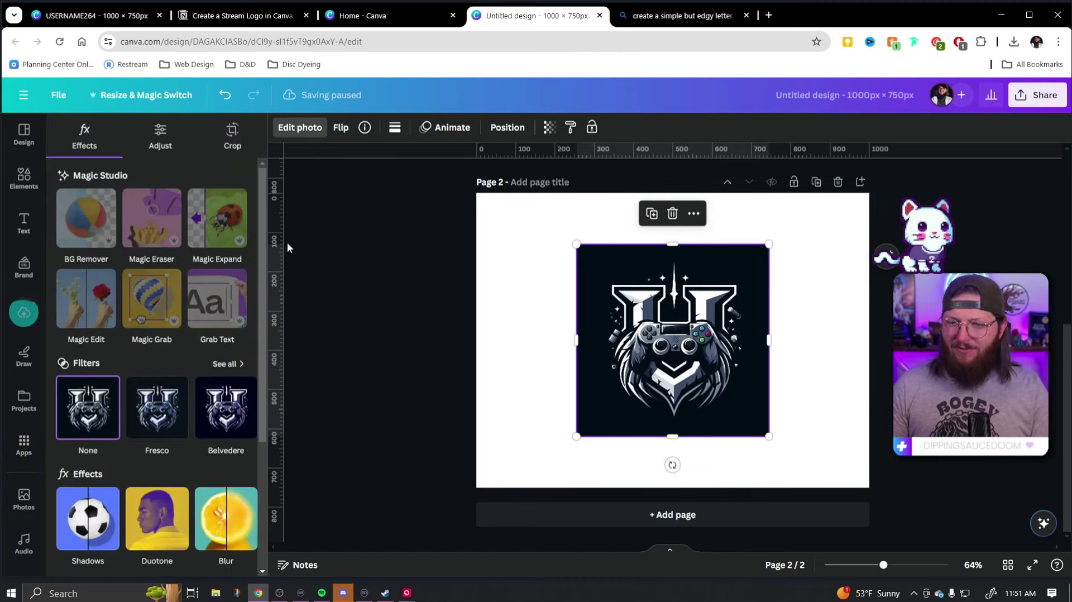
{"action": "left_click", "coordinate": [96, 229]}
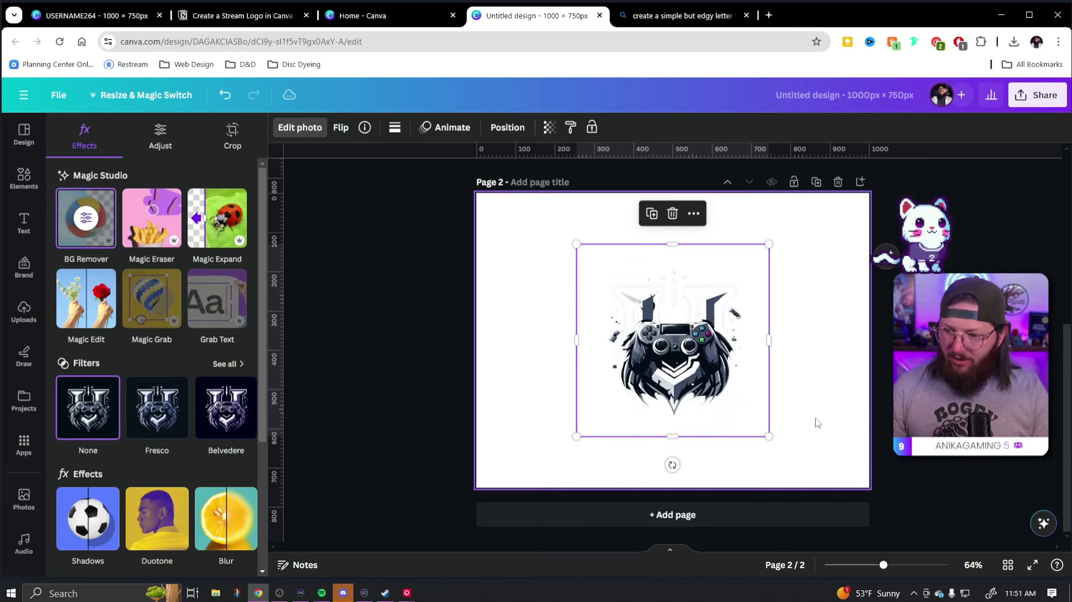
{"action": "left_click", "coordinate": [817, 423]}
{"action": "left_click", "coordinate": [282, 128]}
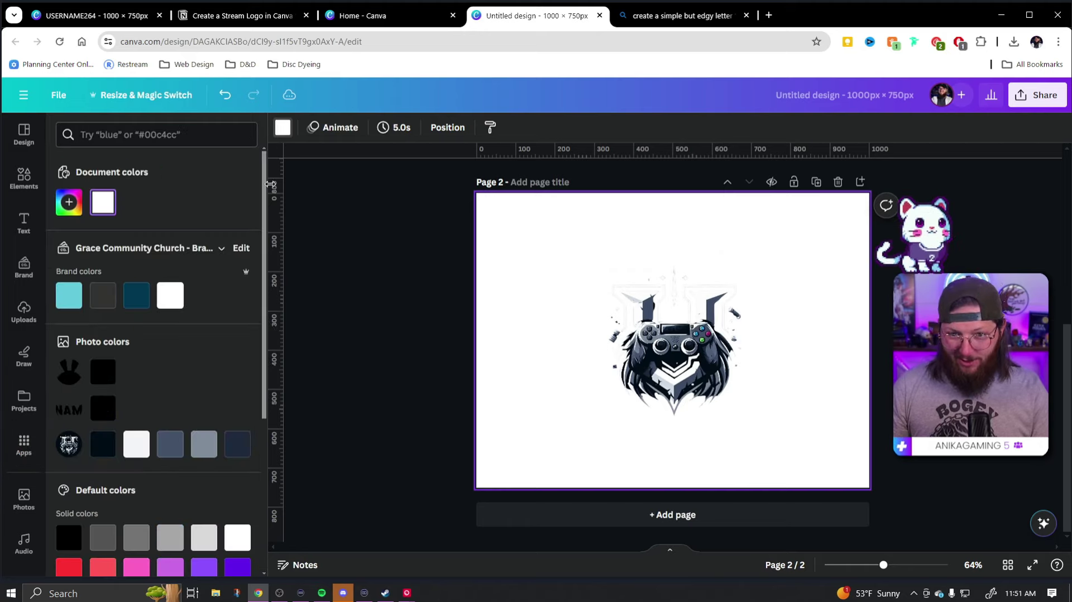
{"action": "left_click", "coordinate": [105, 416]}
{"action": "left_click", "coordinate": [408, 381]}
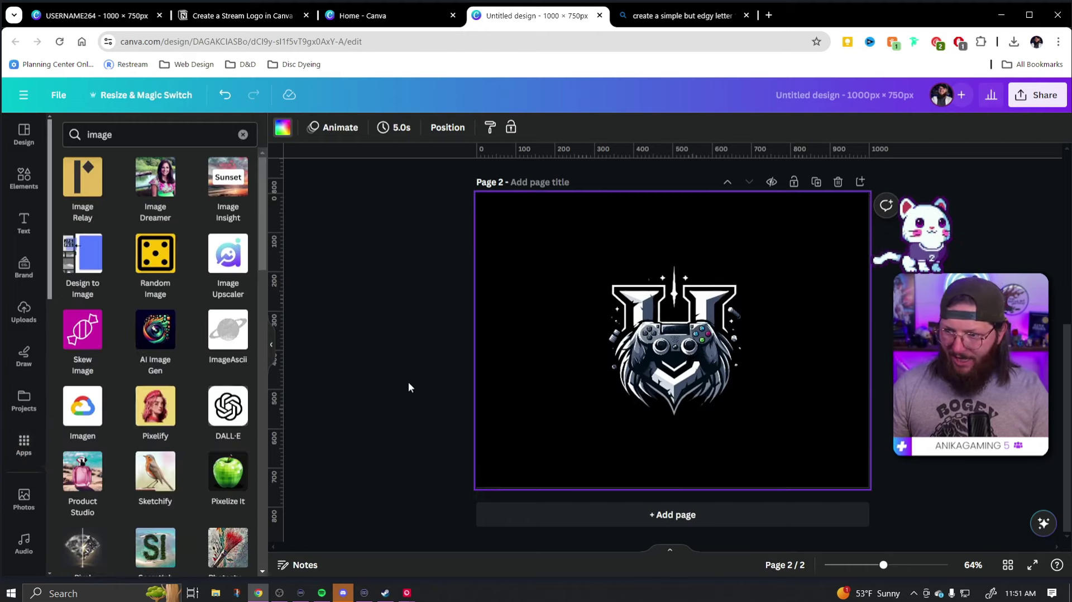
- Shrink the U logo to about 400 px wide and center it horizontally in the page's upper part
{"action": "left_click", "coordinate": [692, 382]}
{"action": "mouse_move", "coordinate": [691, 382]}
{"action": "left_mouse_down"}
{"action": "mouse_move", "coordinate": [613, 370]}
{"action": "mouse_move", "coordinate": [695, 367]}
{"action": "left_mouse_up"}
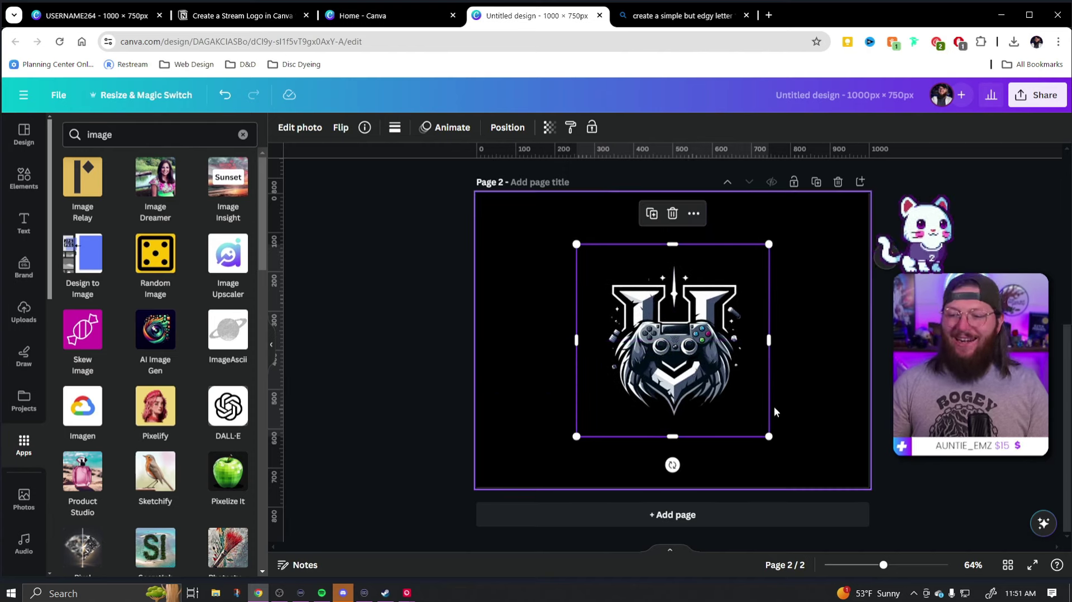
{"action": "left_click_drag", "start_coordinate": [769, 436], "coordinate": [734, 402]}
{"action": "left_click_drag", "start_coordinate": [676, 344], "coordinate": [693, 325]}
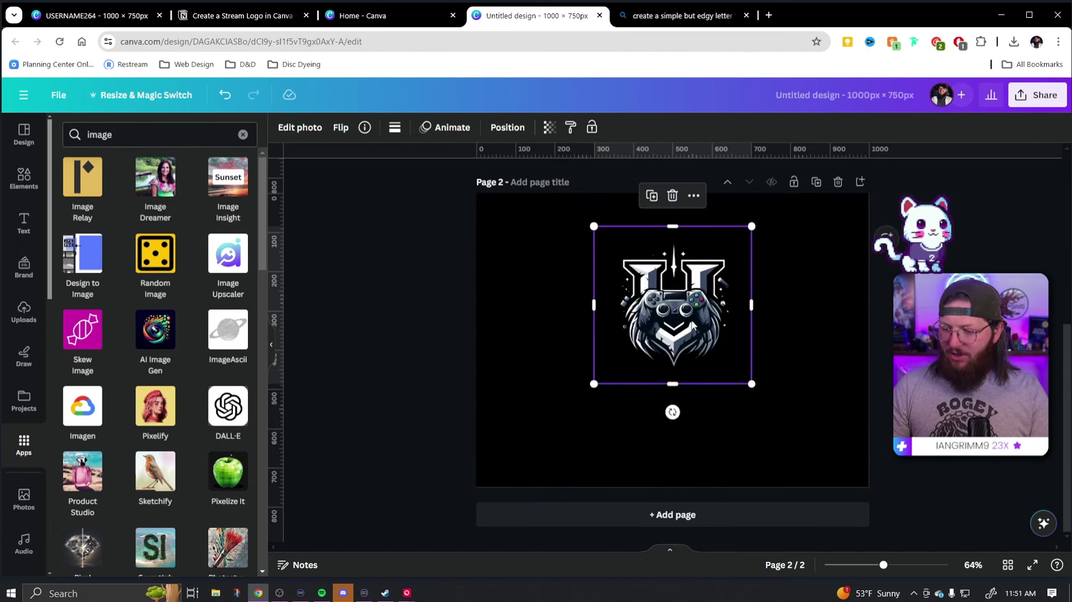
- Add the text USERNAME264, enlarge it to a font size of about 38 and center it below the logo
{"action": "left_click", "coordinate": [347, 306]}
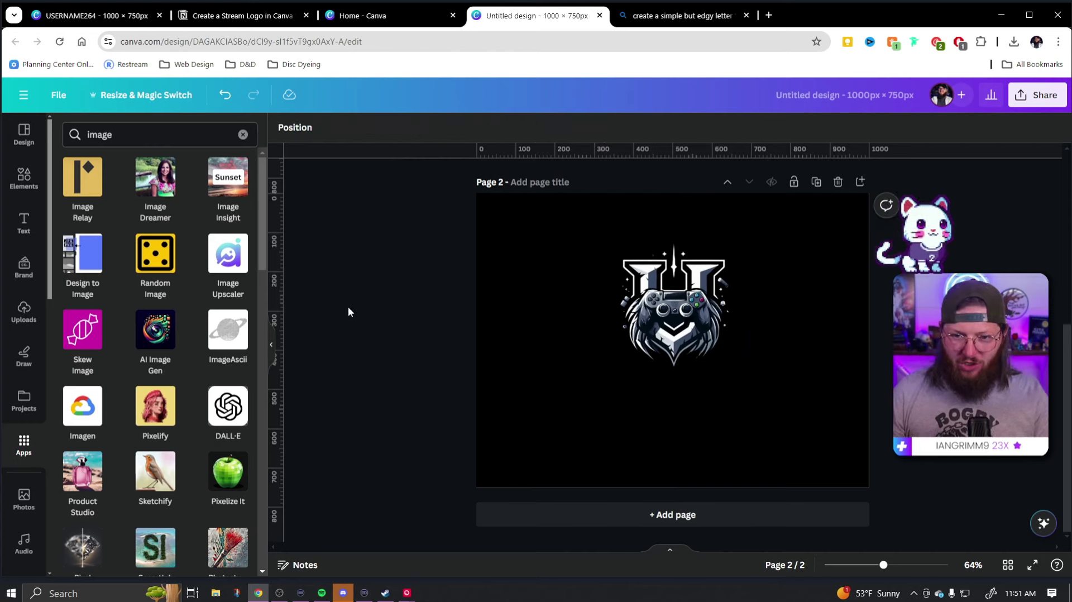
{"action": "key", "text": "t"}
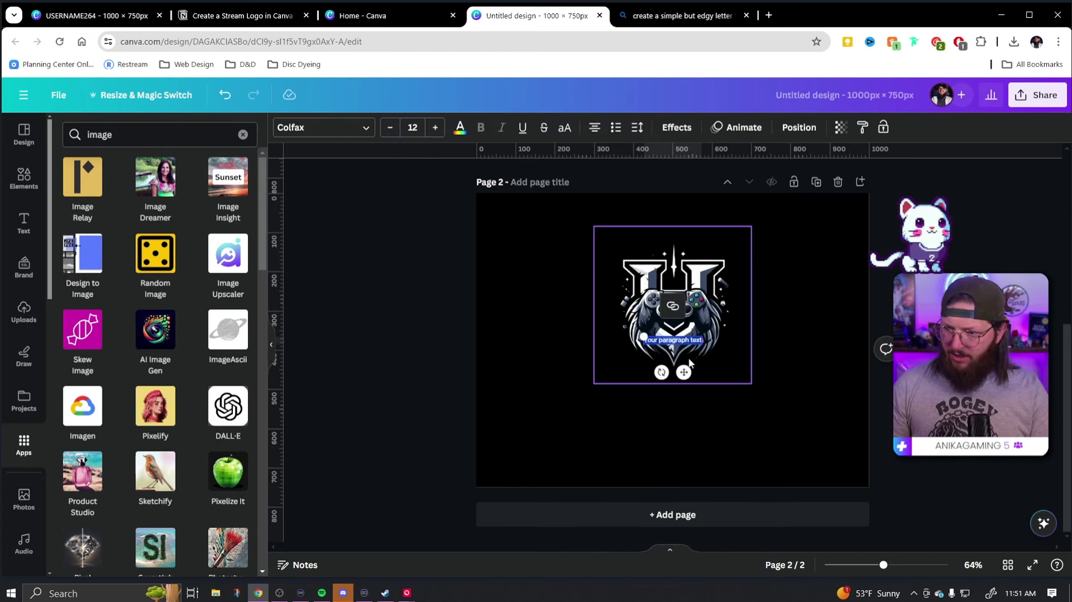
{"action": "type", "text": "USERNAME"}
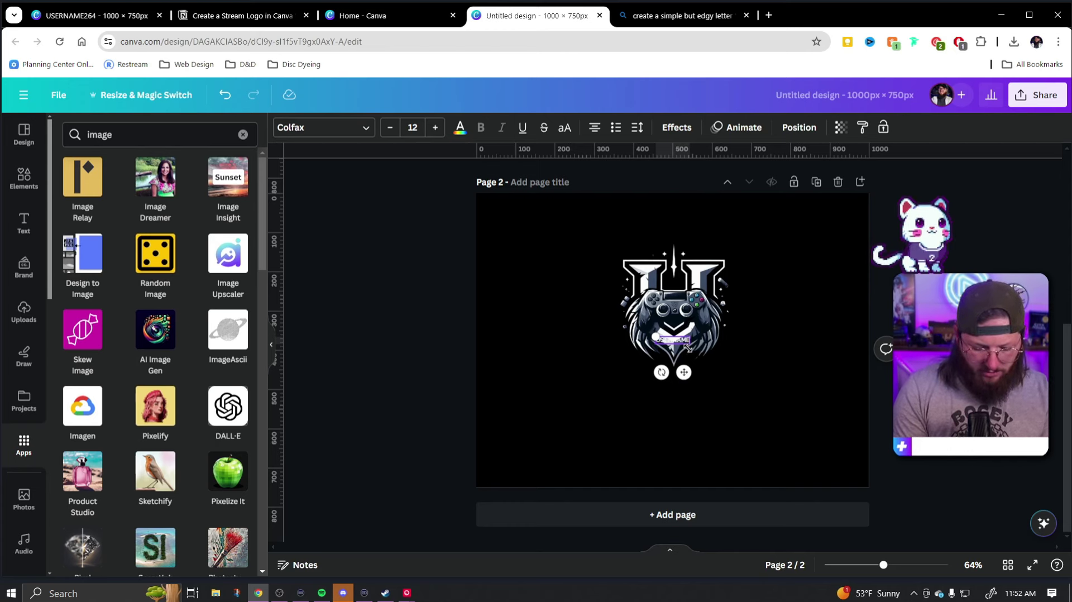
{"action": "type", "text": "264"}
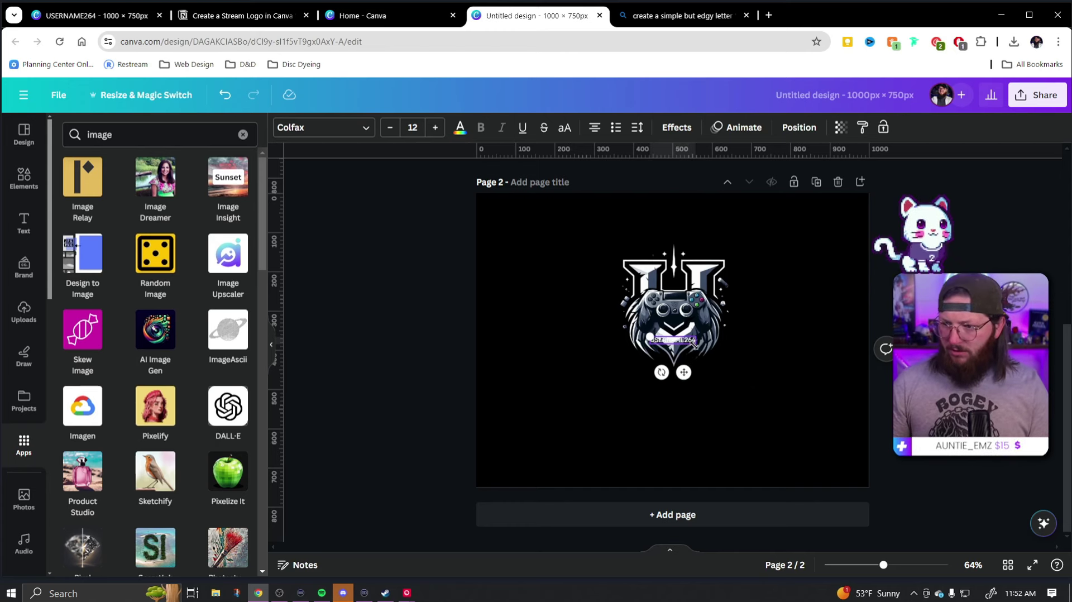
{"action": "left_click_drag", "start_coordinate": [696, 346], "coordinate": [788, 409]}
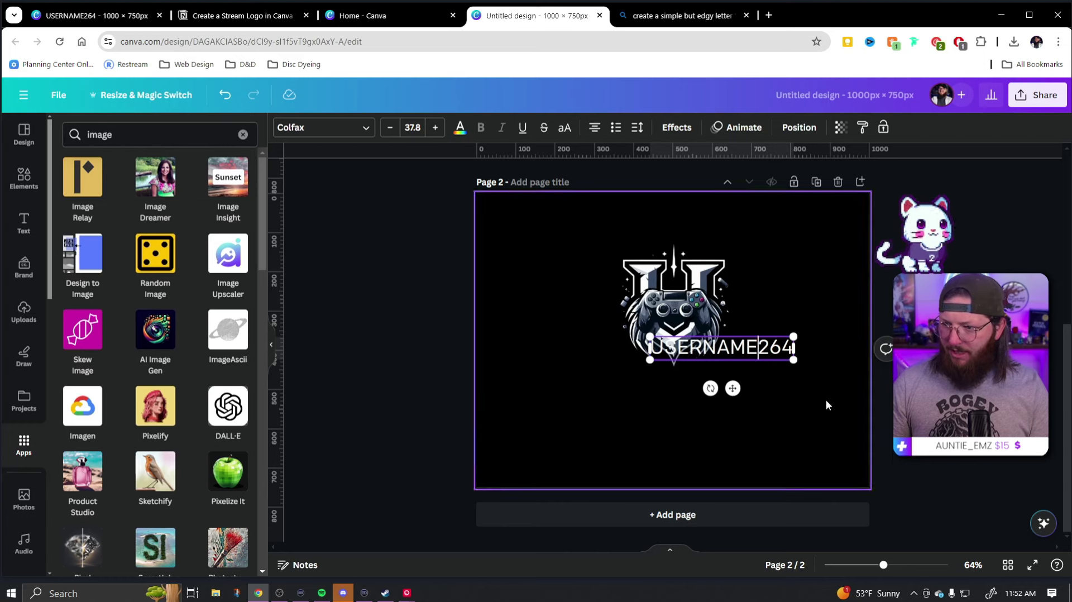
{"action": "left_click_drag", "start_coordinate": [761, 364], "coordinate": [712, 411]}
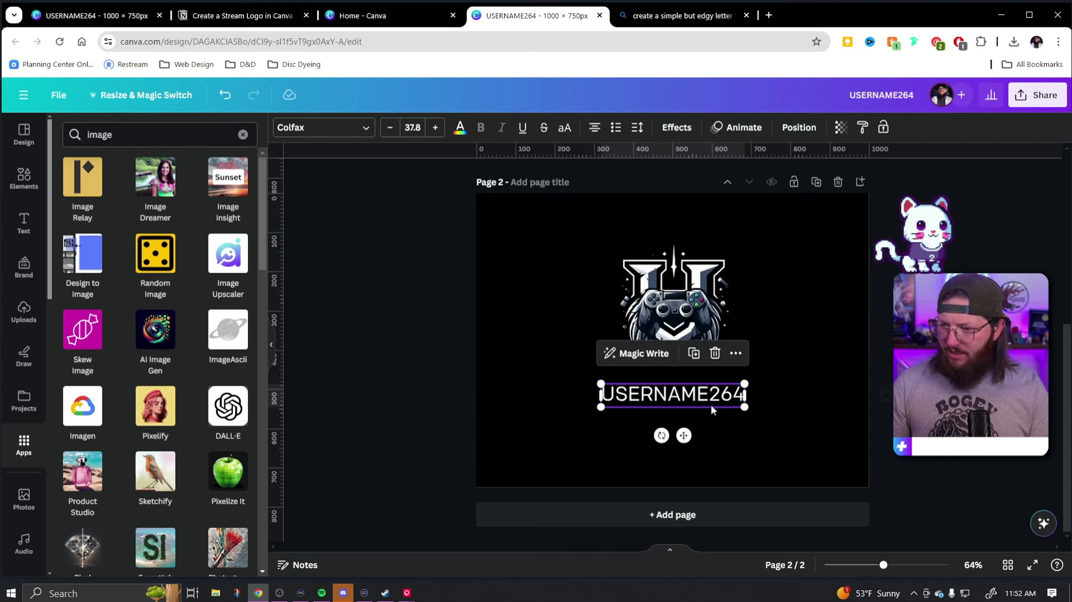
- Search the fonts for "SERIF" and set the USERNAME264 text to Droid Serif
{"action": "left_click", "coordinate": [364, 128]}
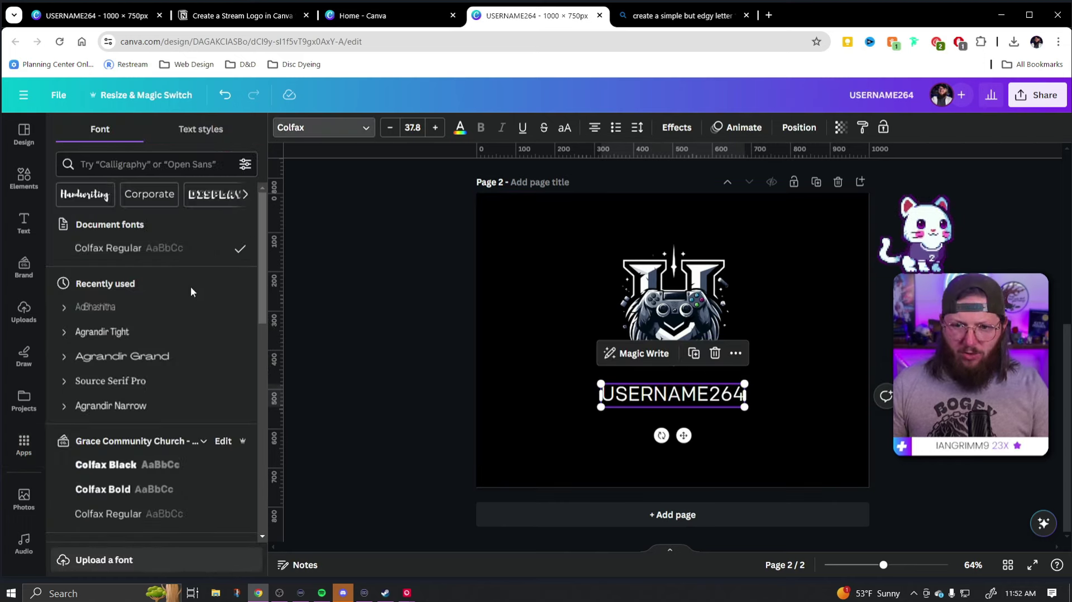
{"action": "scroll", "coordinate": [176, 391], "scroll_direction": "down", "scroll_amount": 1}
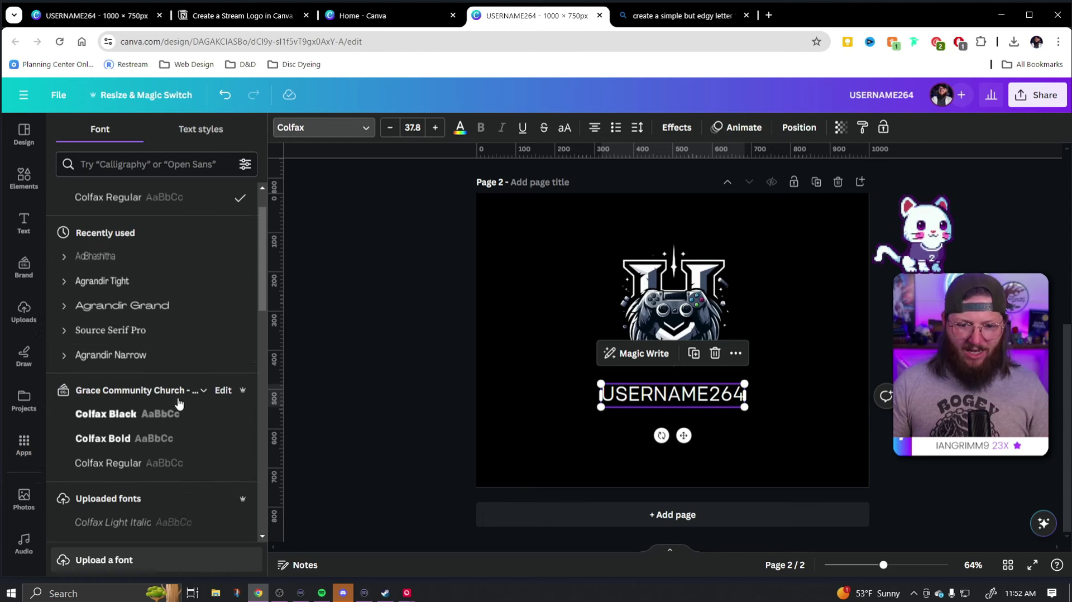
{"action": "scroll", "coordinate": [183, 389], "scroll_direction": "down", "scroll_amount": 1}
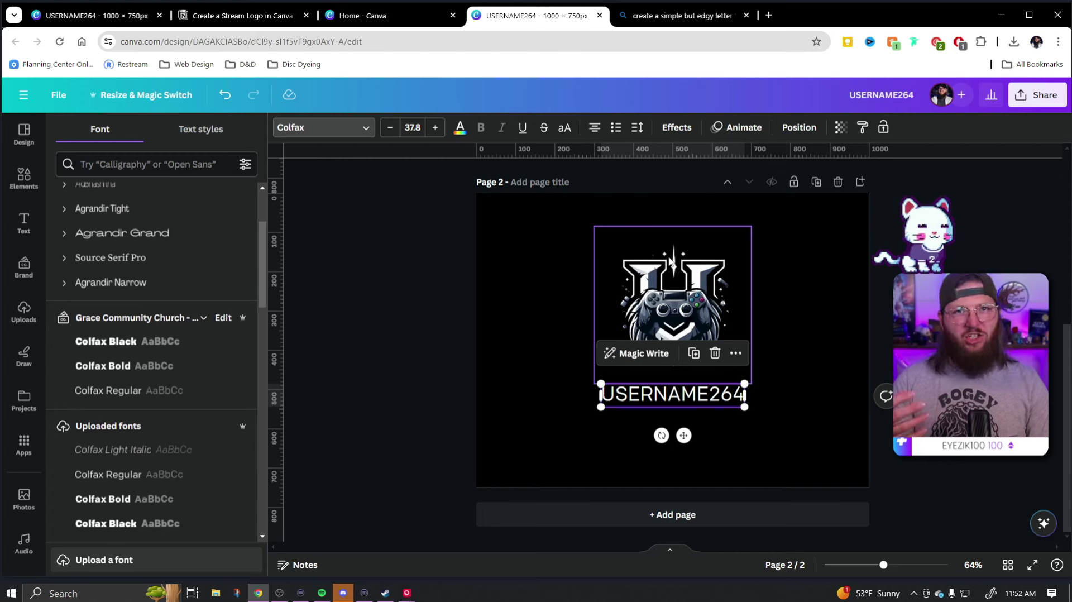
{"action": "scroll", "coordinate": [210, 387], "scroll_direction": "down", "scroll_amount": 7}
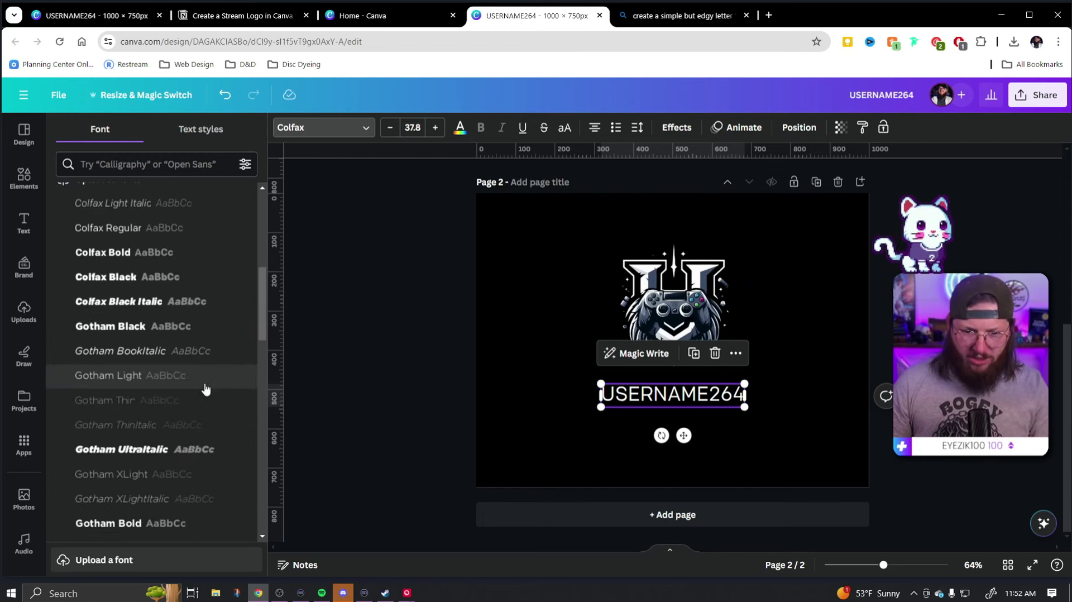
{"action": "left_click", "coordinate": [181, 164]}
{"action": "type", "text": "SERIF"}
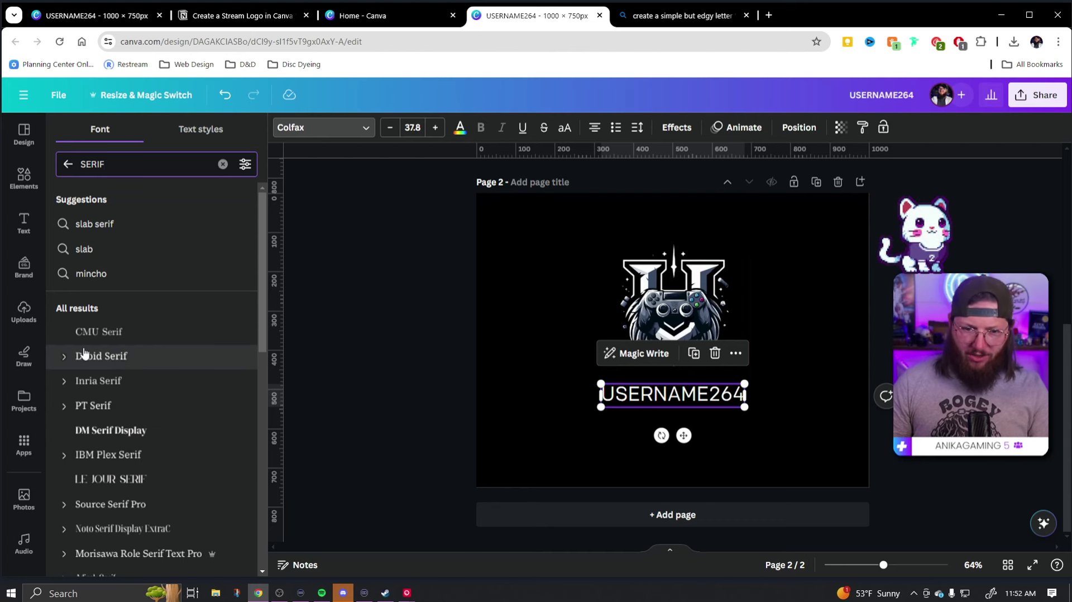
{"action": "left_click", "coordinate": [99, 356]}
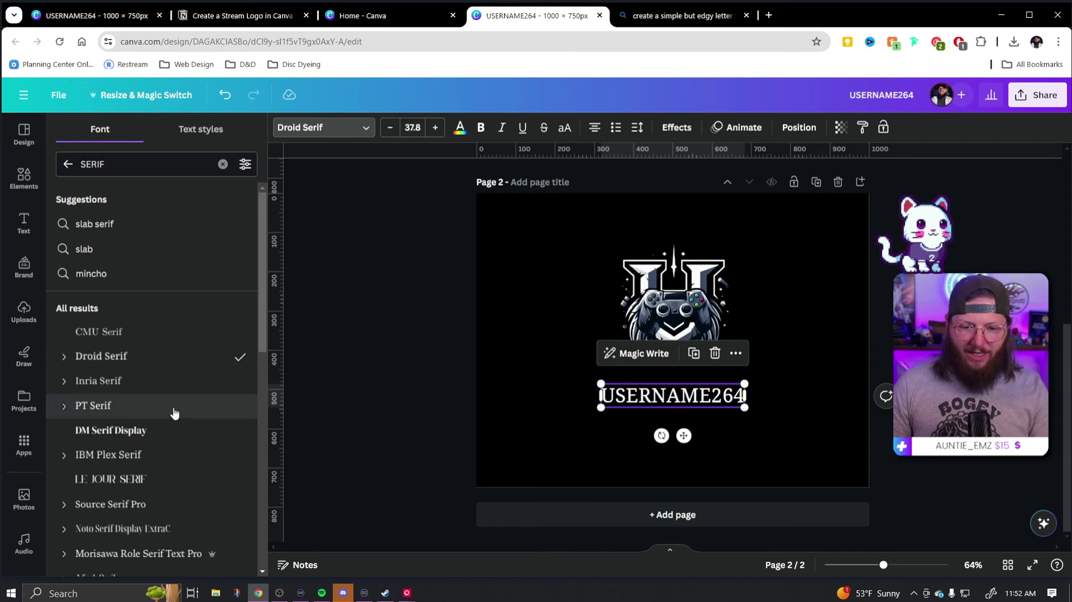
- Undo the Droid Serif font and try Le Jour Serif, Bree Serif and Farmhand Serif on the USERNAME264 text
{"action": "scroll", "coordinate": [176, 412], "scroll_direction": "down", "scroll_amount": 1}
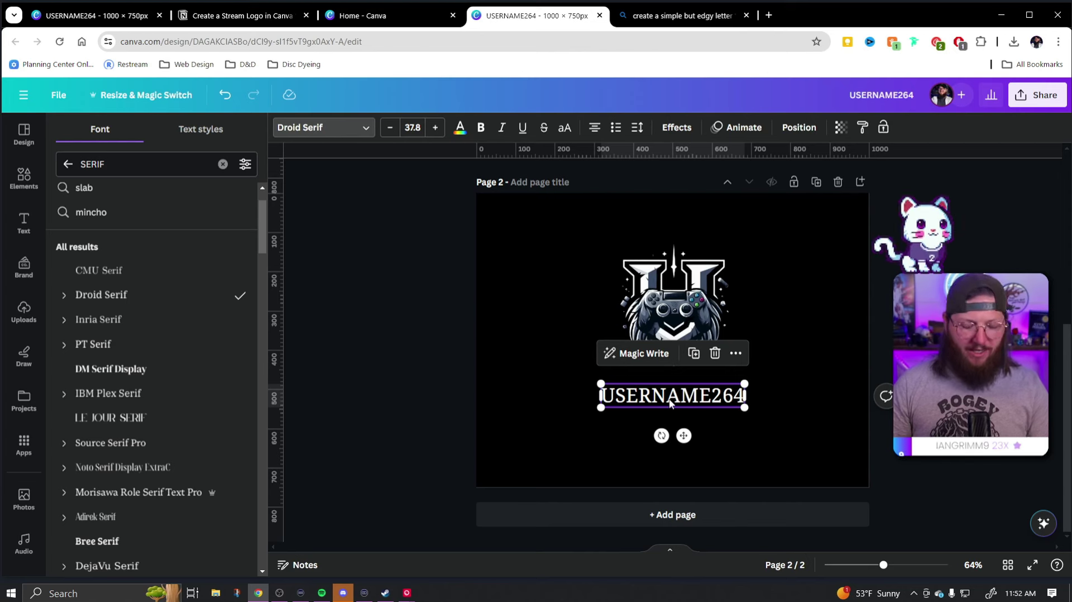
{"action": "key", "text": "ctrl+z"}
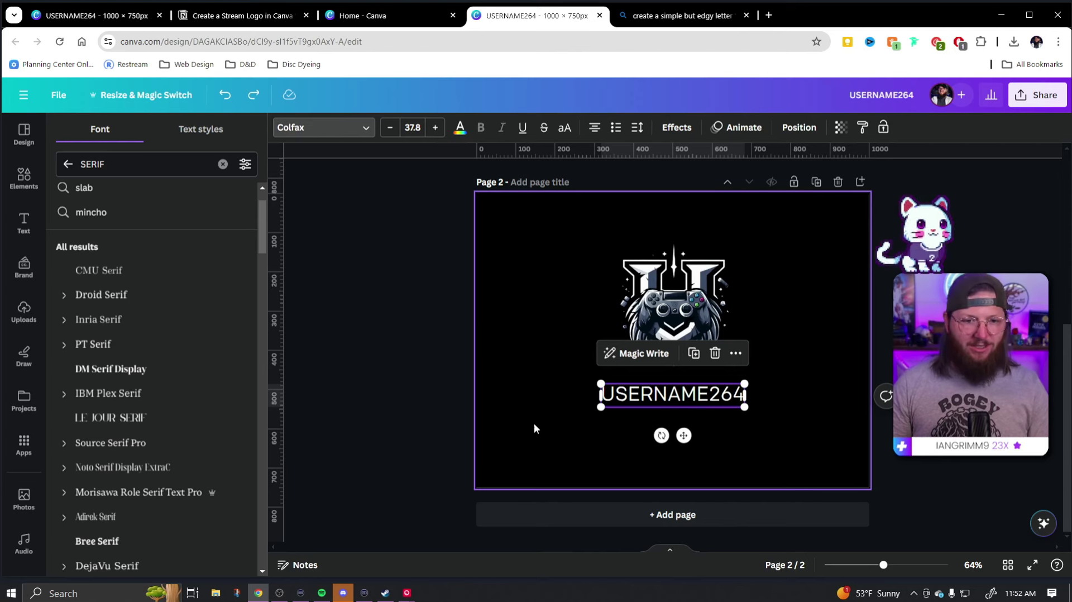
{"action": "scroll", "coordinate": [181, 365], "scroll_direction": "down", "scroll_amount": 1}
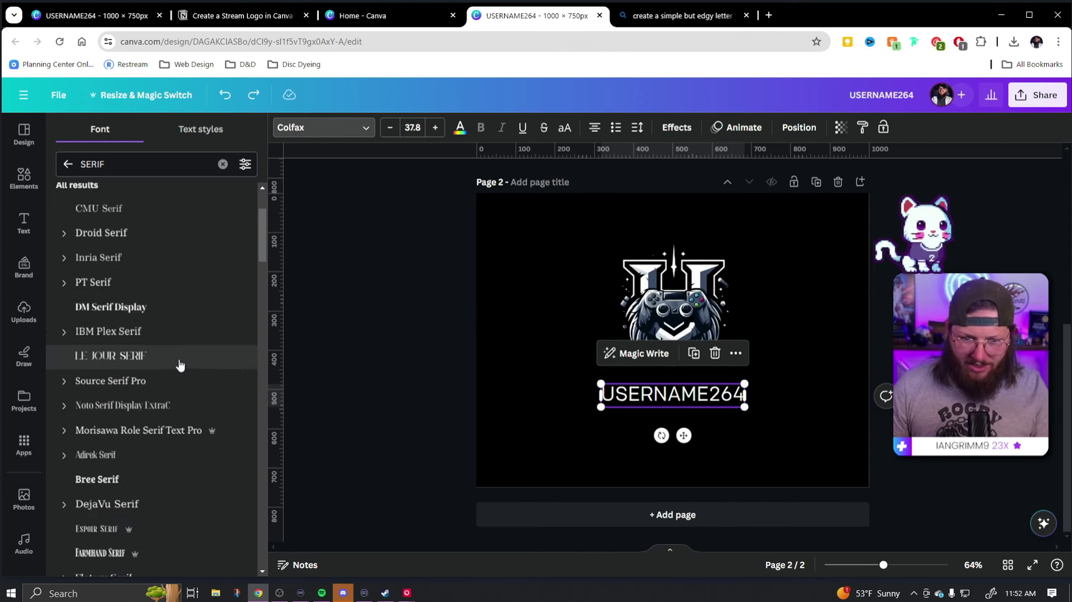
{"action": "scroll", "coordinate": [174, 380], "scroll_direction": "down", "scroll_amount": 1}
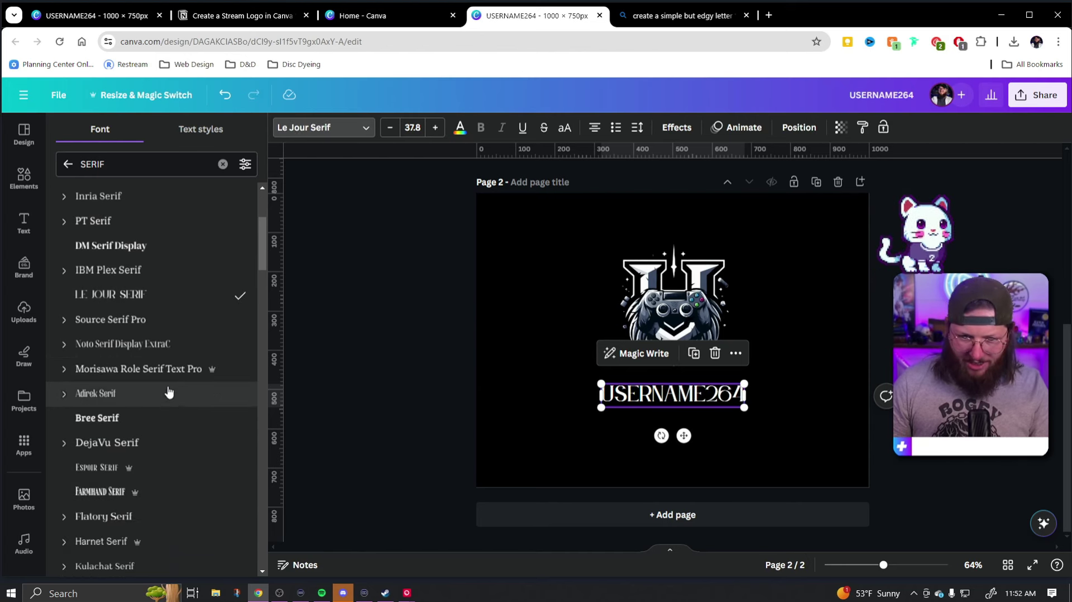
{"action": "left_click", "coordinate": [175, 418]}
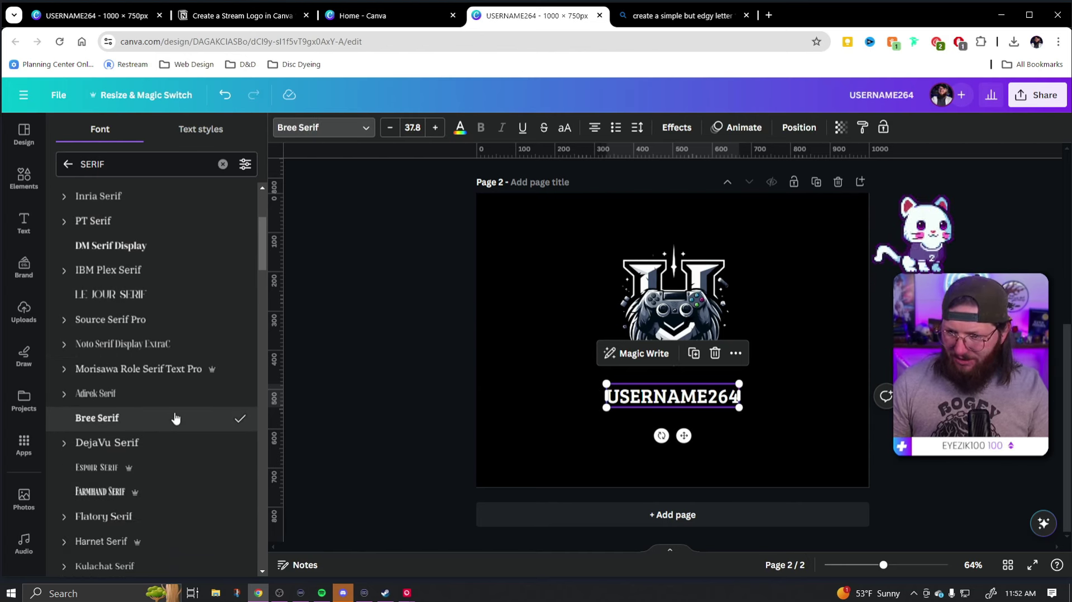
{"action": "scroll", "coordinate": [174, 420], "scroll_direction": "down", "scroll_amount": 1}
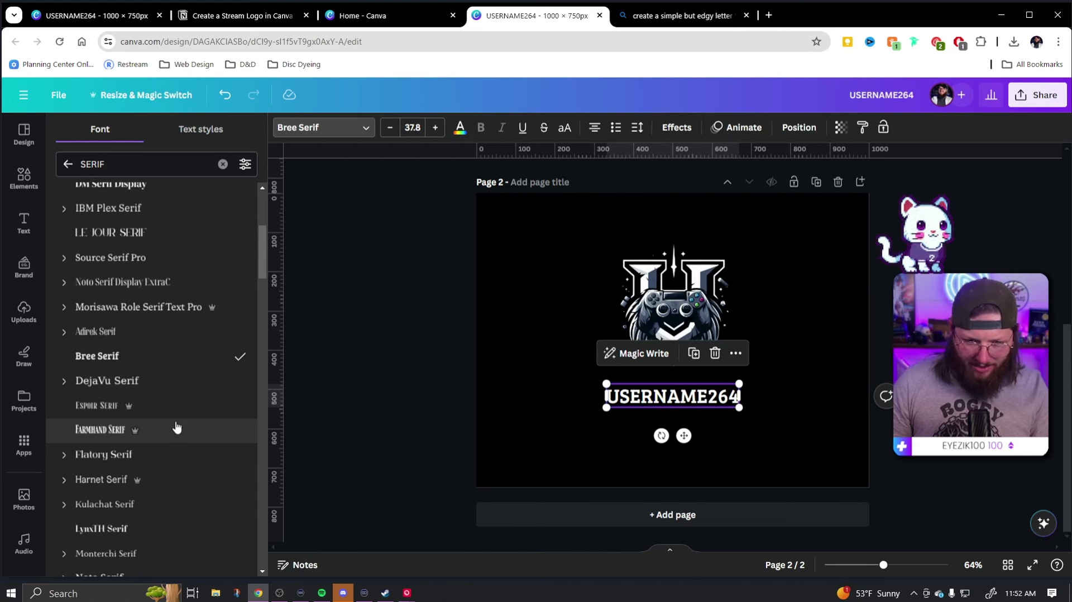
{"action": "left_click", "coordinate": [194, 437]}
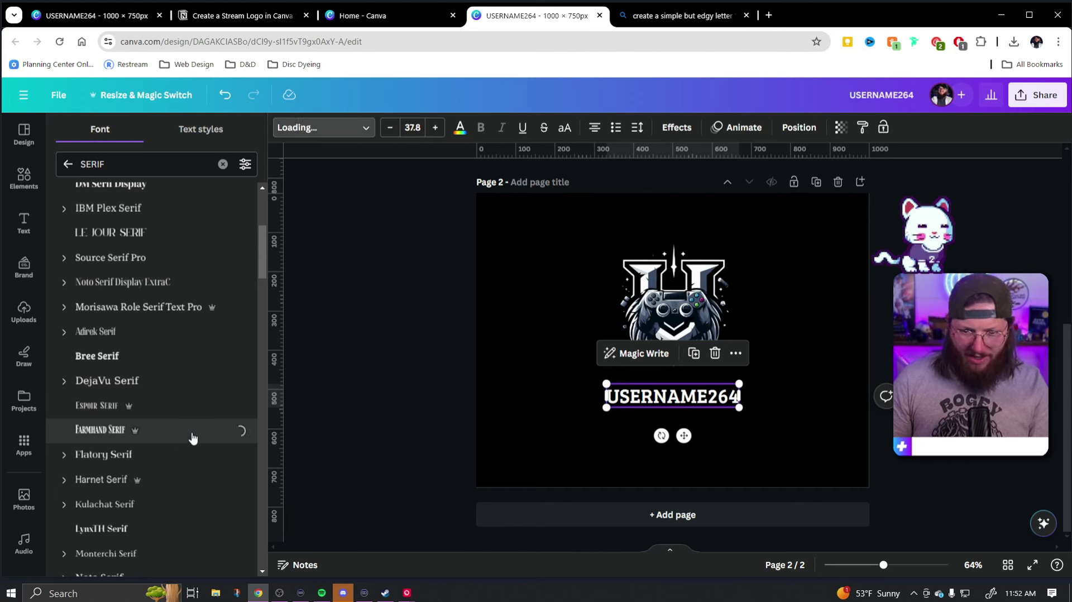
- Try The Youngest Serif, TT Alientz Serif, Bitter and Solway from the serif fonts on the USERNAME264 text
{"action": "scroll", "coordinate": [194, 437], "scroll_direction": "down", "scroll_amount": 2}
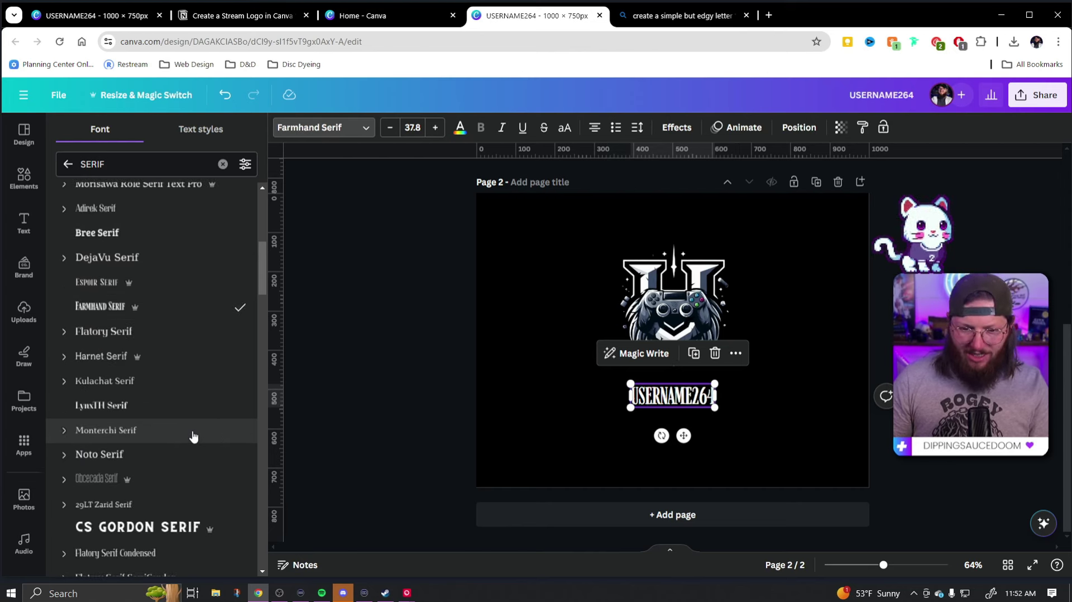
{"action": "scroll", "coordinate": [173, 424], "scroll_direction": "down", "scroll_amount": 2}
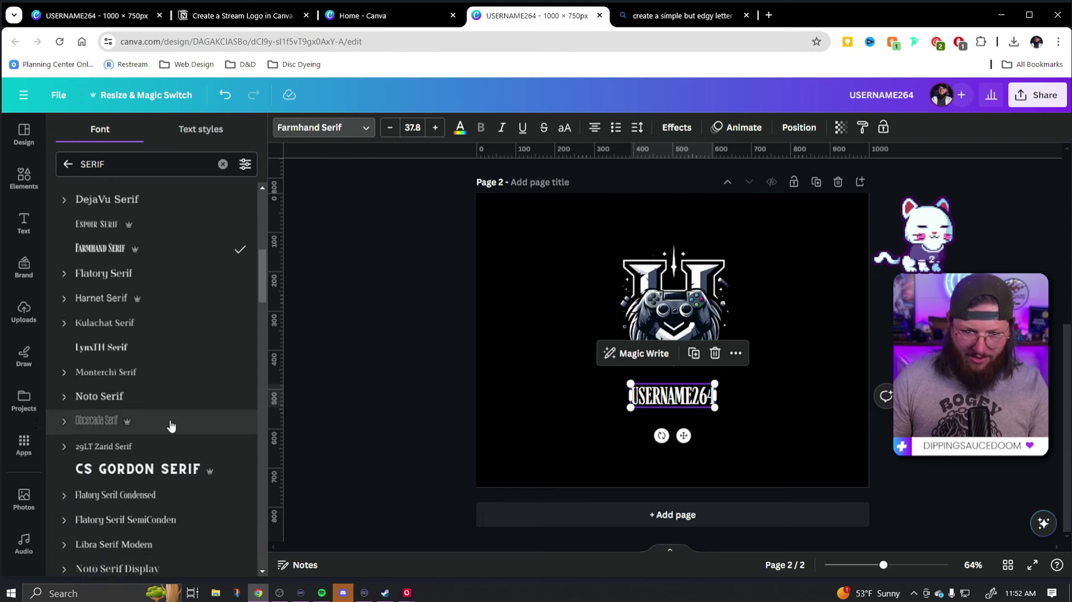
{"action": "scroll", "coordinate": [186, 440], "scroll_direction": "down", "scroll_amount": 2}
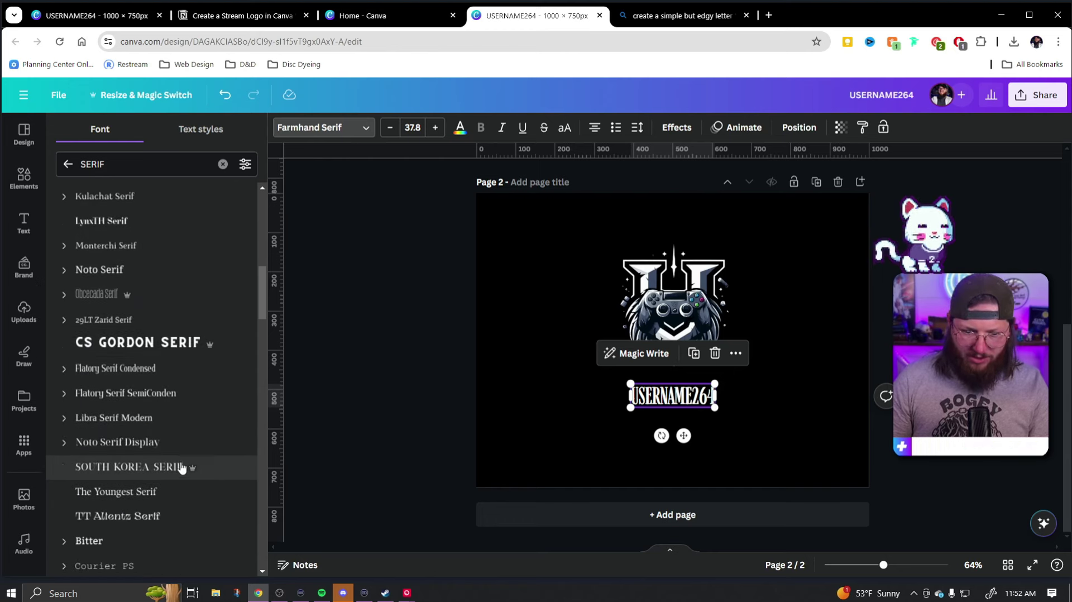
{"action": "left_click", "coordinate": [175, 440]}
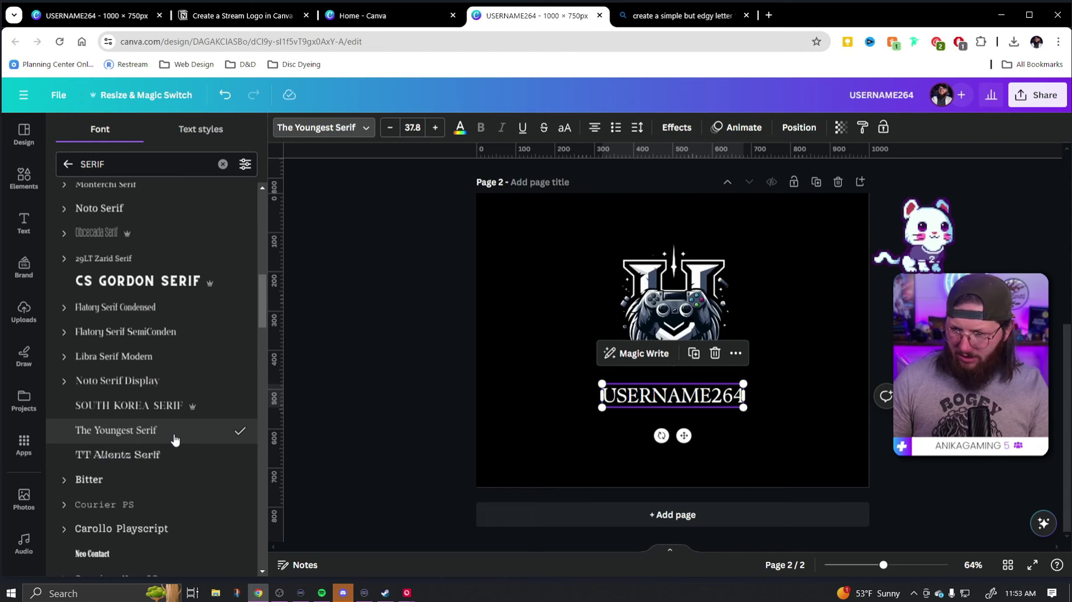
{"action": "left_click", "coordinate": [175, 455]}
{"action": "left_click", "coordinate": [159, 480]}
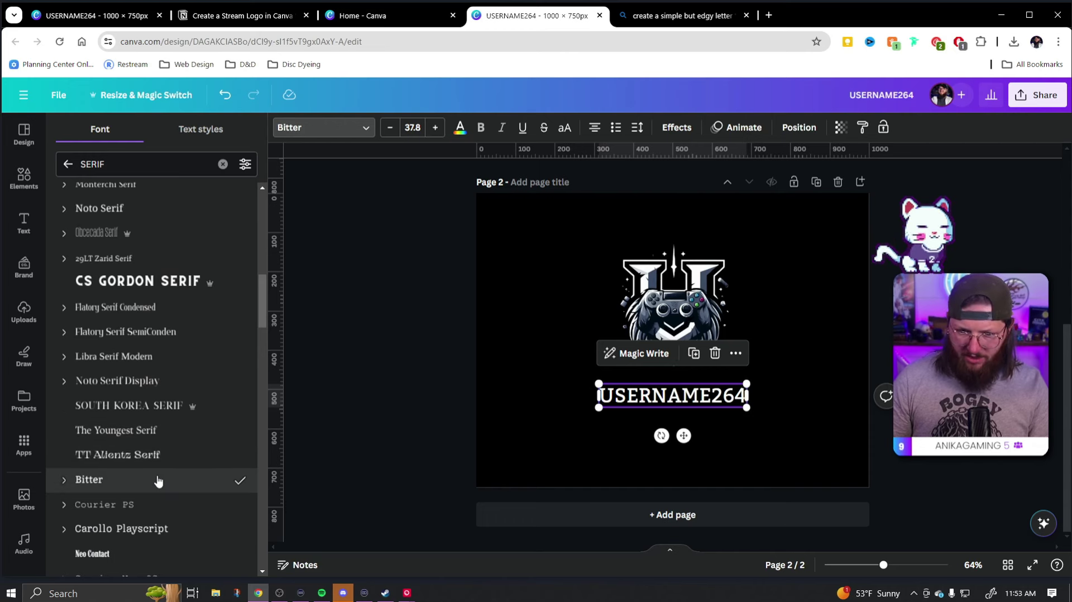
{"action": "scroll", "coordinate": [159, 480], "scroll_direction": "down", "scroll_amount": 2}
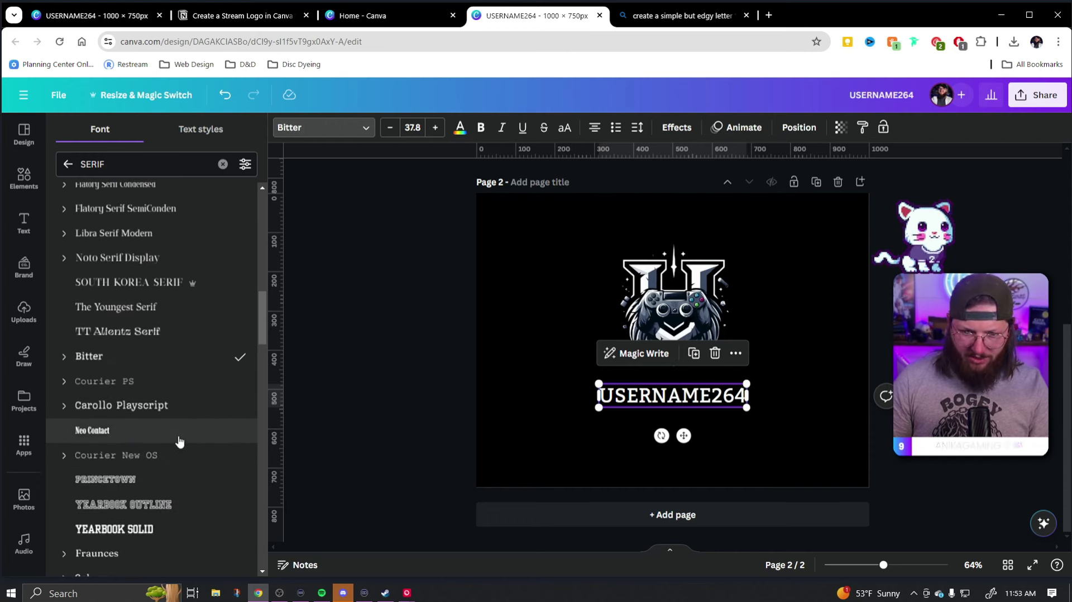
- Search the fonts for "clean" and set the USERNAME264 text to the bold style of the Code font
{"action": "triple_click", "coordinate": [119, 164]}
{"action": "type", "text": "clean"}
{"action": "key", "text": "Return"}
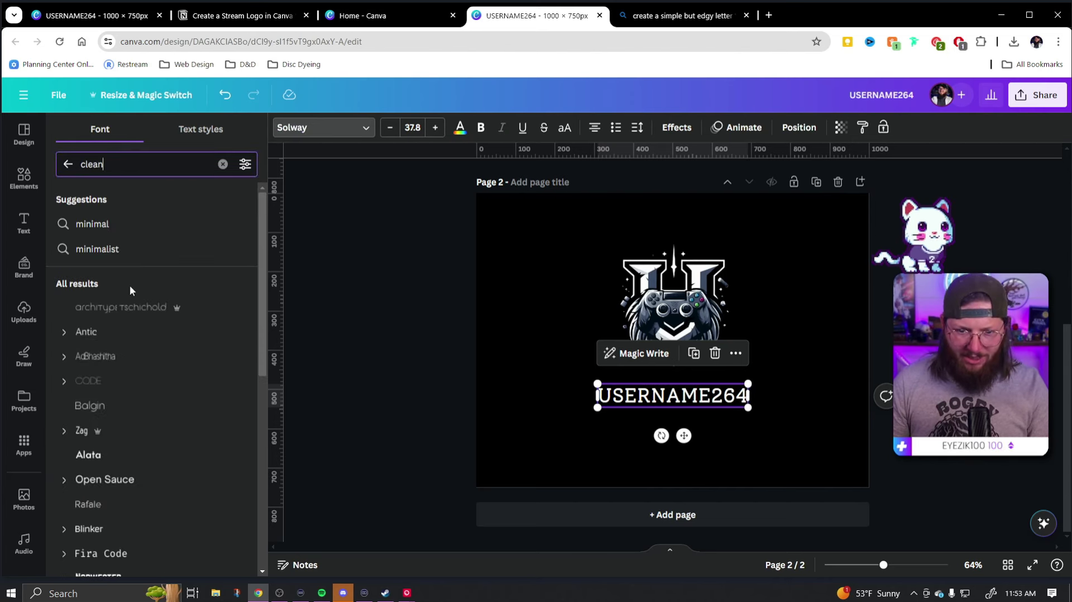
{"action": "left_click", "coordinate": [135, 381]}
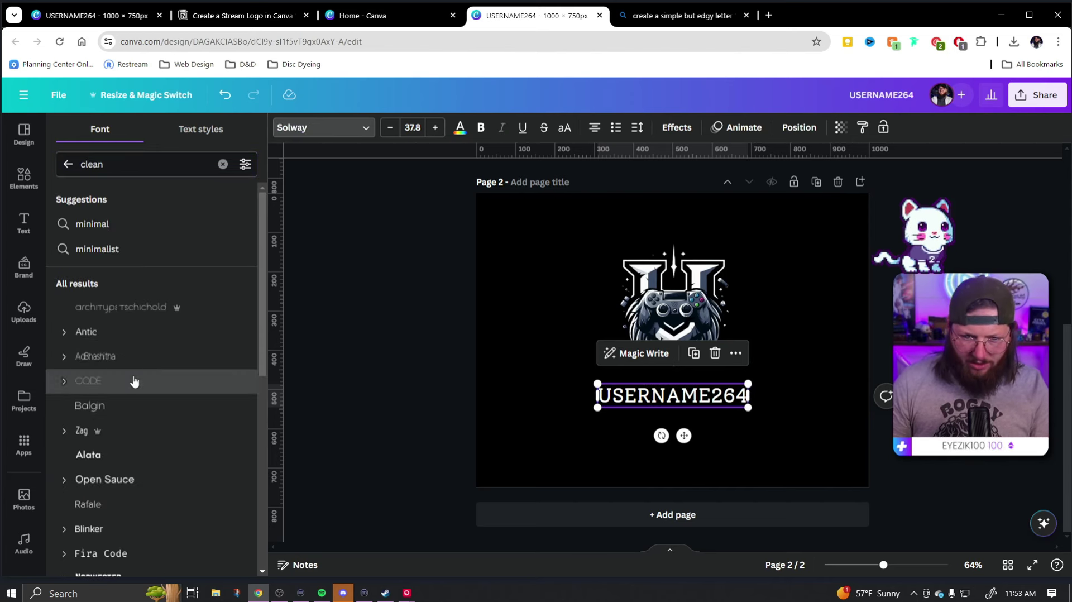
{"action": "left_click", "coordinate": [63, 382]}
{"action": "left_click", "coordinate": [114, 430]}
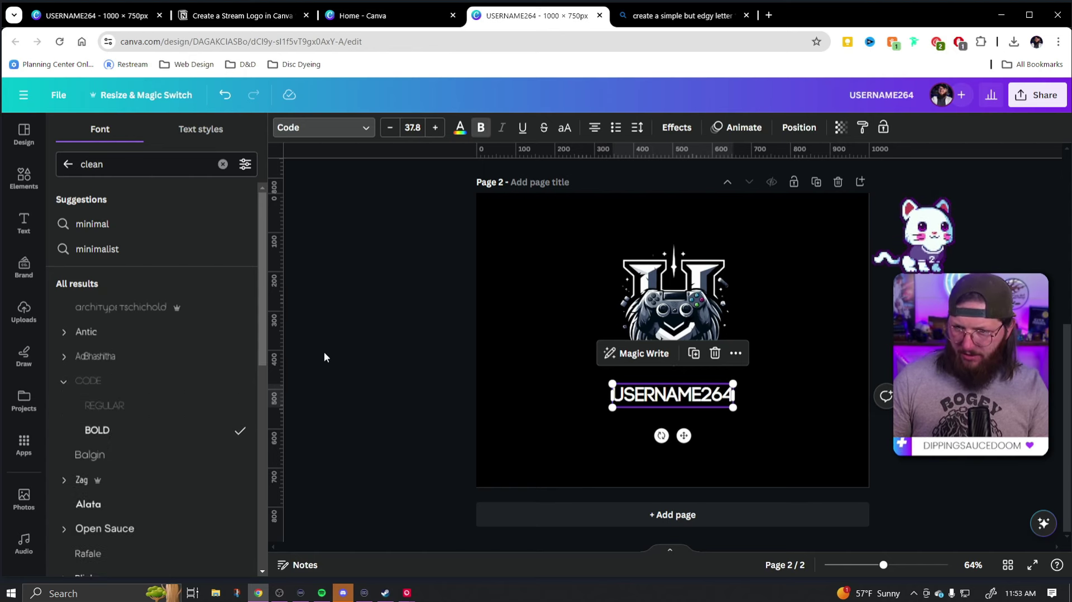
{"action": "key", "text": "Escape"}
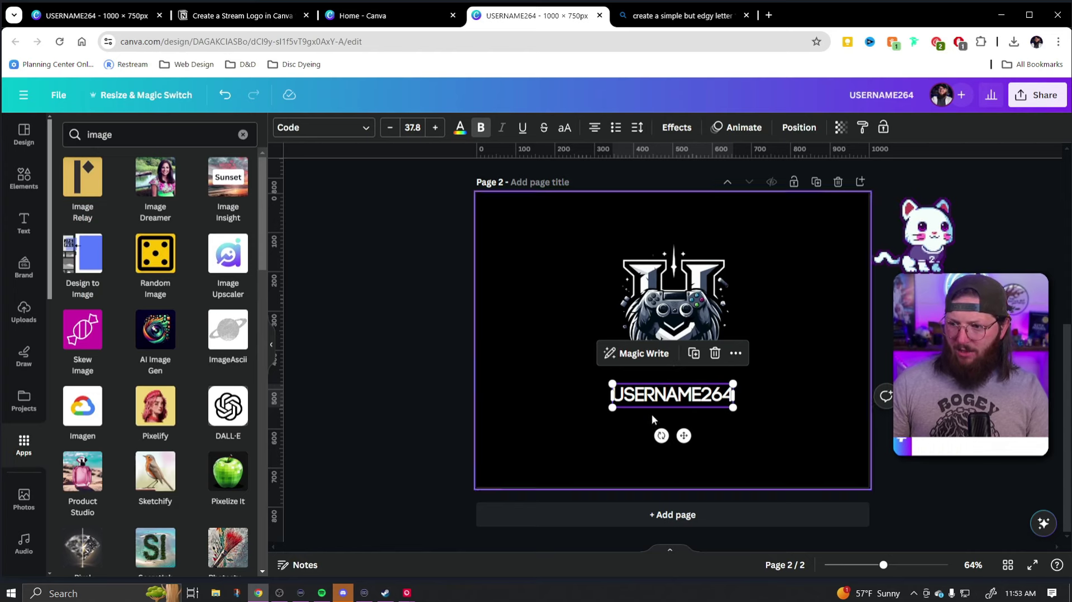
- Set the letter spacing of the USERNAME264 text to 671
{"action": "left_click", "coordinate": [637, 128]}
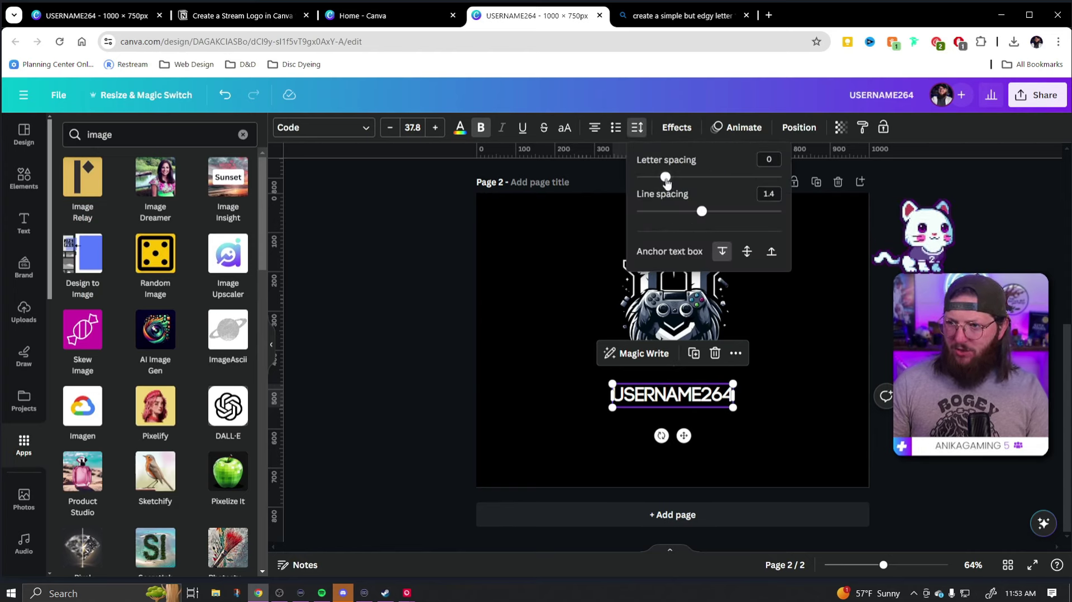
{"action": "left_click_drag", "start_coordinate": [666, 180], "coordinate": [763, 180]}
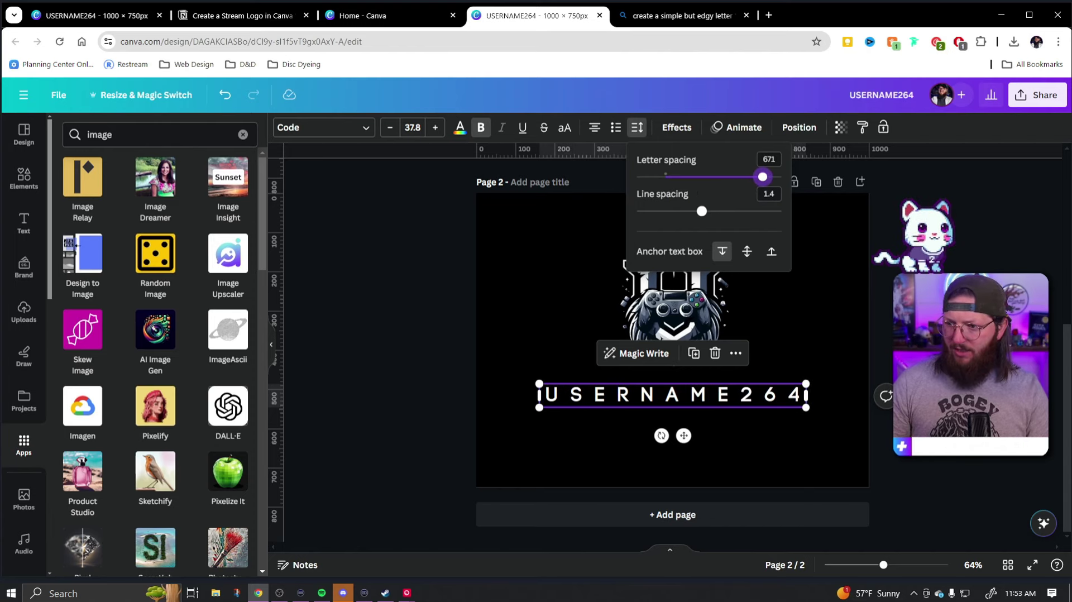
{"action": "left_click", "coordinate": [777, 335]}
- Shrink the USERNAME264 text to font size 27, centered below the logo, and shift the logo and text slightly down together
{"action": "left_click", "coordinate": [779, 395]}
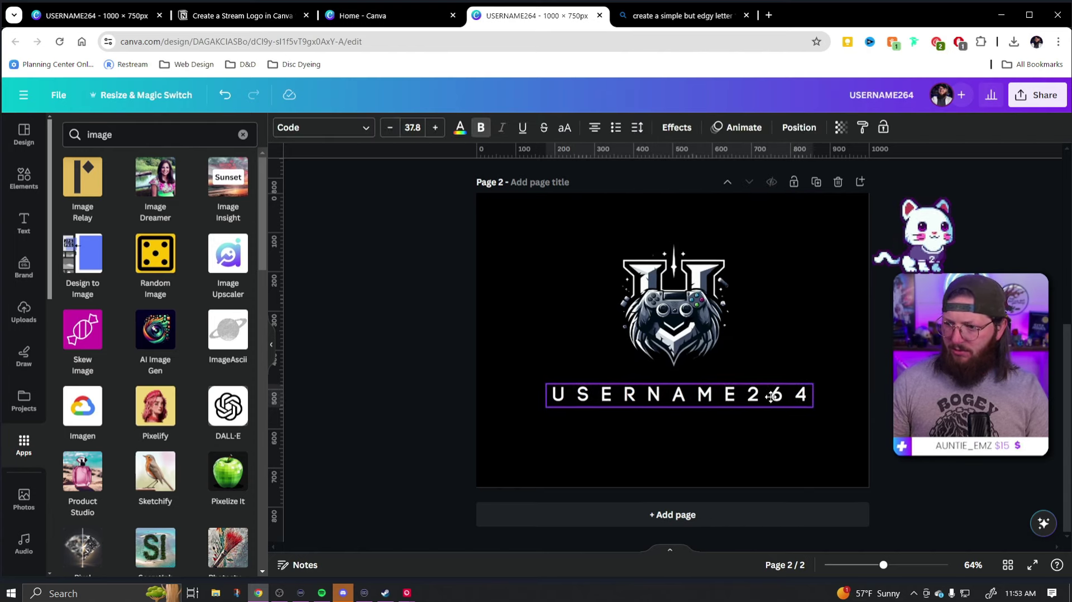
{"action": "left_click_drag", "start_coordinate": [771, 396], "coordinate": [748, 392]}
{"action": "left_click", "coordinate": [850, 387]}
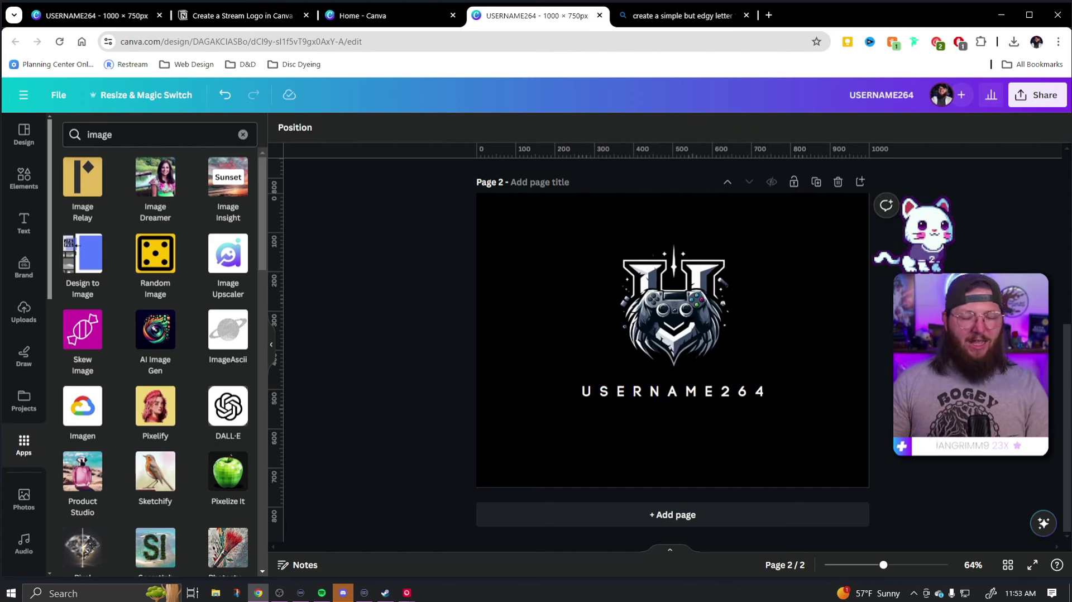
{"action": "left_click_drag", "start_coordinate": [892, 309], "coordinate": [645, 401]}
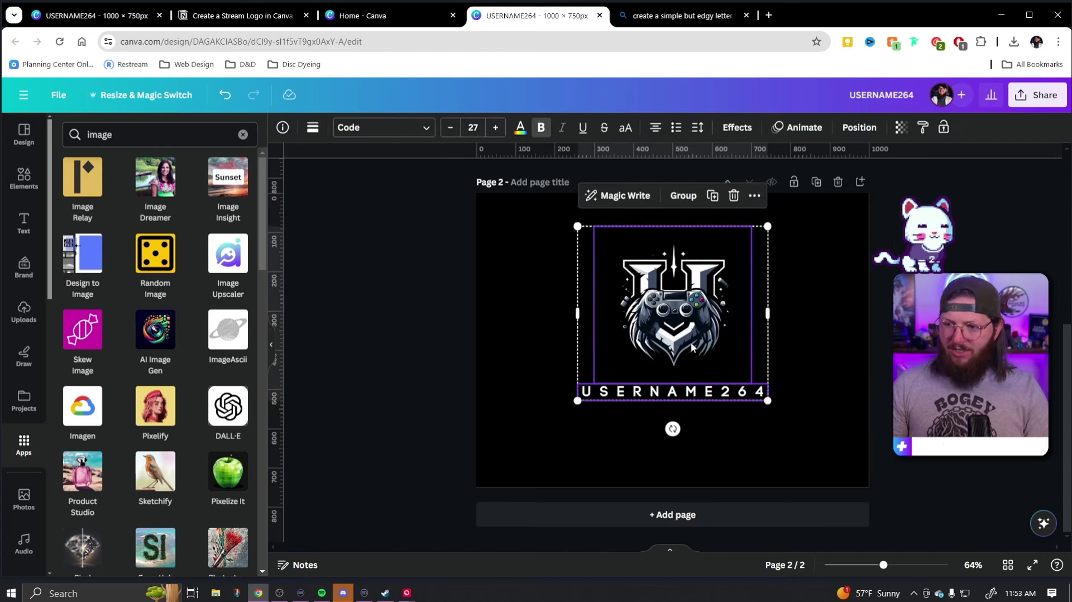
{"action": "left_click", "coordinate": [870, 370]}
- Try the Curve text effect at -26 on the USERNAME264 text and undo it
{"action": "left_click", "coordinate": [745, 403]}
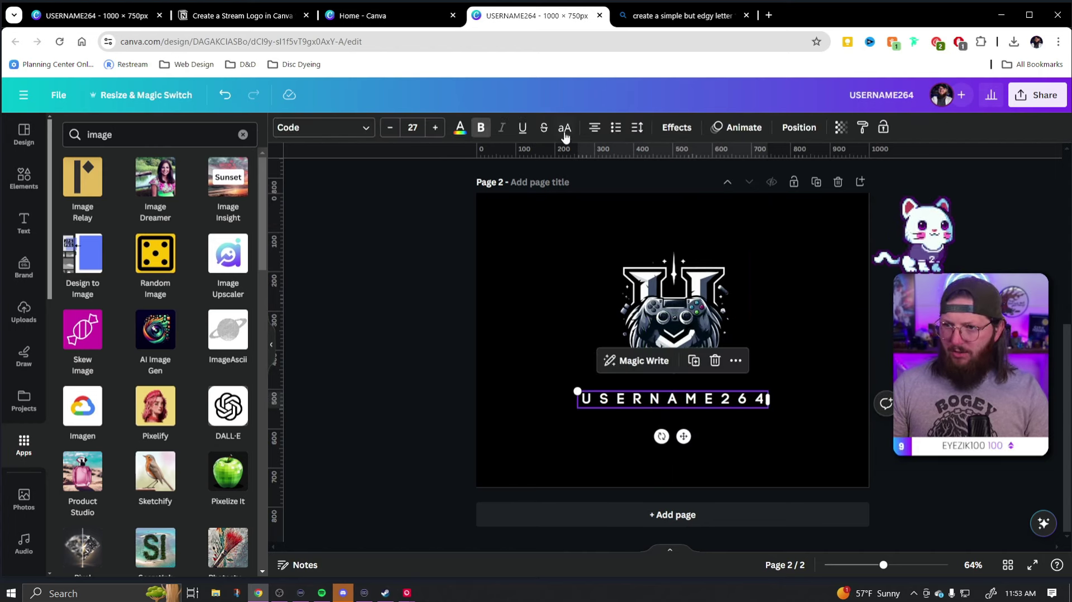
{"action": "left_click", "coordinate": [679, 127]}
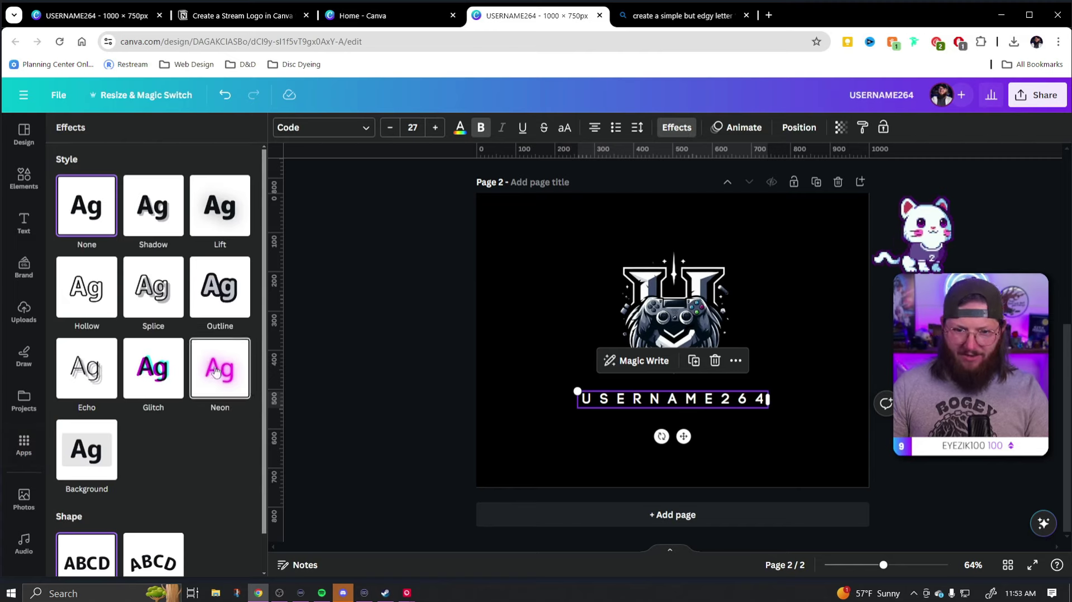
{"action": "scroll", "coordinate": [200, 423], "scroll_direction": "down", "scroll_amount": 2}
{"action": "left_click", "coordinate": [163, 510]}
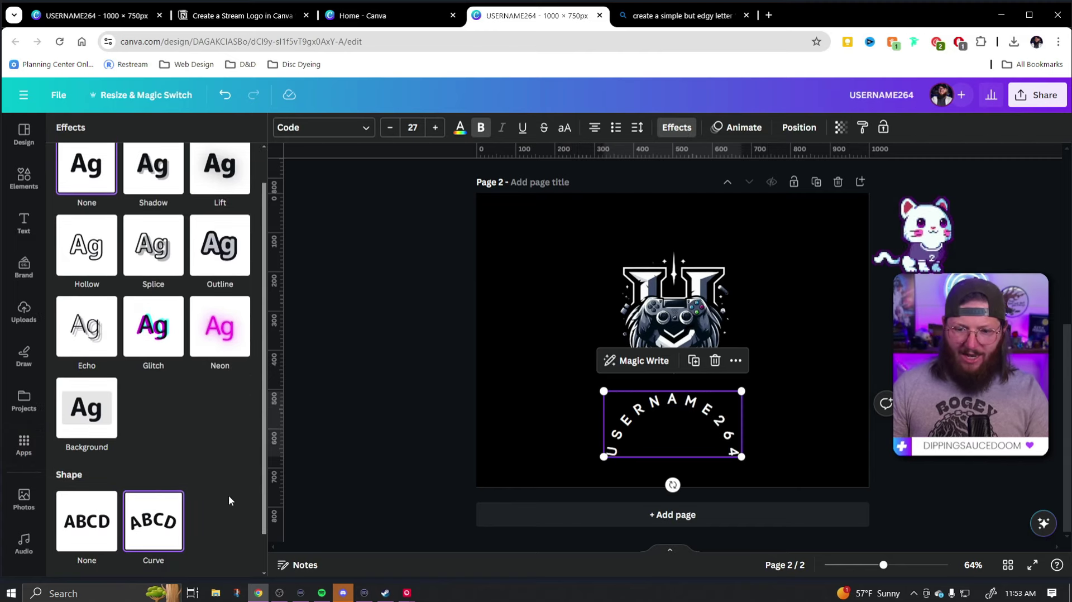
{"action": "scroll", "coordinate": [229, 495], "scroll_direction": "down", "scroll_amount": 2}
{"action": "left_click_drag", "start_coordinate": [207, 557], "coordinate": [129, 559]}
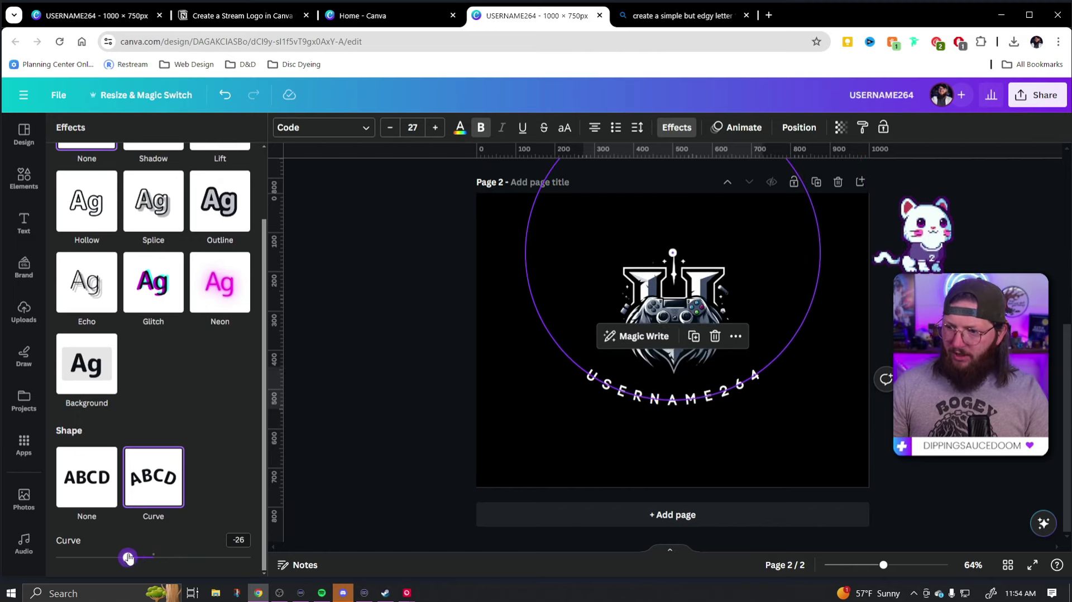
{"action": "left_click", "coordinate": [359, 447]}
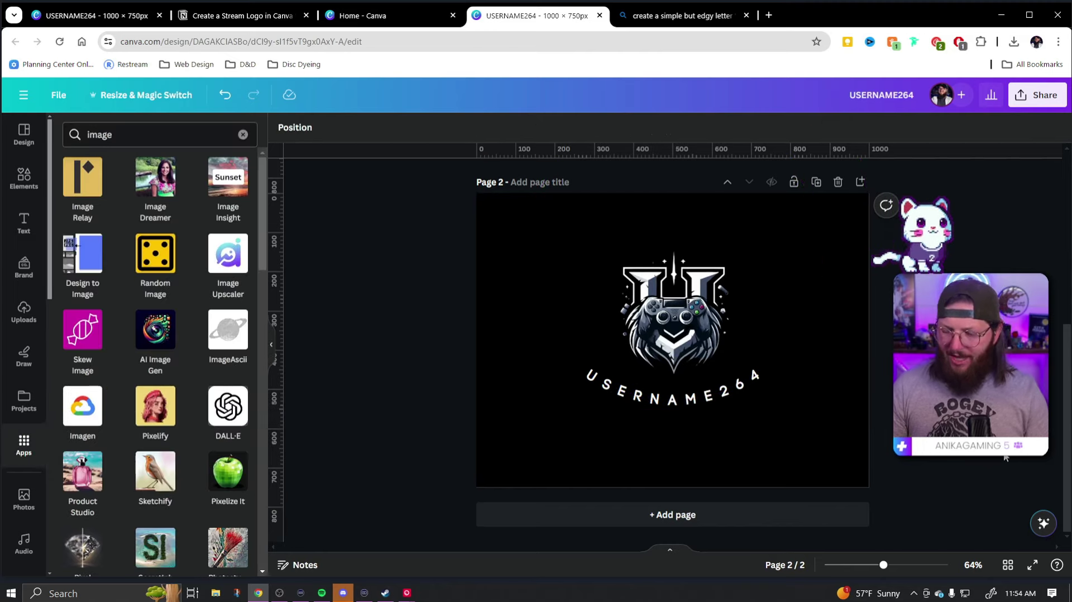
{"action": "key", "text": "ctrl+z"}
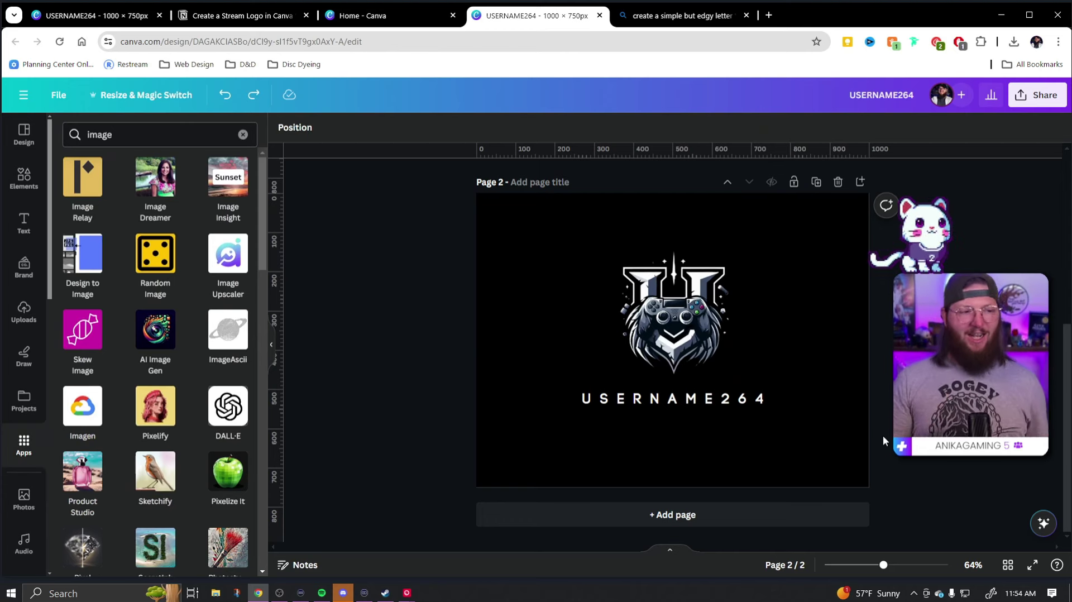
- Enlarge the U logo and USERNAME264 text together to about 589 px wide and group them
{"action": "left_click_drag", "start_coordinate": [894, 422], "coordinate": [659, 347]}
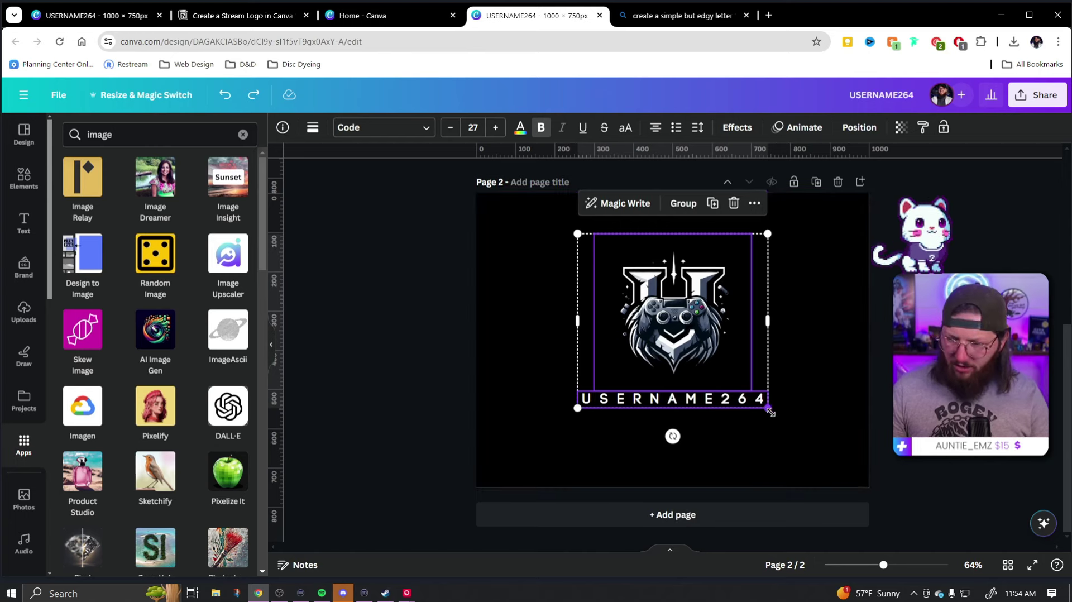
{"action": "left_click_drag", "start_coordinate": [769, 410], "coordinate": [790, 429]}
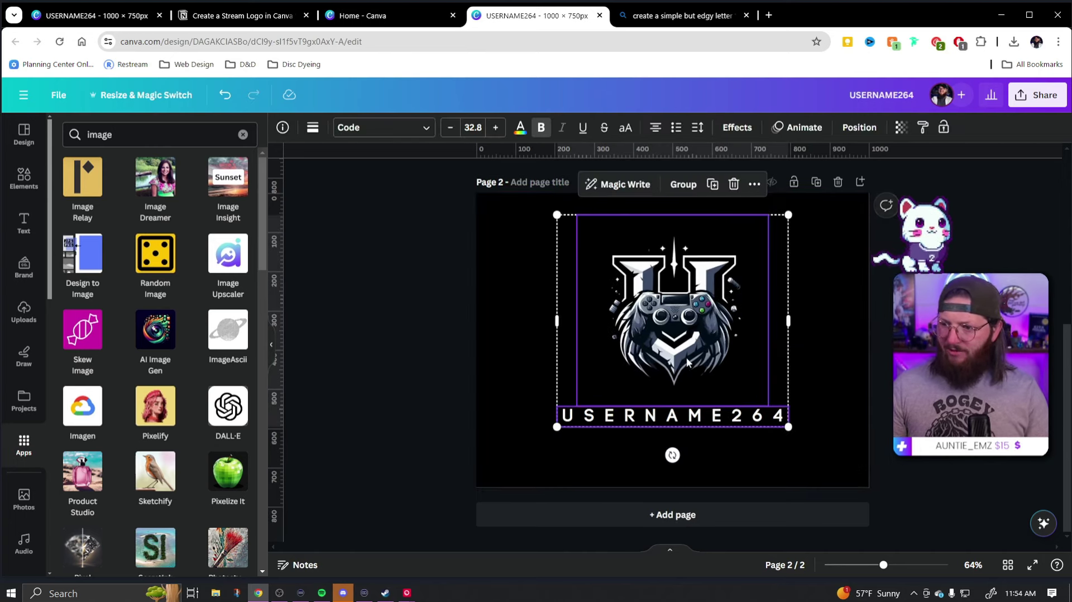
{"action": "key", "text": "ctrl+g"}
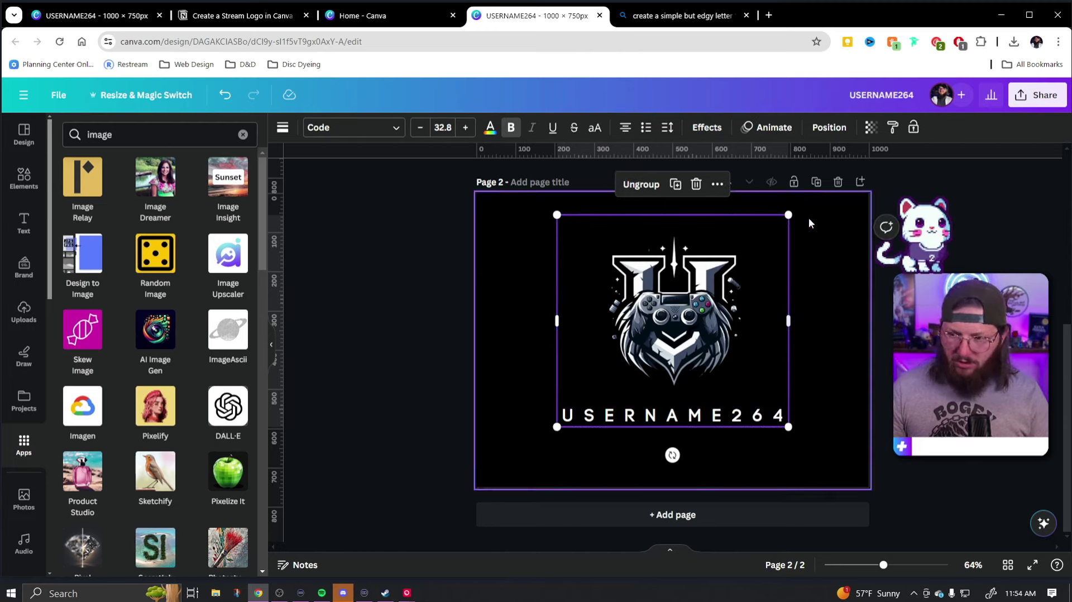
- Align the grouped logo and text to the vertical middle of the page
{"action": "left_click", "coordinate": [829, 128]}
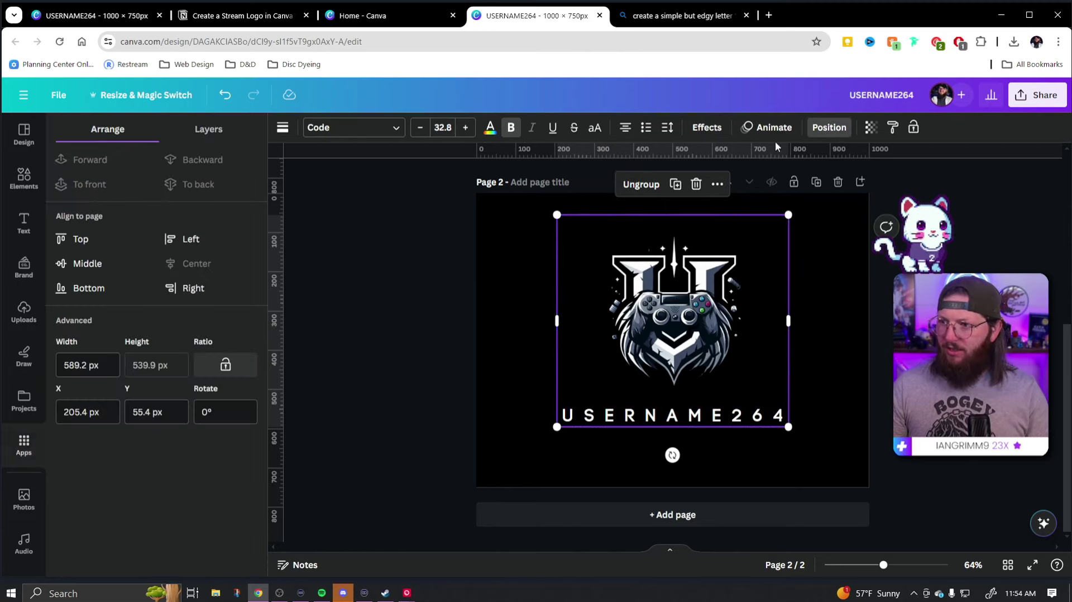
{"action": "left_click", "coordinate": [123, 270]}
{"action": "left_click", "coordinate": [389, 344]}
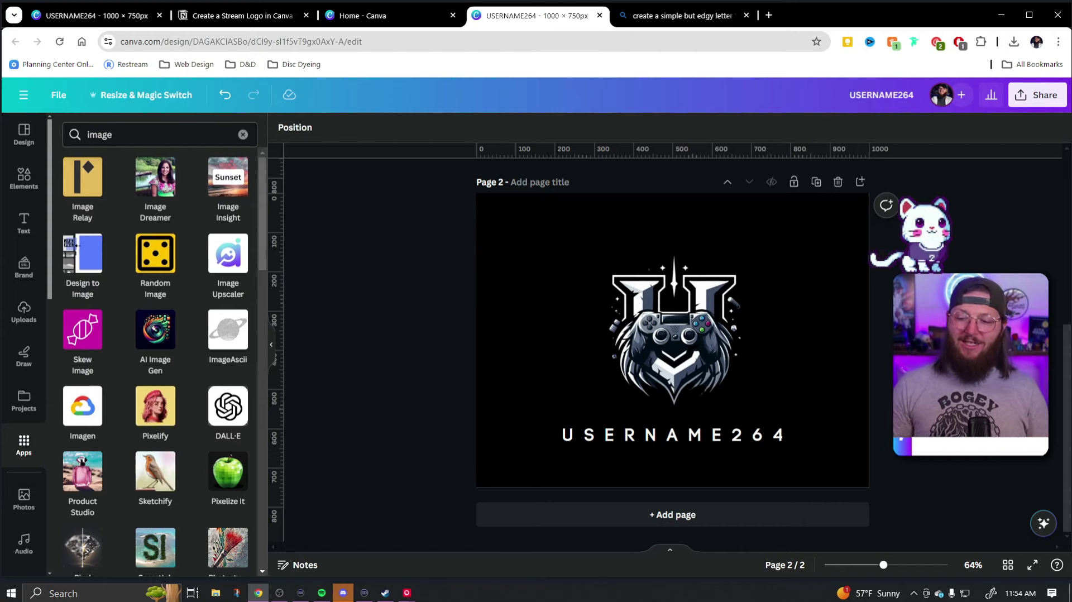
- Review the AI-generated letter U gamer logos in Copilot Designer and return to the USERNAME264 design in Canva
{"action": "left_click", "coordinate": [675, 13]}
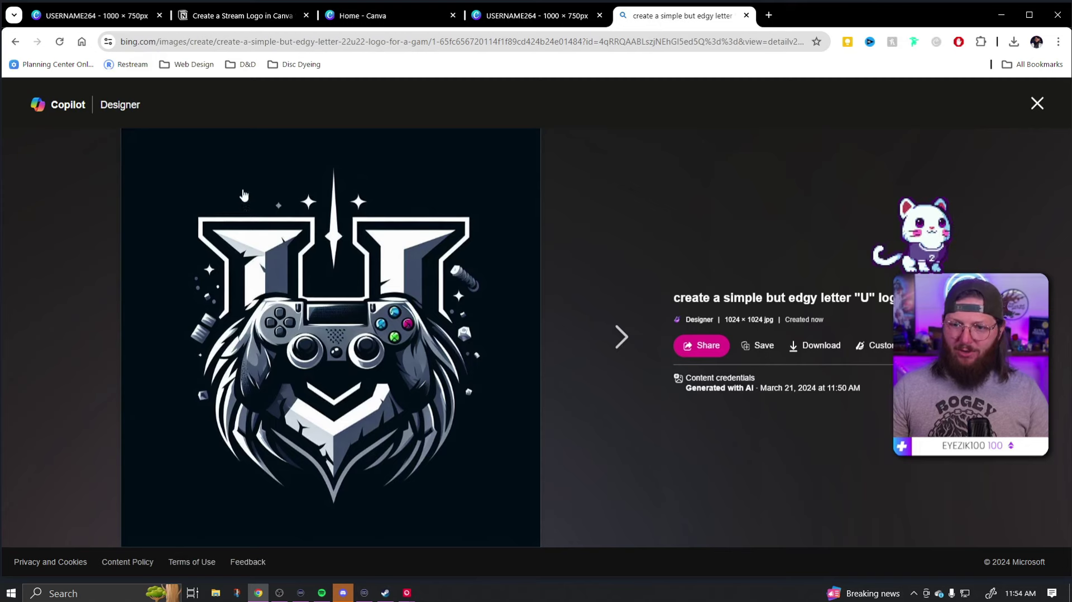
{"action": "left_click", "coordinate": [1037, 103]}
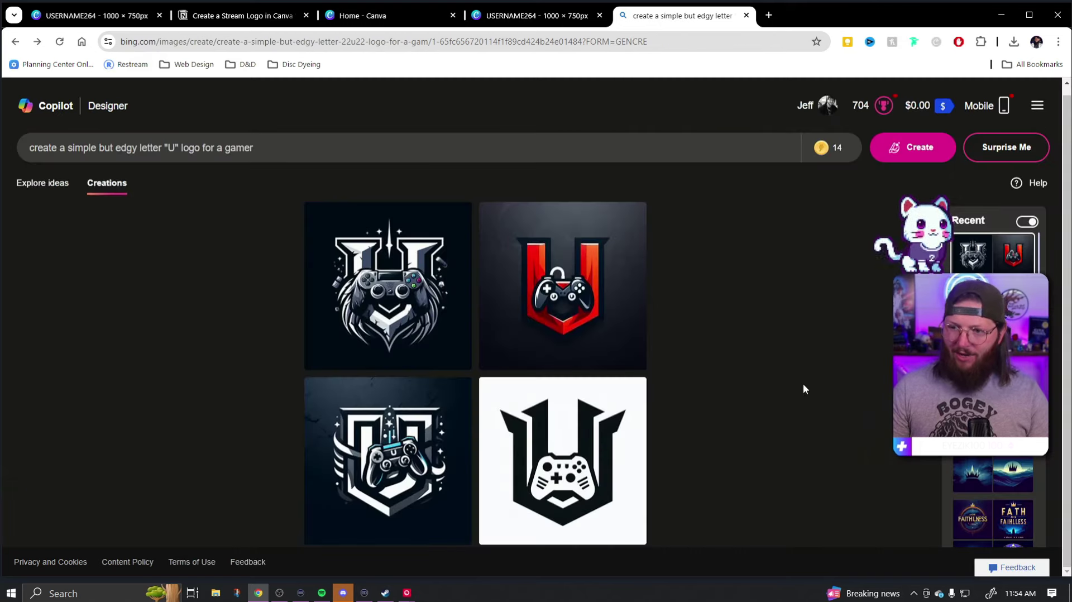
{"action": "left_click", "coordinate": [546, 12]}
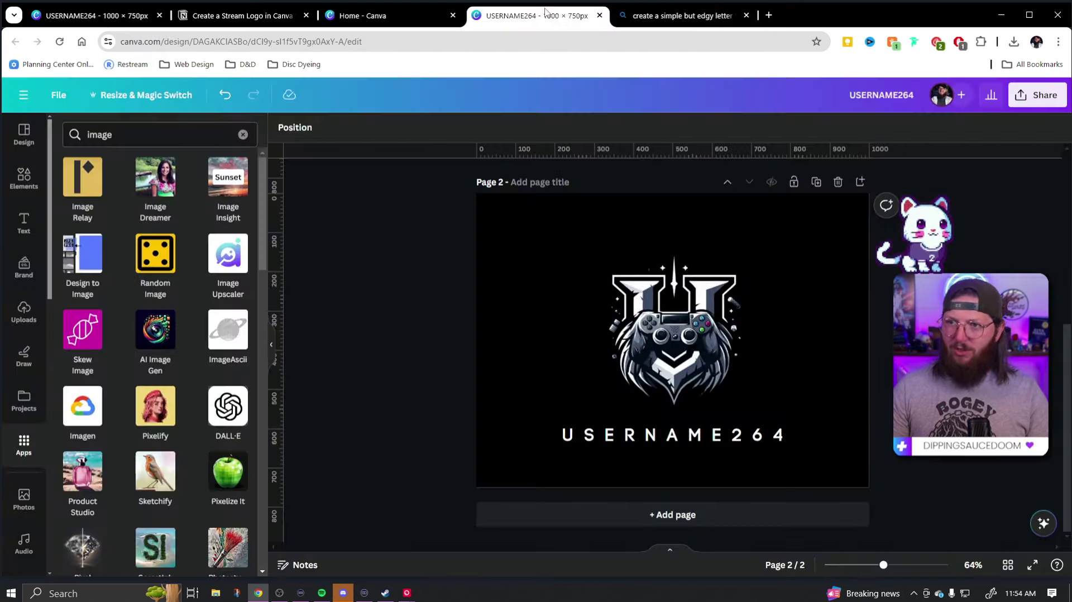
- Add a third page to the design and search the graphics elements for "U gradient"
{"action": "key", "text": "ctrl+Return"}
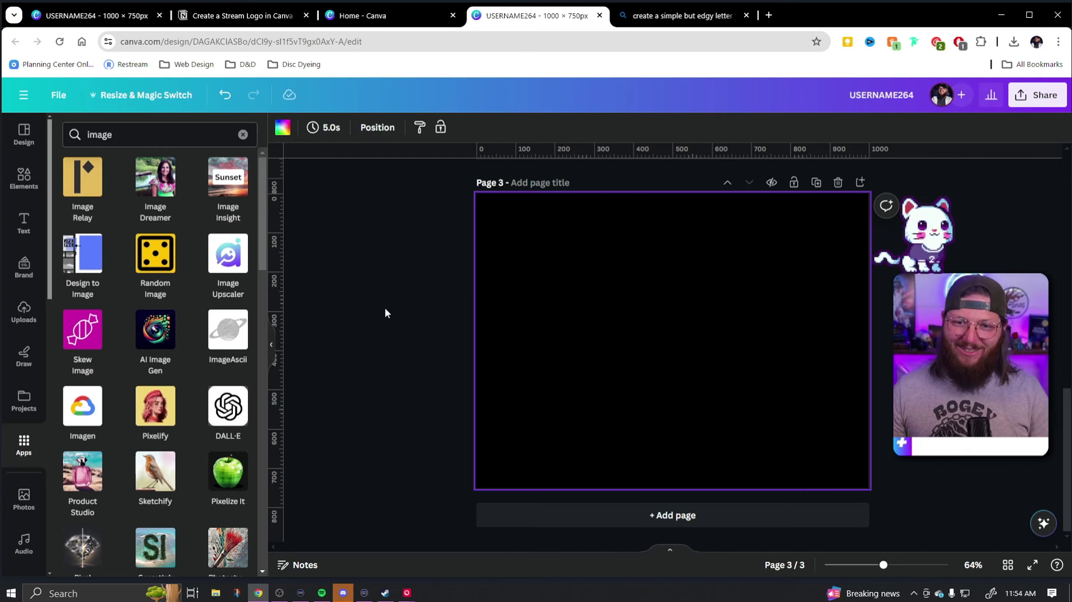
{"action": "left_click", "coordinate": [83, 175]}
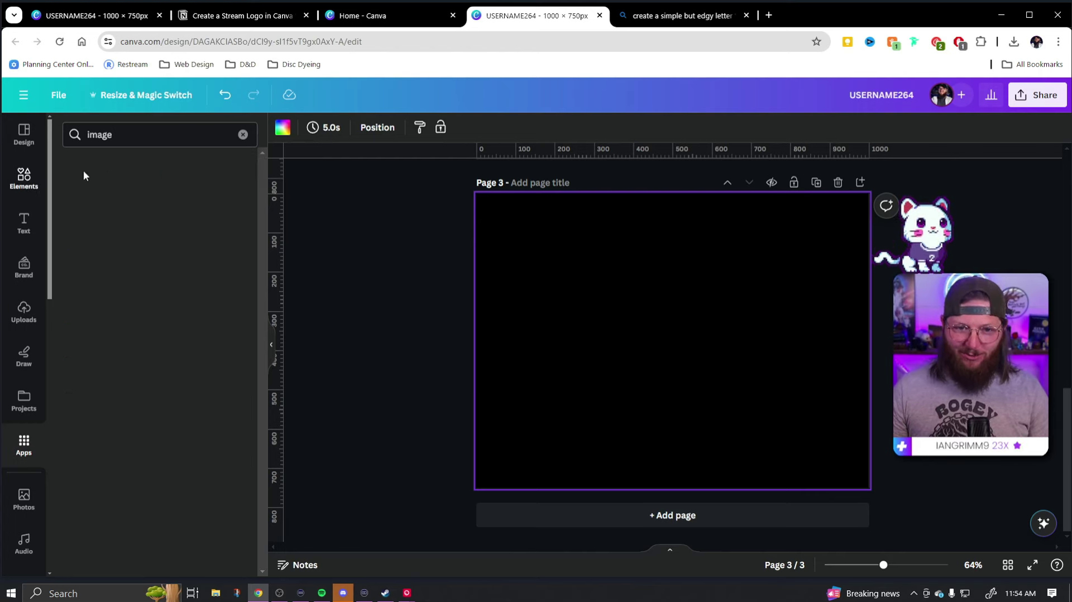
{"action": "left_click", "coordinate": [144, 135]}
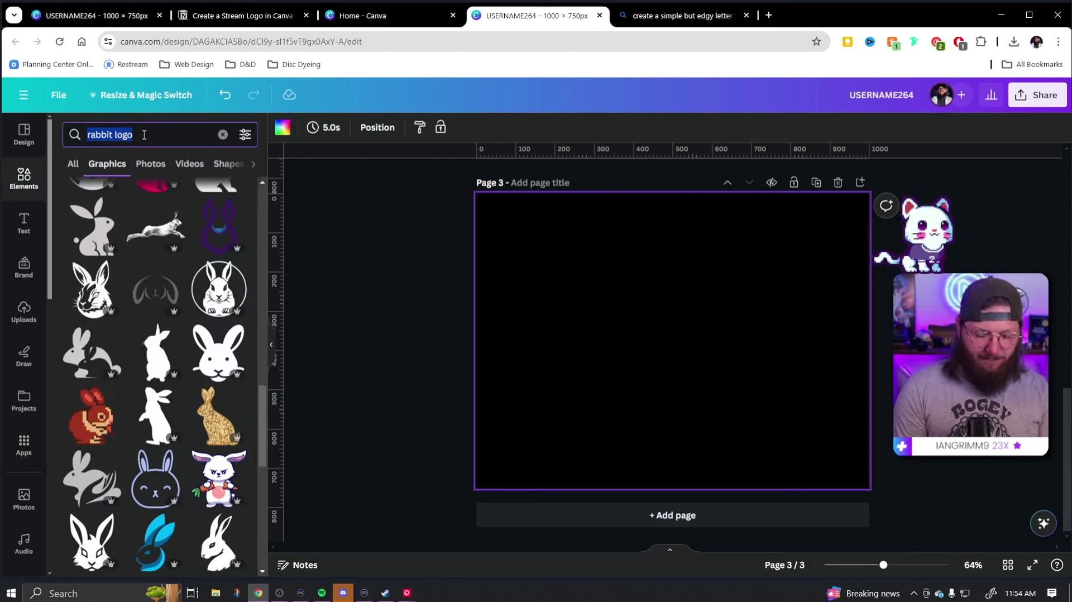
{"action": "type", "text": "U gradien"}
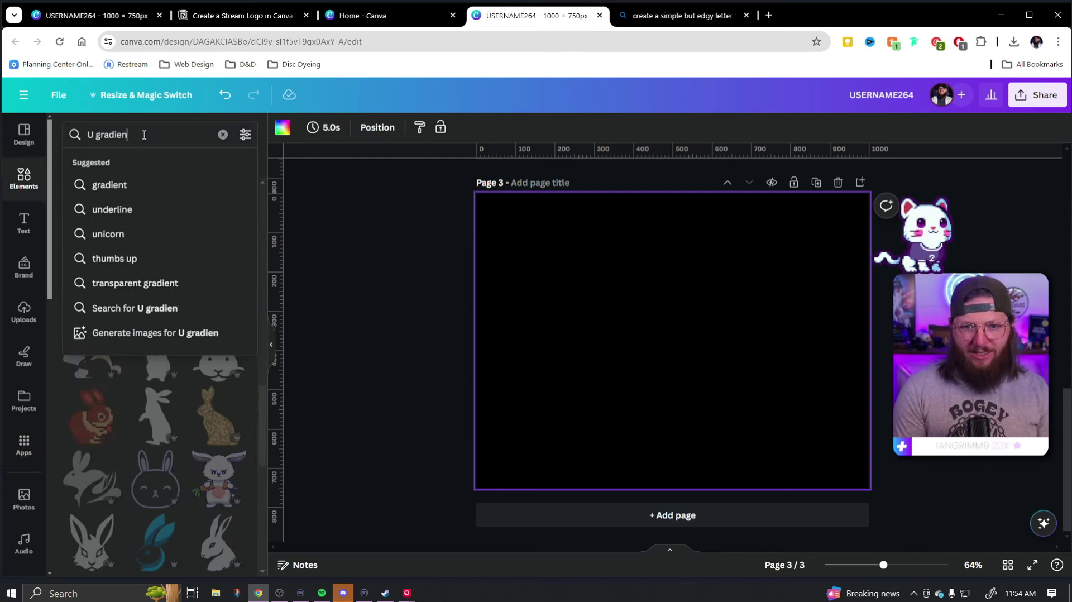
{"action": "type", "text": "t"}
{"action": "key", "text": "Return"}
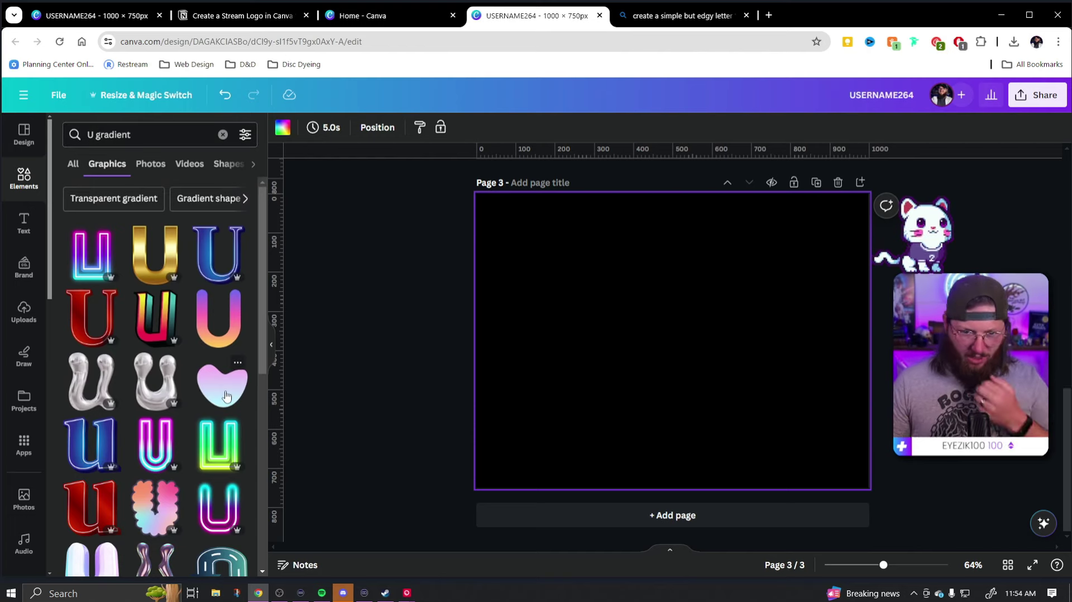
- Insert the purple-and-blue dripping letter U graphic on page 3 and place it horizontally centered, slightly above the middle
{"action": "scroll", "coordinate": [226, 396], "scroll_direction": "down", "scroll_amount": 8}
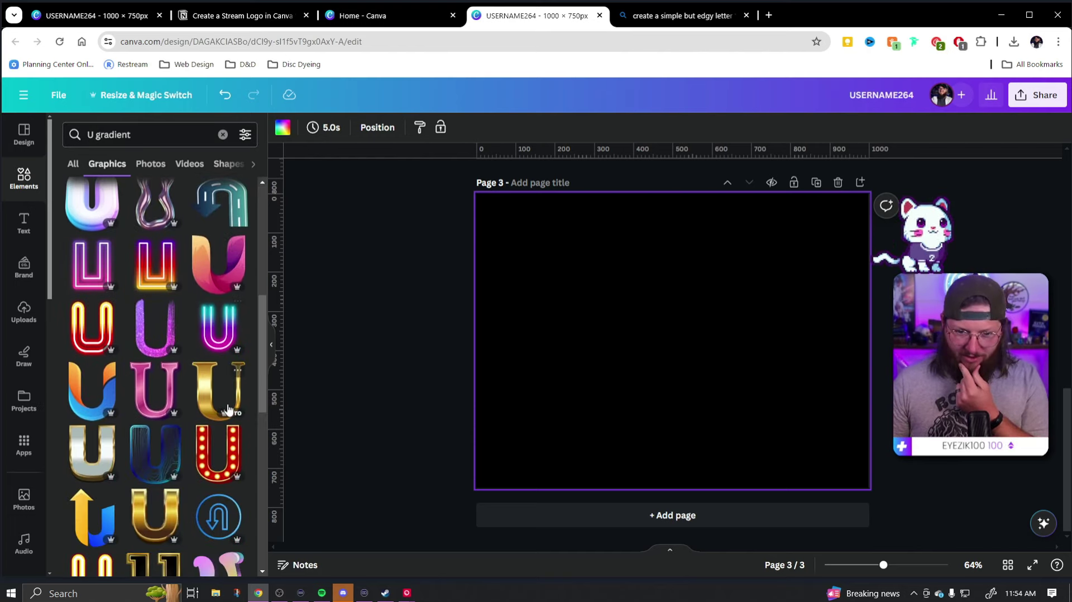
{"action": "scroll", "coordinate": [228, 410], "scroll_direction": "down", "scroll_amount": 10}
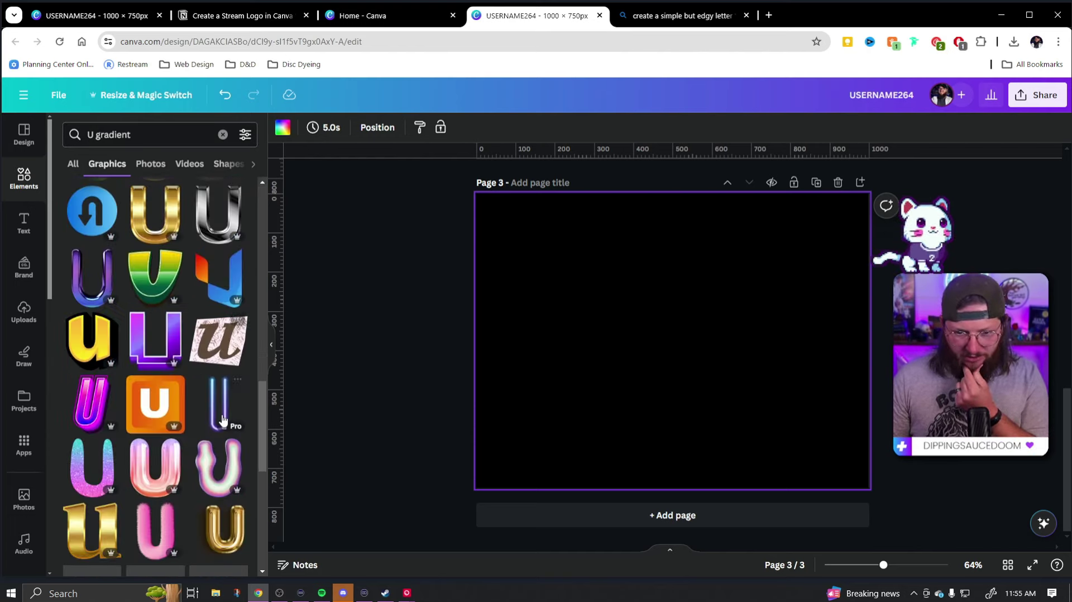
{"action": "scroll", "coordinate": [221, 422], "scroll_direction": "down", "scroll_amount": 3}
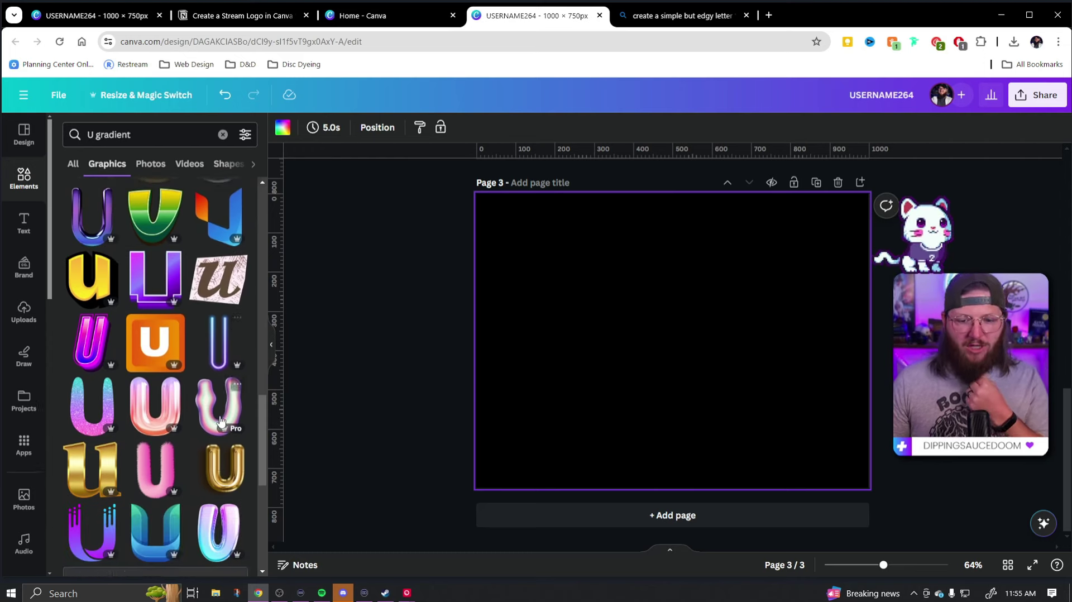
{"action": "scroll", "coordinate": [220, 423], "scroll_direction": "down", "scroll_amount": 2}
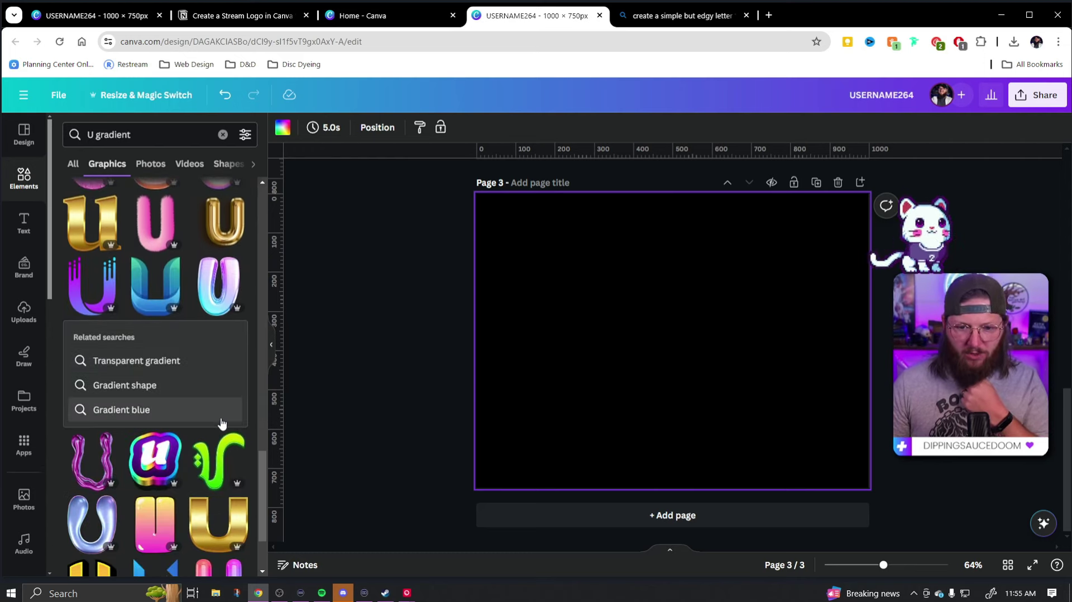
{"action": "scroll", "coordinate": [222, 423], "scroll_direction": "up", "scroll_amount": 1}
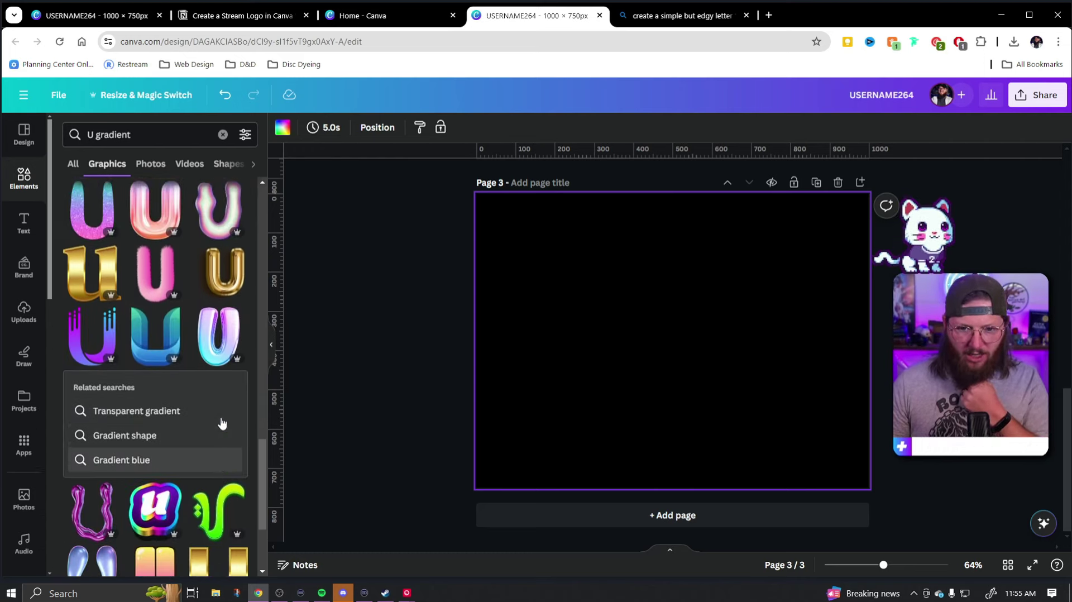
{"action": "left_click", "coordinate": [90, 355]}
{"action": "left_click_drag", "start_coordinate": [698, 377], "coordinate": [703, 356]}
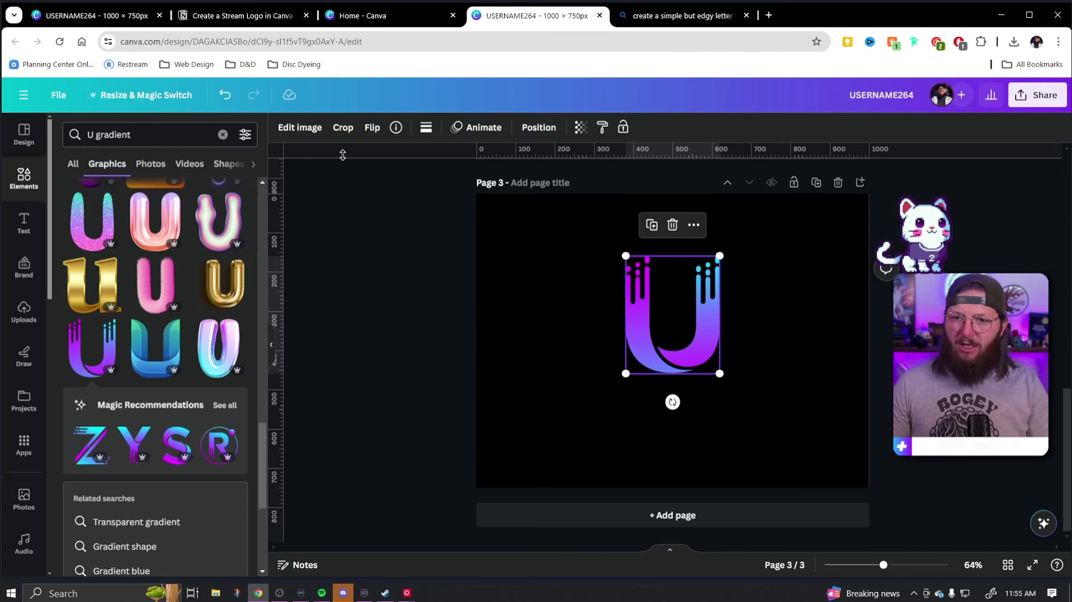
- Try the Amber Duotone effect on the U graphic with a brighter red as its shadow color
{"action": "left_click", "coordinate": [300, 128]}
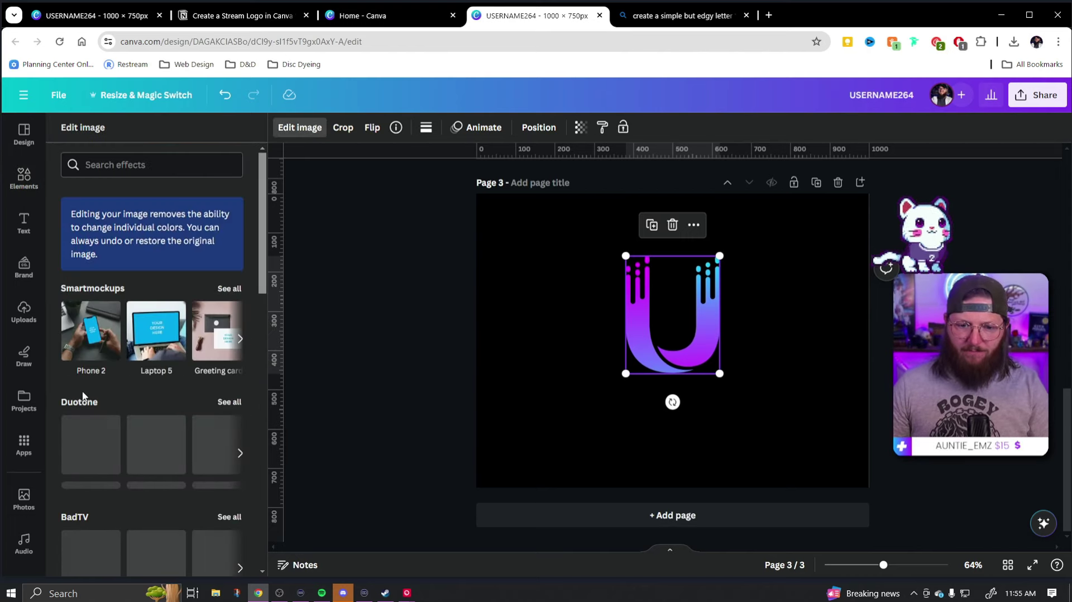
{"action": "left_click", "coordinate": [229, 401]}
{"action": "left_click", "coordinate": [224, 352]}
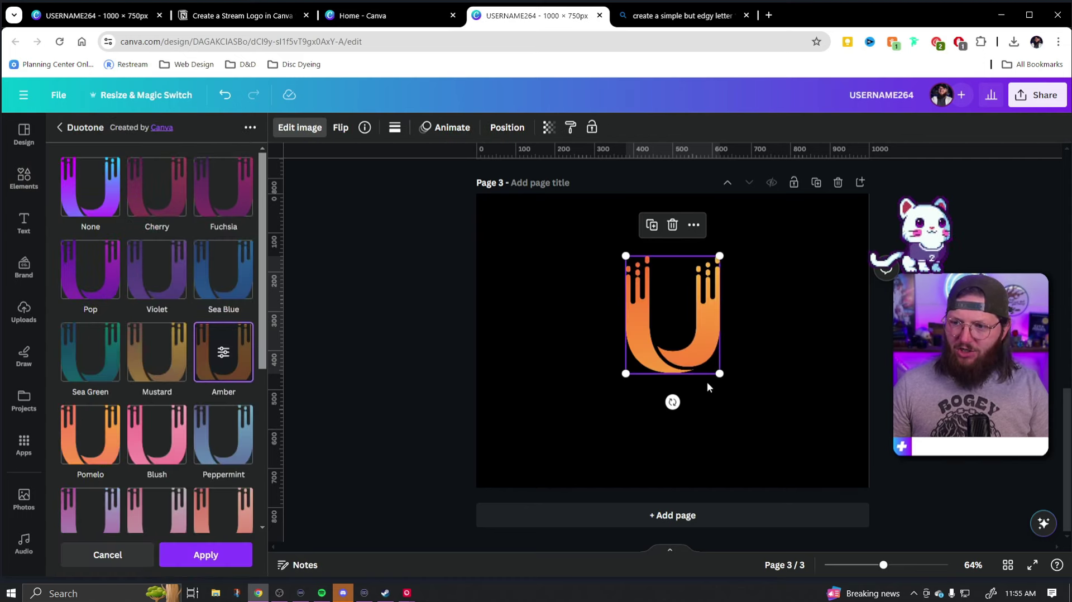
{"action": "left_click", "coordinate": [224, 351]}
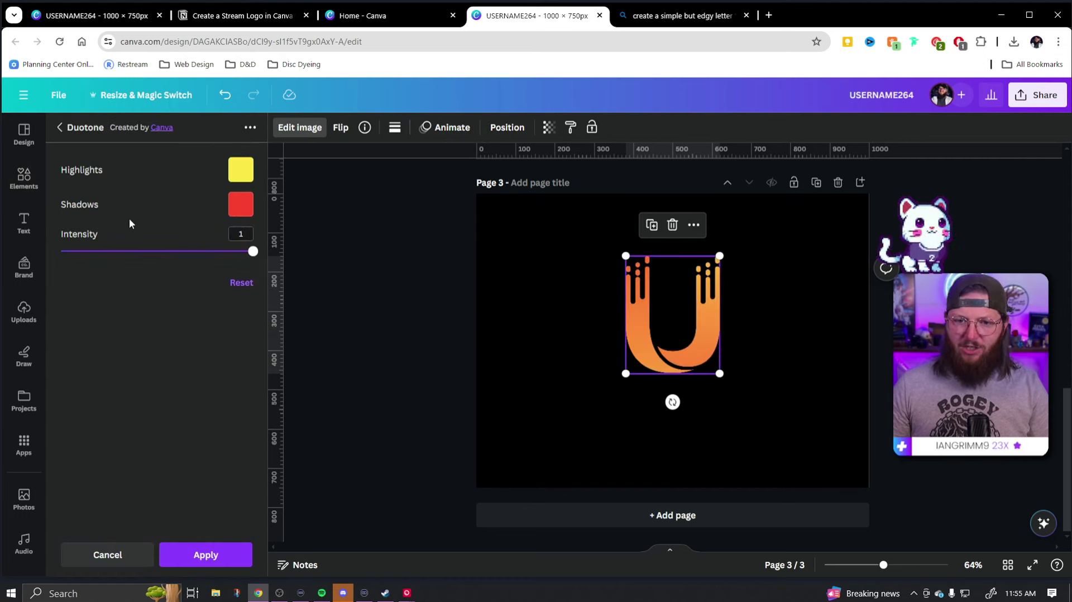
{"action": "left_click", "coordinate": [248, 205]}
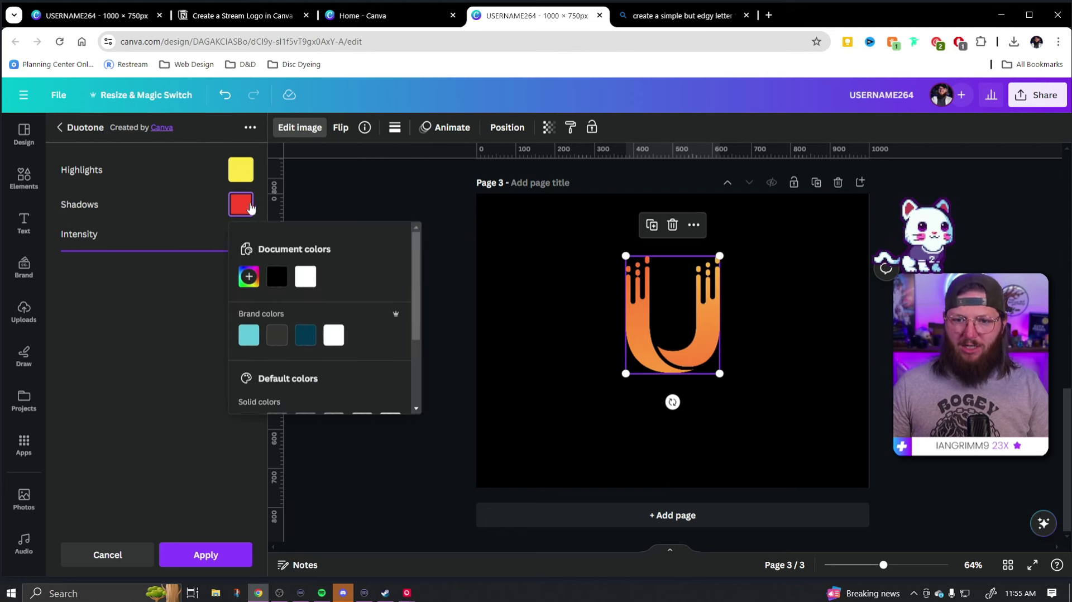
{"action": "left_click", "coordinate": [248, 282]}
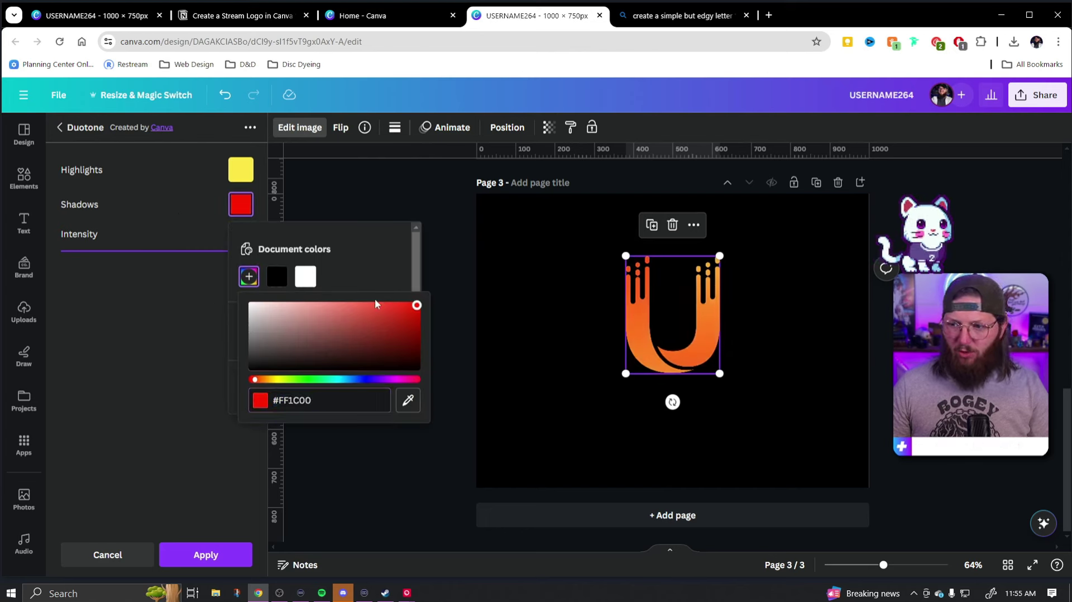
- Try a pale yellow highlight color in the U graphic's duotone and cancel the whole effect
{"action": "left_click", "coordinate": [242, 171]}
{"action": "left_click", "coordinate": [251, 246]}
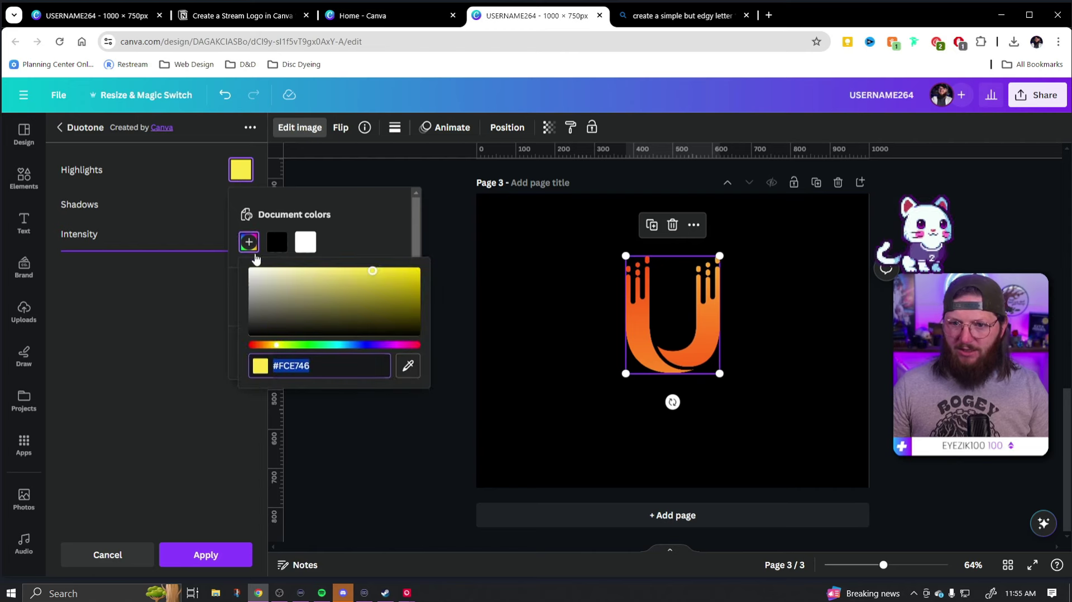
{"action": "left_click", "coordinate": [305, 270]}
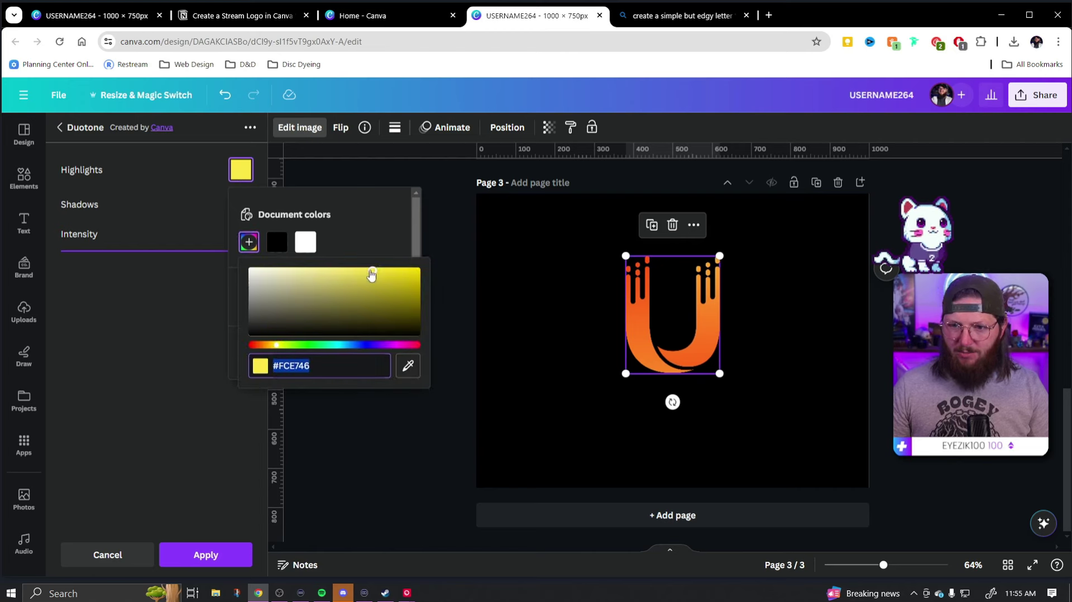
{"action": "left_click", "coordinate": [153, 328]}
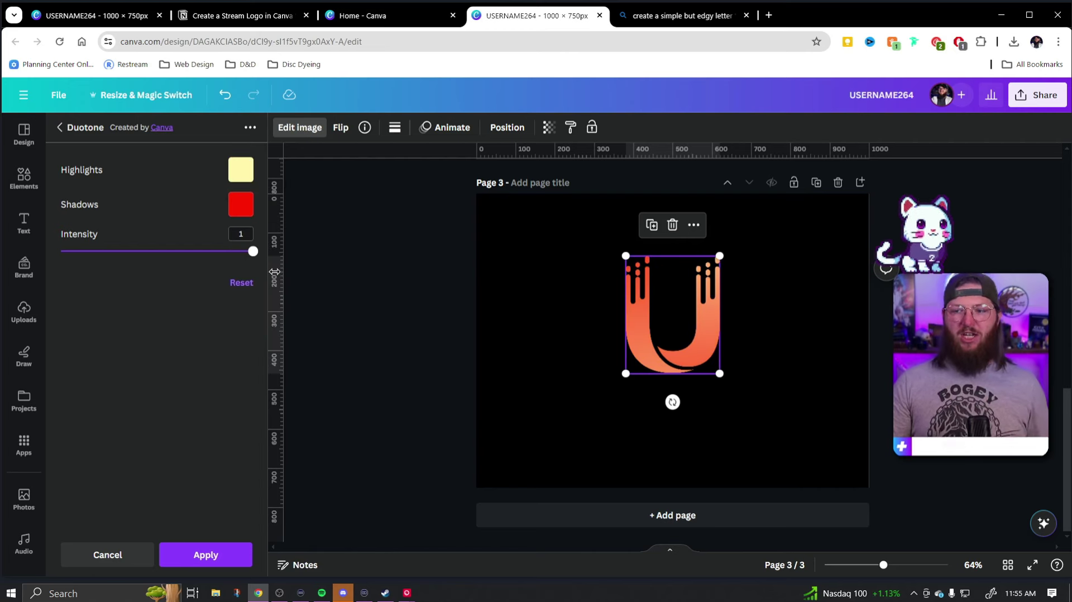
{"action": "mouse_move", "coordinate": [253, 252]}
{"action": "left_mouse_down"}
{"action": "mouse_move", "coordinate": [101, 252]}
{"action": "mouse_move", "coordinate": [253, 251]}
{"action": "left_mouse_up"}
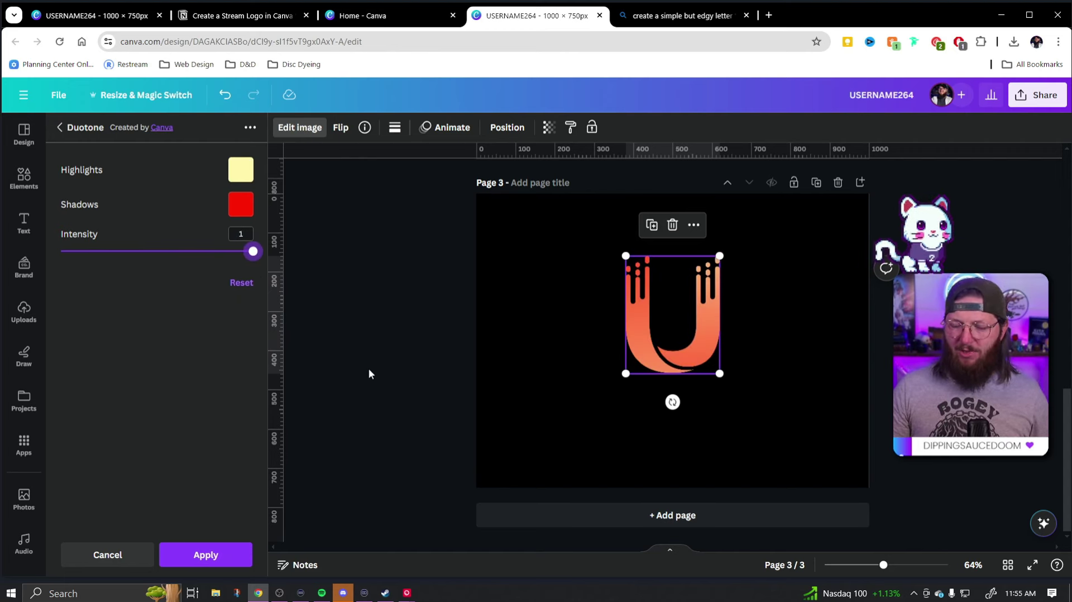
{"action": "left_click", "coordinate": [122, 556]}
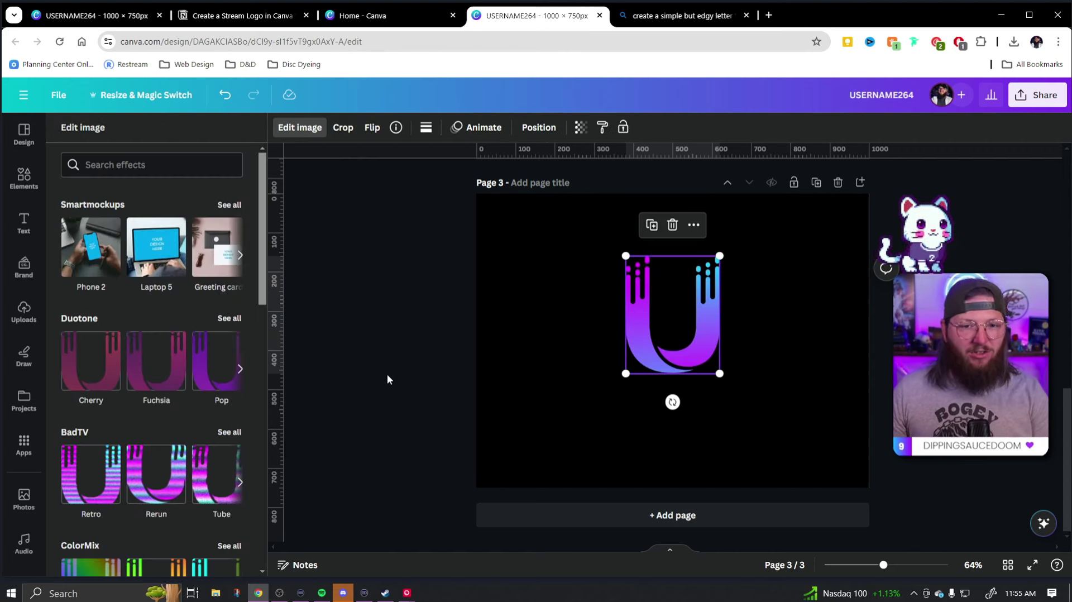
{"action": "key", "text": "Escape"}
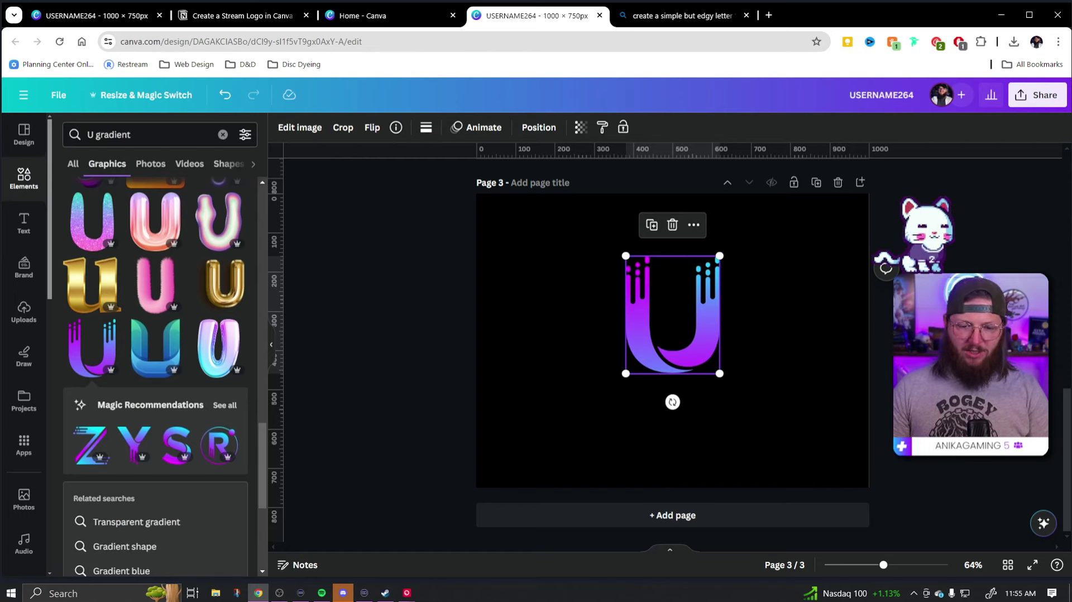
- Search the Canva apps for "gradient" and open the TypeGradient app
{"action": "left_click", "coordinate": [24, 444]}
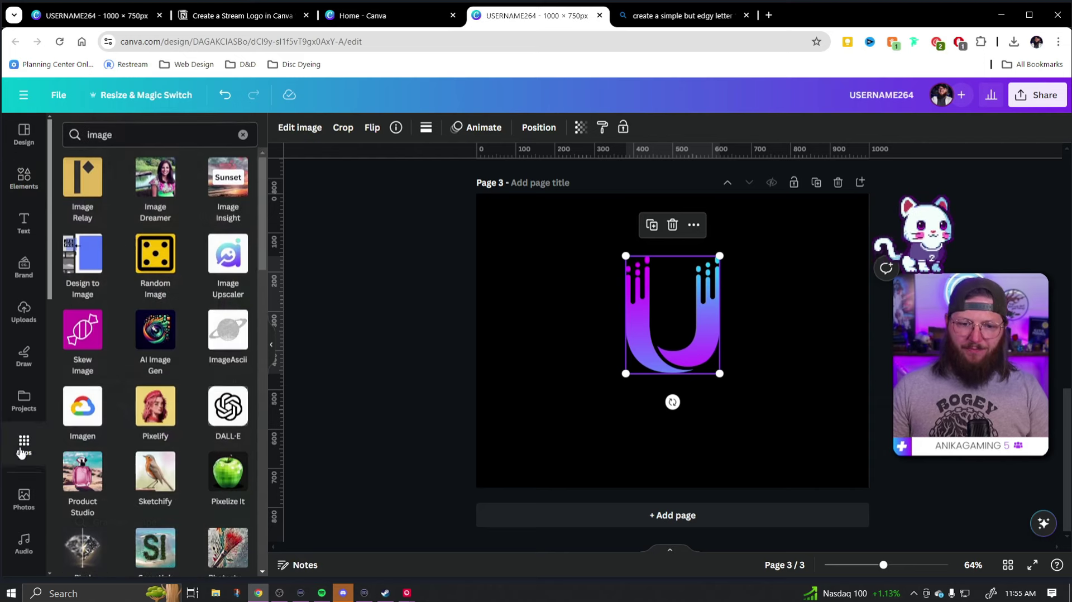
{"action": "left_click", "coordinate": [139, 132]}
{"action": "type", "text": "grad"}
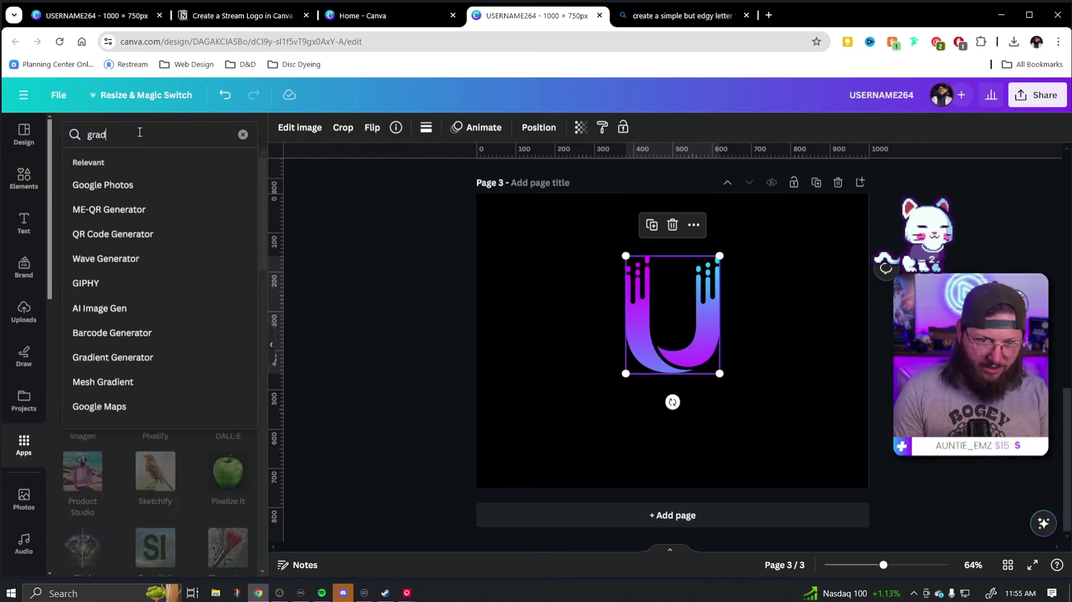
{"action": "type", "text": "ient"}
{"action": "key", "text": "Return"}
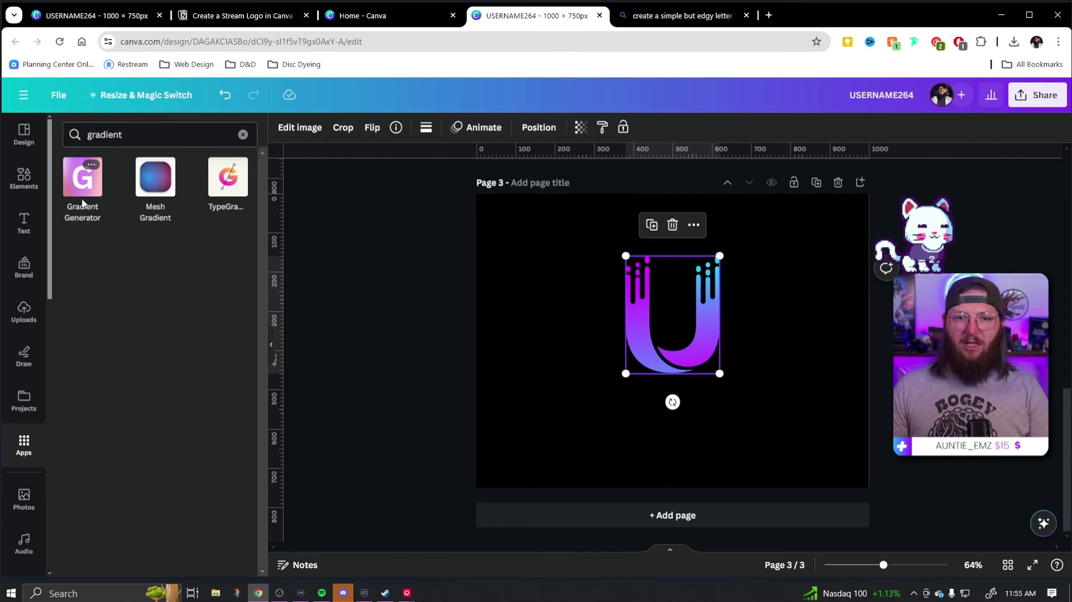
{"action": "left_click", "coordinate": [228, 180]}
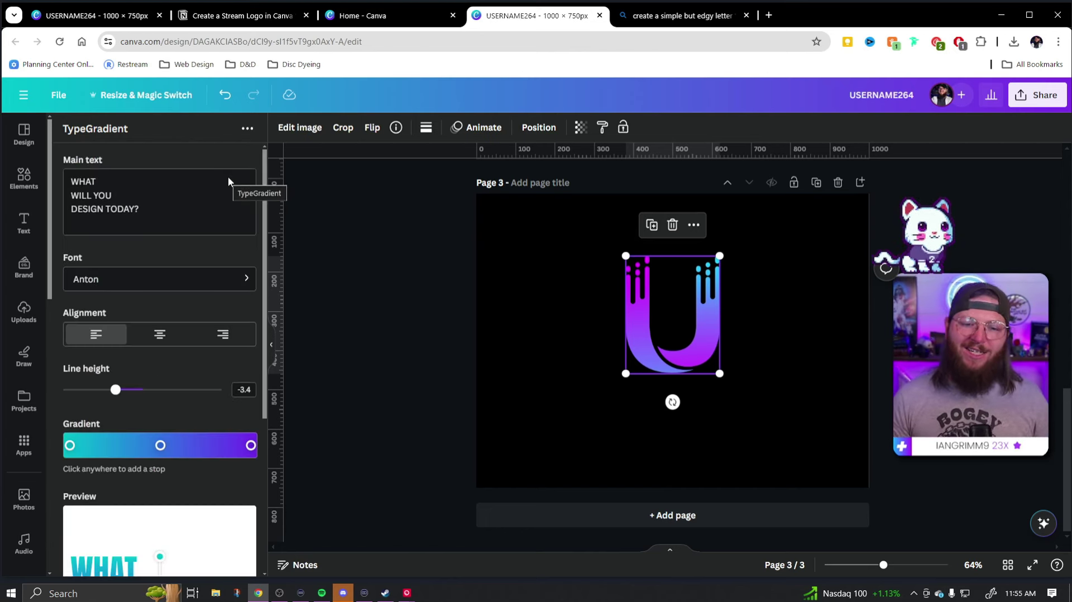
- Replace the sample main text in TypeGradient with USERNAME264 in capitals
{"action": "left_click", "coordinate": [227, 177]}
{"action": "left_click_drag", "start_coordinate": [176, 209], "coordinate": [63, 161]}
{"action": "type", "text": "username"}
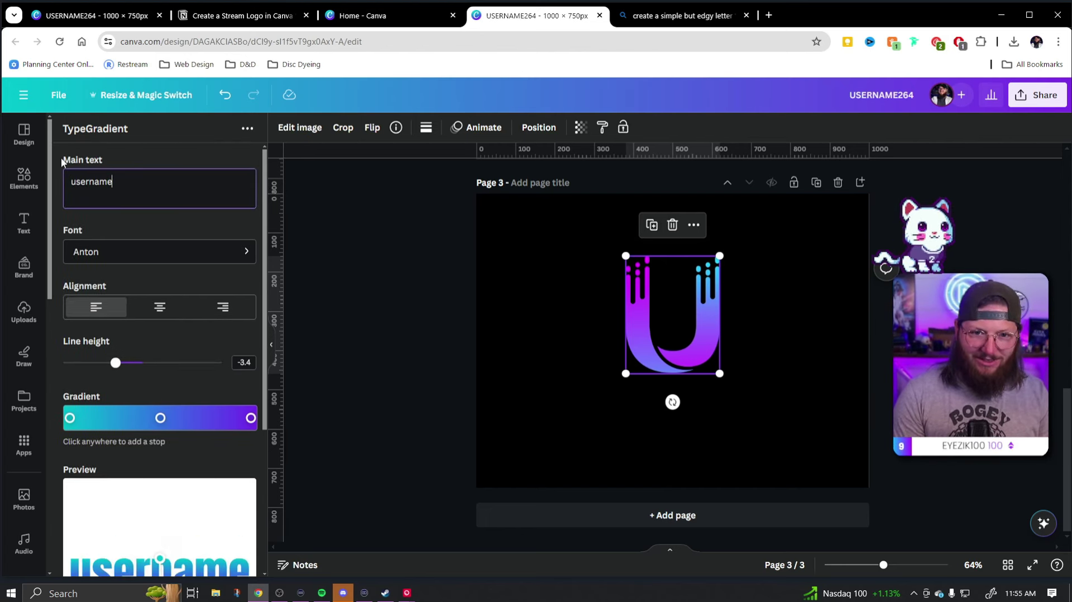
{"action": "key", "text": "ctrl+a"}
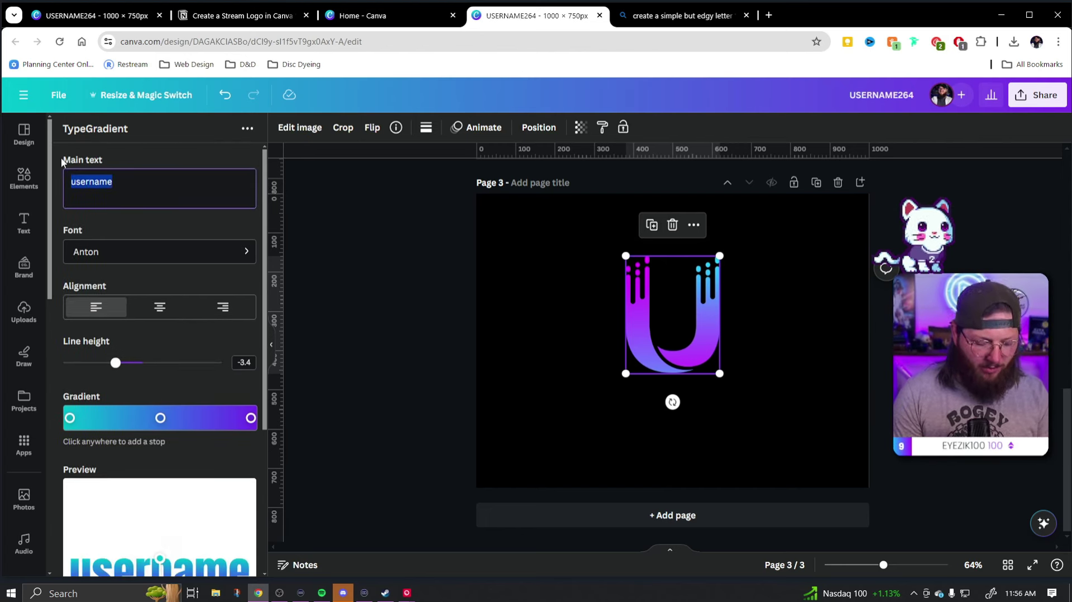
{"action": "type", "text": "USERNAME"}
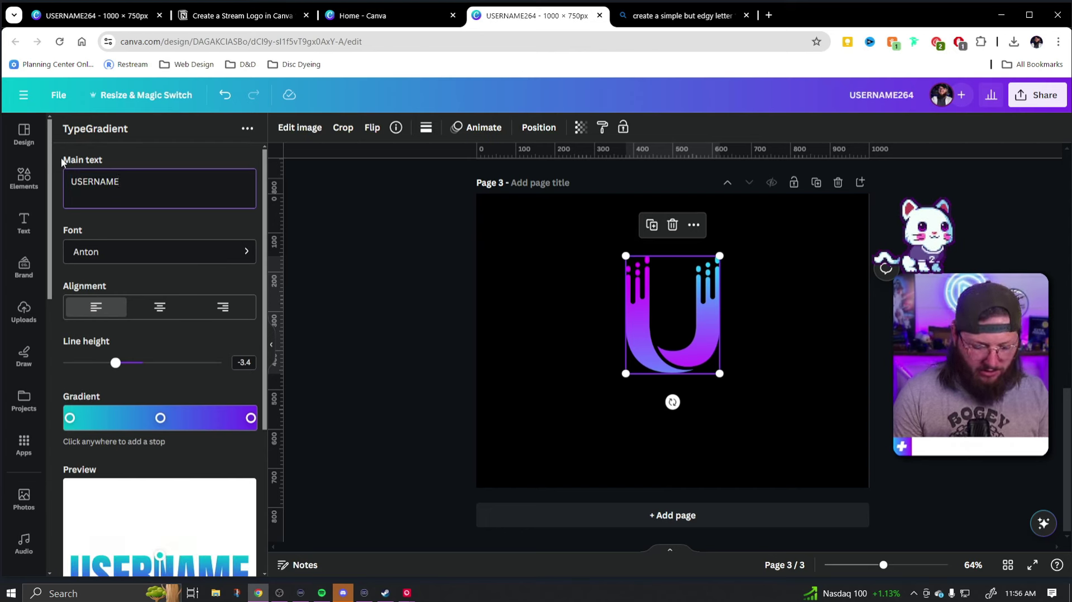
{"action": "type", "text": "264"}
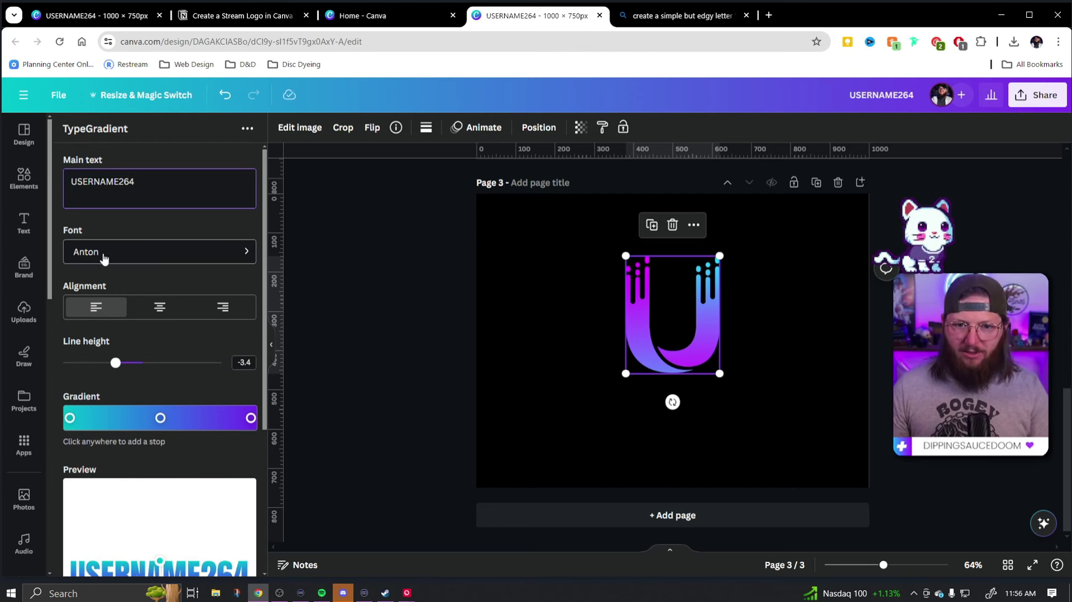
- Set the TypeGradient font for the USERNAME264 text to Baloo 2 Bold
{"action": "scroll", "coordinate": [132, 259], "scroll_direction": "down", "scroll_amount": 1}
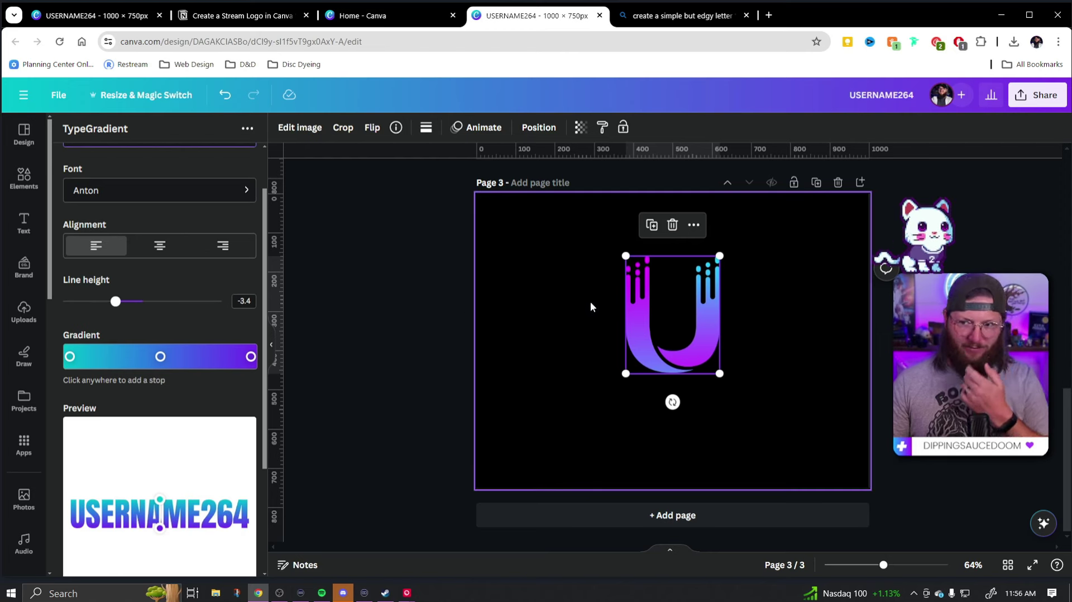
{"action": "left_click", "coordinate": [206, 190]}
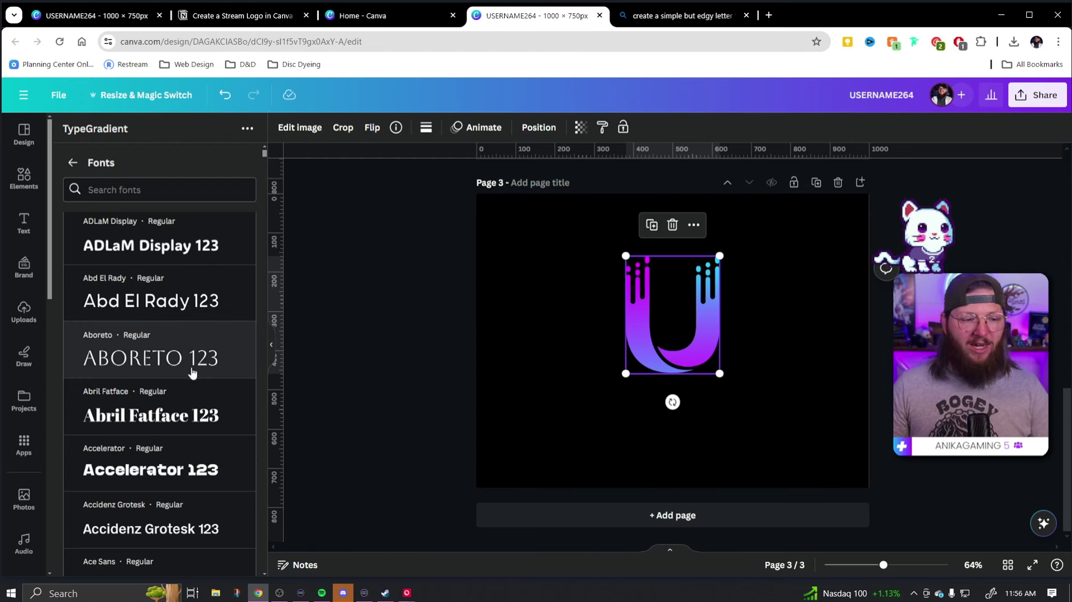
{"action": "scroll", "coordinate": [189, 368], "scroll_direction": "down", "scroll_amount": 5}
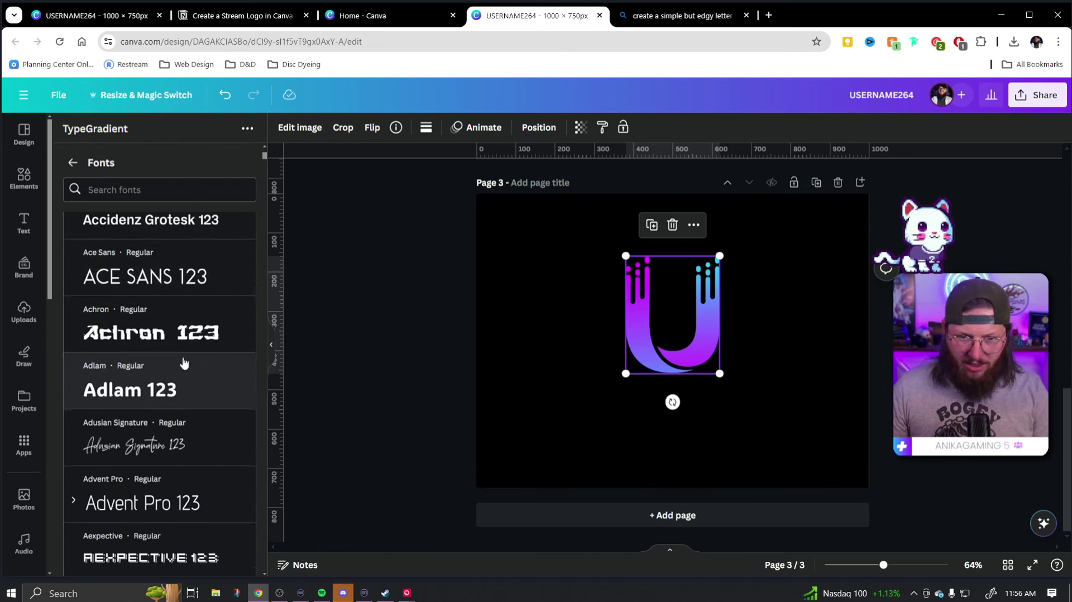
{"action": "scroll", "coordinate": [184, 364], "scroll_direction": "down", "scroll_amount": 9}
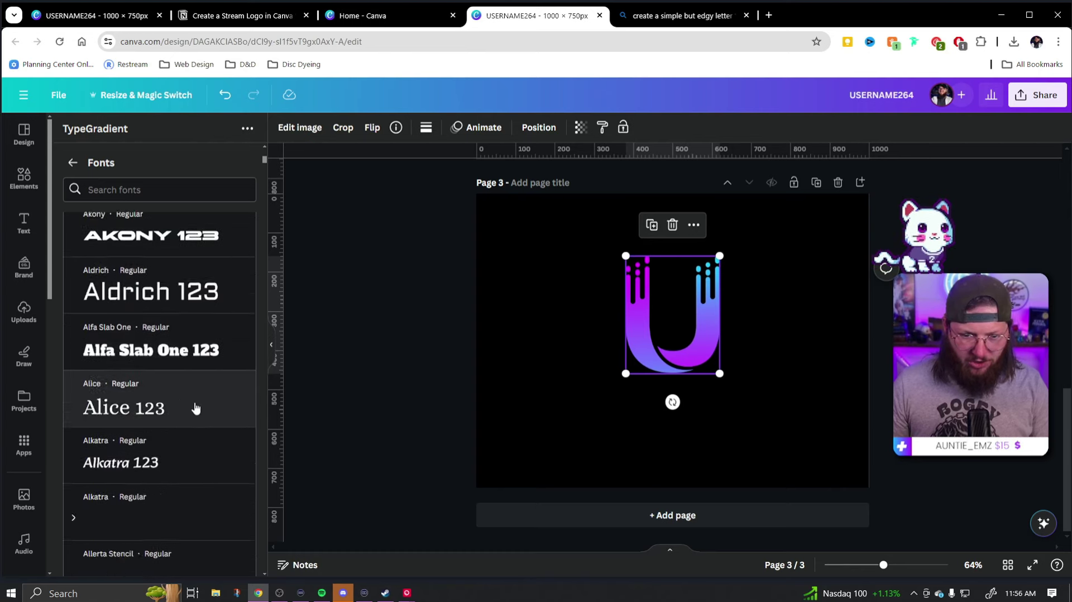
{"action": "scroll", "coordinate": [190, 391], "scroll_direction": "down", "scroll_amount": 6}
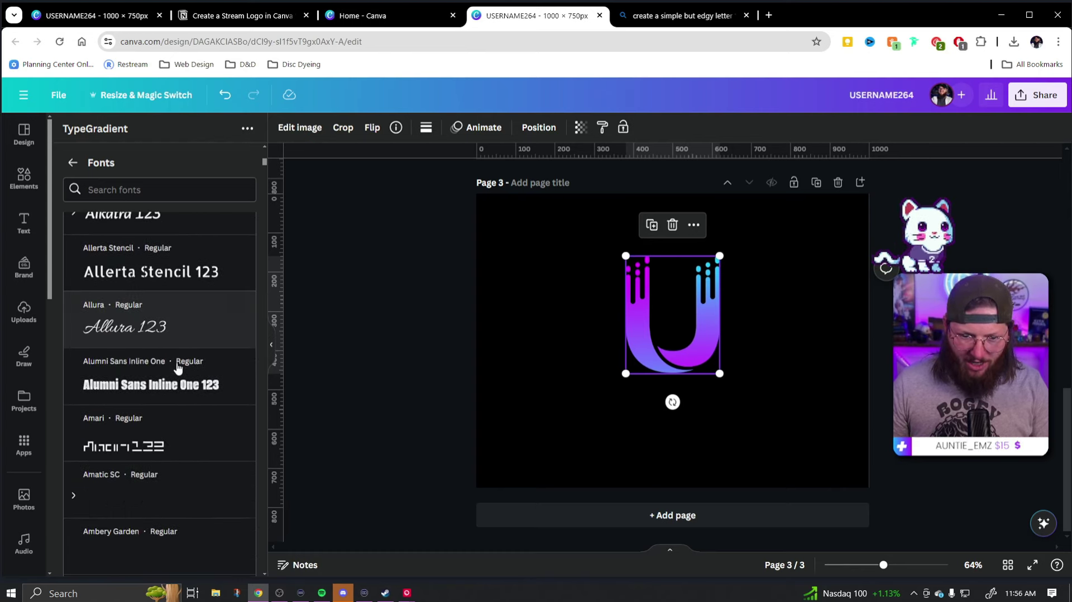
{"action": "scroll", "coordinate": [223, 385], "scroll_direction": "down", "scroll_amount": 4}
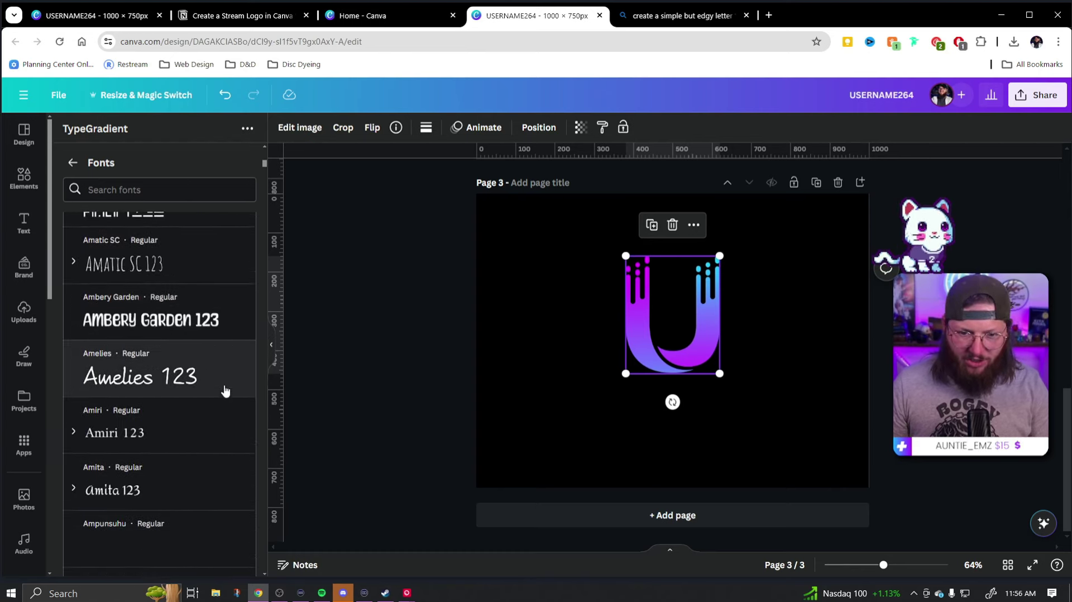
{"action": "scroll", "coordinate": [218, 386], "scroll_direction": "down", "scroll_amount": 2}
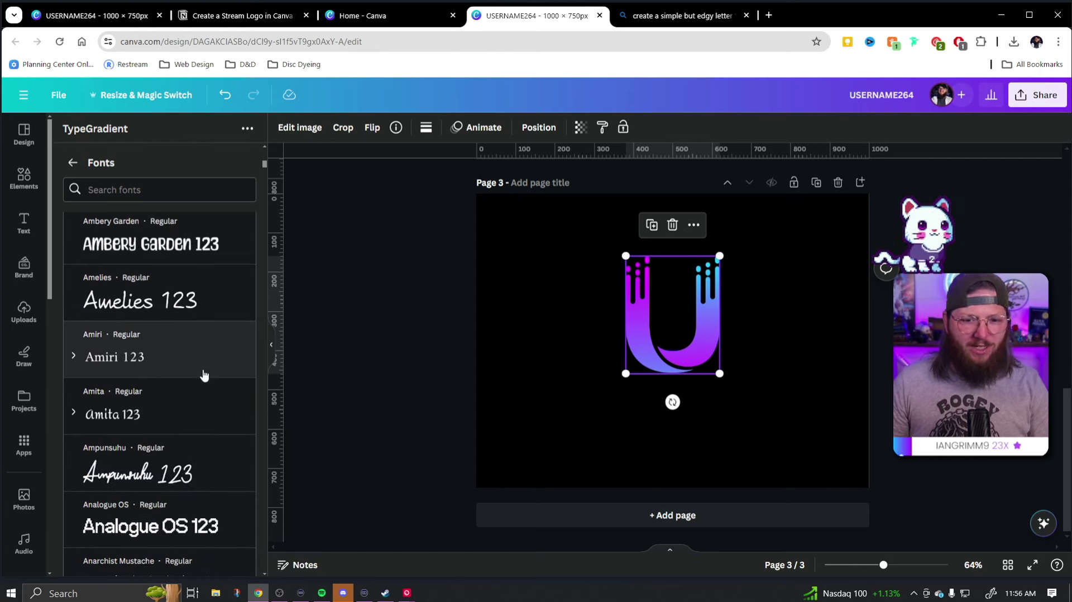
{"action": "scroll", "coordinate": [212, 379], "scroll_direction": "down", "scroll_amount": 6}
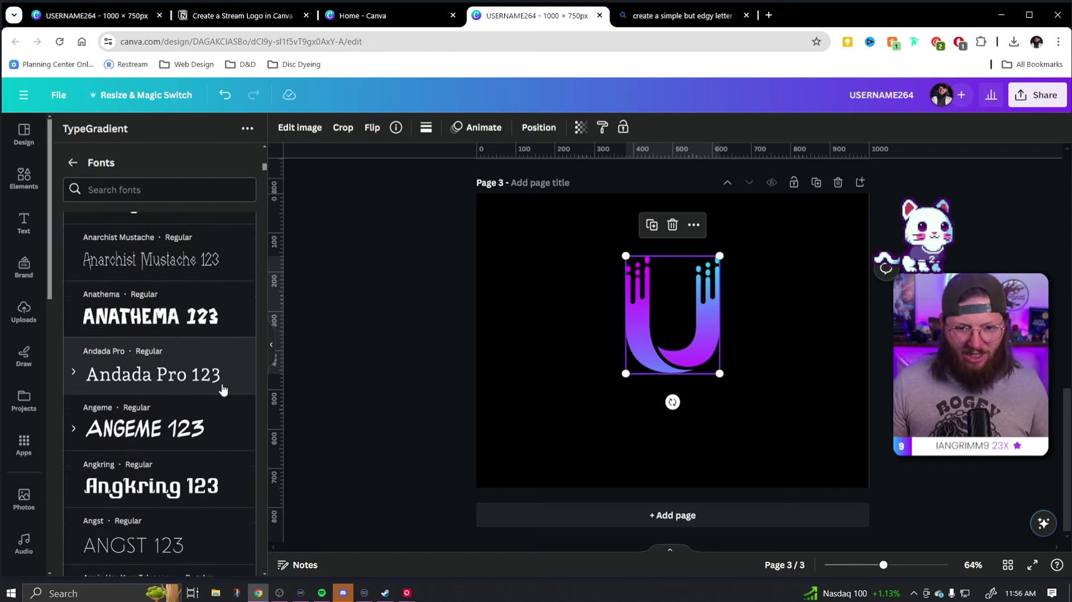
{"action": "scroll", "coordinate": [224, 385], "scroll_direction": "down", "scroll_amount": 2}
{"action": "scroll", "coordinate": [223, 336], "scroll_direction": "down", "scroll_amount": 20}
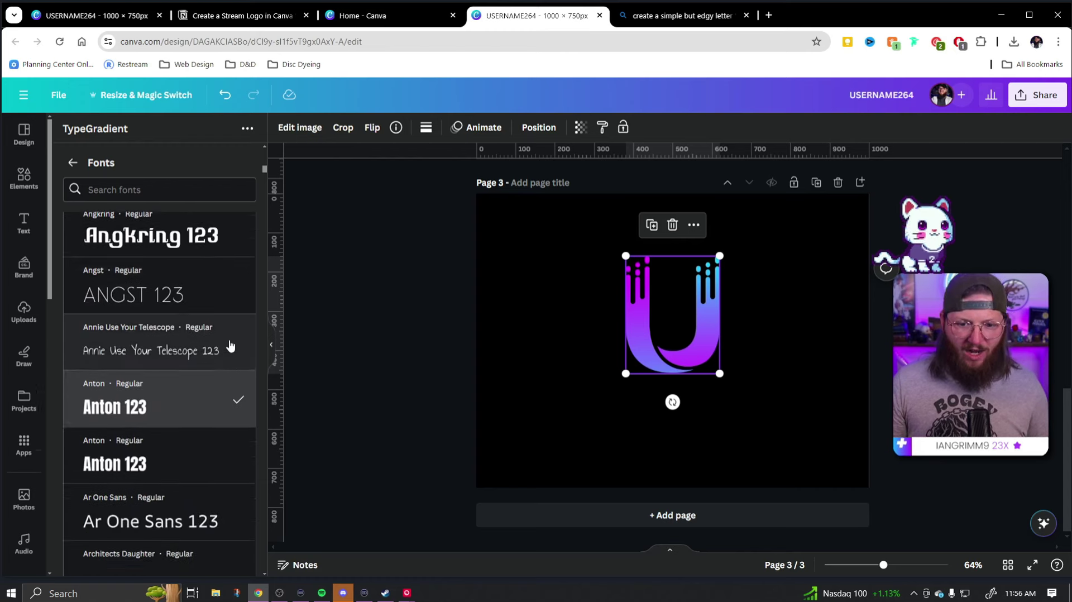
{"action": "left_click", "coordinate": [74, 351]}
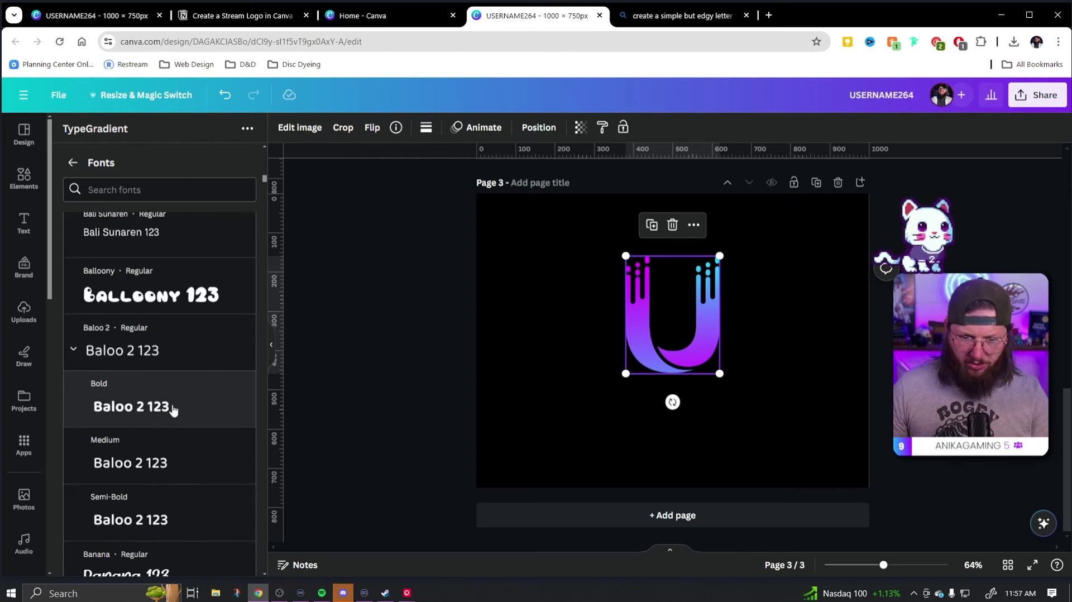
{"action": "left_click", "coordinate": [152, 409]}
{"action": "left_click", "coordinate": [71, 164]}
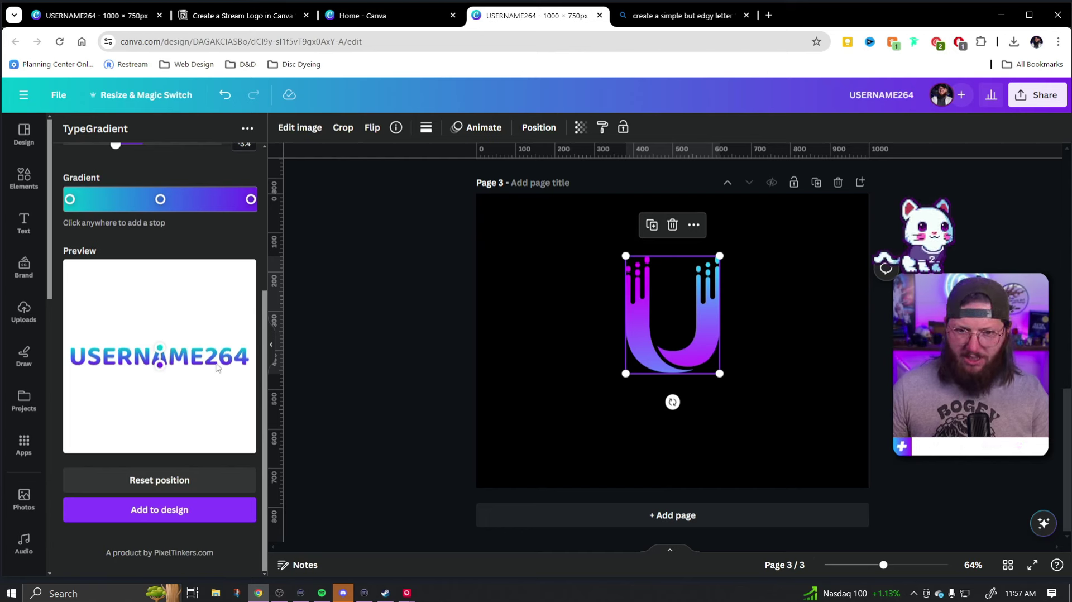
{"action": "left_click", "coordinate": [70, 200]}
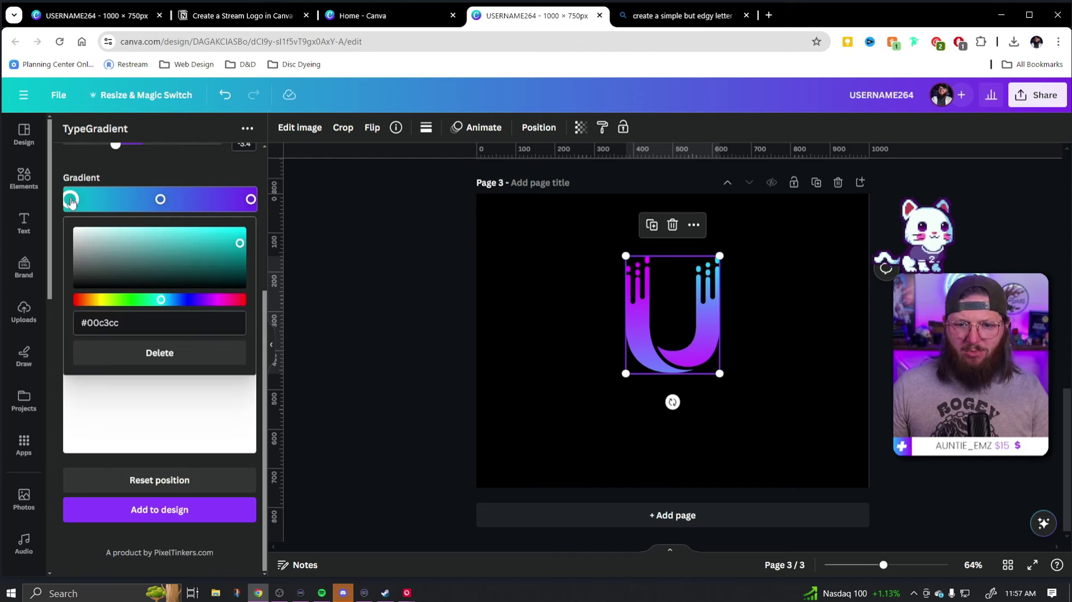
{"action": "left_click", "coordinate": [360, 327]}
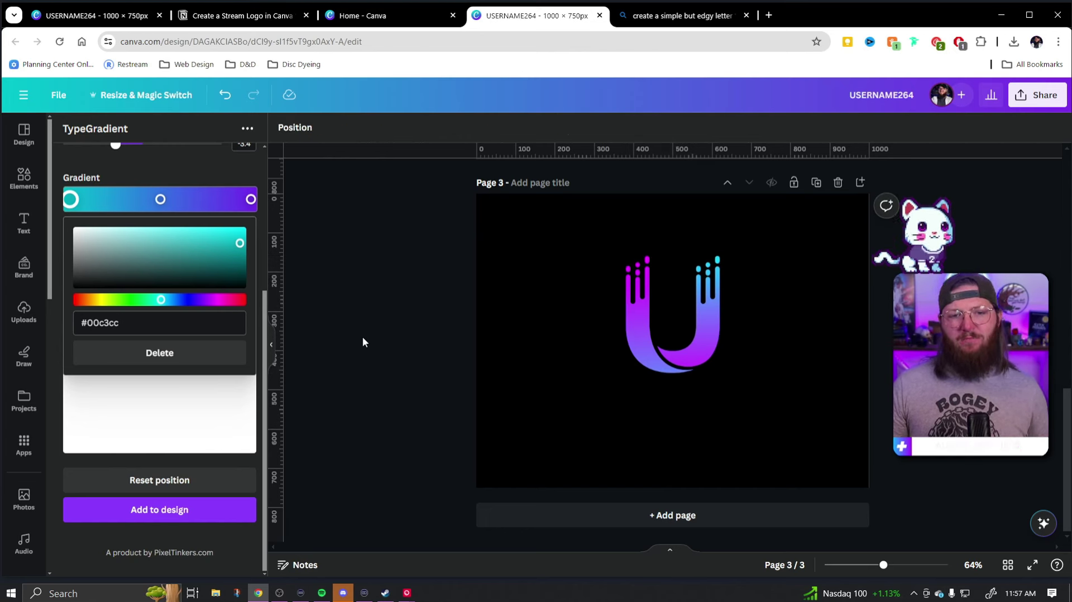
{"action": "left_click", "coordinate": [649, 320]}
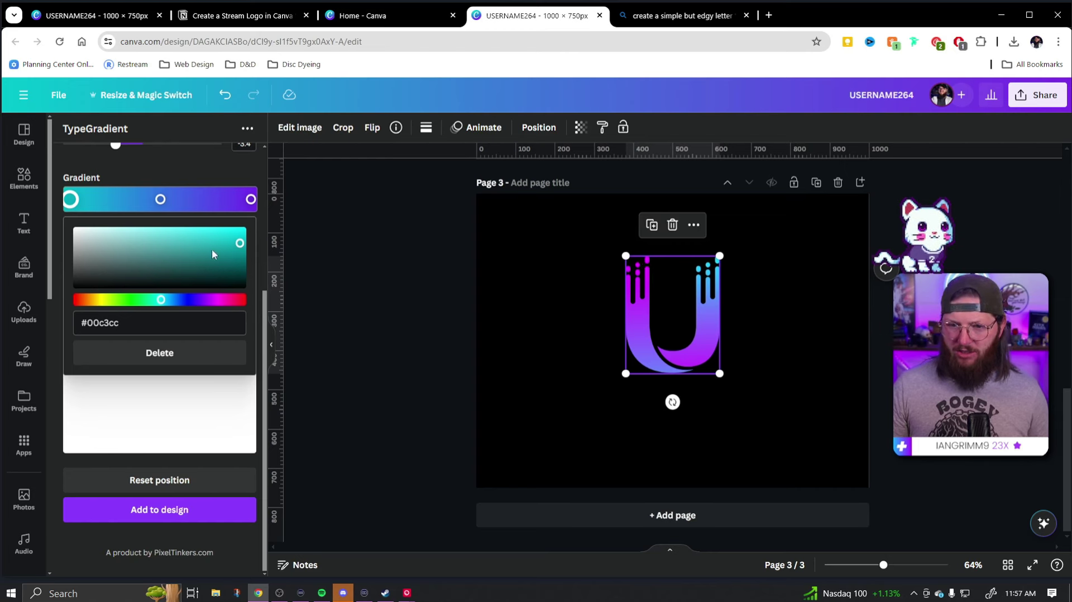
- Add a square shape to page 3 and place it to the left of the U graphic
{"action": "left_click", "coordinate": [24, 176]}
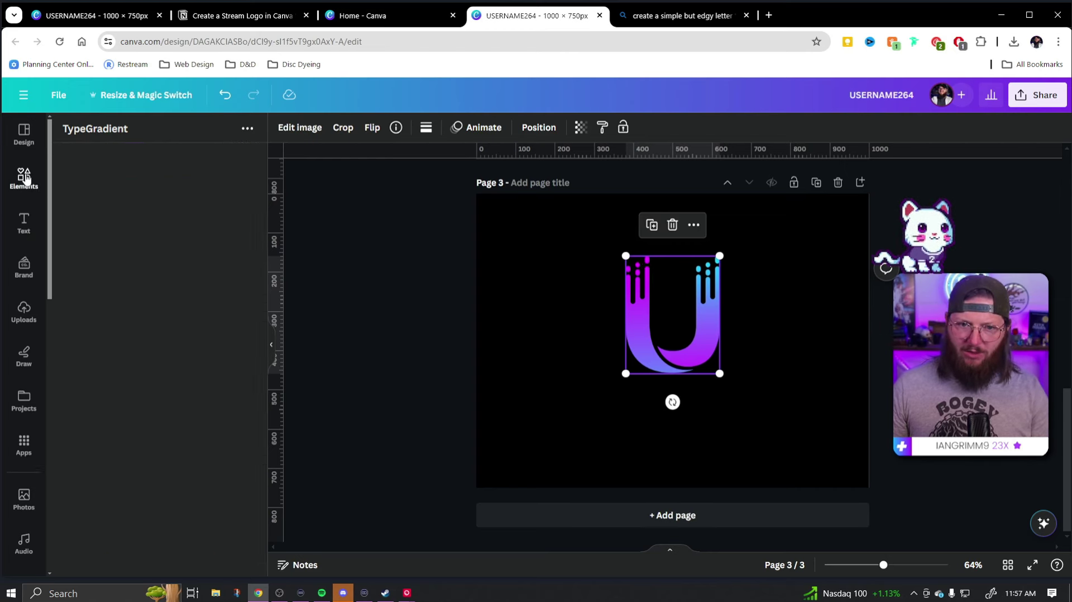
{"action": "left_click", "coordinate": [223, 135]}
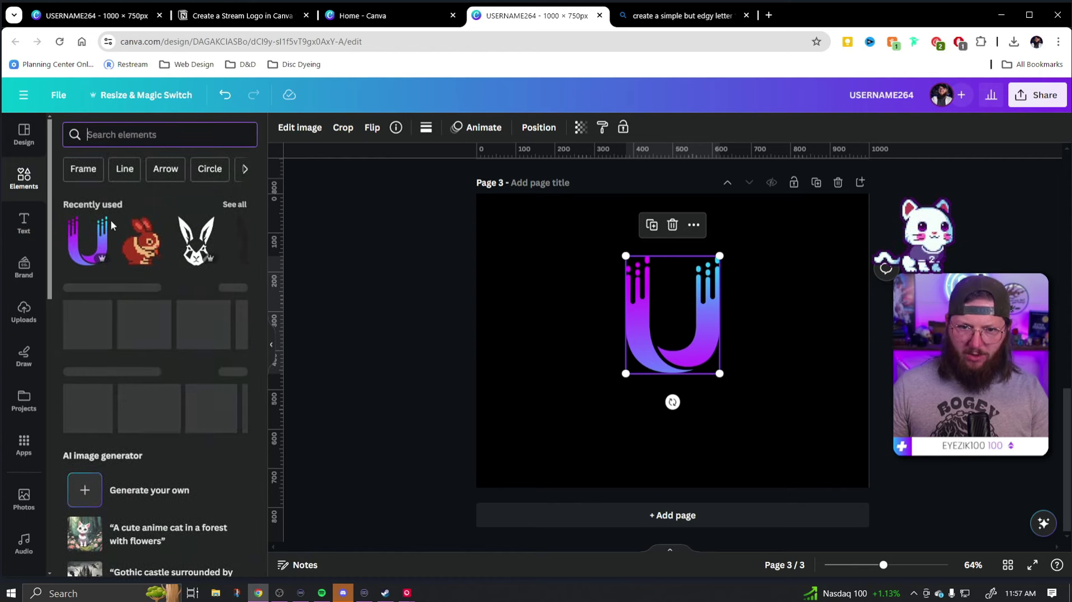
{"action": "left_click", "coordinate": [79, 334]}
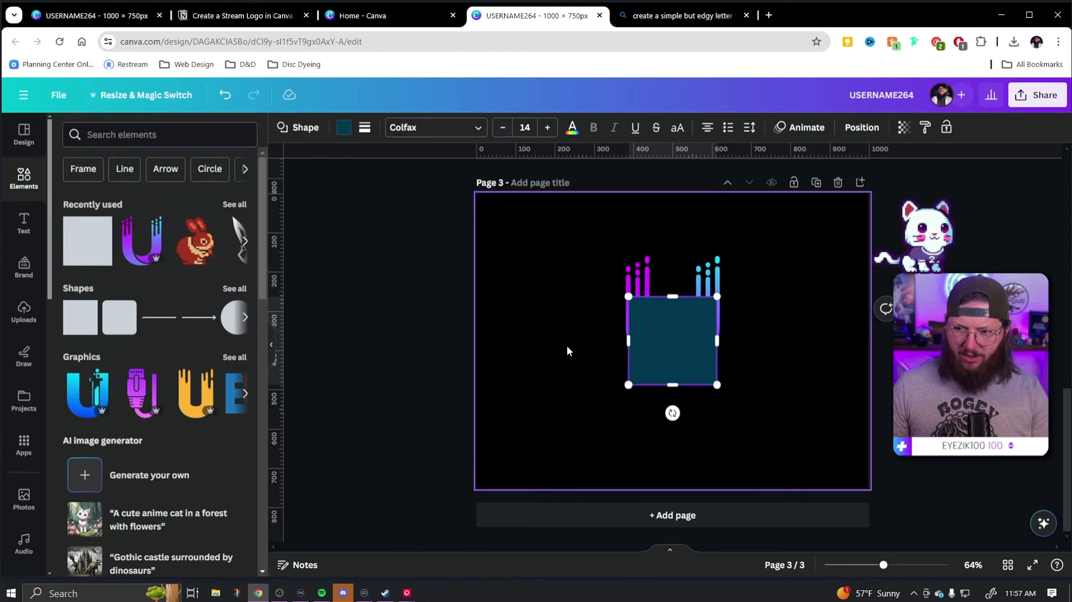
{"action": "left_click_drag", "start_coordinate": [660, 355], "coordinate": [536, 318]}
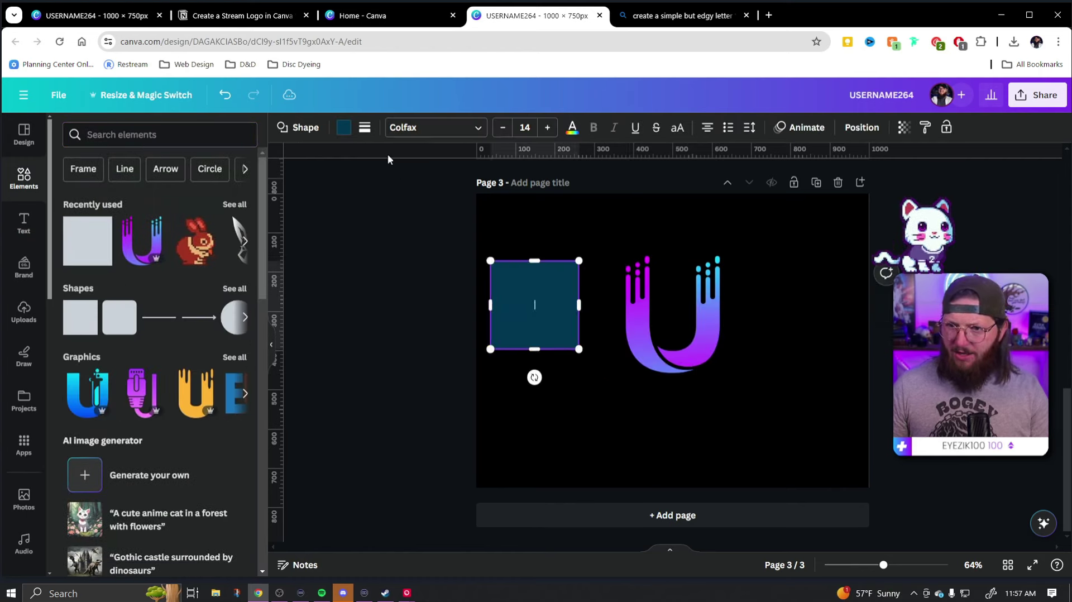
- Fill the square with the magenta #E00EFF sampled from the U graphic's left arm
{"action": "left_click", "coordinate": [344, 127]}
{"action": "left_click", "coordinate": [68, 202]}
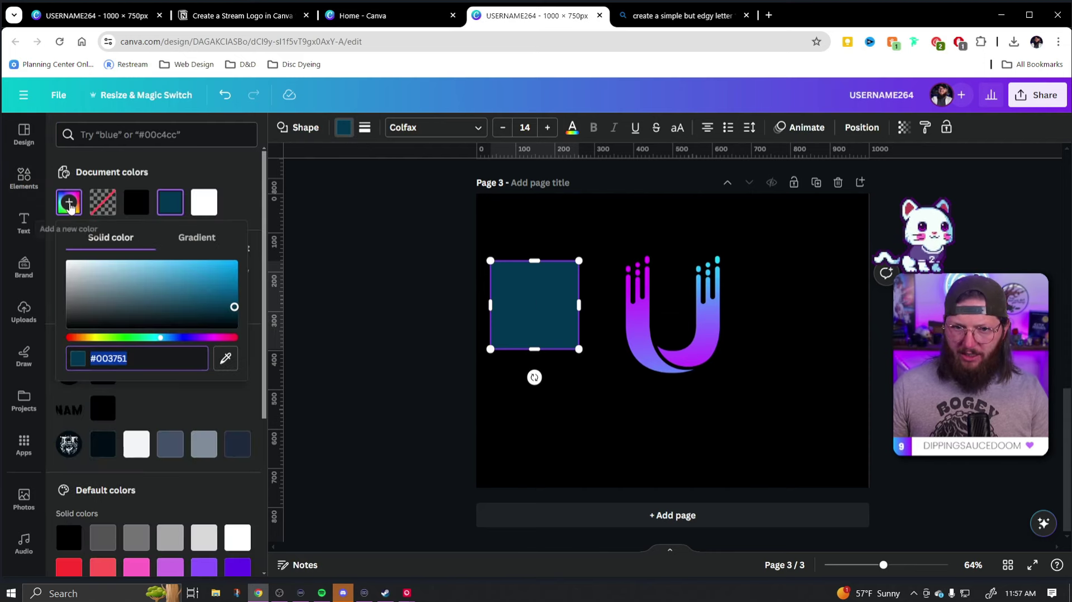
{"action": "left_click", "coordinate": [226, 358]}
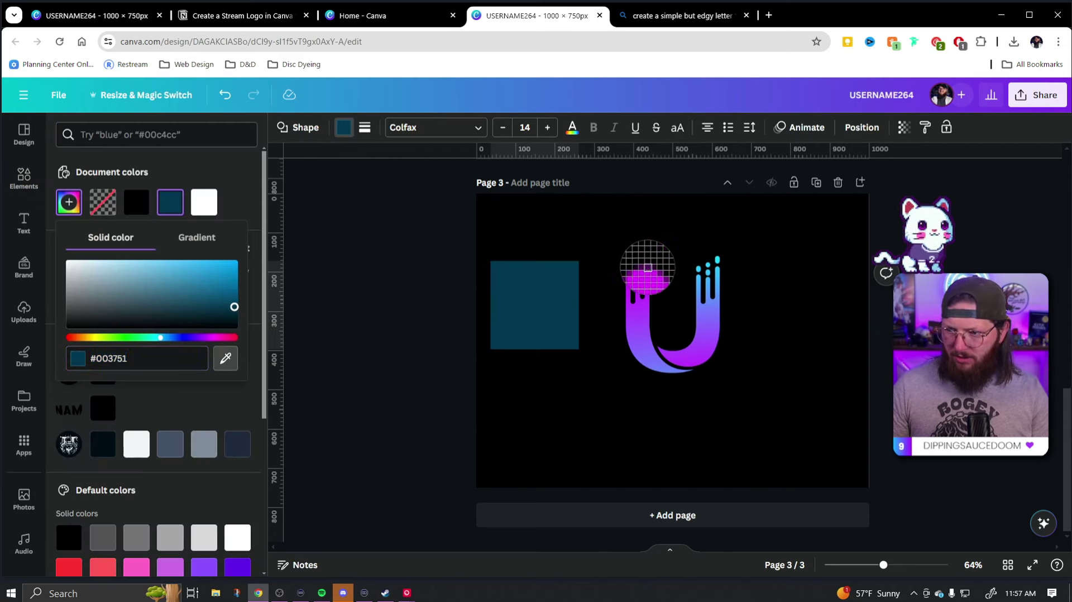
{"action": "left_click", "coordinate": [648, 267]}
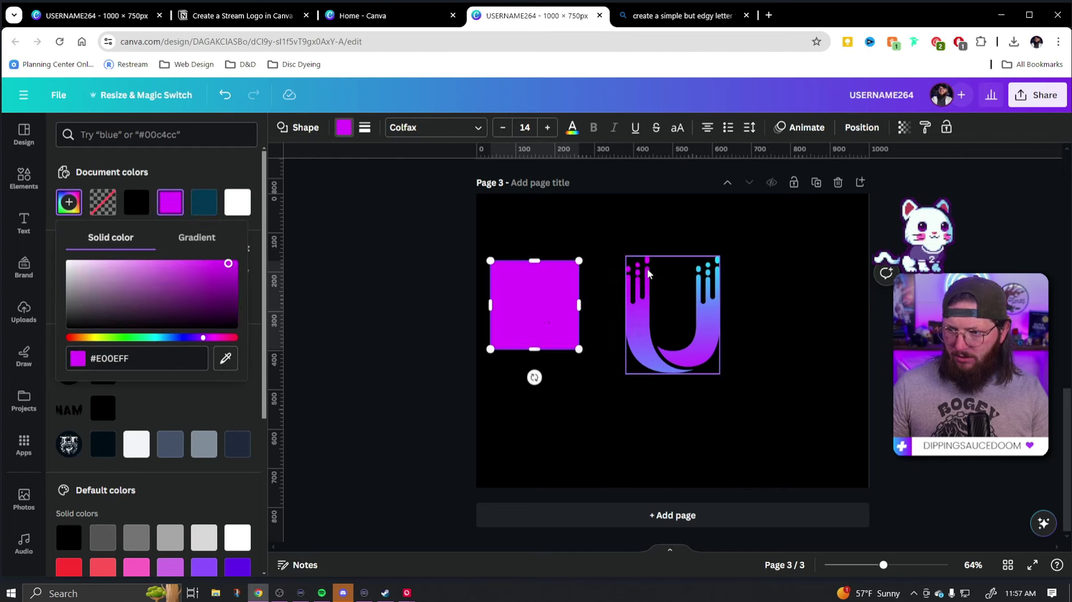
- Shrink the magenta square into the page's upper-left corner and duplicate it twice to form a column of three swatches
{"action": "left_click_drag", "start_coordinate": [533, 304], "coordinate": [531, 244]}
{"action": "left_click_drag", "start_coordinate": [575, 288], "coordinate": [528, 242]}
{"action": "key", "text": "ctrl+d"}
{"action": "key", "text": "ctrl+d"}
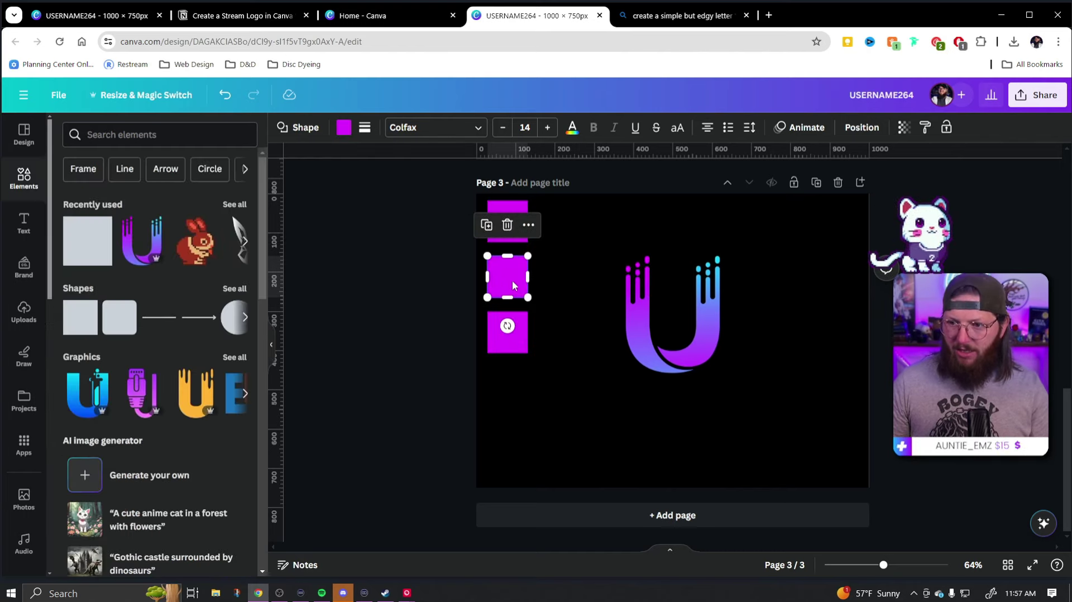
- Recolor the two lower squares purple and periwinkle blue with shades sampled from the U graphic
{"action": "left_click", "coordinate": [344, 127]}
{"action": "left_click", "coordinate": [69, 202]}
{"action": "left_click", "coordinate": [226, 358]}
{"action": "left_click", "coordinate": [639, 339]}
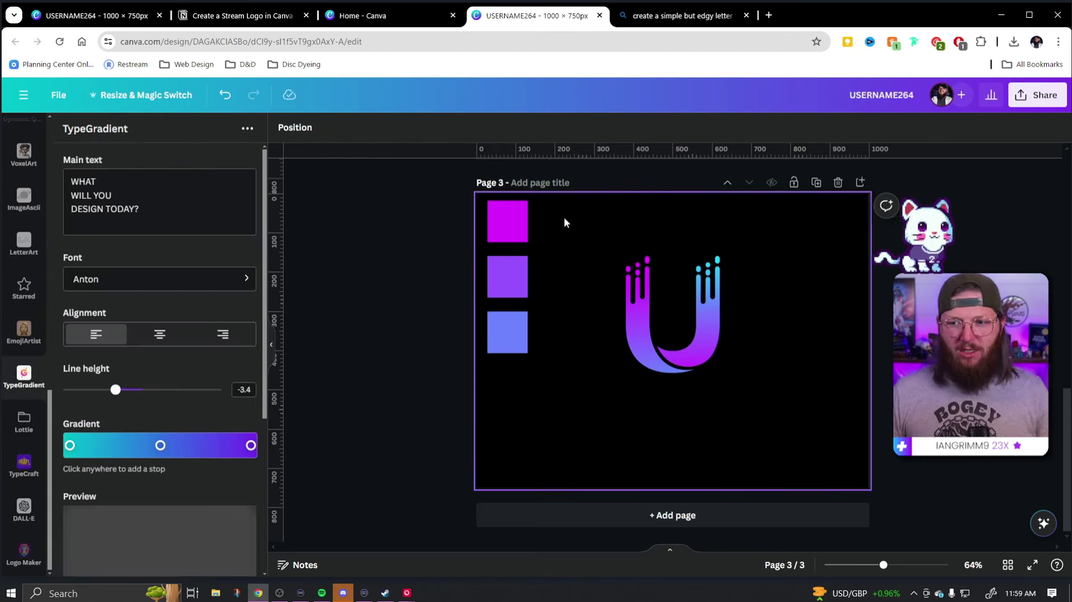
- Copy the magenta square's hex code and add it beside the square as the text label #E00EFF
{"action": "left_click", "coordinate": [522, 239]}
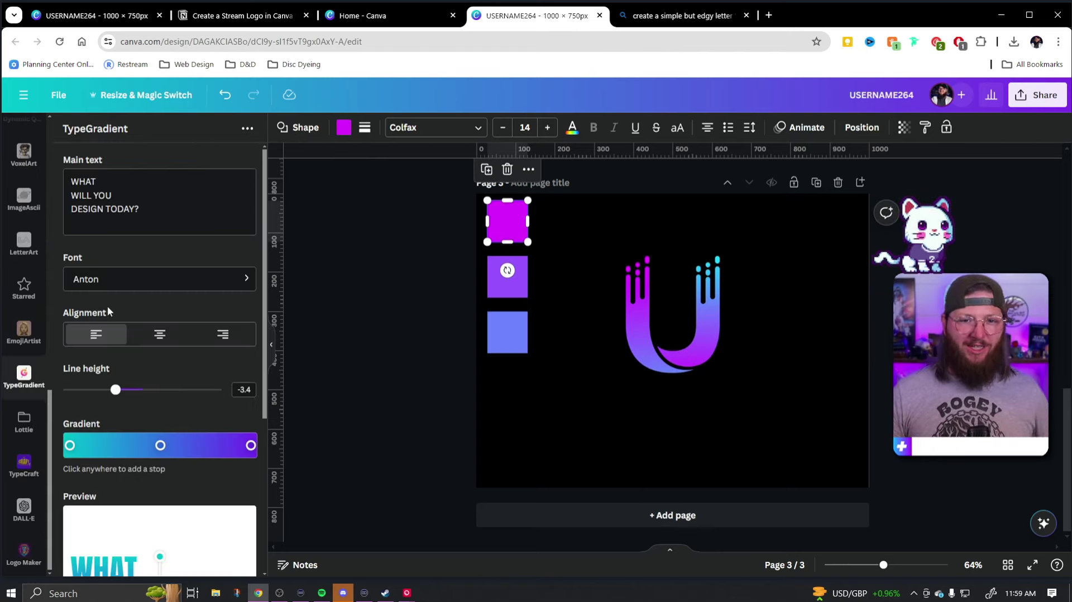
{"action": "left_click", "coordinate": [344, 128]}
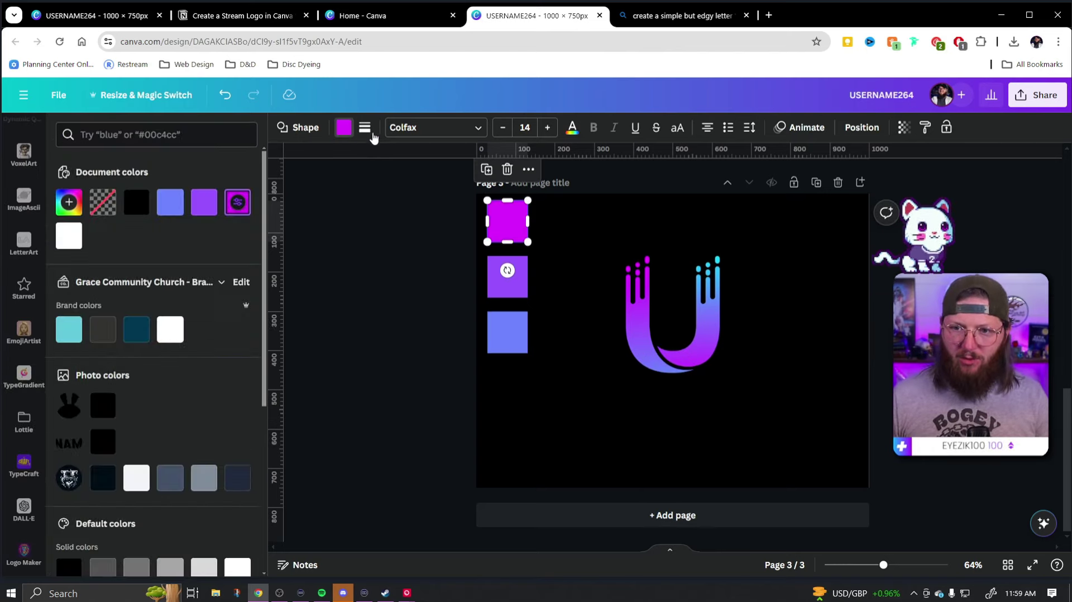
{"action": "left_click", "coordinate": [238, 203]}
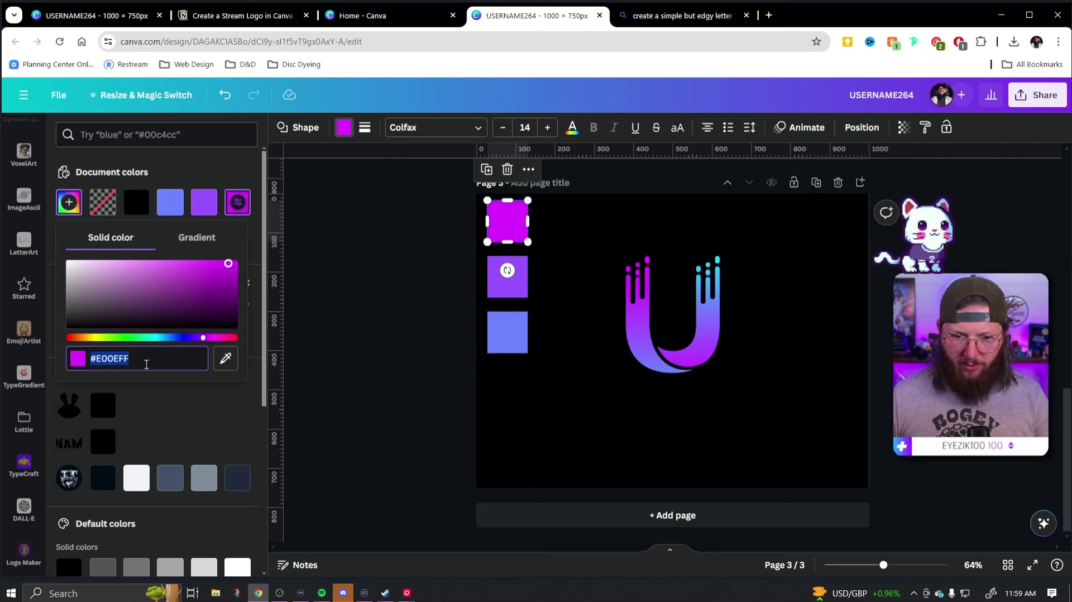
{"action": "key", "text": "Escape"}
{"action": "left_click", "coordinate": [584, 220]}
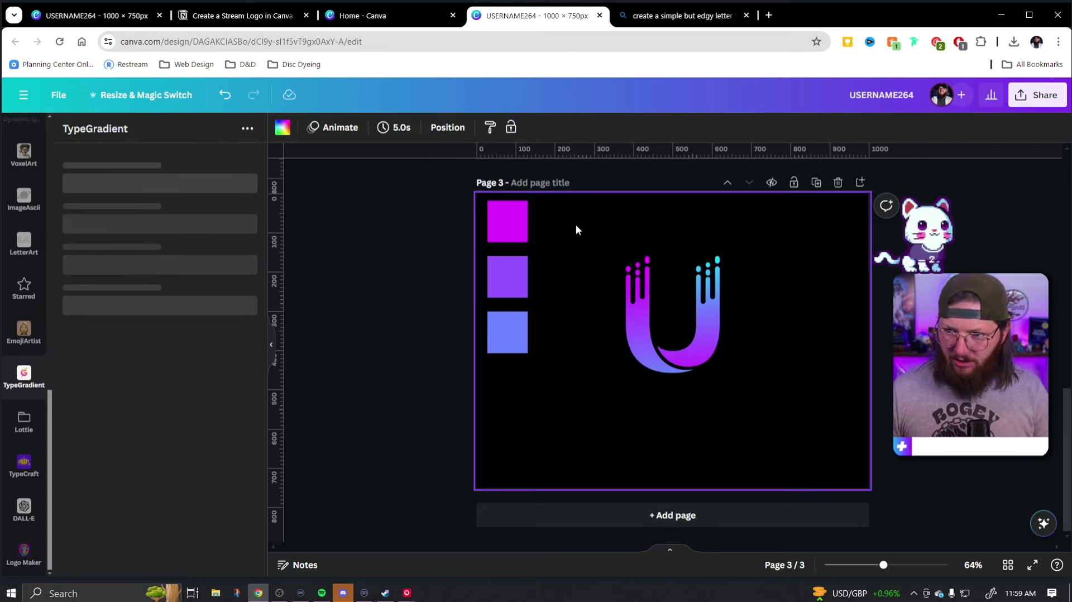
{"action": "key", "text": "t"}
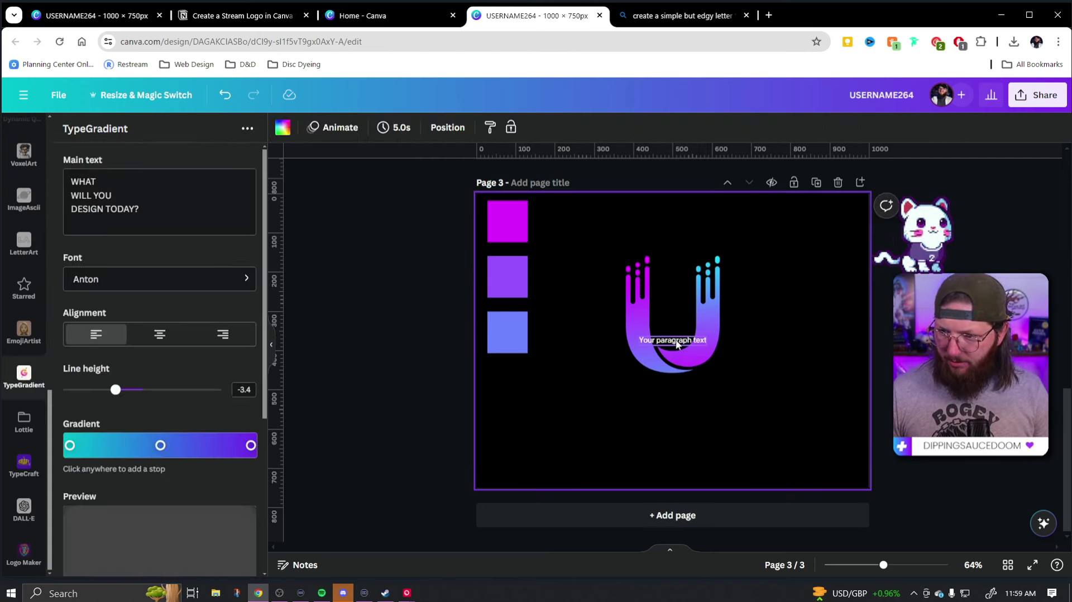
{"action": "left_click_drag", "start_coordinate": [672, 340], "coordinate": [579, 219]}
{"action": "double_click", "coordinate": [579, 218]}
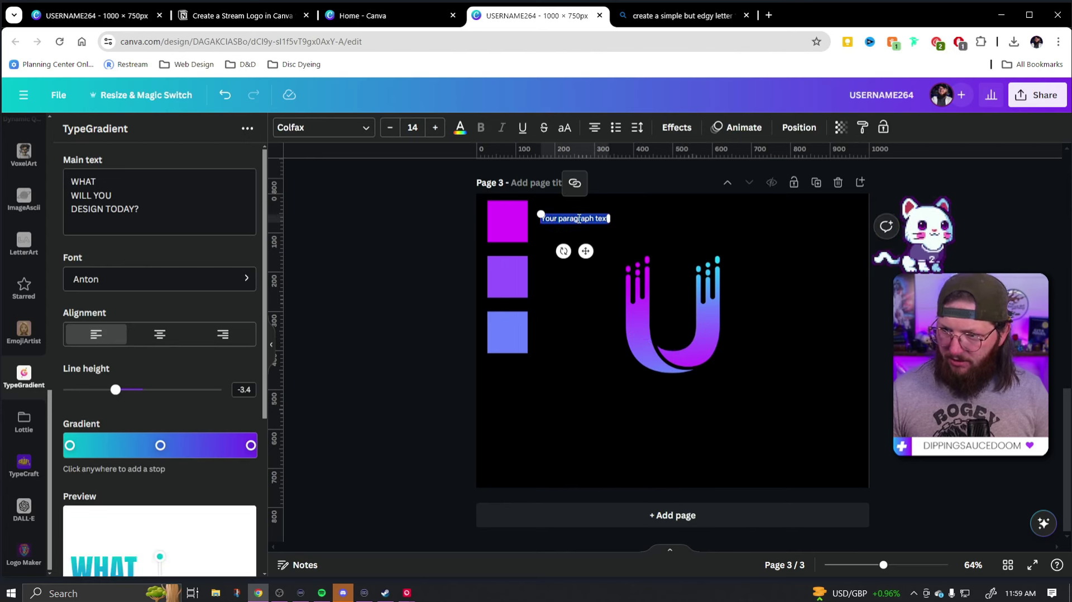
{"action": "type", "text": "#E000FF"}
- Place the #E00EFF label on the magenta square and put copies of it on the two squares below
{"action": "left_click", "coordinate": [366, 249]}
{"action": "left_click_drag", "start_coordinate": [584, 220], "coordinate": [507, 331]}
{"action": "left_click", "coordinate": [426, 271]}
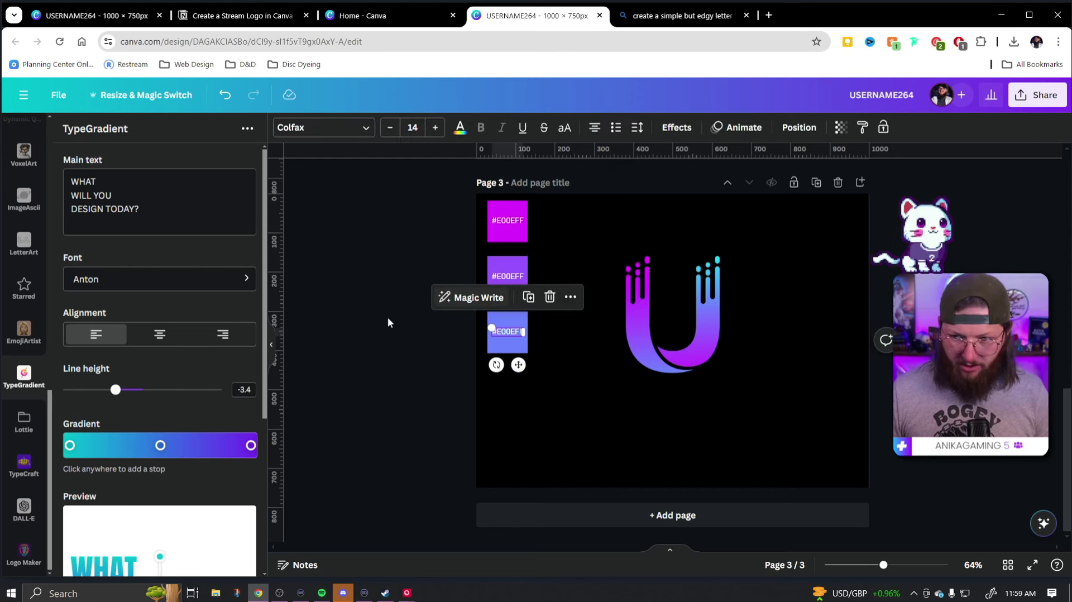
{"action": "left_click", "coordinate": [344, 325]}
- Replace the middle square's label with its own fill code, #9A55FF
{"action": "left_click", "coordinate": [494, 290]}
{"action": "left_click", "coordinate": [344, 127]}
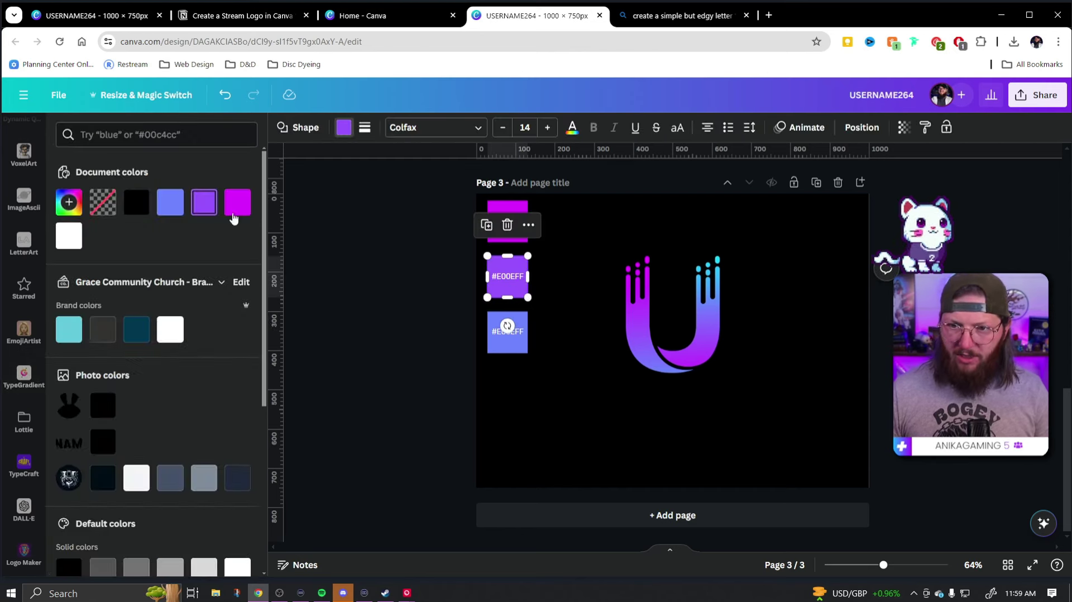
{"action": "left_click", "coordinate": [203, 202]}
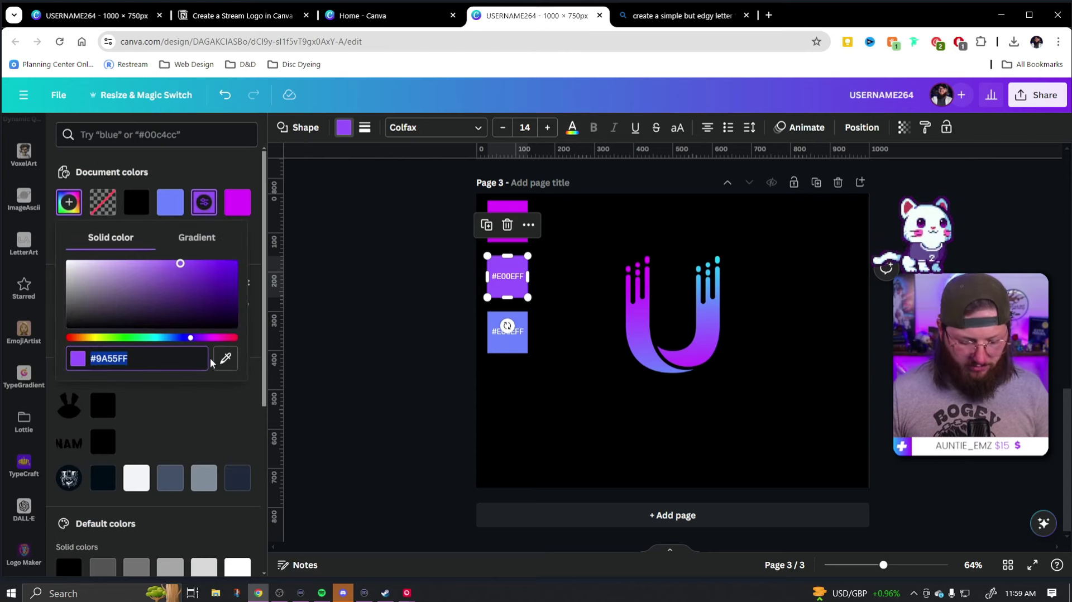
{"action": "key", "text": "ctrl+c"}
{"action": "double_click", "coordinate": [508, 276]}
{"action": "key", "text": "ctrl+v"}
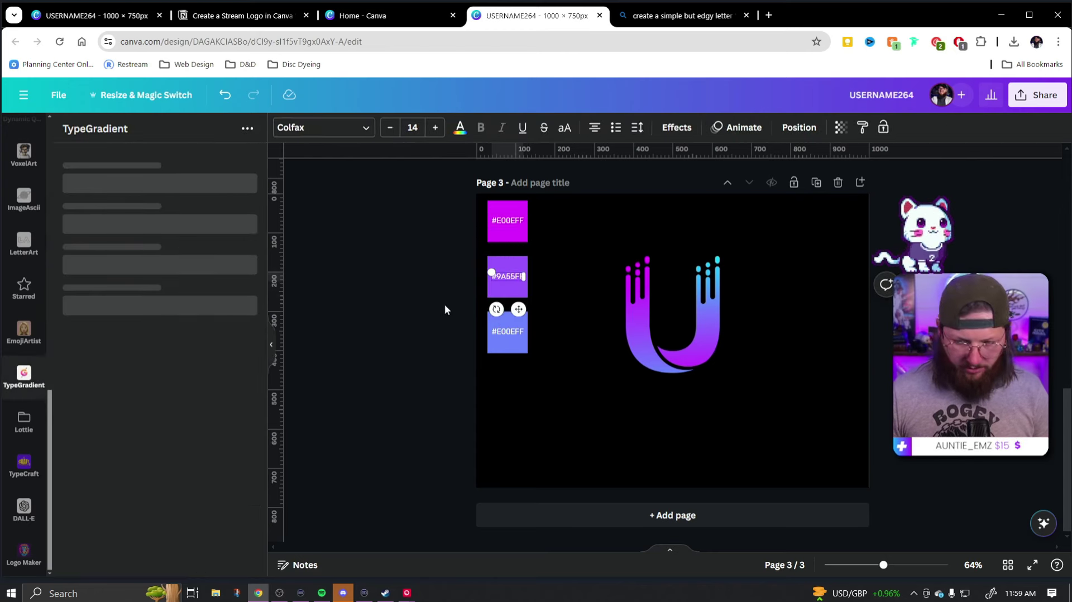
{"action": "left_click", "coordinate": [444, 309]}
- Replace the bottom square's label with its own fill code, #6C83FF
{"action": "left_click", "coordinate": [508, 335]}
{"action": "left_click", "coordinate": [344, 127]}
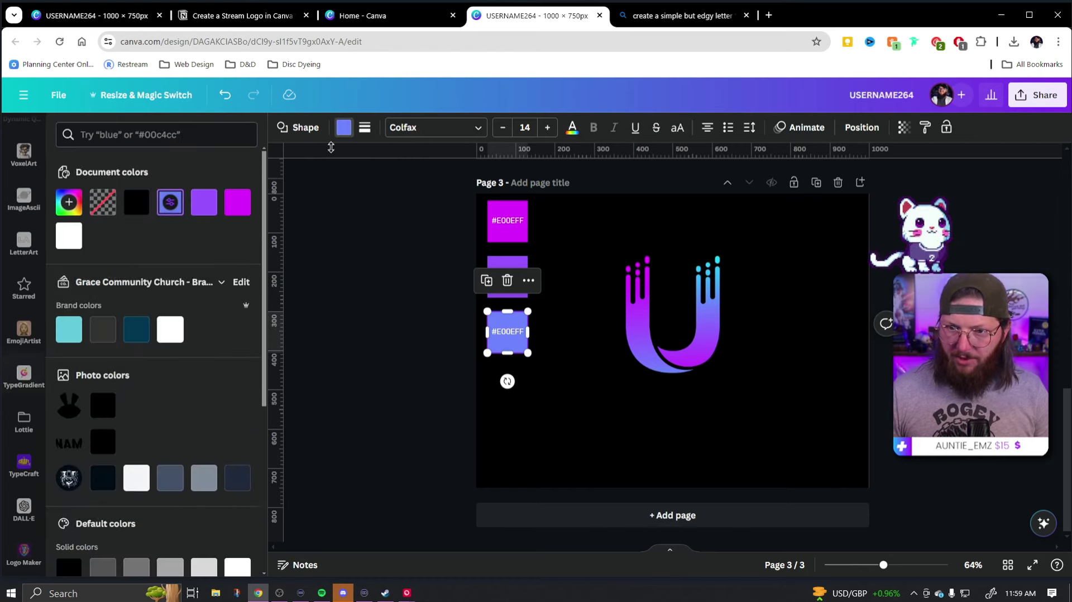
{"action": "left_click", "coordinate": [171, 204]}
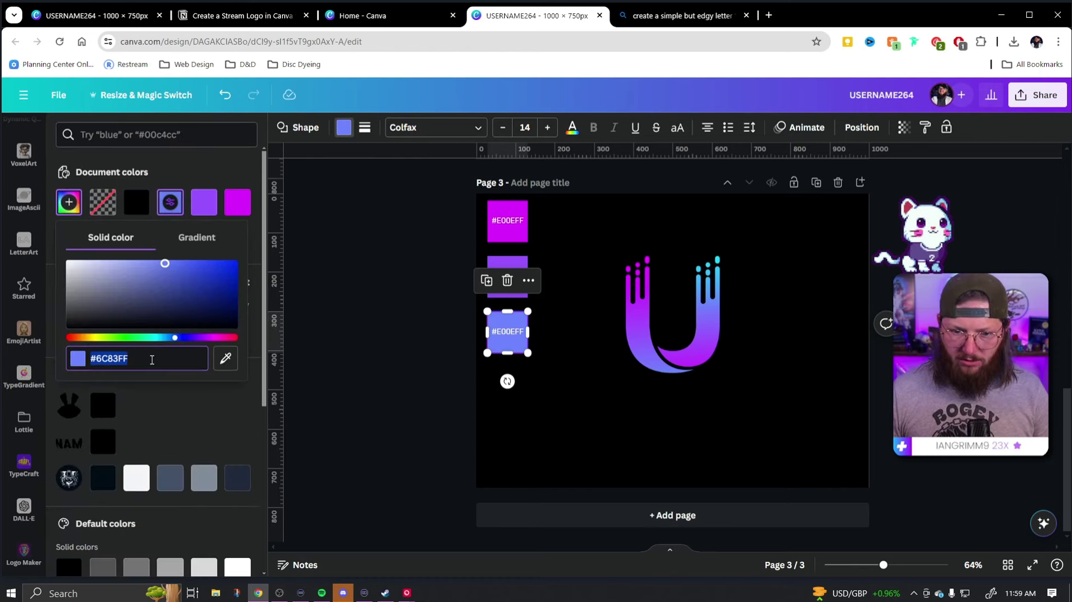
{"action": "left_click", "coordinate": [379, 371]}
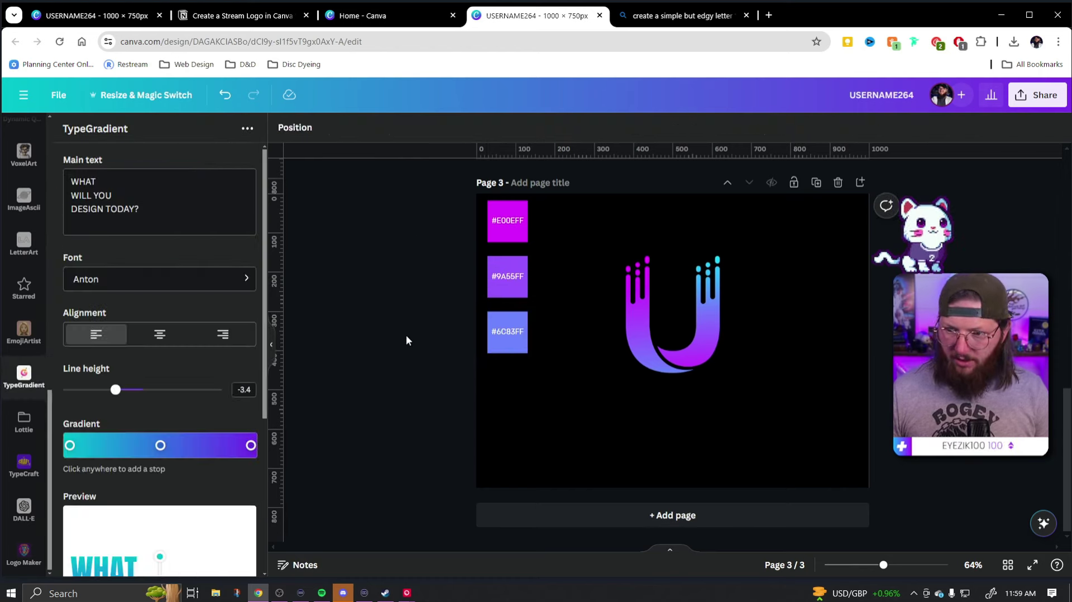
- Replace the TypeGradient sample text with USERNAME264
{"action": "left_click_drag", "start_coordinate": [140, 210], "coordinate": [62, 174]}
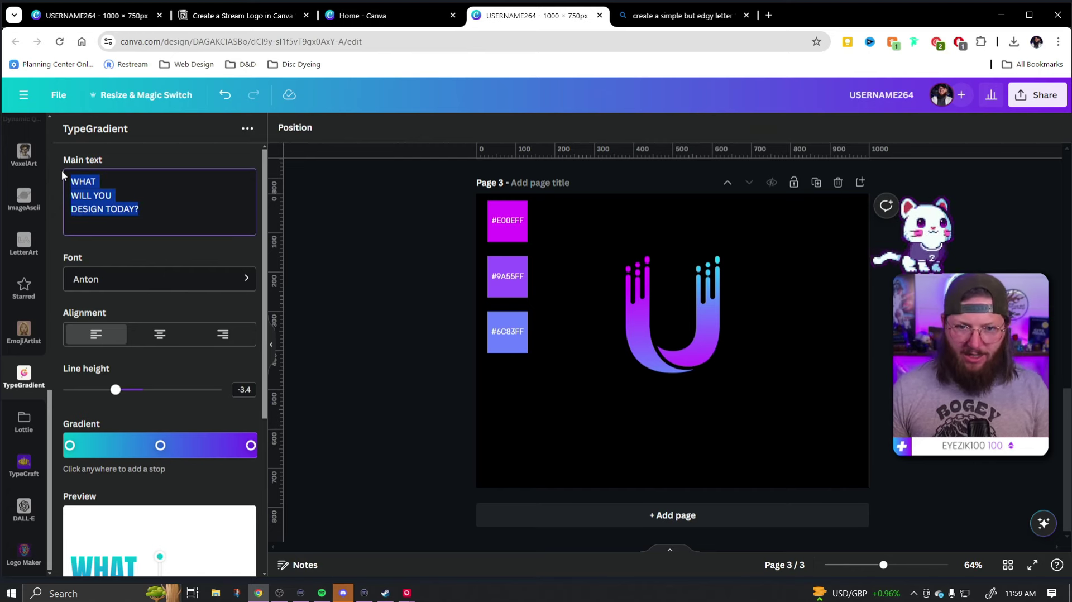
{"action": "type", "text": "USERNAME"}
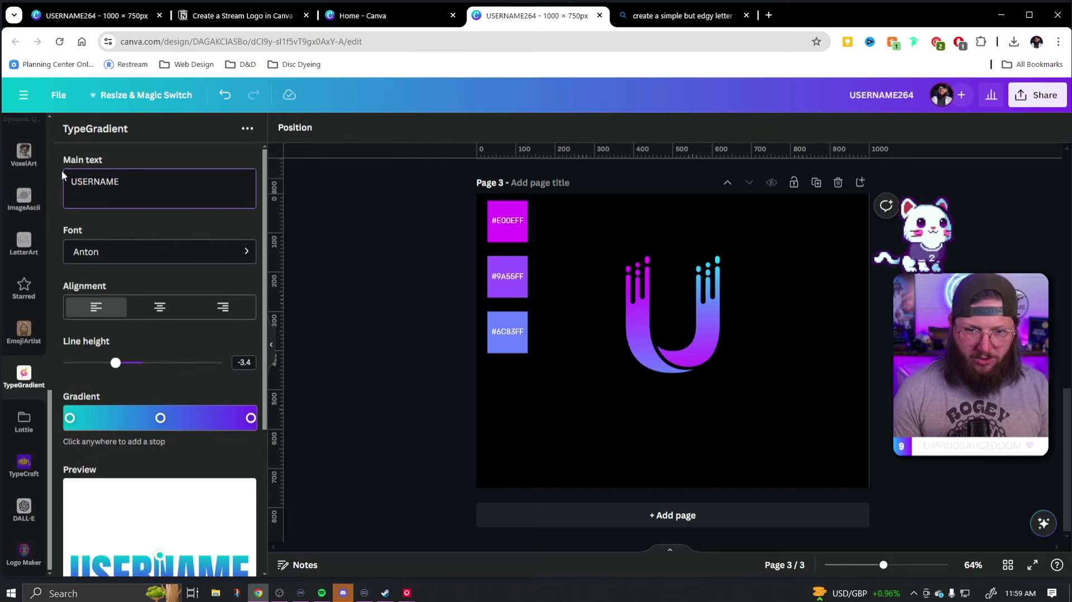
{"action": "type", "text": "264"}
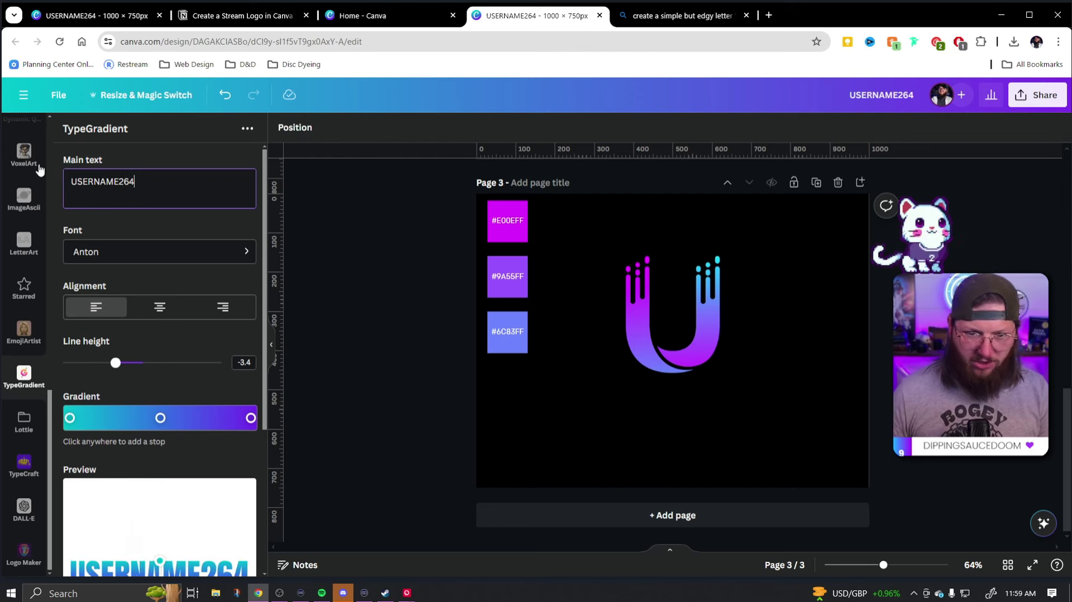
- Set the first color stop of the text gradient to #E00EFF
{"action": "scroll", "coordinate": [186, 311], "scroll_direction": "down", "scroll_amount": 3}
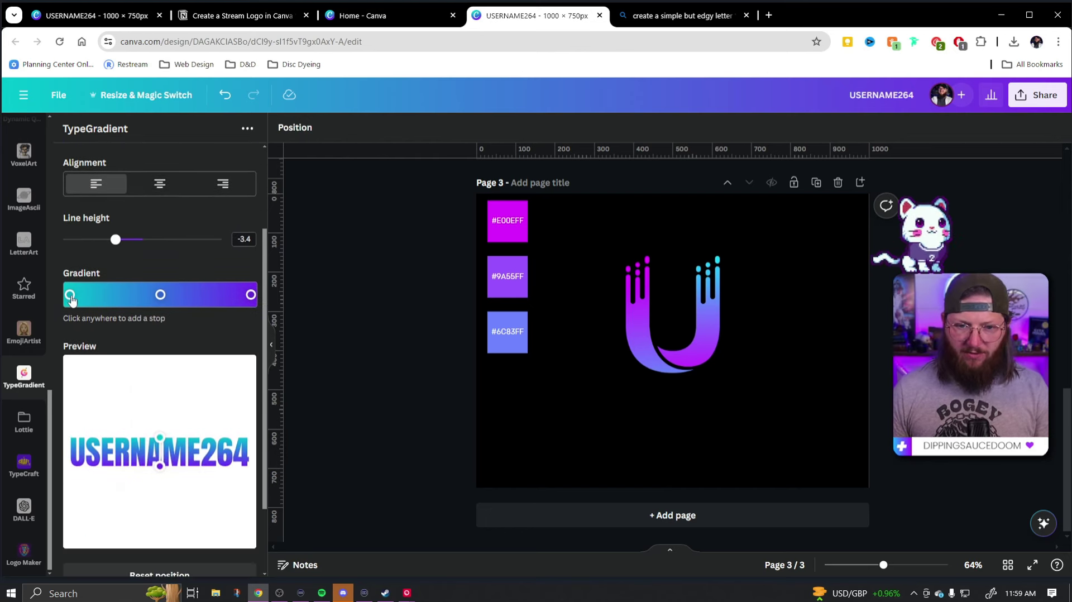
{"action": "left_click", "coordinate": [70, 296]}
{"action": "left_click_drag", "start_coordinate": [126, 419], "coordinate": [98, 421]}
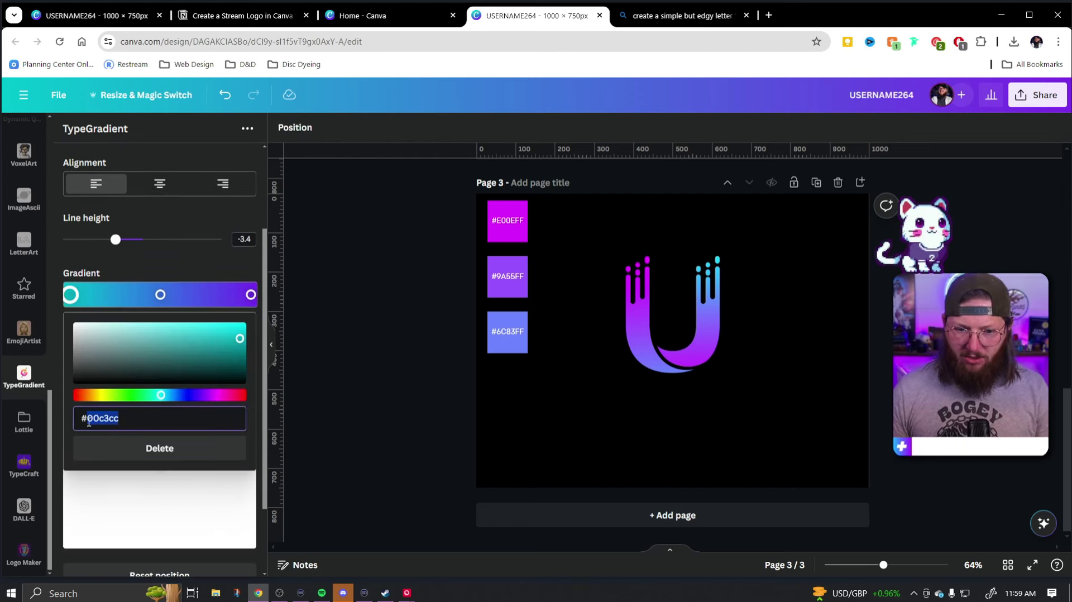
{"action": "type", "text": "E00"}
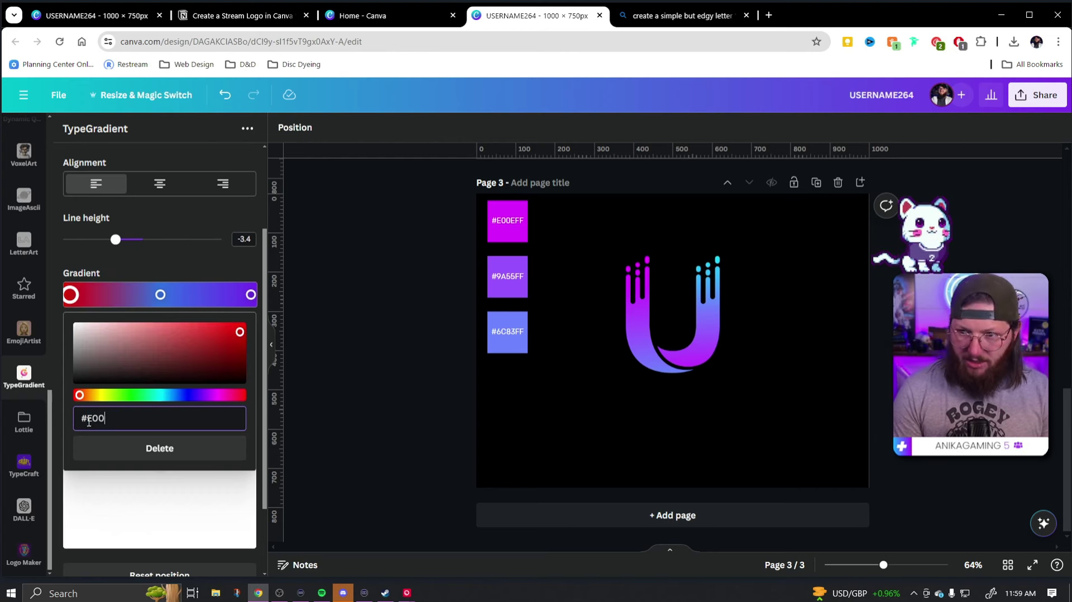
{"action": "type", "text": "EFF"}
- Set the middle color stop of the text gradient to #9A55FF
{"action": "left_click", "coordinate": [160, 294]}
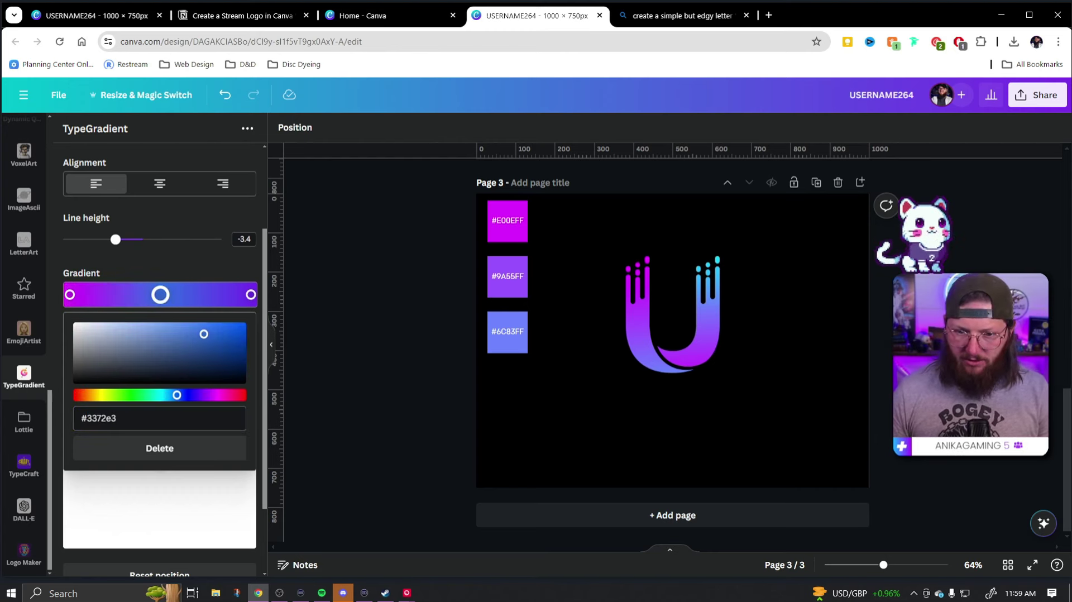
{"action": "left_click_drag", "start_coordinate": [118, 418], "coordinate": [89, 418]}
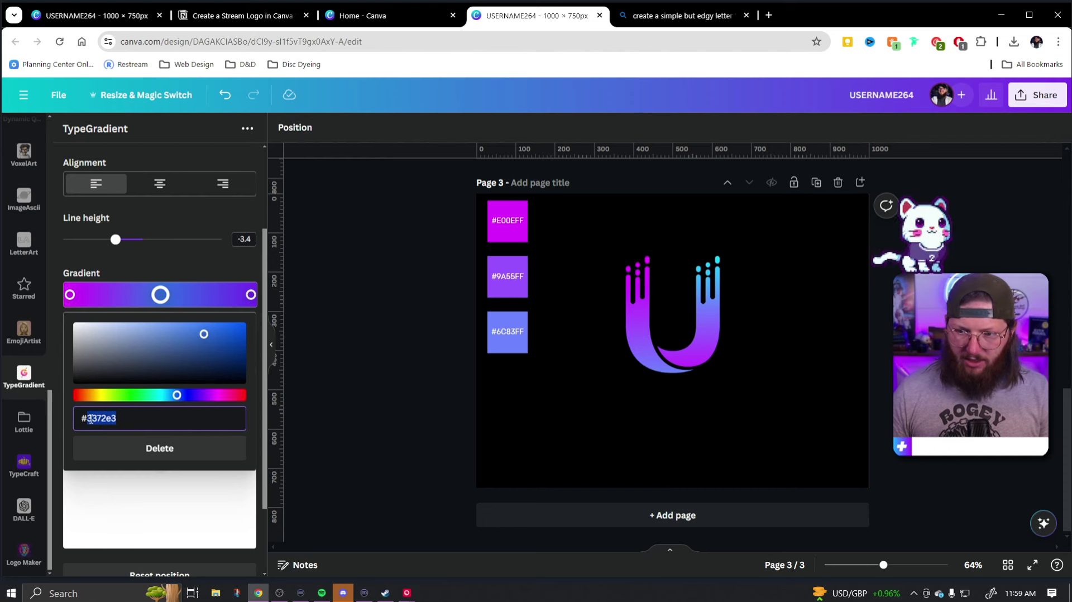
{"action": "type", "text": "9A"}
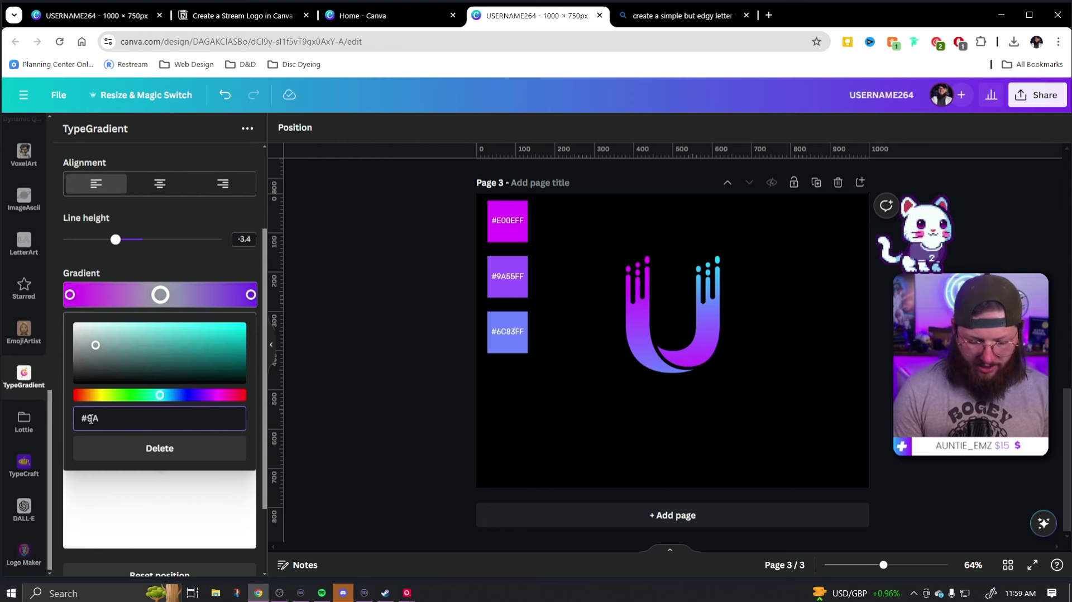
{"action": "type", "text": "55FF"}
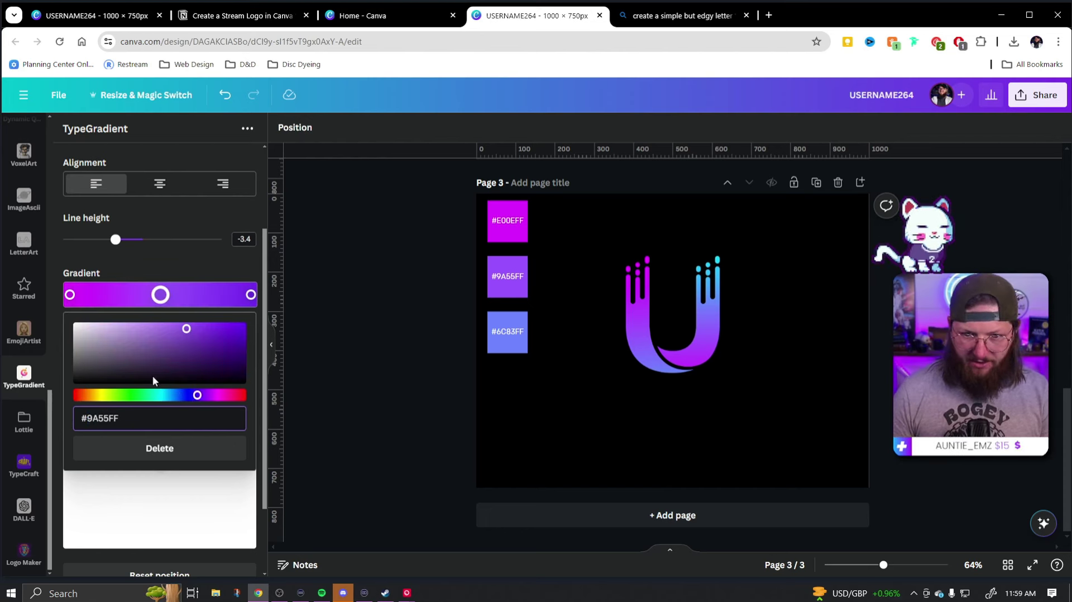
- Set the last color stop of the text gradient to #6C83FF and close the color picker
{"action": "left_click", "coordinate": [251, 294]}
{"action": "left_click_drag", "start_coordinate": [131, 419], "coordinate": [93, 417]}
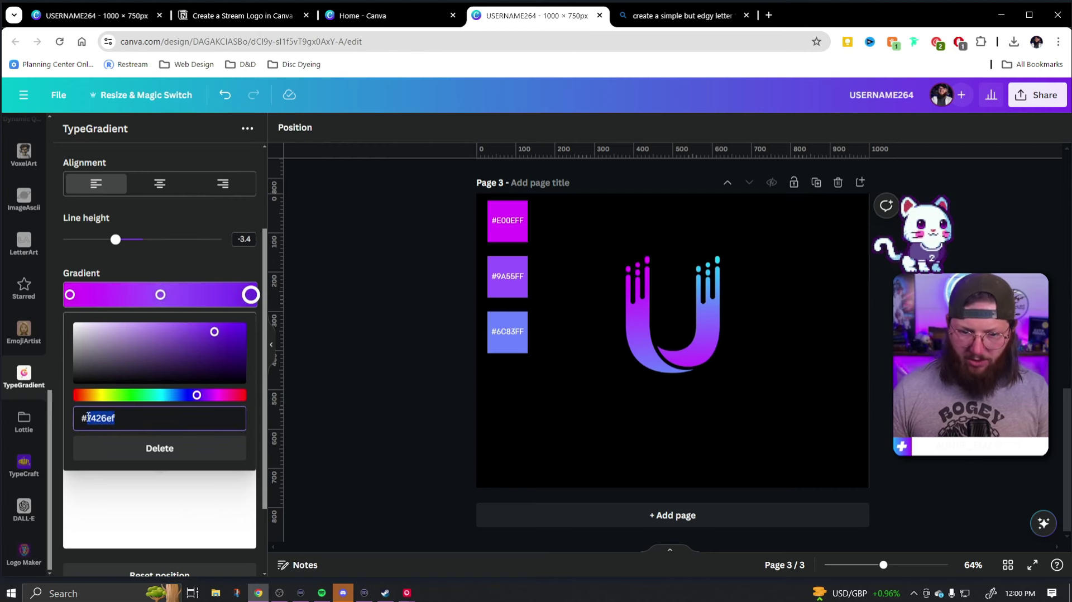
{"action": "type", "text": "6"}
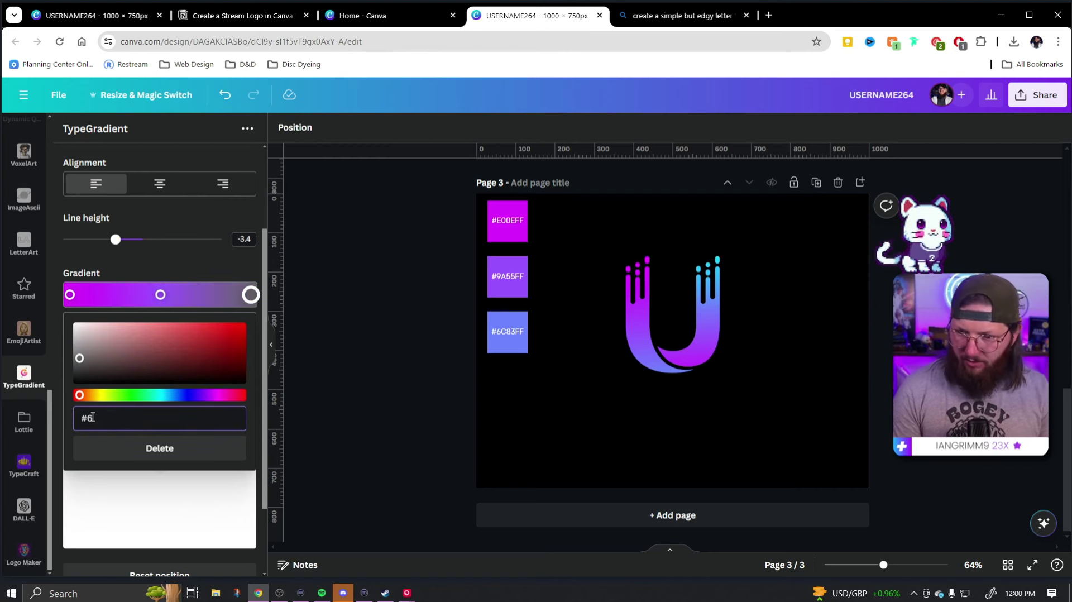
{"action": "type", "text": "C"}
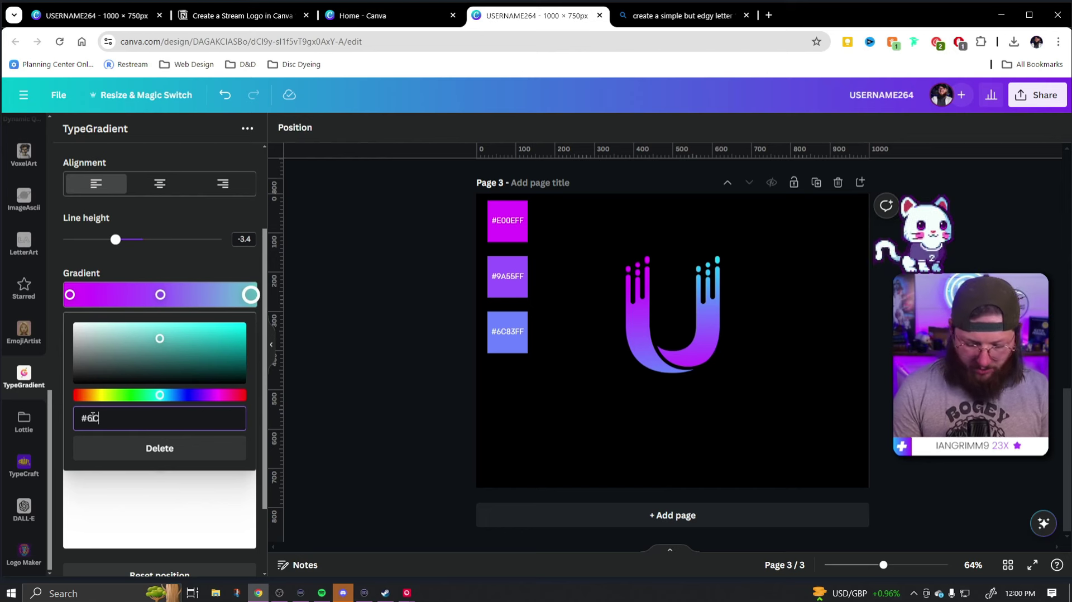
{"action": "type", "text": "83FF"}
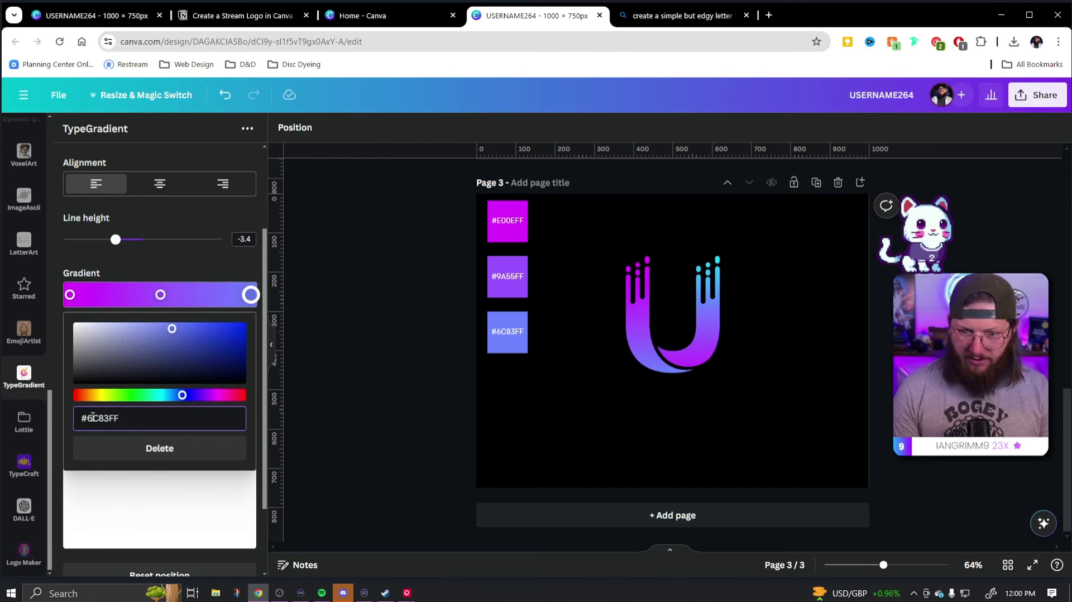
{"action": "left_click", "coordinate": [216, 260]}
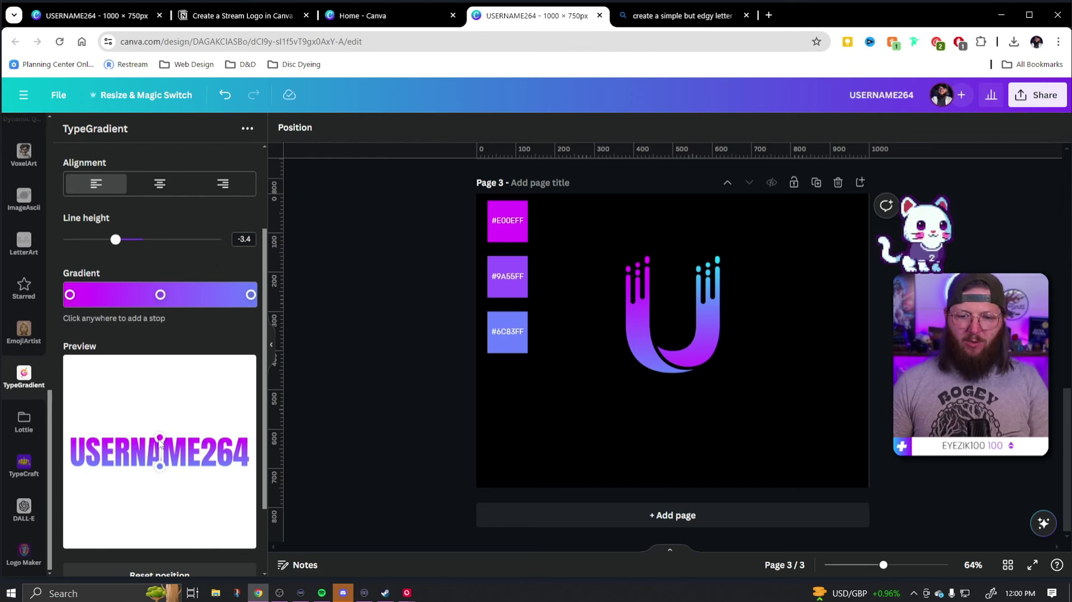
- Try a slanted gradient direction across the USERNAME264 preview and bring it back to vertical
{"action": "left_click_drag", "start_coordinate": [161, 439], "coordinate": [103, 444]}
{"action": "left_click_drag", "start_coordinate": [159, 465], "coordinate": [246, 465]}
{"action": "left_click_drag", "start_coordinate": [104, 445], "coordinate": [162, 445]}
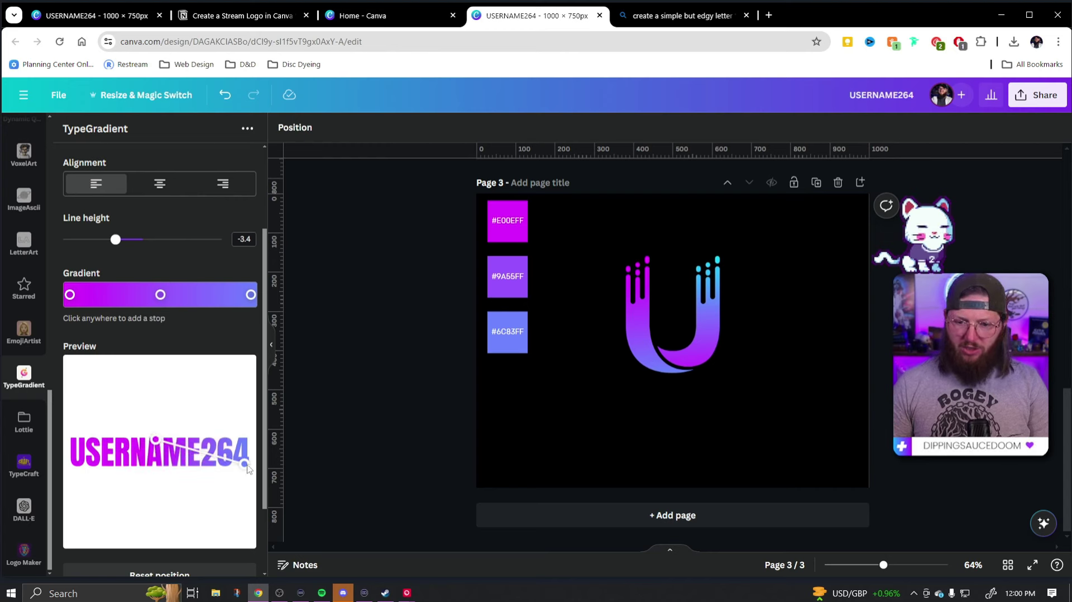
{"action": "left_click_drag", "start_coordinate": [246, 466], "coordinate": [153, 471]}
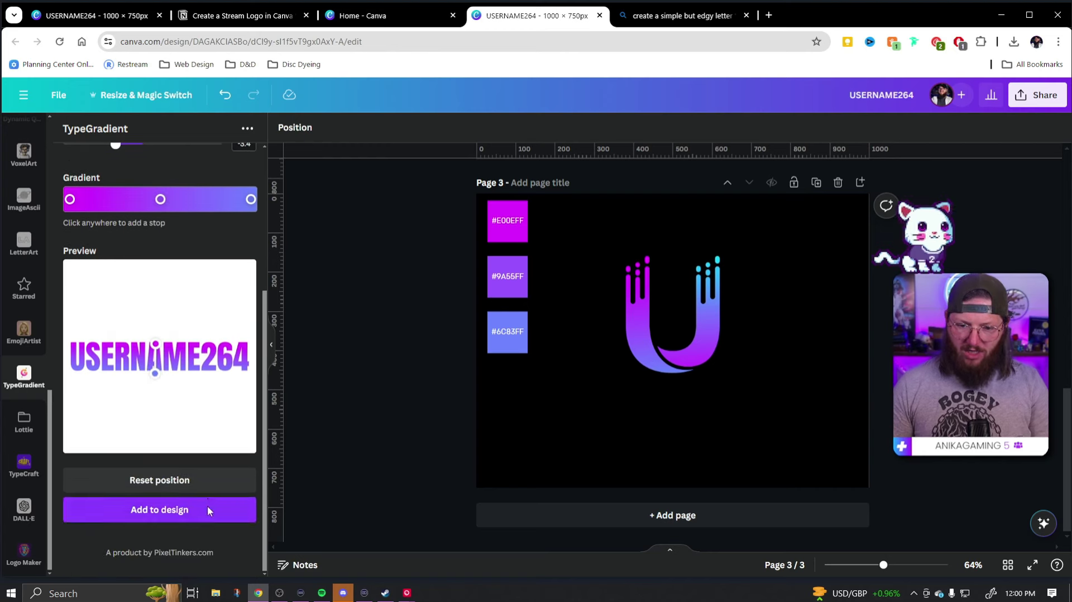
- Add the gradient USERNAME264 text to the design and place it centered below the U graphic
{"action": "scroll", "coordinate": [206, 504], "scroll_direction": "down", "scroll_amount": 2}
{"action": "left_click", "coordinate": [159, 510]}
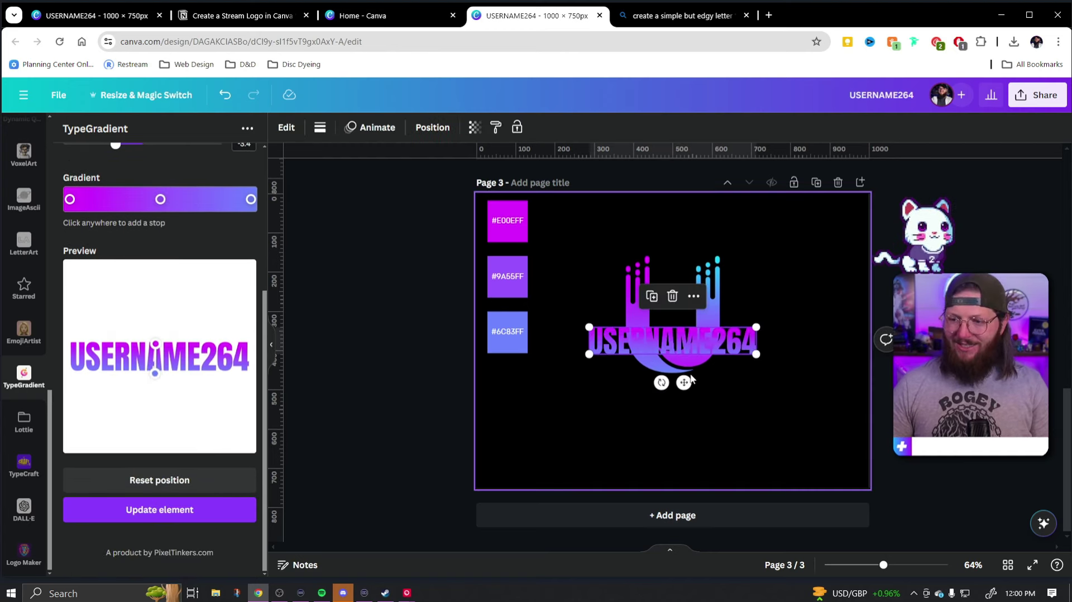
{"action": "left_click_drag", "start_coordinate": [708, 342], "coordinate": [708, 410]}
{"action": "left_click", "coordinate": [769, 454]}
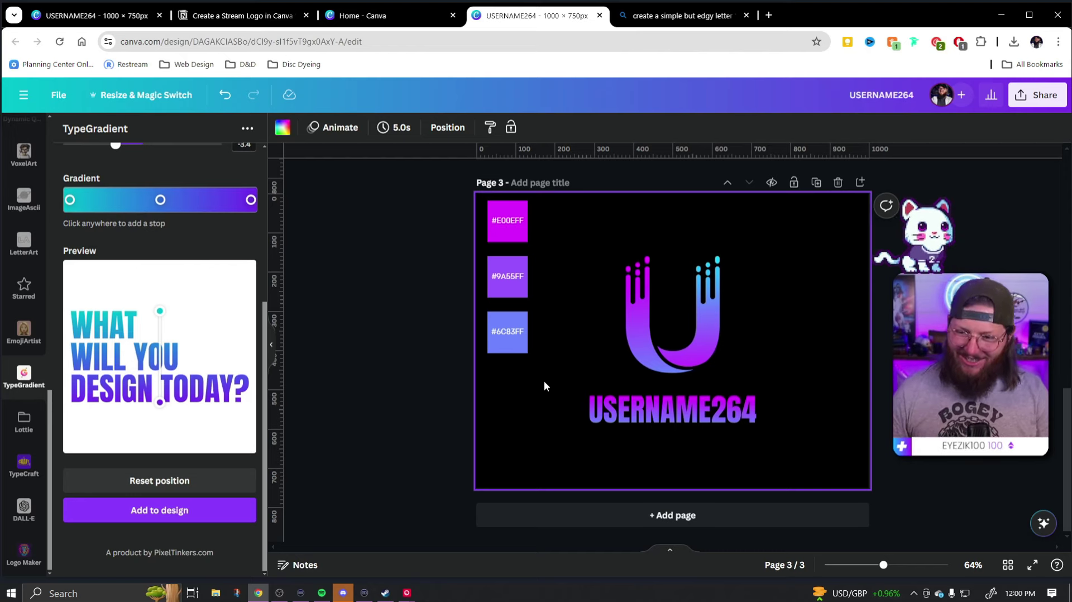
{"action": "left_click_drag", "start_coordinate": [545, 382], "coordinate": [782, 454]}
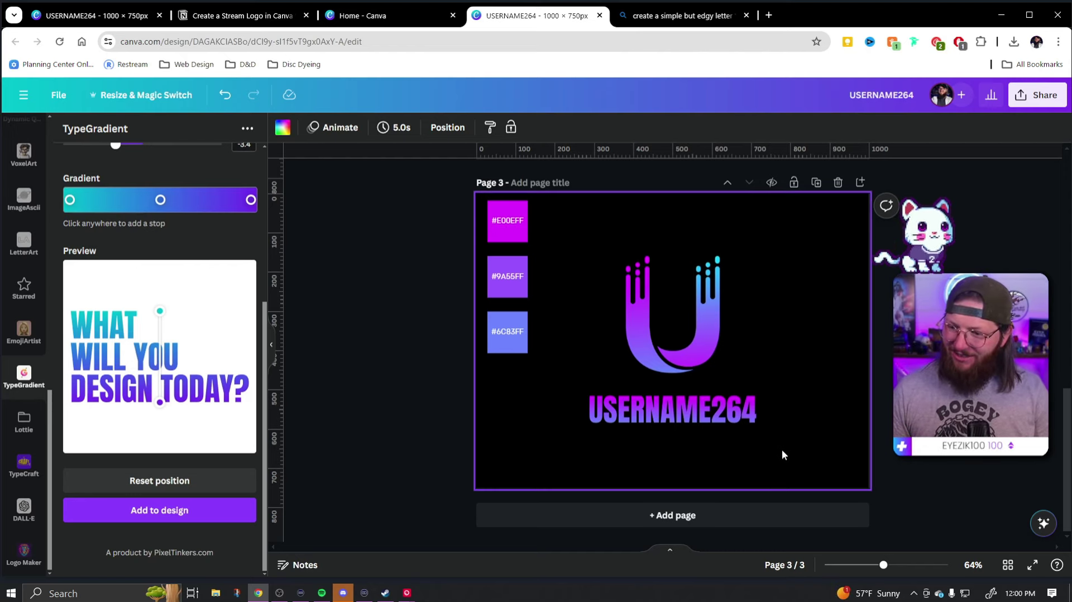
{"action": "left_click", "coordinate": [706, 330]}
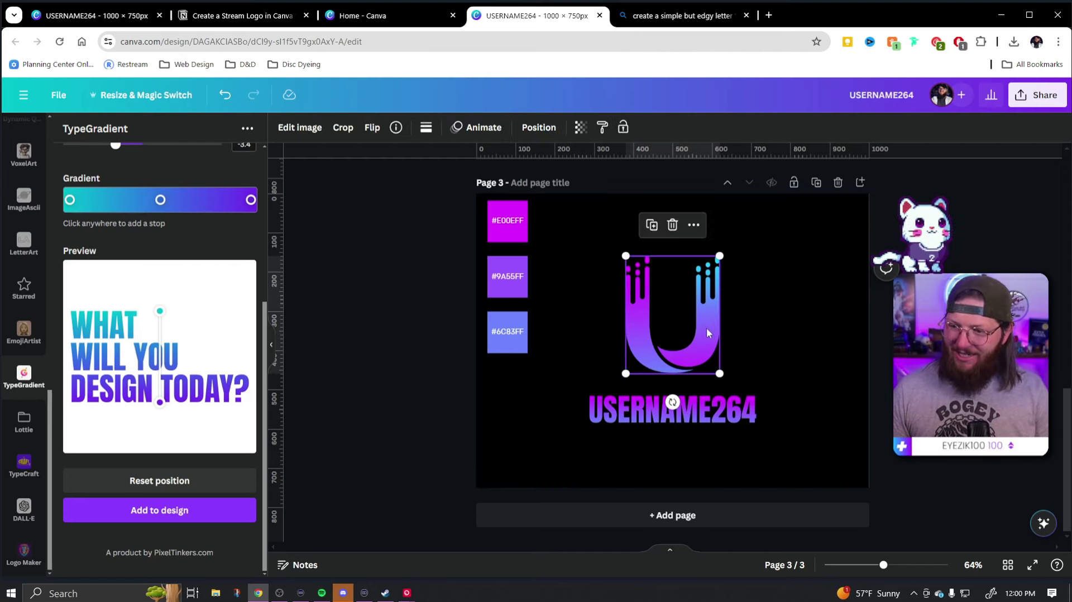
{"action": "left_click", "coordinate": [757, 413]}
{"action": "left_click", "coordinate": [564, 320]}
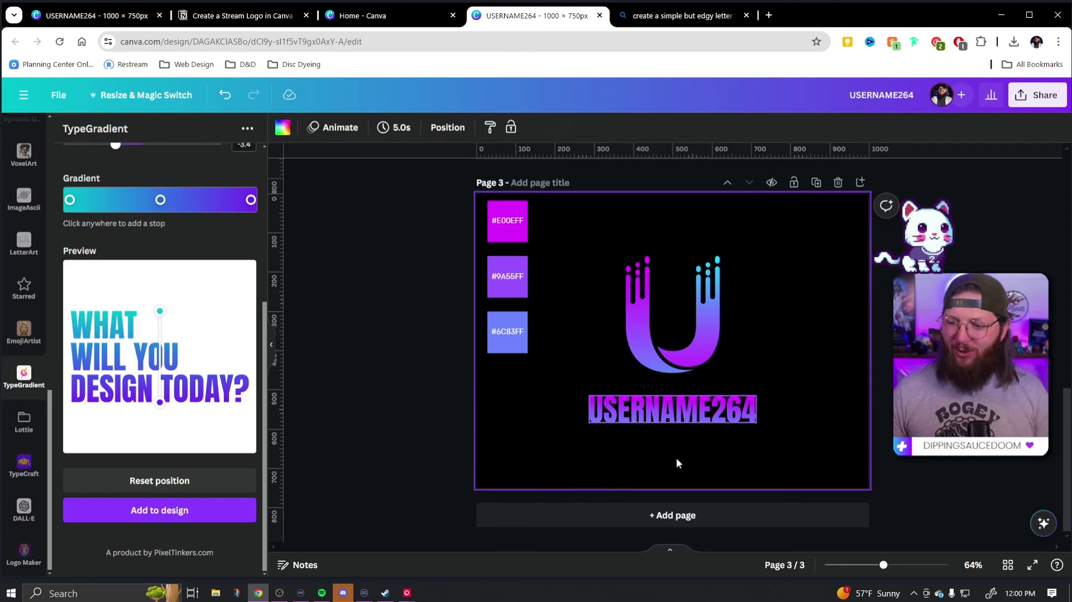
- Add a fourth page to the design and open the EmojiArtist app from an apps search for EMOJI
{"action": "left_click", "coordinate": [694, 519]}
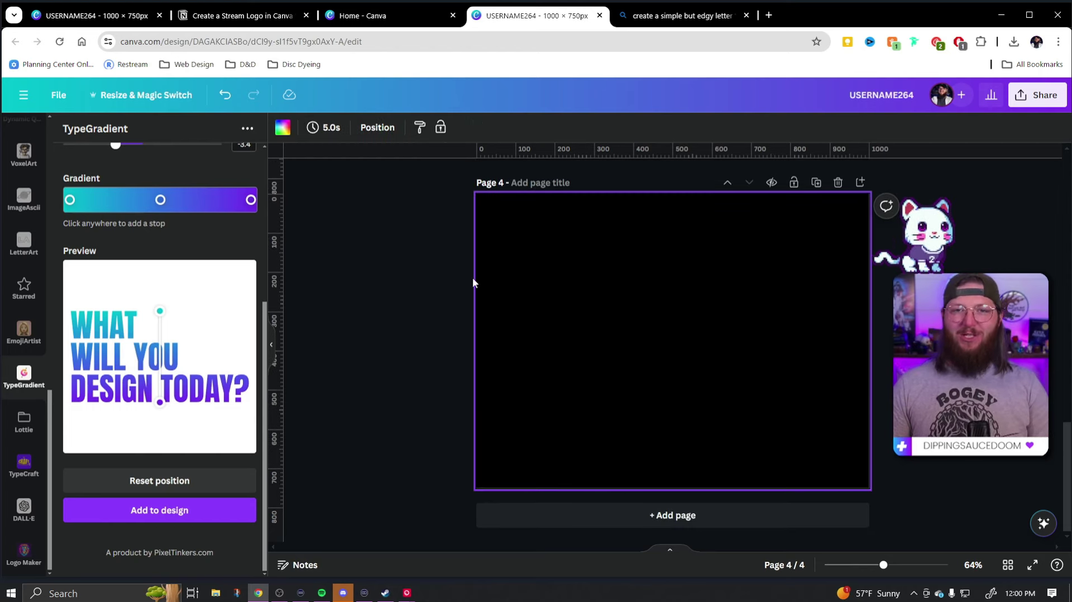
{"action": "left_click", "coordinate": [403, 317]}
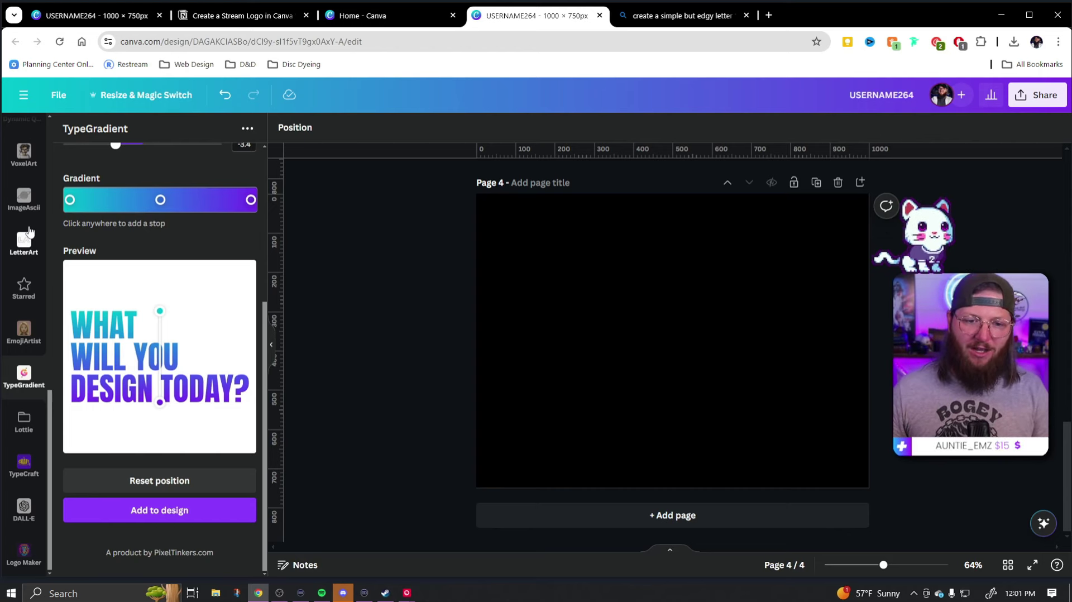
{"action": "scroll", "coordinate": [25, 307], "scroll_direction": "up", "scroll_amount": 4}
{"action": "scroll", "coordinate": [29, 268], "scroll_direction": "up", "scroll_amount": 3}
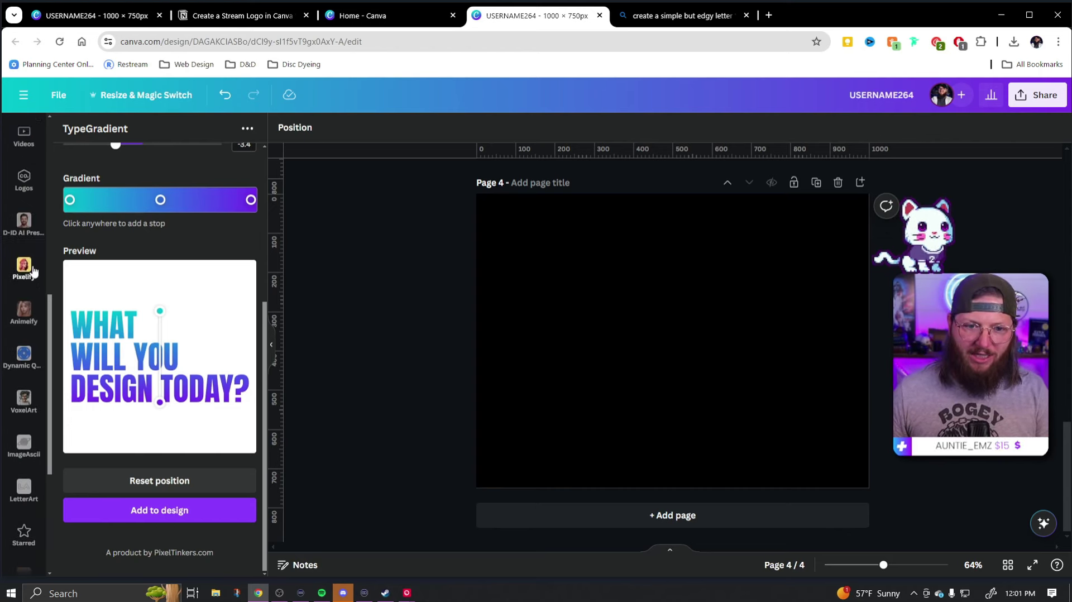
{"action": "scroll", "coordinate": [28, 285], "scroll_direction": "up", "scroll_amount": 3}
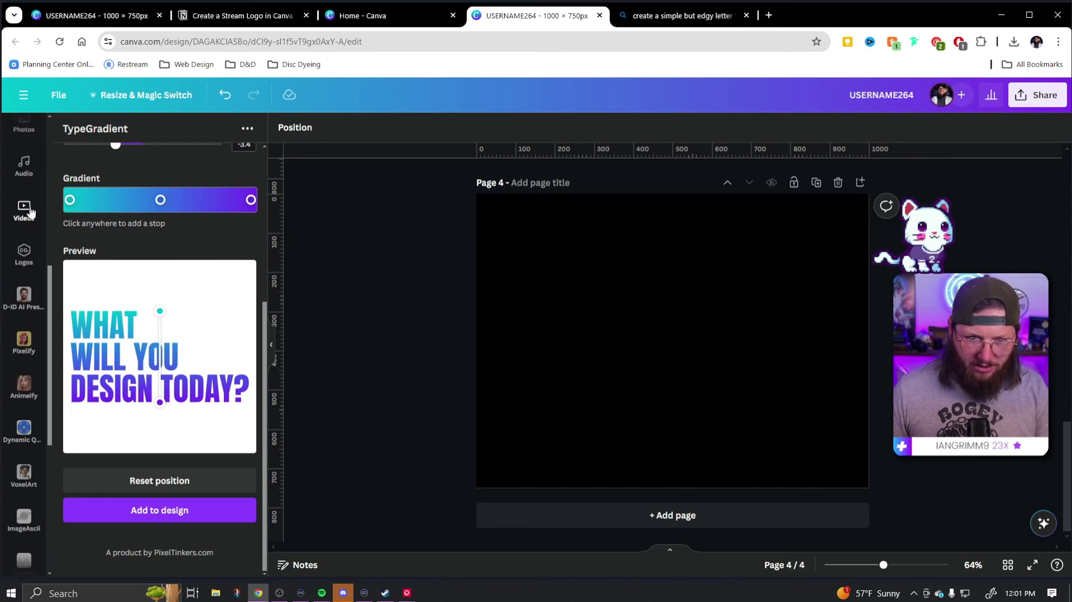
{"action": "left_click", "coordinate": [24, 178]}
{"action": "double_click", "coordinate": [133, 141]}
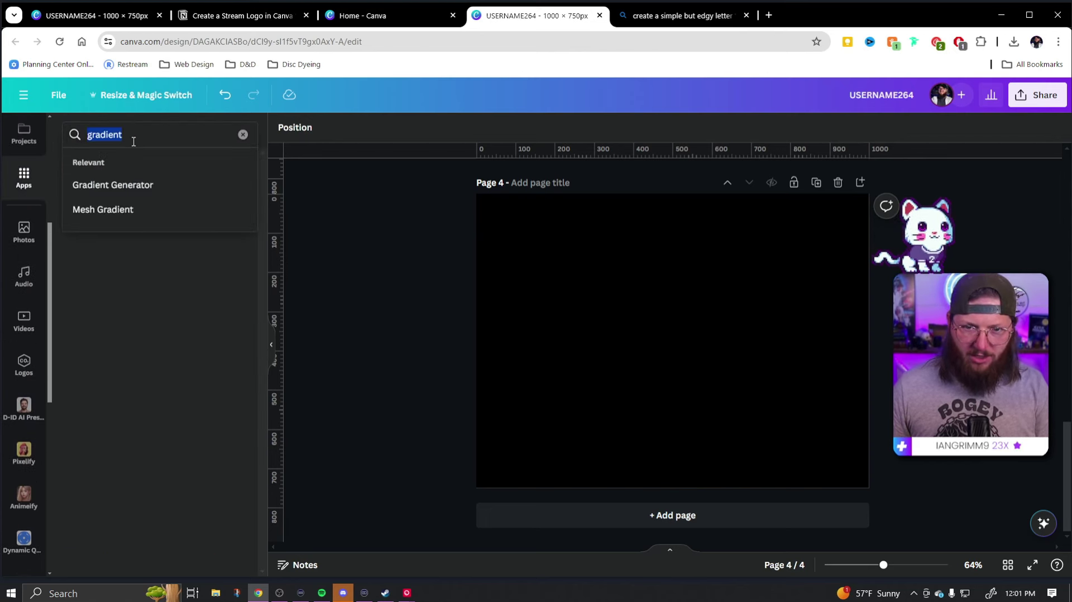
{"action": "type", "text": "EMOJI"}
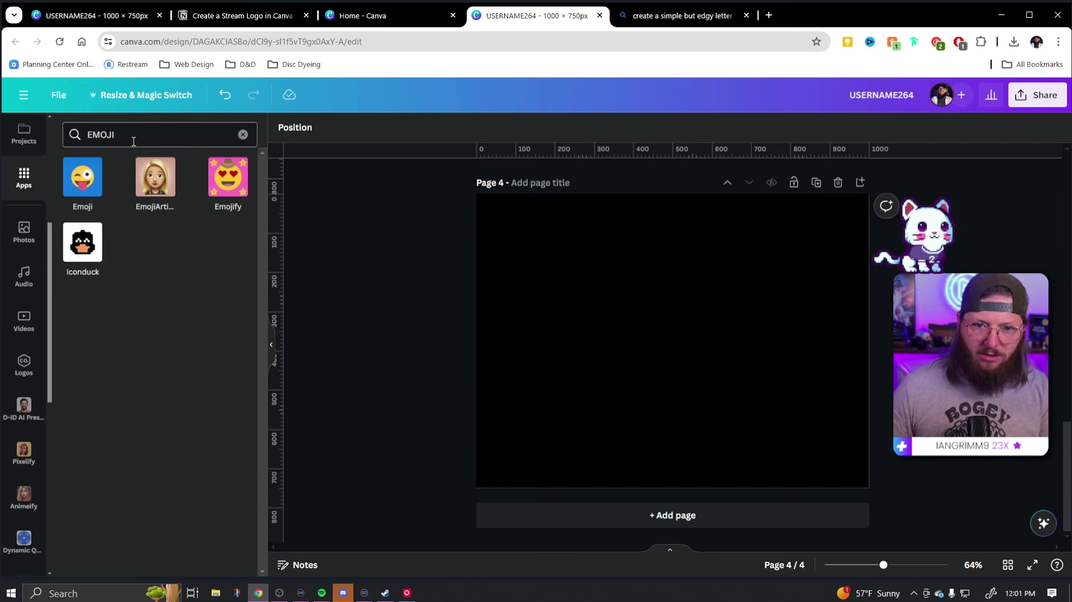
{"action": "left_click", "coordinate": [157, 187]}
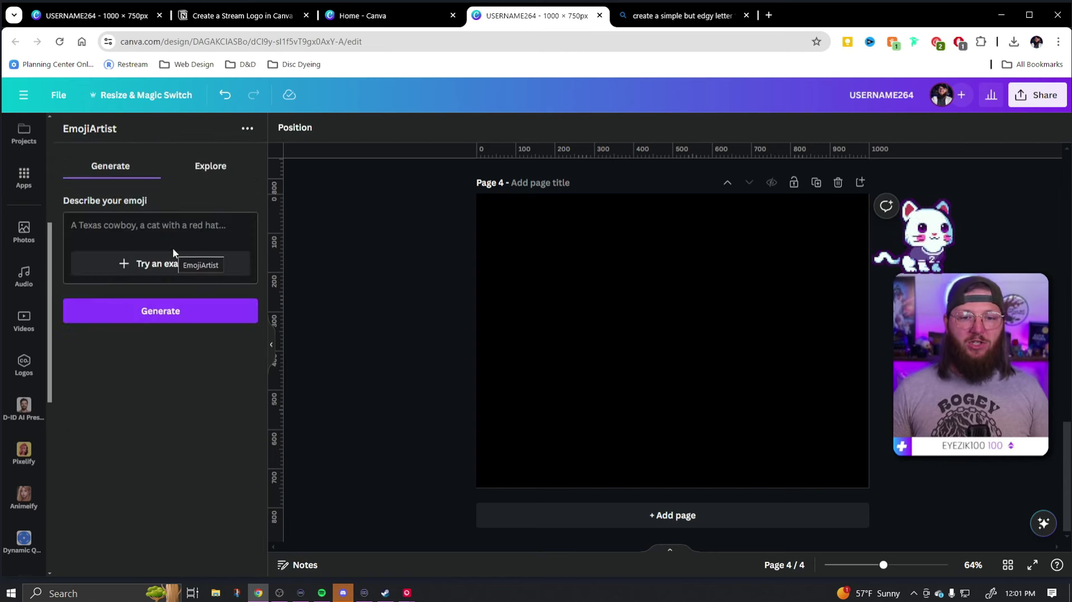
- Describe the emoji in EmojiArtist as "a lion in a cowboy hat"
{"action": "left_click", "coordinate": [192, 235]}
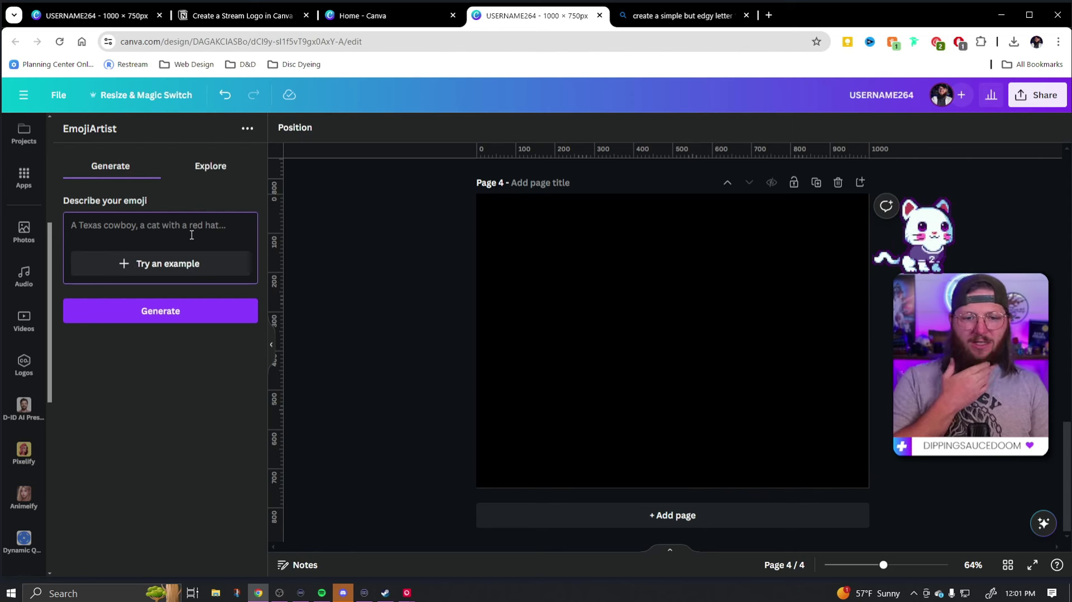
{"action": "type", "text": "a lion in a cow"}
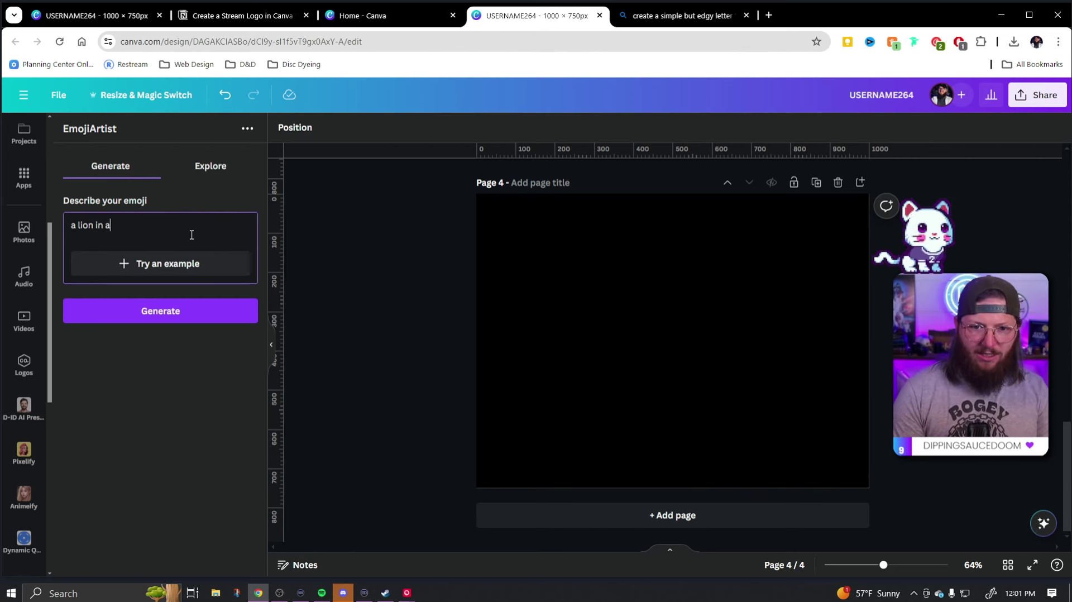
{"action": "type", "text": "boy hat"}
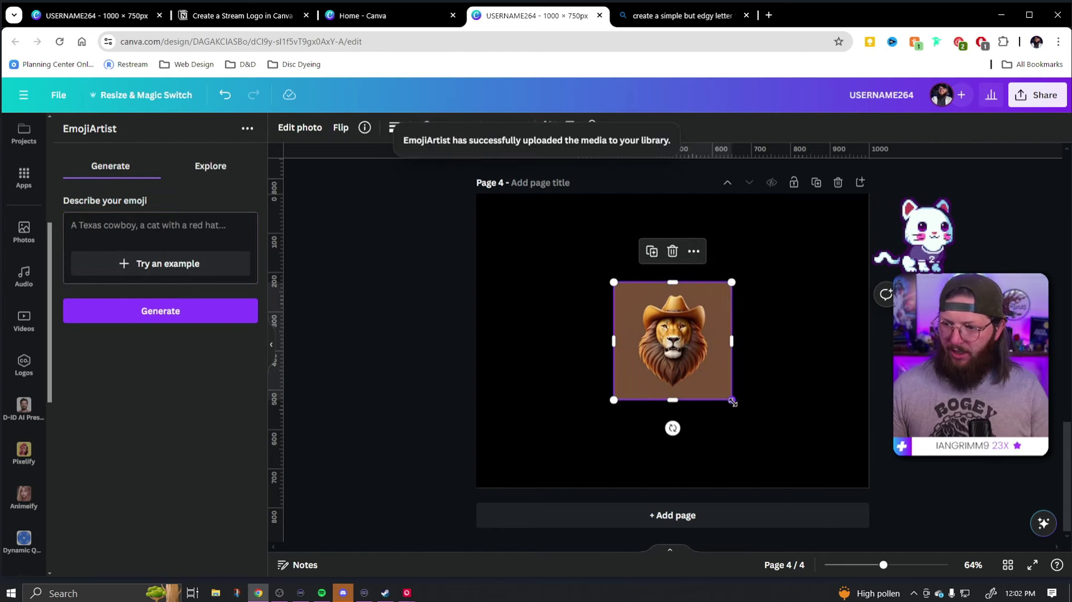
- Enlarge the lion emoji and generate another one in EmojiArtist described as "a smiling cartoon lion in a cowboy hat"
{"action": "left_click_drag", "start_coordinate": [733, 401], "coordinate": [772, 439]}
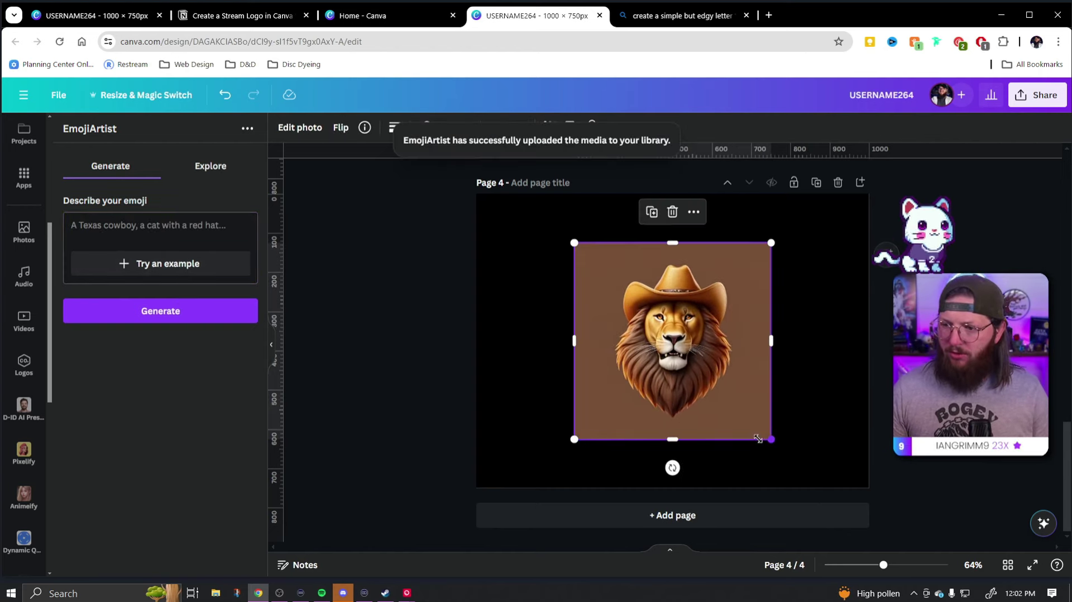
{"action": "left_click", "coordinate": [440, 390]}
{"action": "left_click", "coordinate": [203, 233]}
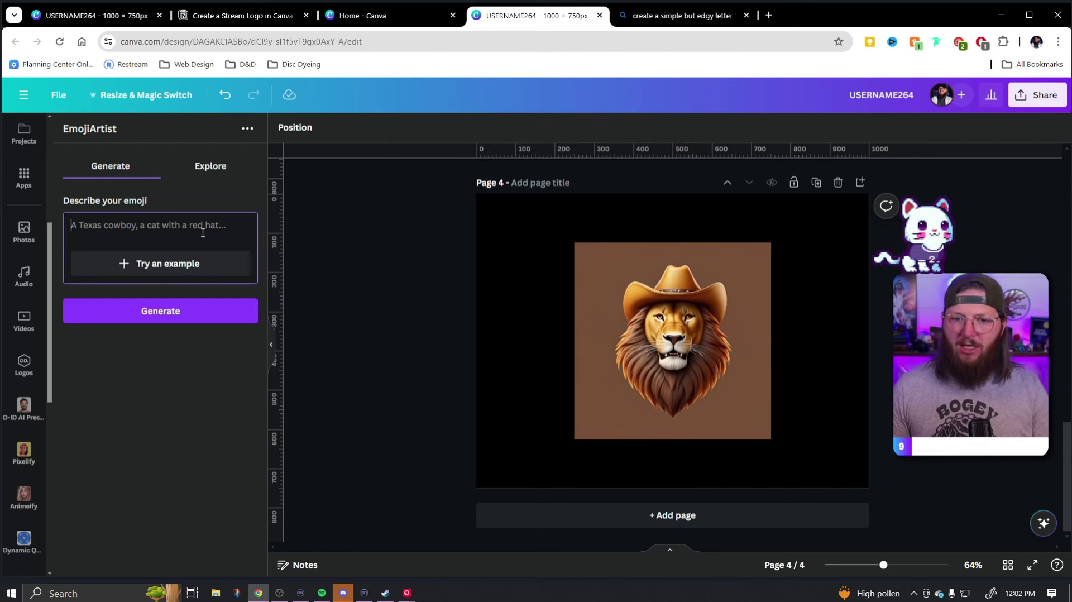
{"action": "type", "text": "a smi"}
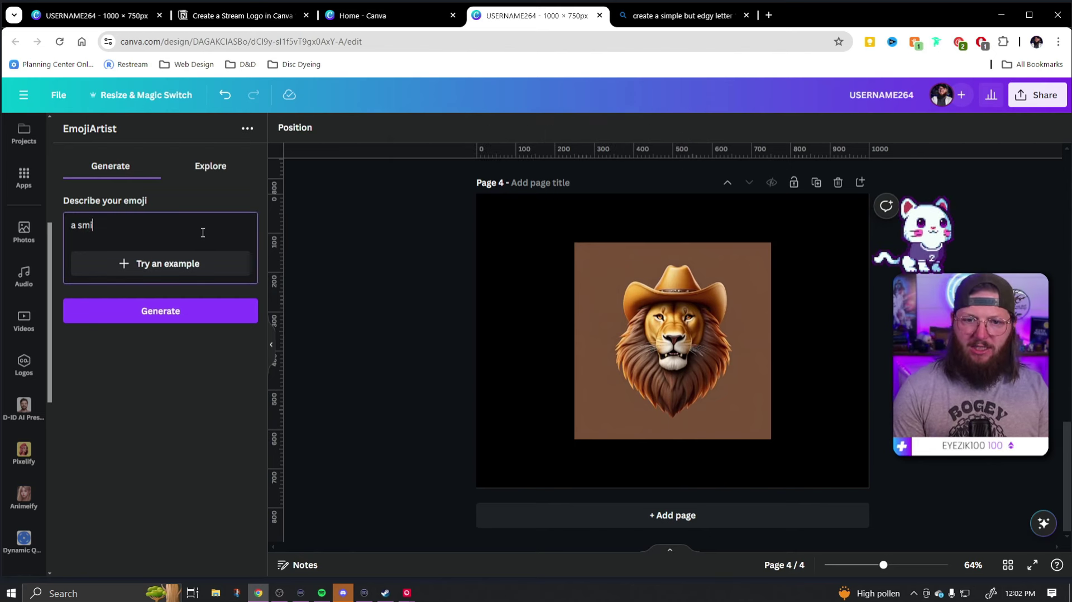
{"action": "type", "text": "ling "}
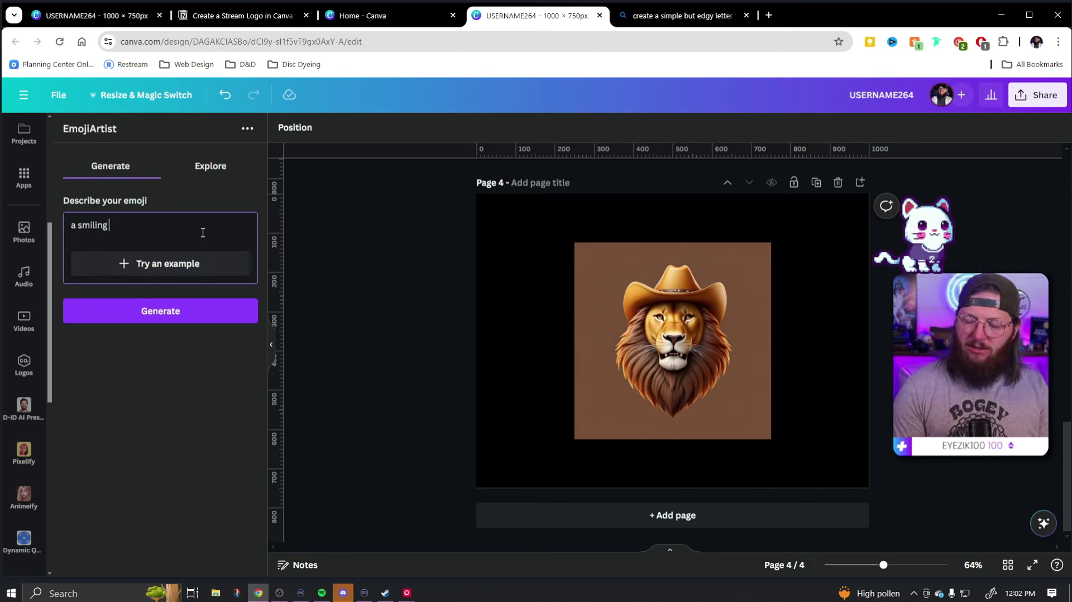
{"action": "type", "text": "cartoon lion "}
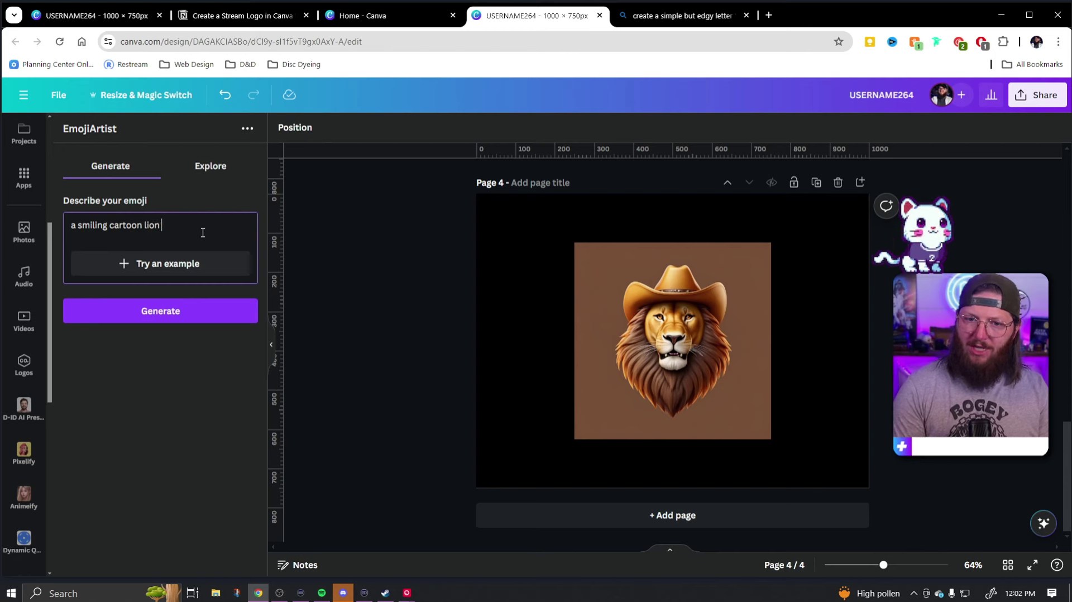
{"action": "type", "text": "in a cowbpy hat"}
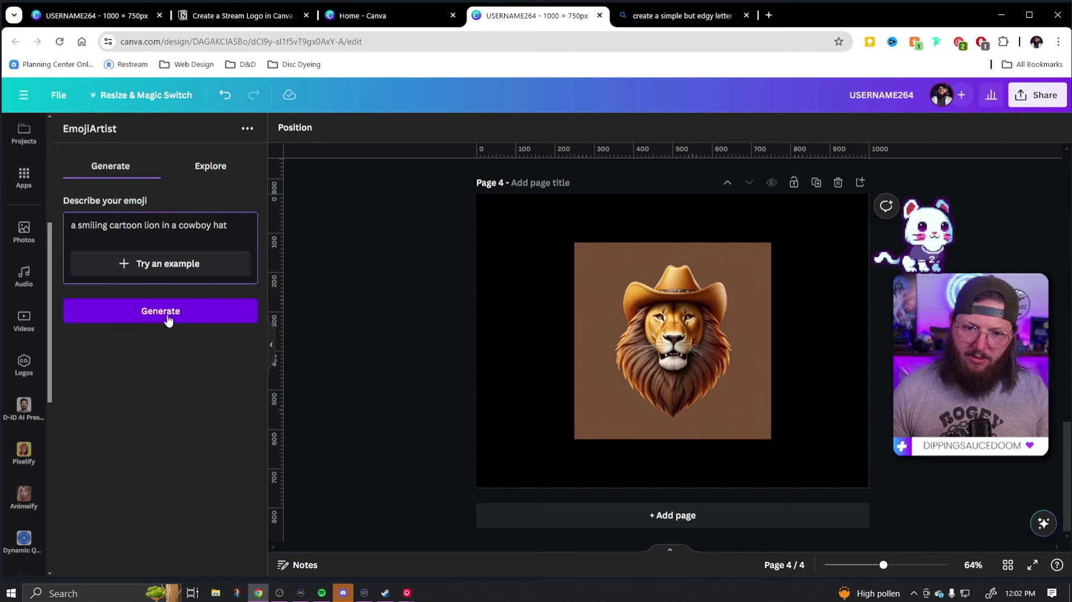
{"action": "left_click", "coordinate": [167, 316]}
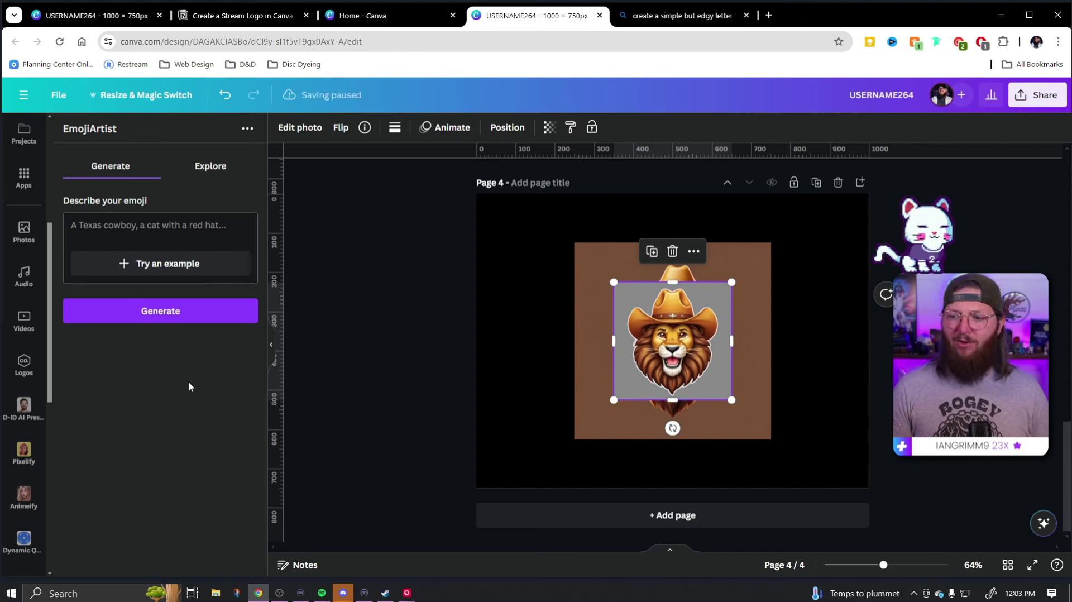
- Delete the brown-background lion and enlarge the smiling cartoon lion to about 600 px, centered on the page
{"action": "left_click", "coordinate": [676, 424]}
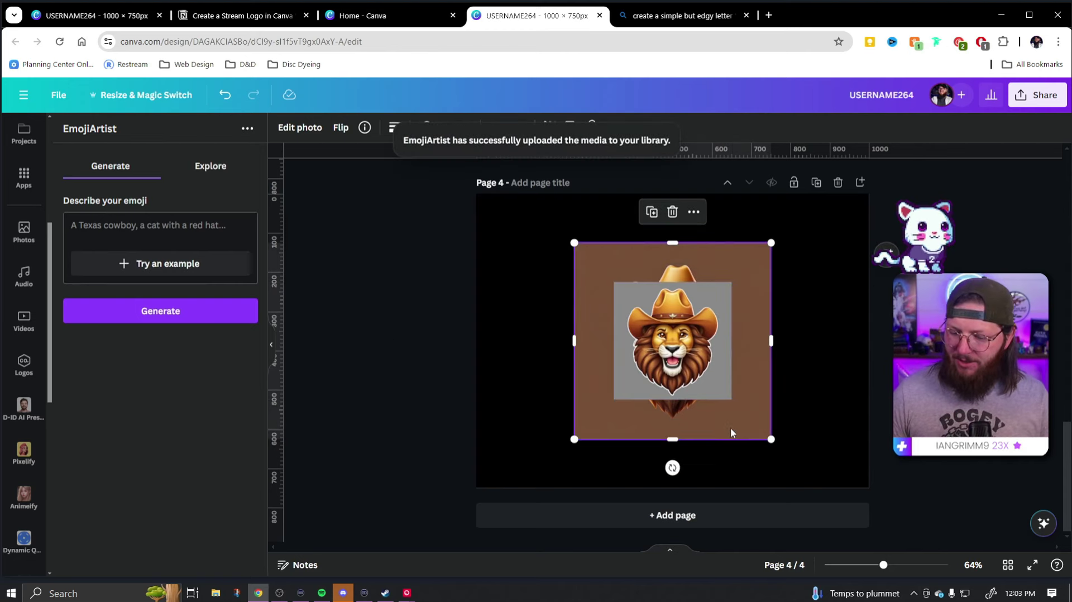
{"action": "key", "text": "Delete"}
{"action": "left_click", "coordinate": [716, 352]}
{"action": "left_click_drag", "start_coordinate": [716, 352], "coordinate": [838, 420]}
{"action": "left_click", "coordinate": [758, 388]}
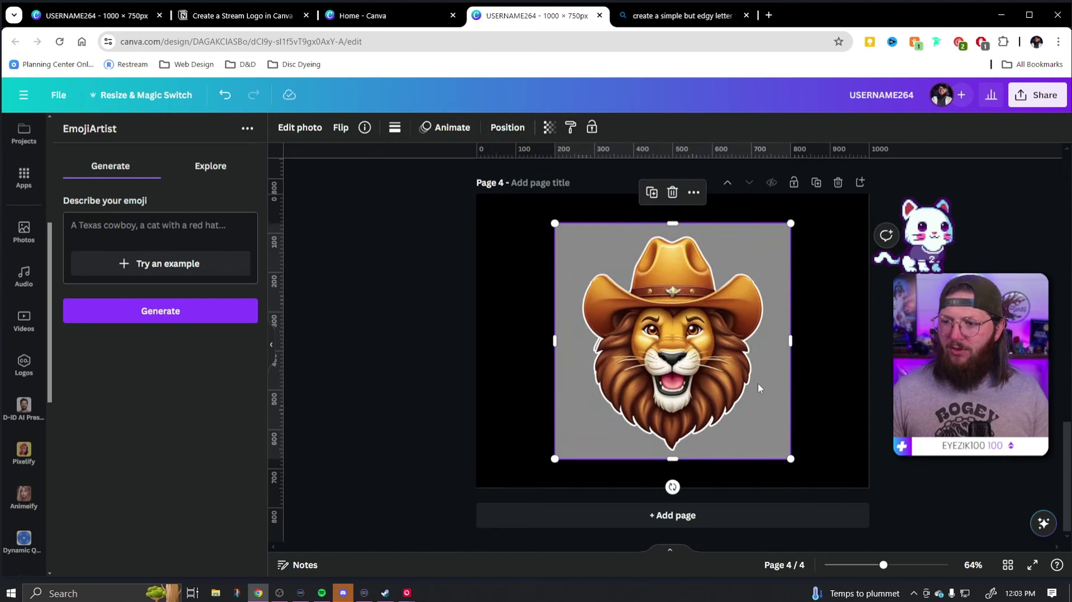
- Remove the gray background from the smiling lion image with BG Remover
{"action": "left_click", "coordinate": [305, 130]}
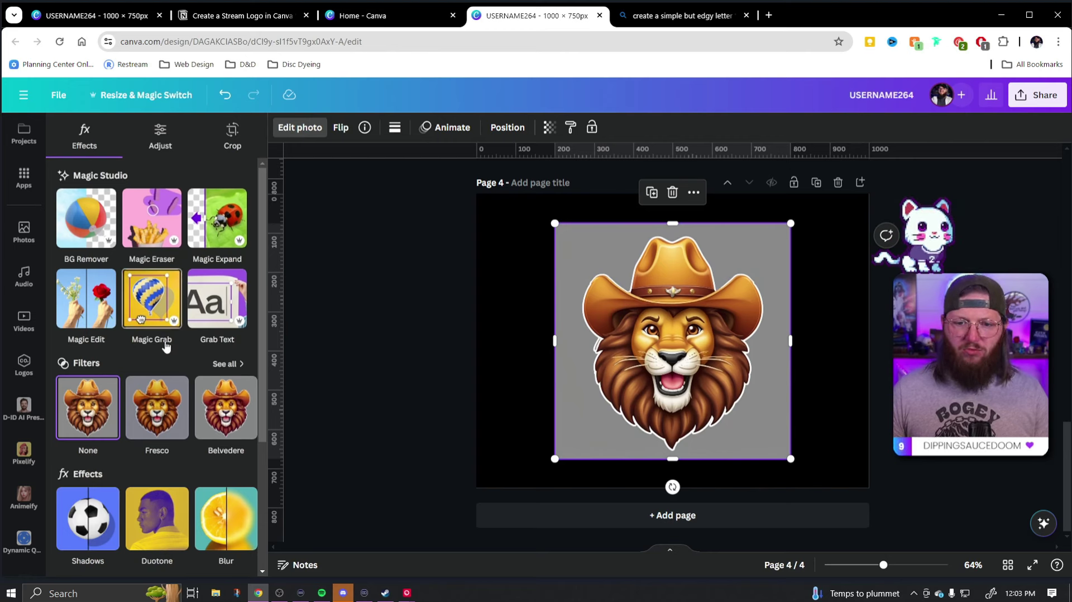
{"action": "left_click", "coordinate": [87, 218]}
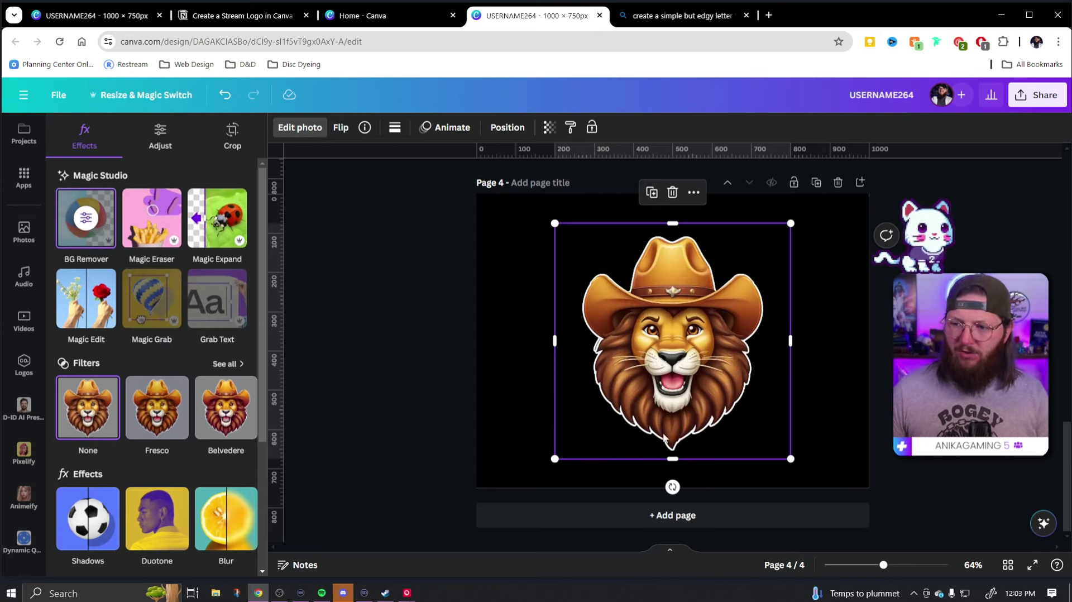
{"action": "left_click", "coordinate": [827, 357]}
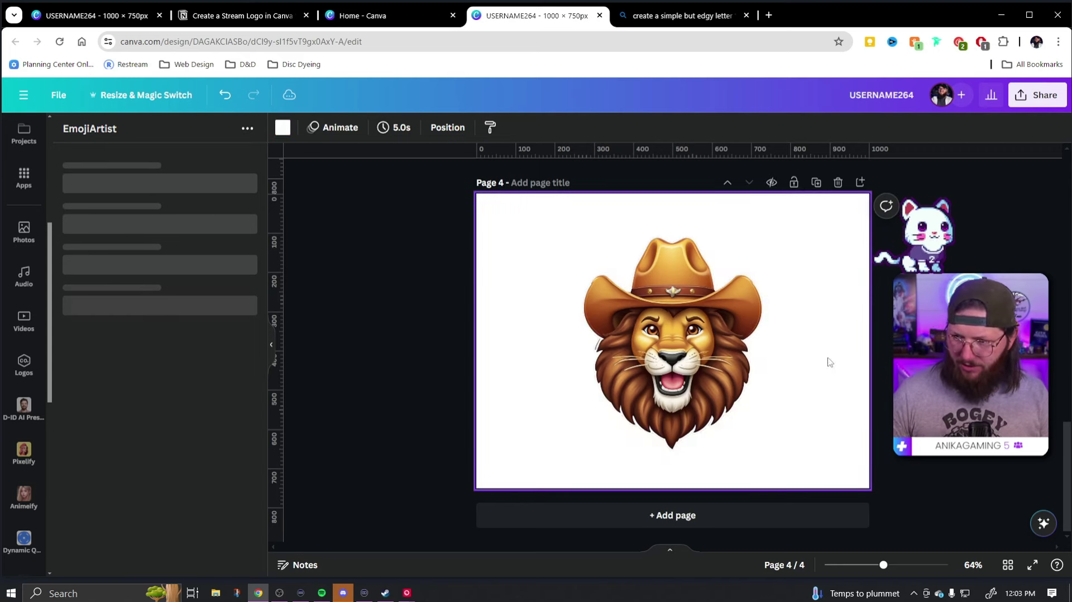
- Brush over the lion's whole cowboy hat in Magic Edit and continue to the edit description
{"action": "left_click", "coordinate": [701, 371]}
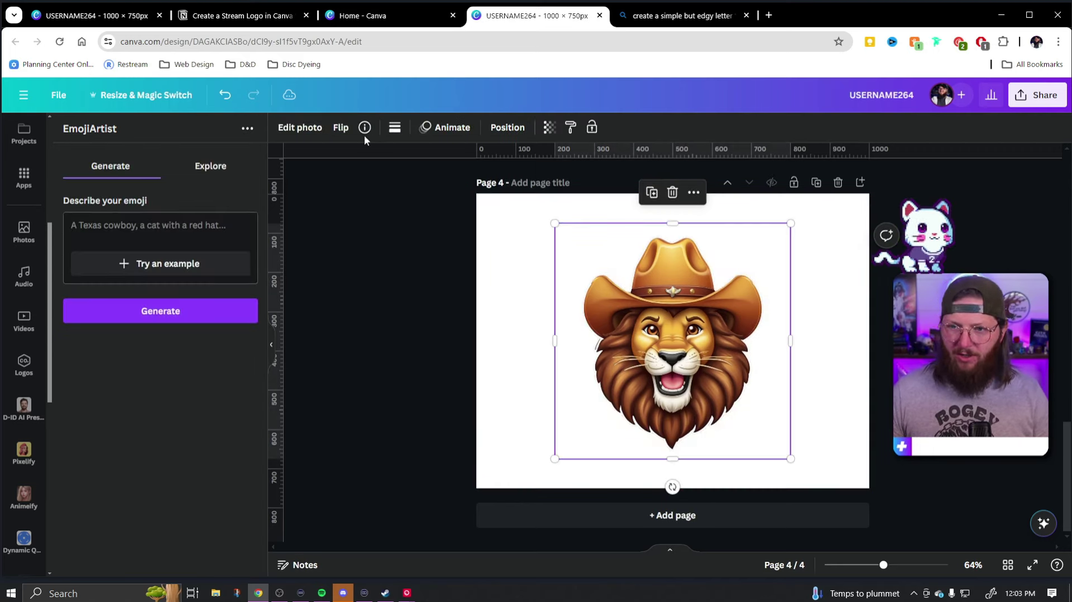
{"action": "left_click", "coordinate": [299, 127]}
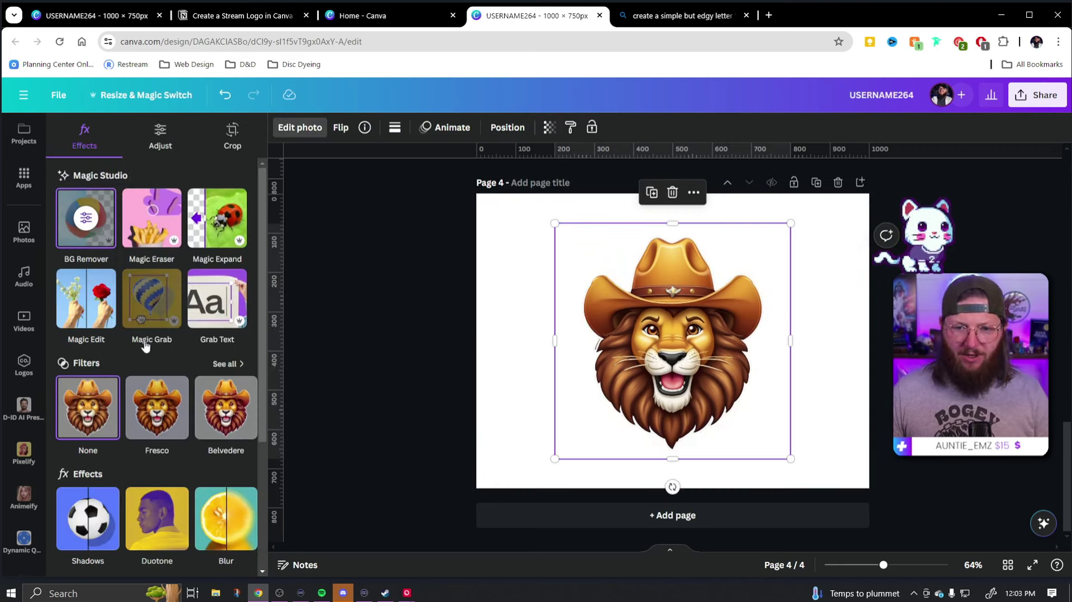
{"action": "left_click", "coordinate": [87, 301]}
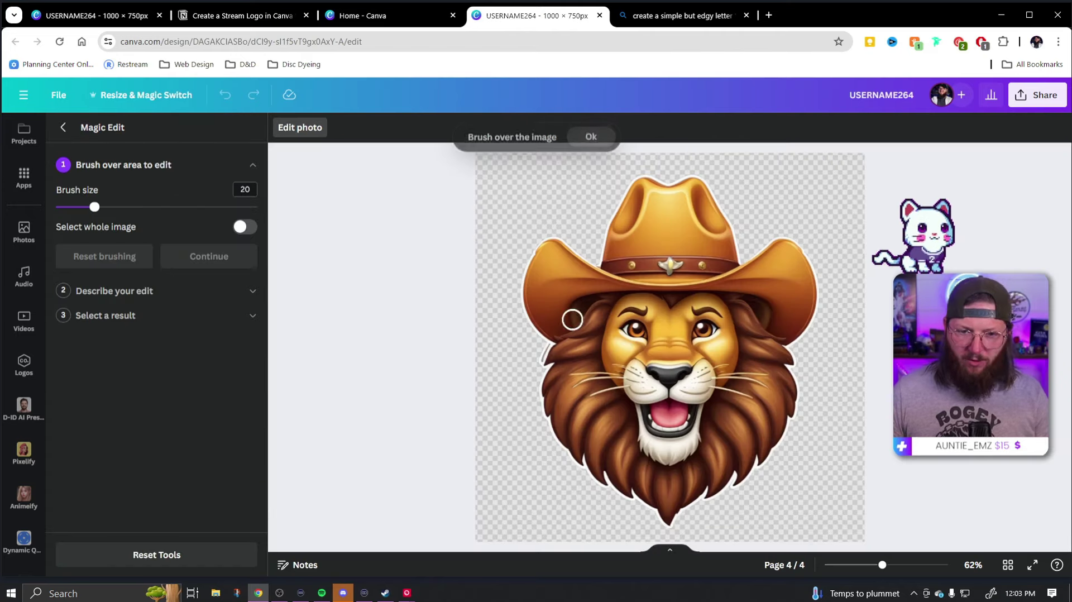
{"action": "mouse_move", "coordinate": [564, 327]}
{"action": "left_mouse_down"}
{"action": "mouse_move", "coordinate": [537, 328]}
{"action": "mouse_move", "coordinate": [534, 261]}
{"action": "mouse_move", "coordinate": [548, 247]}
{"action": "mouse_move", "coordinate": [601, 272]}
{"action": "mouse_move", "coordinate": [617, 210]}
{"action": "mouse_move", "coordinate": [635, 188]}
{"action": "mouse_move", "coordinate": [672, 179]}
{"action": "mouse_move", "coordinate": [710, 192]}
{"action": "mouse_move", "coordinate": [744, 270]}
{"action": "mouse_move", "coordinate": [786, 243]}
{"action": "mouse_move", "coordinate": [802, 256]}
{"action": "mouse_move", "coordinate": [816, 316]}
{"action": "mouse_move", "coordinate": [785, 340]}
{"action": "mouse_move", "coordinate": [752, 290]}
{"action": "mouse_move", "coordinate": [670, 285]}
{"action": "mouse_move", "coordinate": [581, 299]}
{"action": "mouse_move", "coordinate": [574, 320]}
{"action": "mouse_move", "coordinate": [541, 276]}
{"action": "mouse_move", "coordinate": [567, 271]}
{"action": "mouse_move", "coordinate": [545, 300]}
{"action": "mouse_move", "coordinate": [638, 272]}
{"action": "mouse_move", "coordinate": [788, 274]}
{"action": "mouse_move", "coordinate": [782, 262]}
{"action": "mouse_move", "coordinate": [801, 318]}
{"action": "mouse_move", "coordinate": [788, 322]}
{"action": "mouse_move", "coordinate": [778, 292]}
{"action": "mouse_move", "coordinate": [796, 292]}
{"action": "mouse_move", "coordinate": [634, 270]}
{"action": "mouse_move", "coordinate": [651, 244]}
{"action": "mouse_move", "coordinate": [626, 227]}
{"action": "mouse_move", "coordinate": [664, 197]}
{"action": "mouse_move", "coordinate": [711, 212]}
{"action": "mouse_move", "coordinate": [721, 266]}
{"action": "mouse_move", "coordinate": [646, 255]}
{"action": "mouse_move", "coordinate": [690, 229]}
{"action": "mouse_move", "coordinate": [628, 220]}
{"action": "mouse_move", "coordinate": [703, 220]}
{"action": "mouse_move", "coordinate": [686, 213]}
{"action": "mouse_move", "coordinate": [644, 231]}
{"action": "mouse_move", "coordinate": [677, 236]}
{"action": "left_mouse_up"}
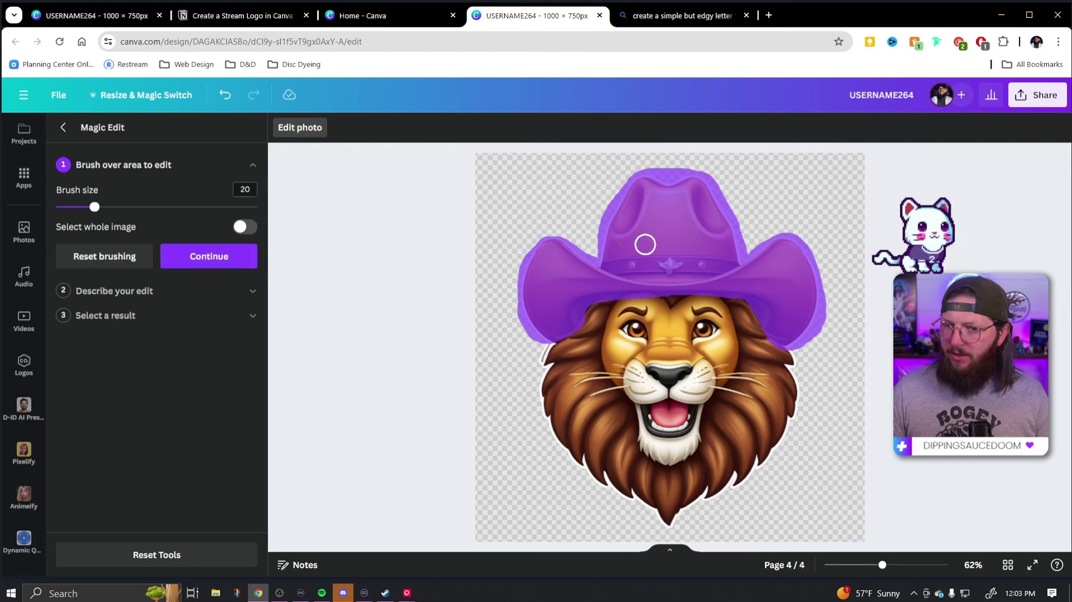
{"action": "left_click", "coordinate": [221, 260]}
- Generate Magic Edit replacements for the hat described as "a ferret sleeping on his head"
{"action": "type", "text": "a white"}
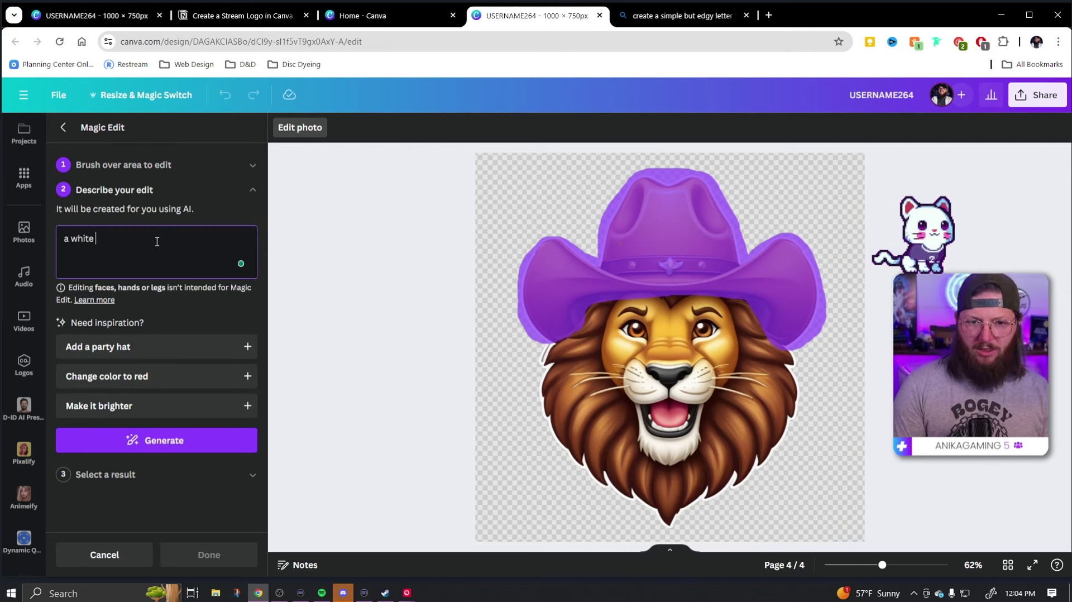
{"action": "key", "text": "BackSpace"}
{"action": "key", "text": "BackSpace"}
{"action": "type", "text": "f"}
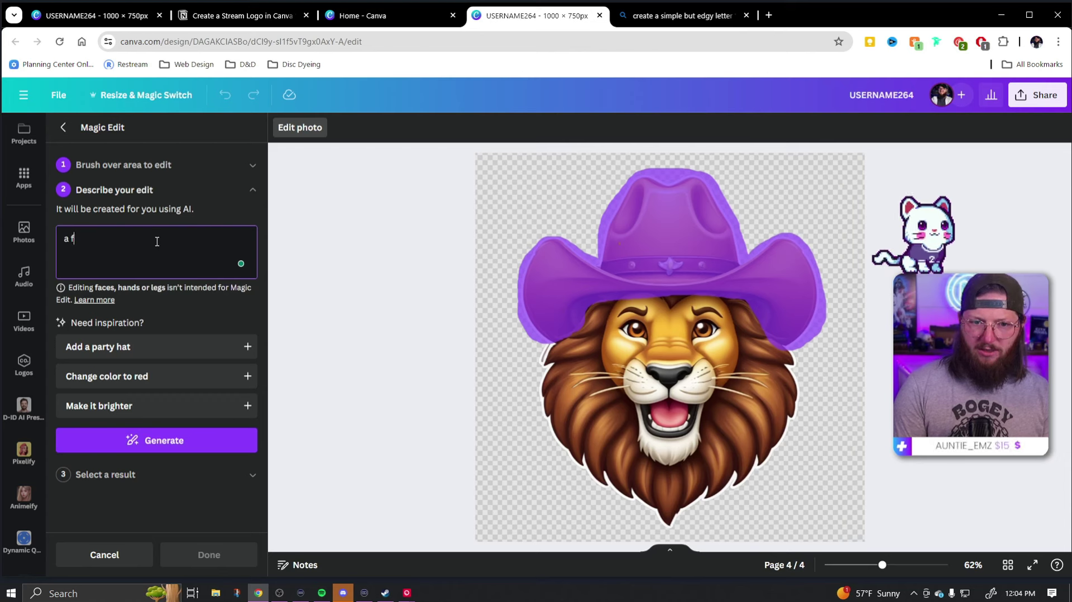
{"action": "type", "text": "erret"}
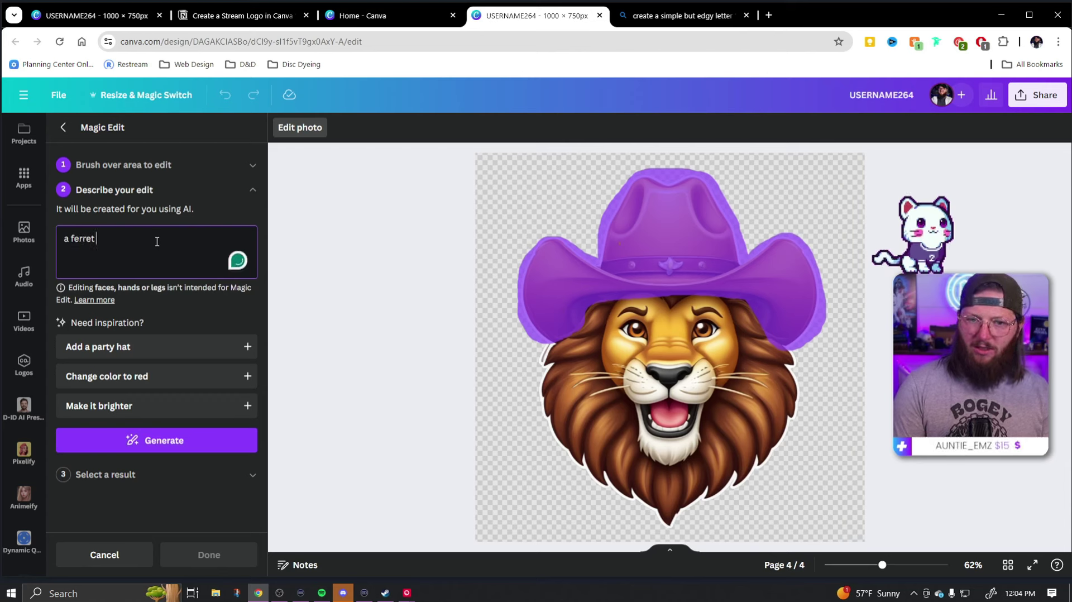
{"action": "type", "text": " sleeping on his head"}
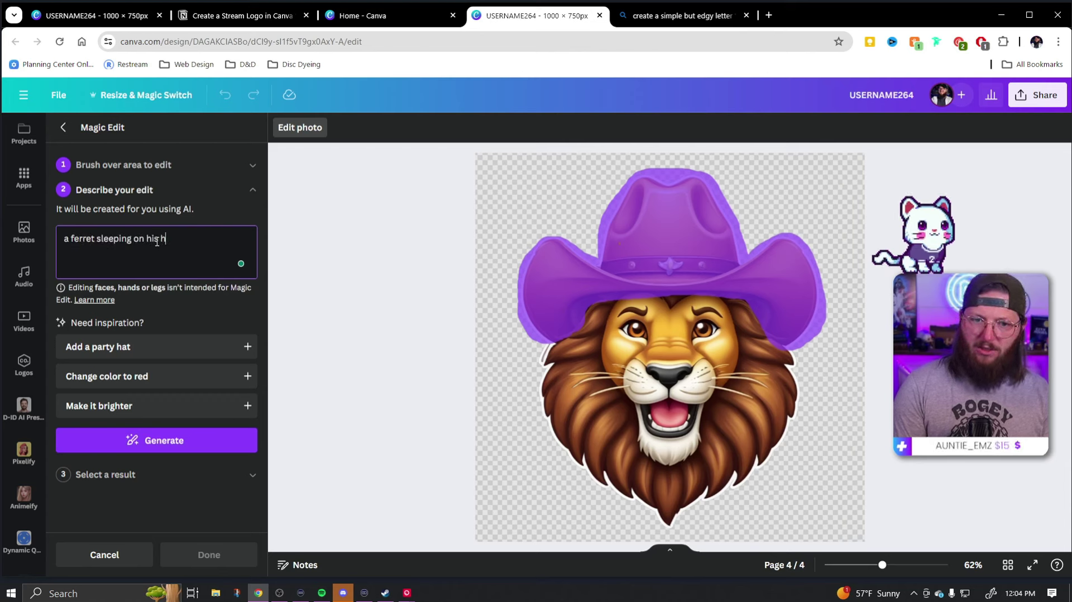
{"action": "left_click", "coordinate": [162, 441]}
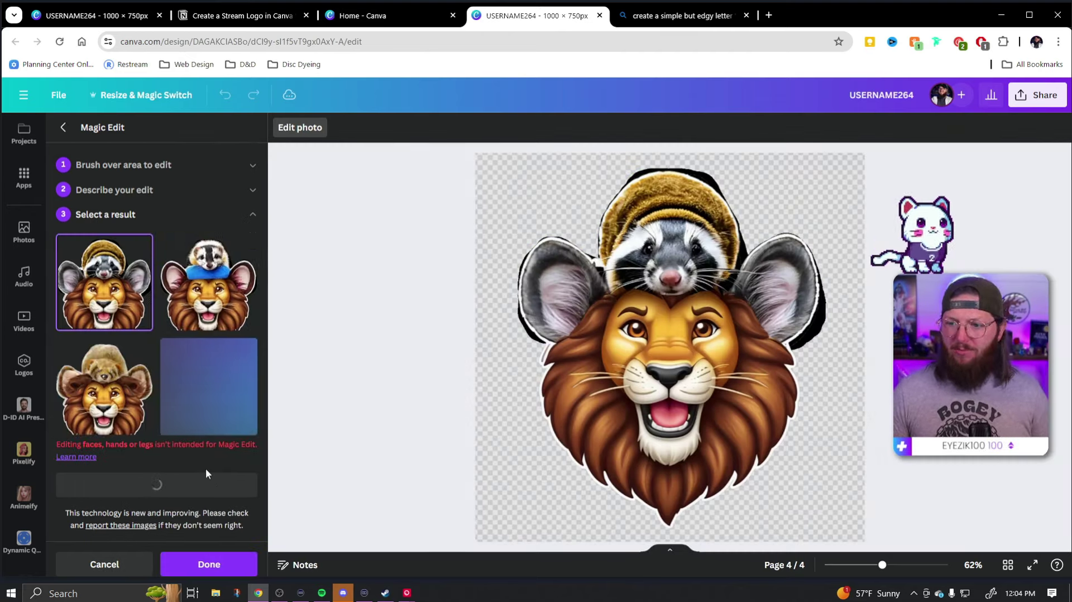
- Preview the third and second ferret results on the lion and discard the Magic Edit
{"action": "left_click", "coordinate": [105, 390]}
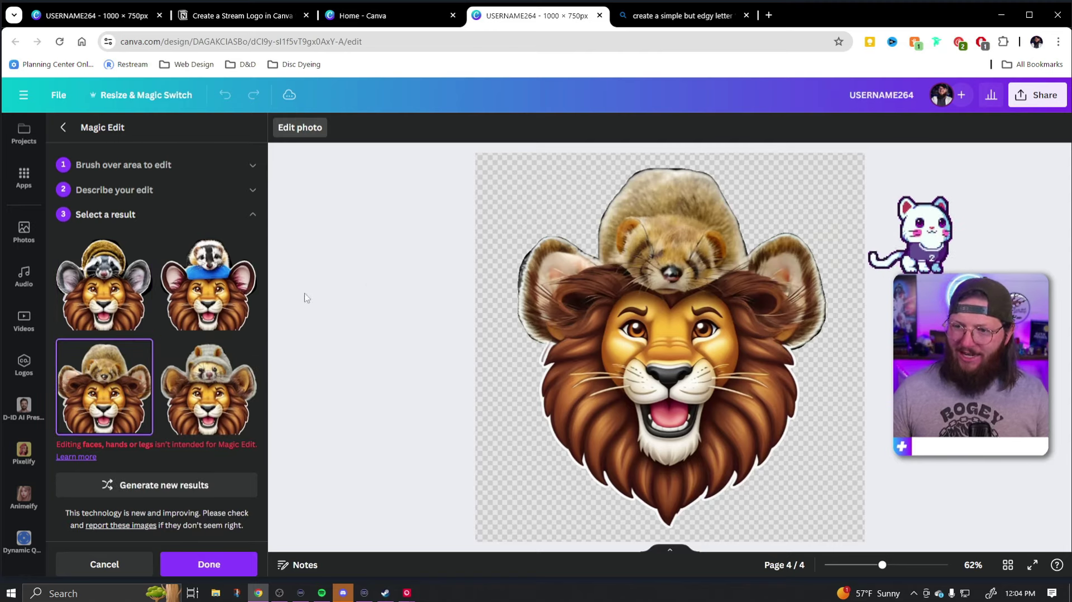
{"action": "left_click", "coordinate": [211, 297]}
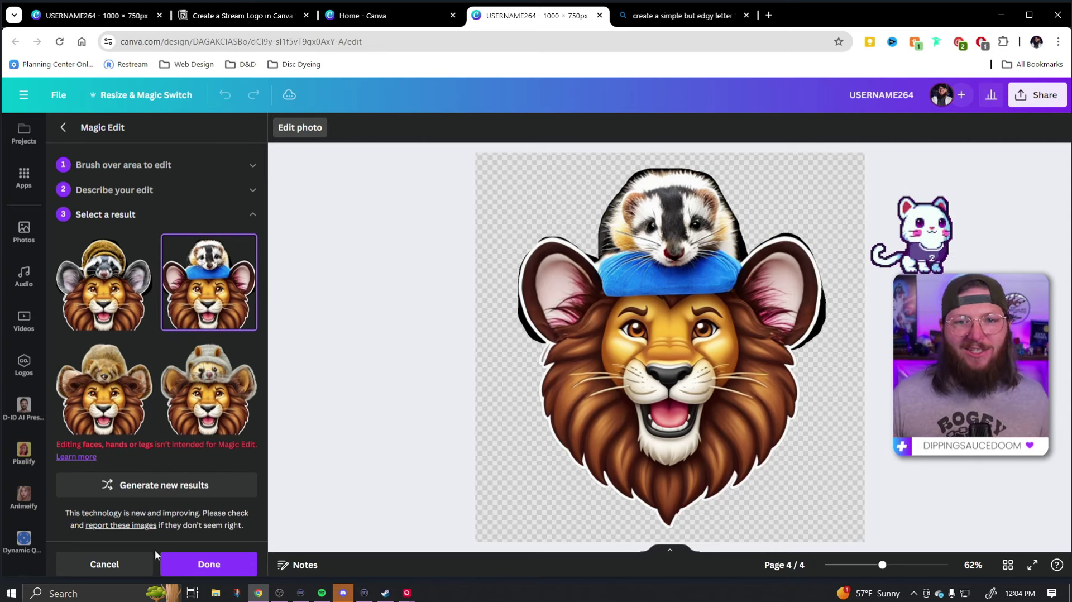
{"action": "left_click", "coordinate": [114, 565]}
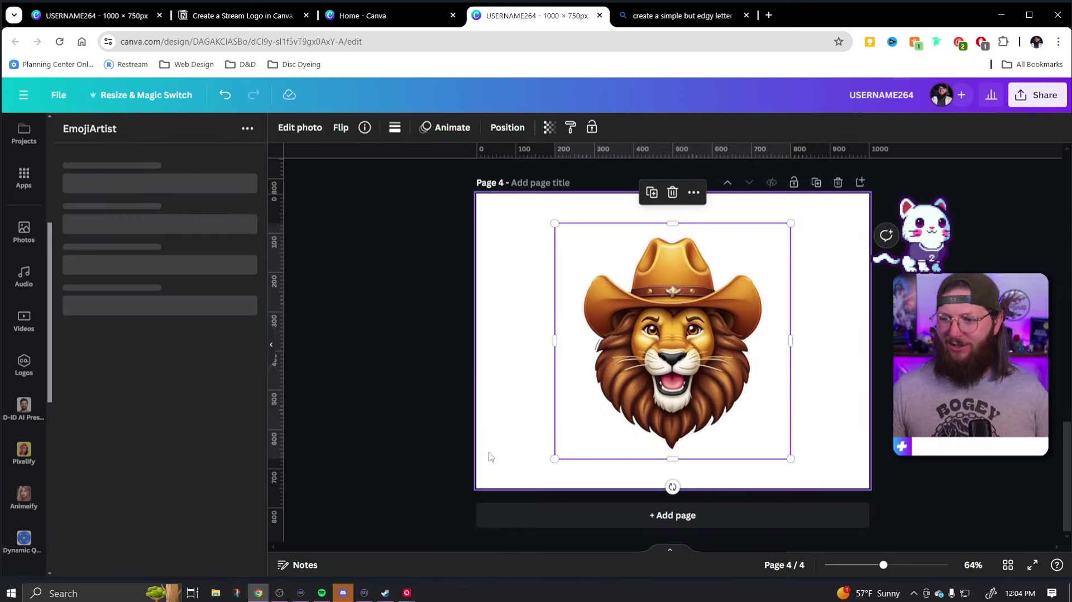
- Shrink the lion to about 360 px and move it to the upper center of page 4
{"action": "left_click_drag", "start_coordinate": [791, 459], "coordinate": [727, 433]}
{"action": "left_click_drag", "start_coordinate": [682, 380], "coordinate": [681, 344]}
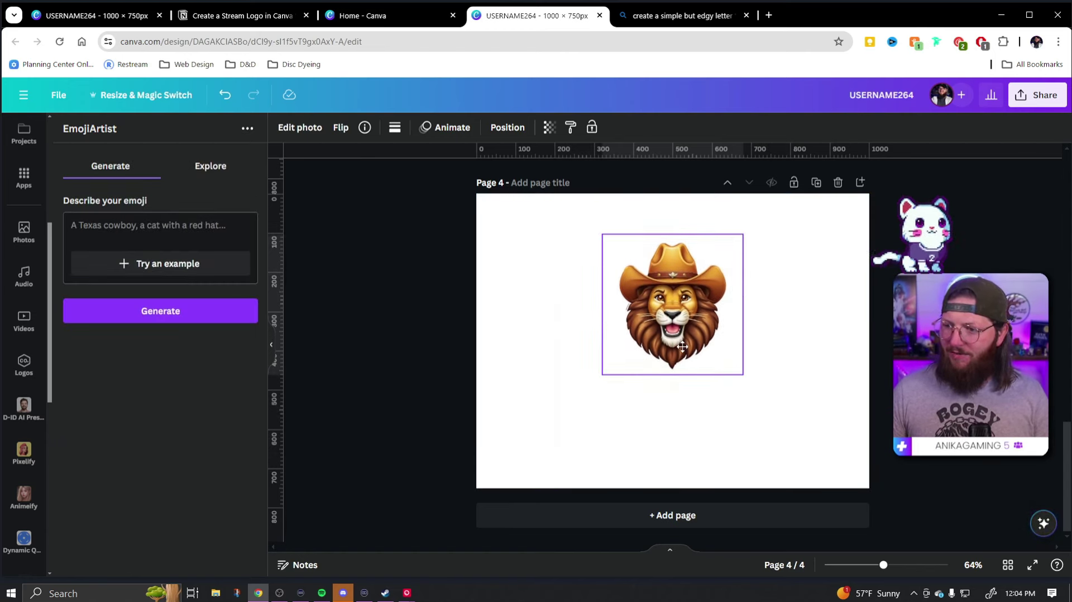
{"action": "left_click", "coordinate": [797, 364]}
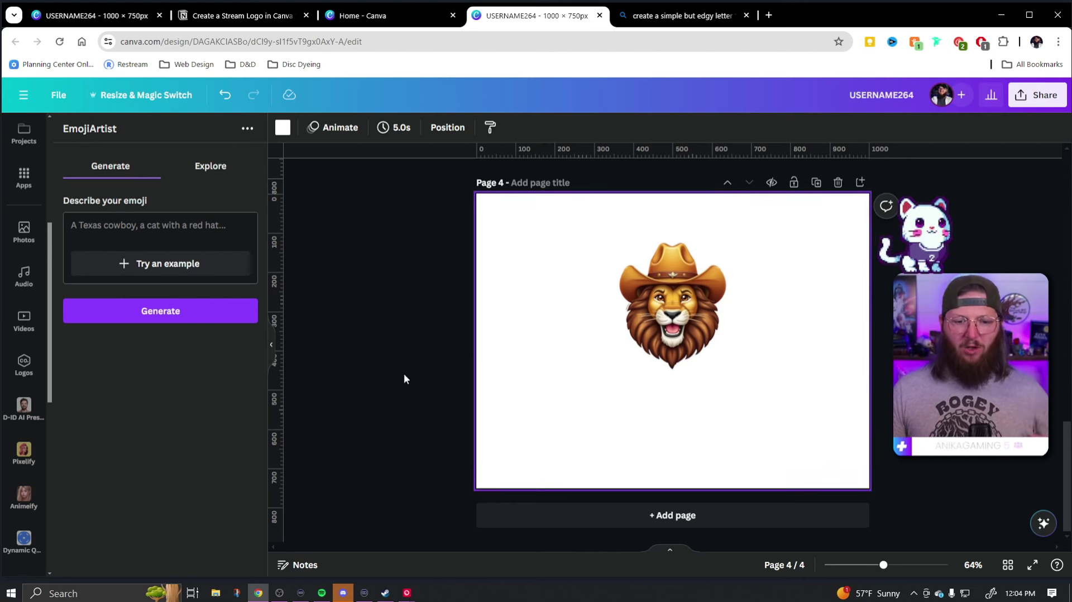
- Select the lion image and replace it with an anime-style version using the Animeify app
{"action": "left_click", "coordinate": [25, 450]}
{"action": "left_click", "coordinate": [680, 323]}
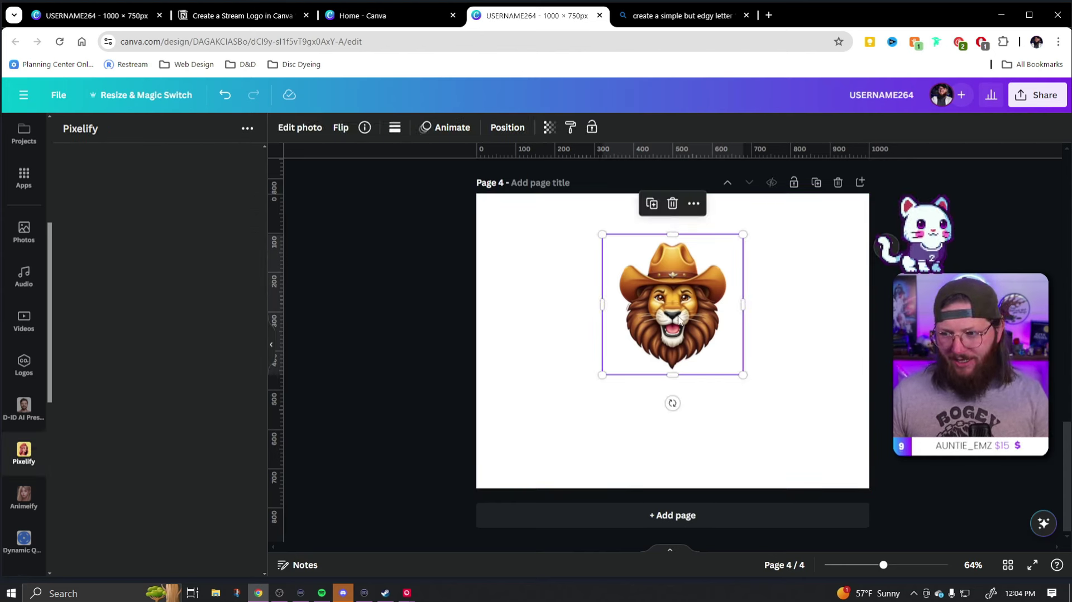
{"action": "left_click", "coordinate": [45, 505]}
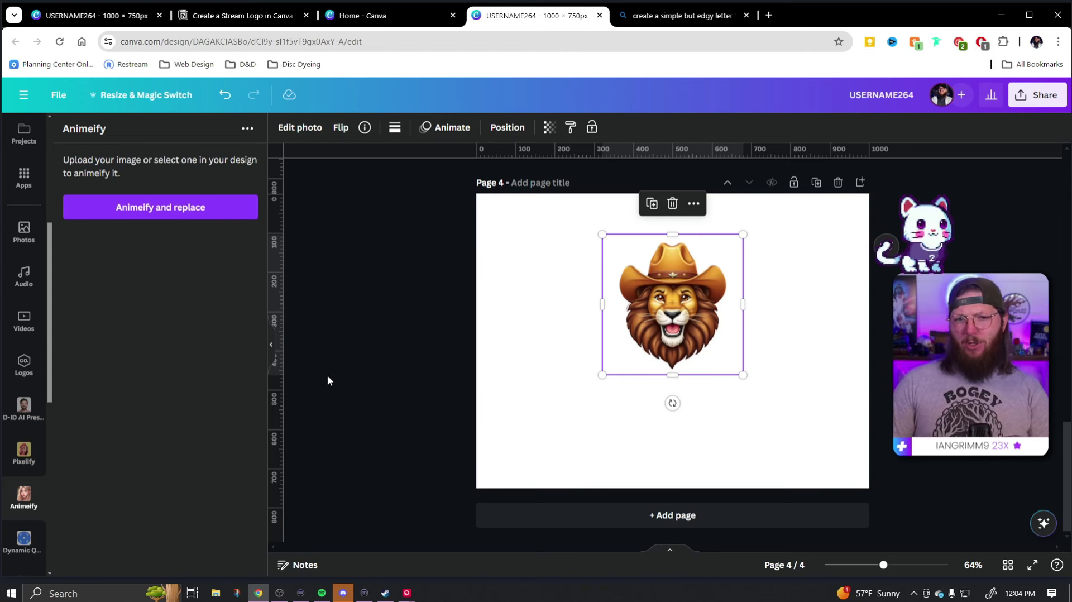
{"action": "left_click", "coordinate": [144, 207]}
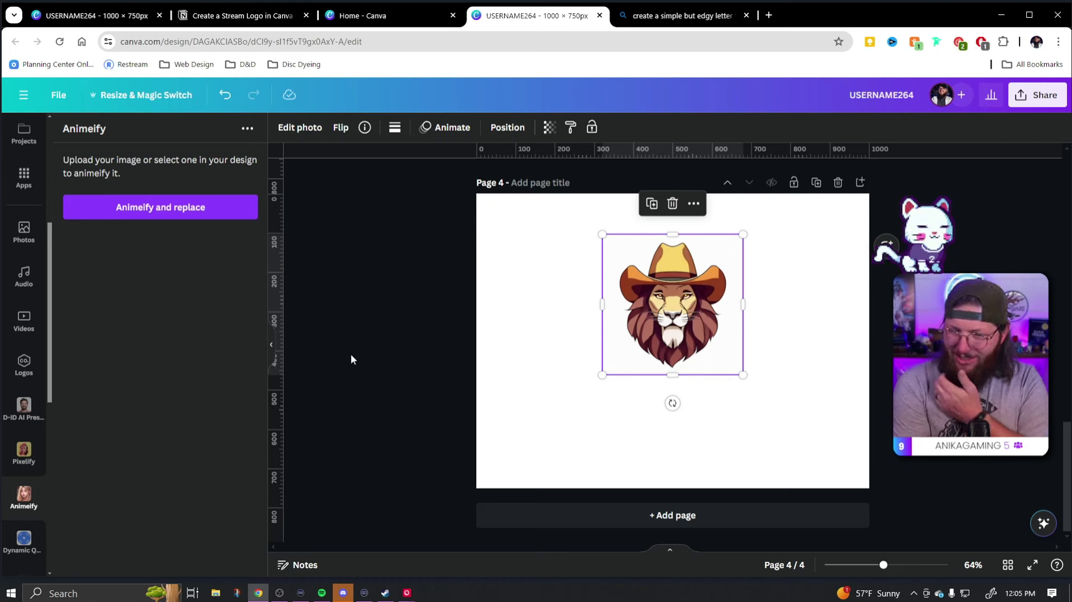
- Resize the anime-style lion to about 490 px and position it centered in the upper part of page 4
{"action": "left_click", "coordinate": [747, 414]}
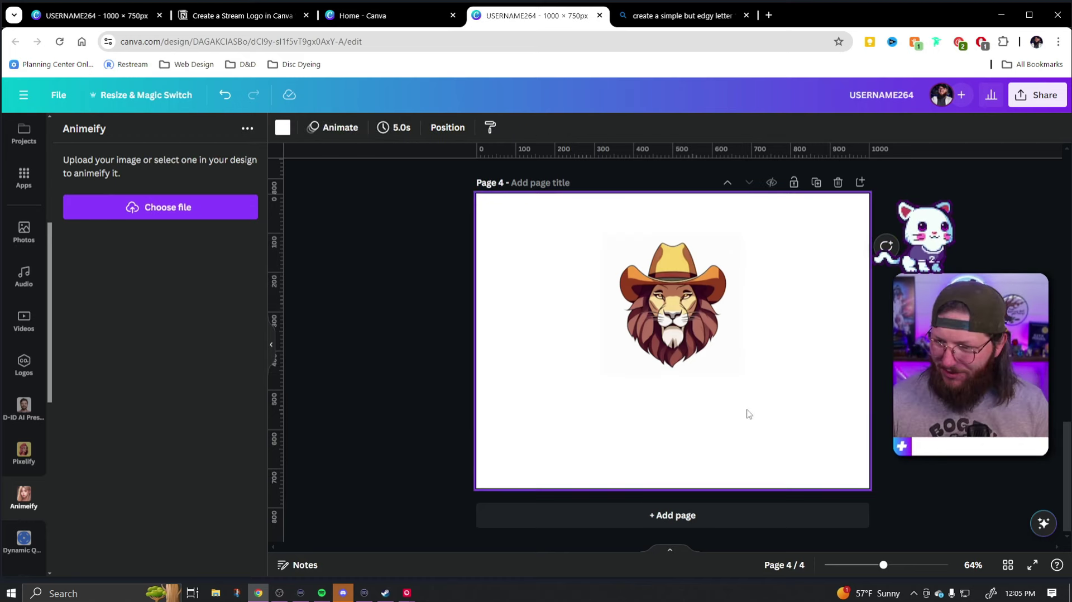
{"action": "left_click", "coordinate": [734, 368]}
{"action": "left_click_drag", "start_coordinate": [743, 375], "coordinate": [798, 429]}
{"action": "left_click", "coordinate": [834, 423]}
{"action": "left_click", "coordinate": [787, 404]}
{"action": "left_click", "coordinate": [819, 399]}
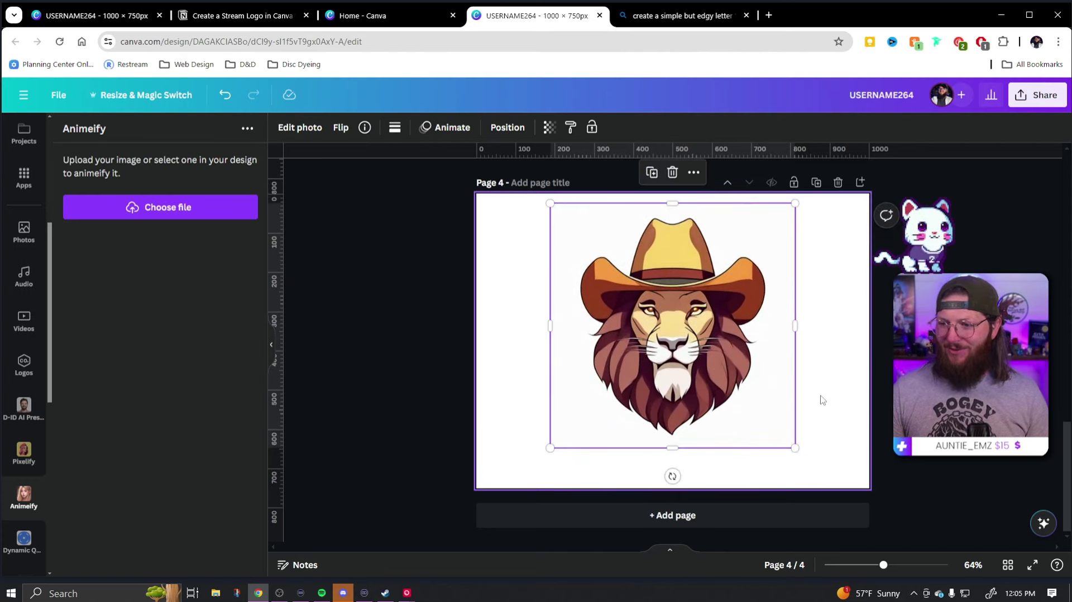
{"action": "left_click", "coordinate": [701, 357]}
{"action": "left_click_drag", "start_coordinate": [701, 355], "coordinate": [700, 346]}
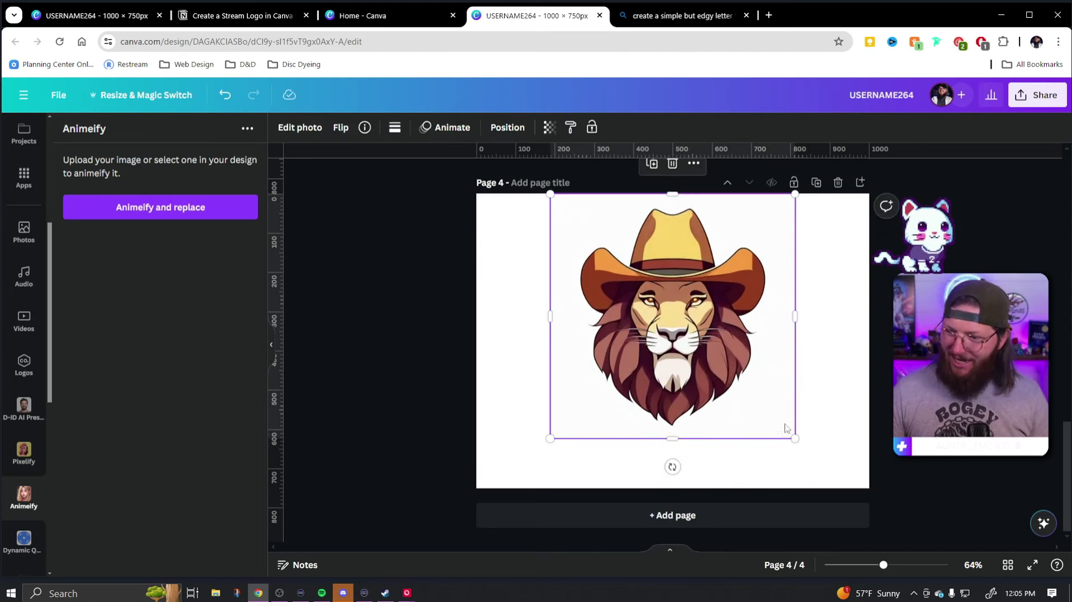
{"action": "left_click_drag", "start_coordinate": [798, 439], "coordinate": [770, 402]}
{"action": "left_click", "coordinate": [802, 411]}
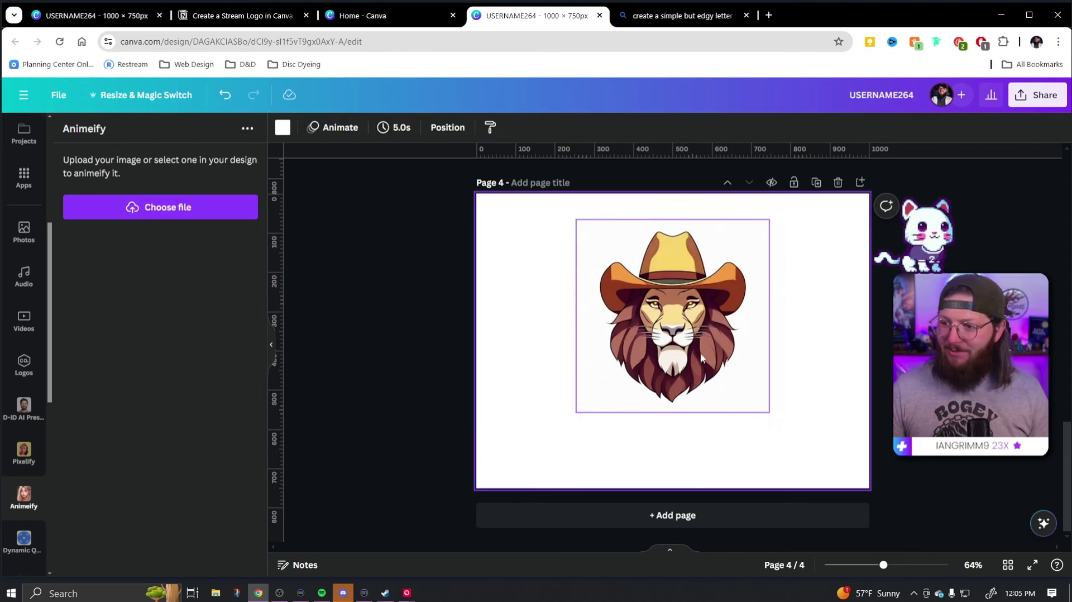
{"action": "left_click", "coordinate": [723, 359]}
{"action": "left_click", "coordinate": [802, 380]}
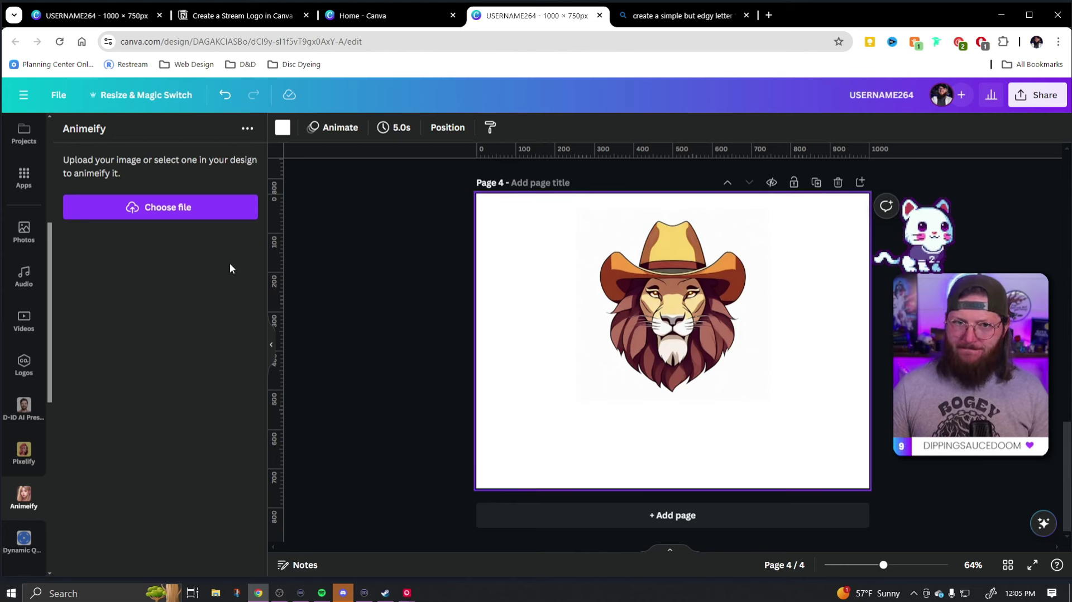
- Generate "username264" lettering with the LetterArt app and add it to page 4
{"action": "scroll", "coordinate": [30, 466], "scroll_direction": "down", "scroll_amount": 5}
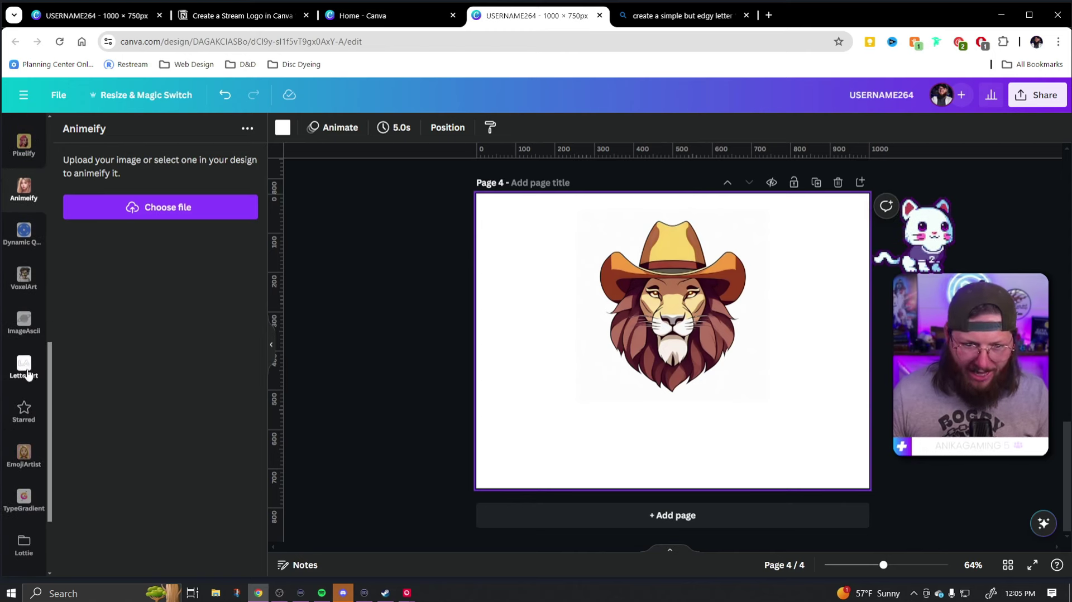
{"action": "left_click", "coordinate": [23, 366]}
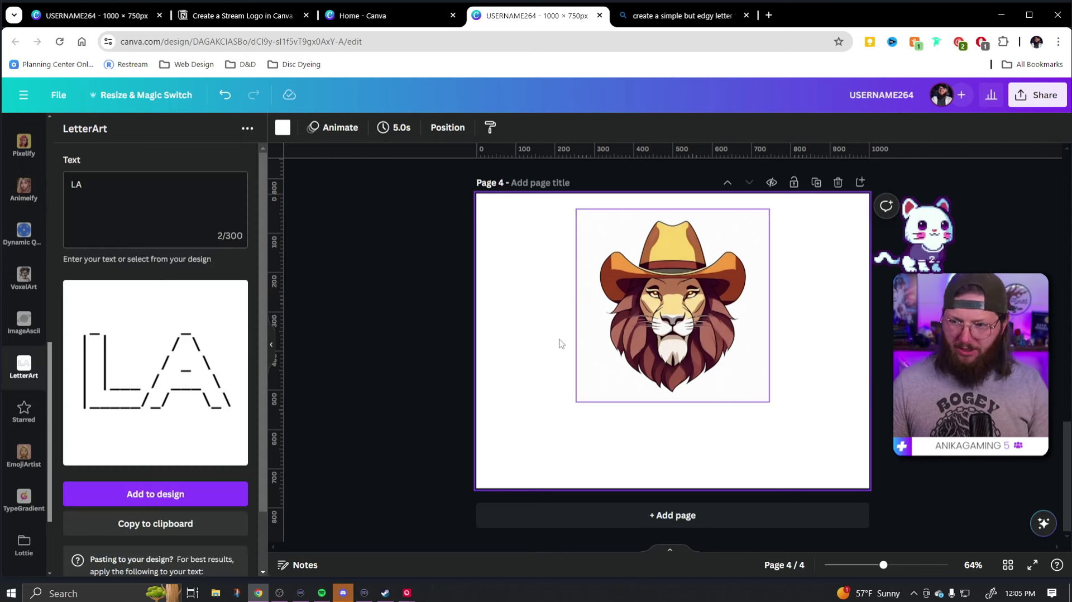
{"action": "type", "text": "user"}
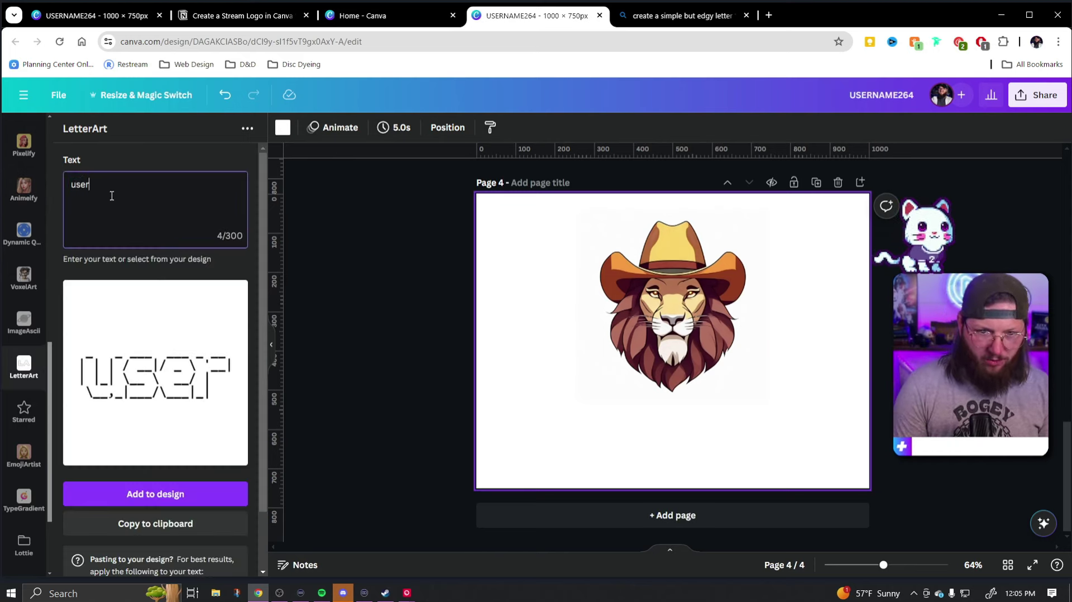
{"action": "type", "text": "name264"}
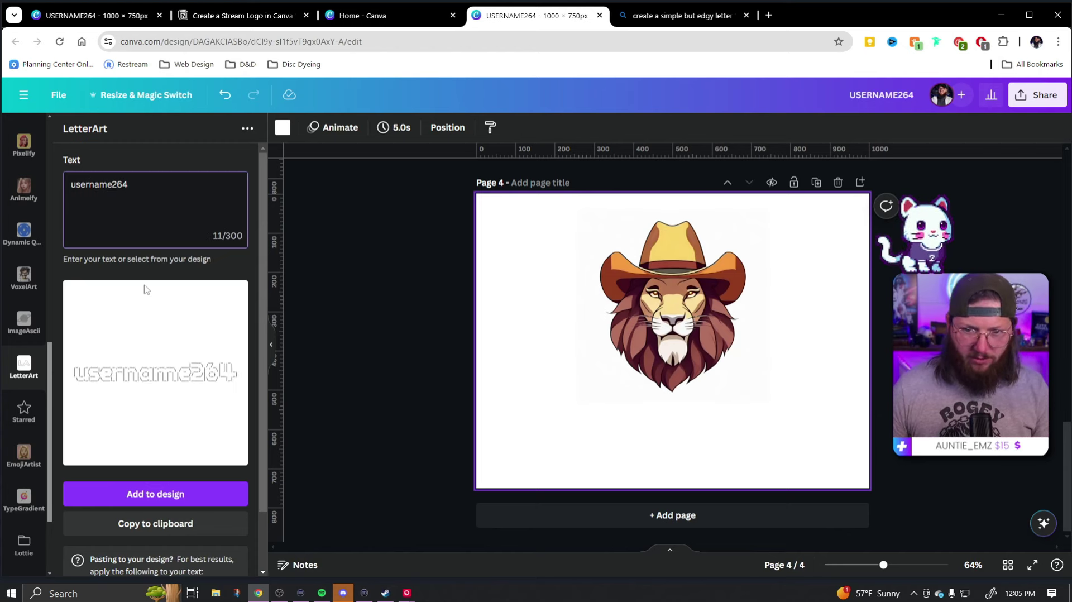
{"action": "scroll", "coordinate": [134, 329], "scroll_direction": "down", "scroll_amount": 1}
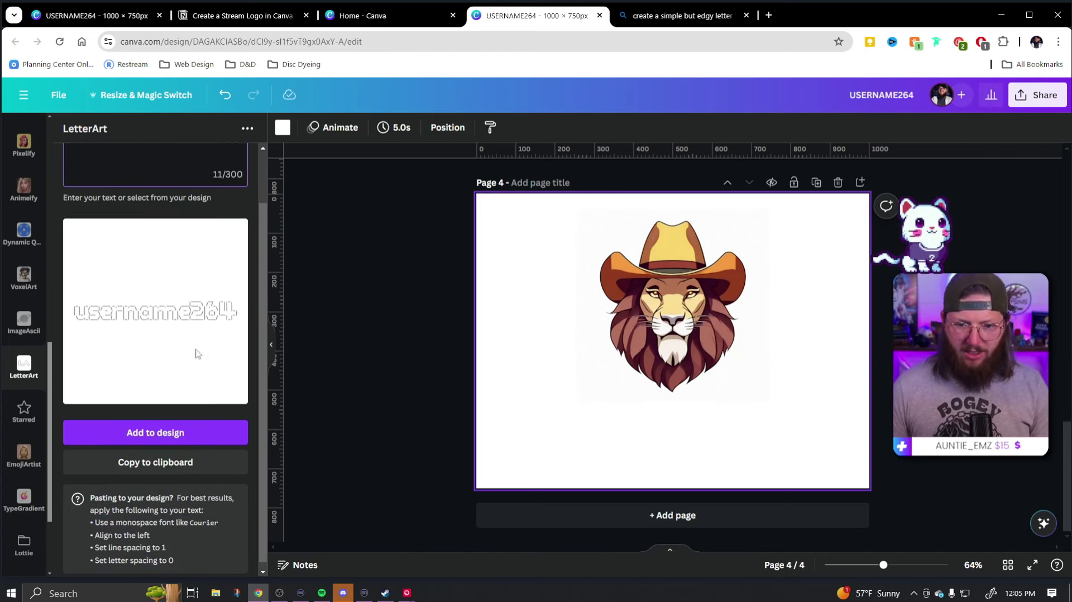
{"action": "left_click", "coordinate": [175, 438]}
- Try the LetterArt text beneath the lion, enlarged to about 750 px wide, and delete it from page 4
{"action": "mouse_move", "coordinate": [702, 381]}
{"action": "left_mouse_down"}
{"action": "mouse_move", "coordinate": [639, 407]}
{"action": "mouse_move", "coordinate": [565, 395]}
{"action": "mouse_move", "coordinate": [713, 399]}
{"action": "left_mouse_up"}
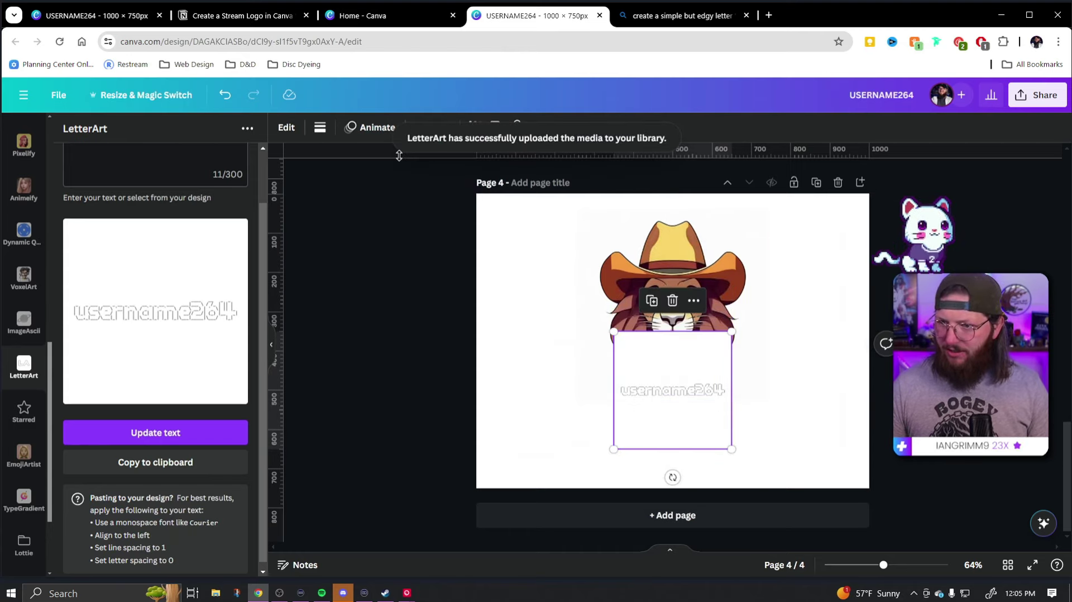
{"action": "left_click_drag", "start_coordinate": [692, 439], "coordinate": [751, 367]}
{"action": "key", "text": "Escape"}
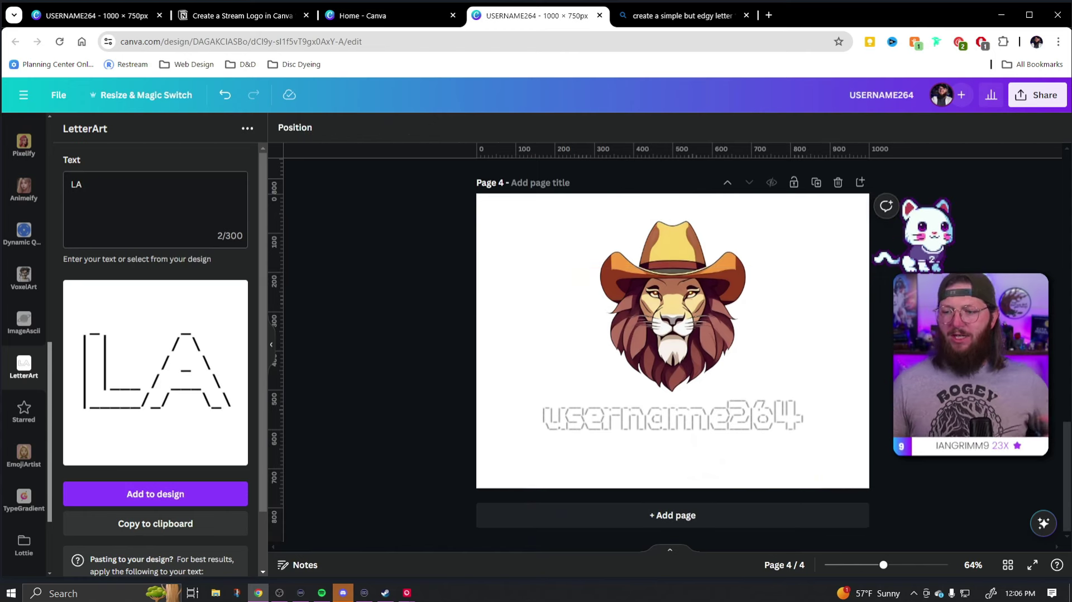
{"action": "left_click", "coordinate": [785, 438]}
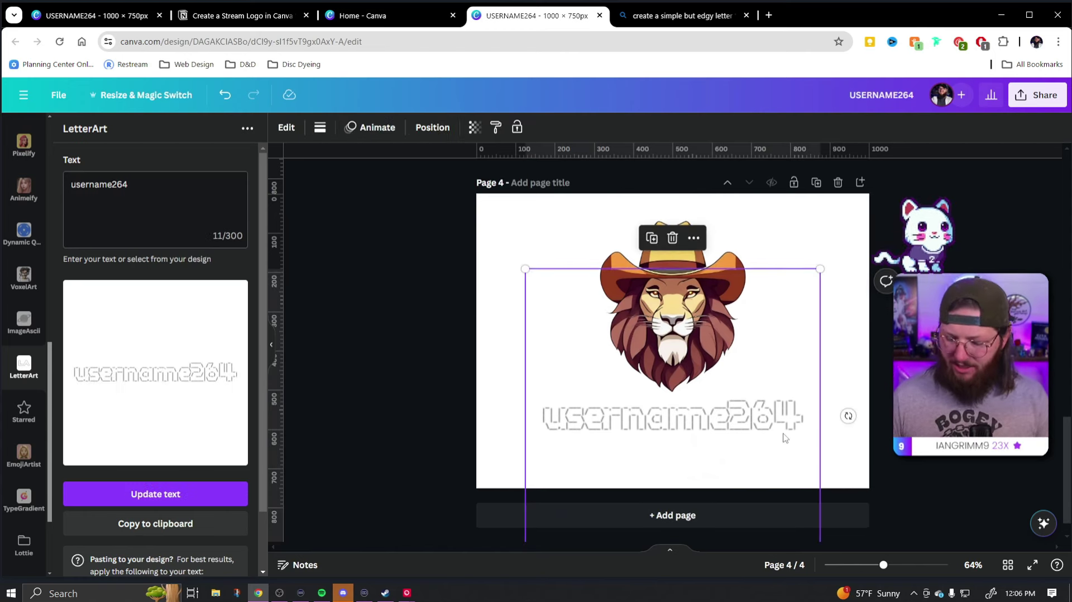
{"action": "key", "text": "Delete"}
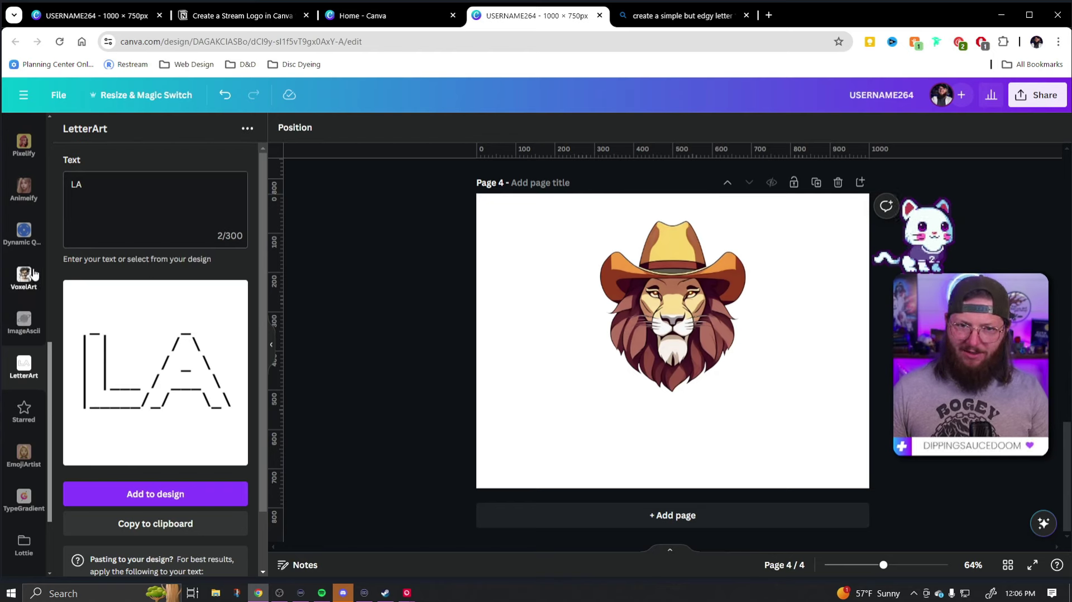
- Open the TypeCraft app and replace its sample text with "Username264"
{"action": "scroll", "coordinate": [33, 274], "scroll_direction": "up", "scroll_amount": 5}
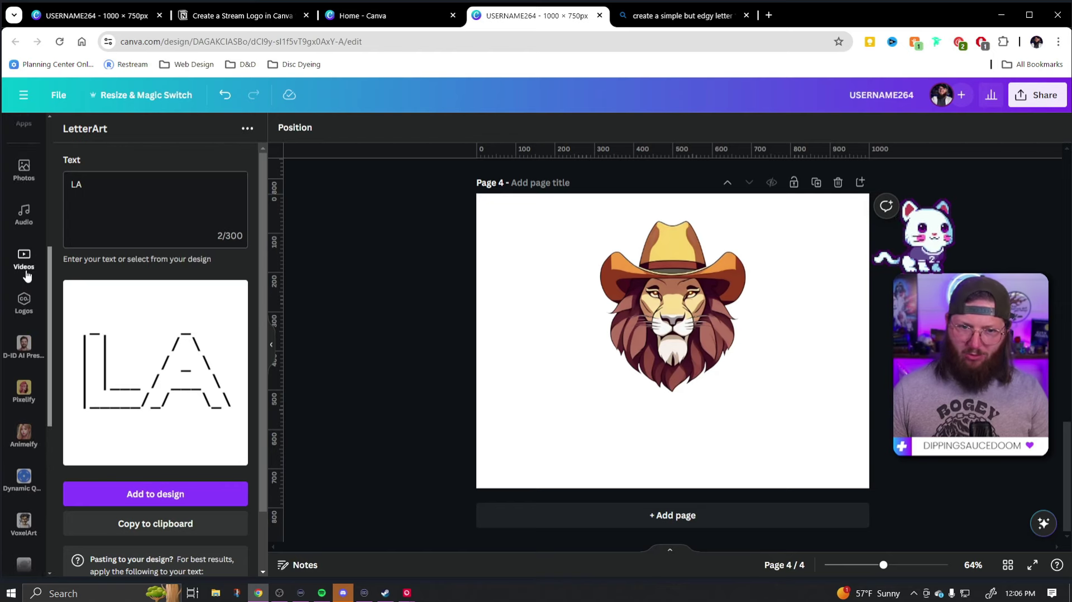
{"action": "scroll", "coordinate": [26, 279], "scroll_direction": "down", "scroll_amount": 5}
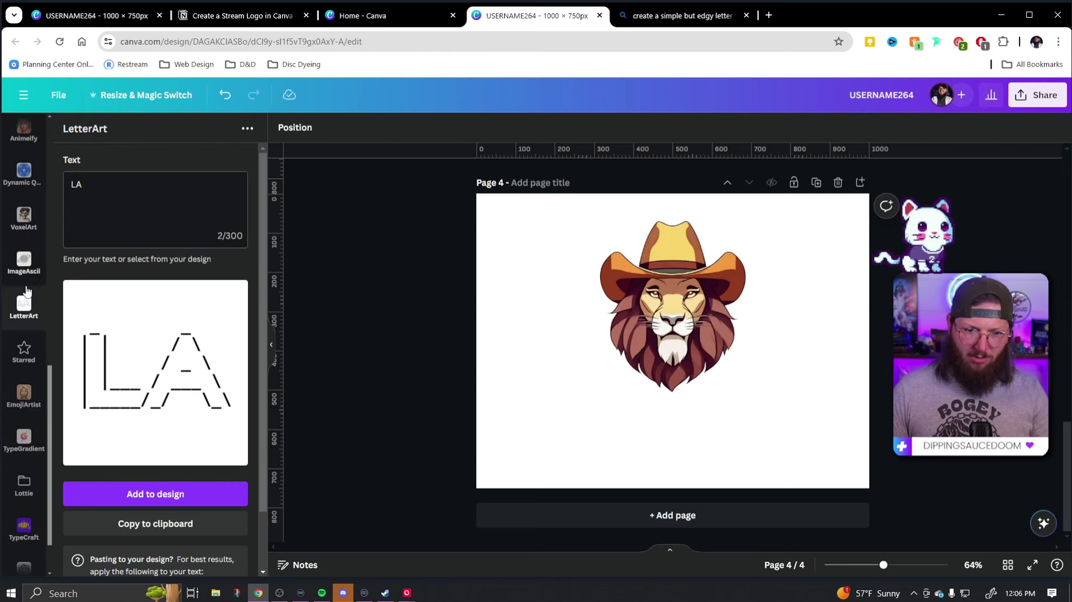
{"action": "scroll", "coordinate": [26, 293], "scroll_direction": "down", "scroll_amount": 1}
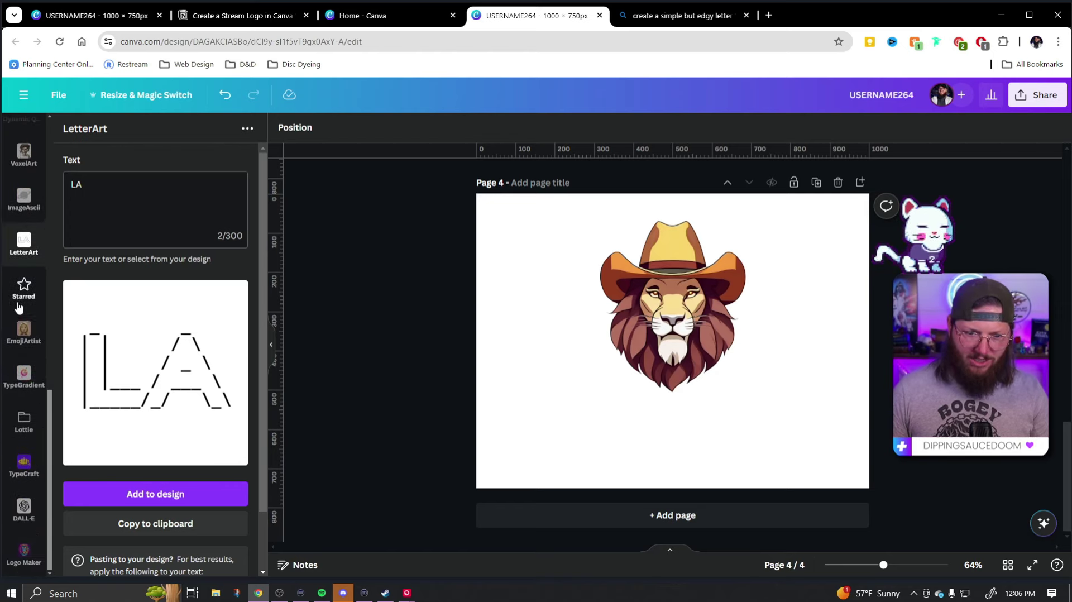
{"action": "left_click", "coordinate": [24, 469]}
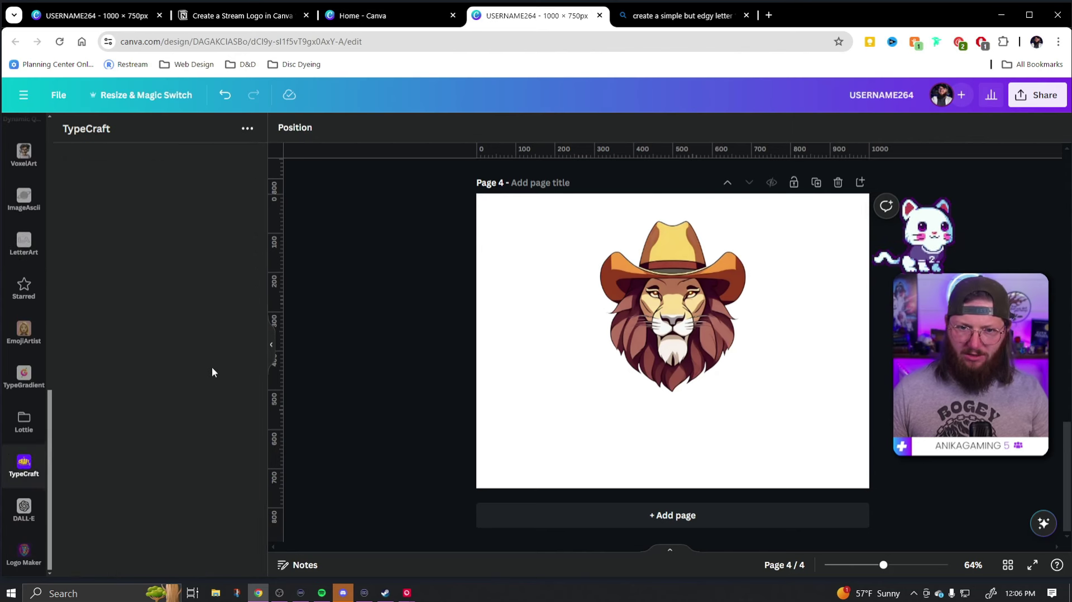
{"action": "triple_click", "coordinate": [138, 173]}
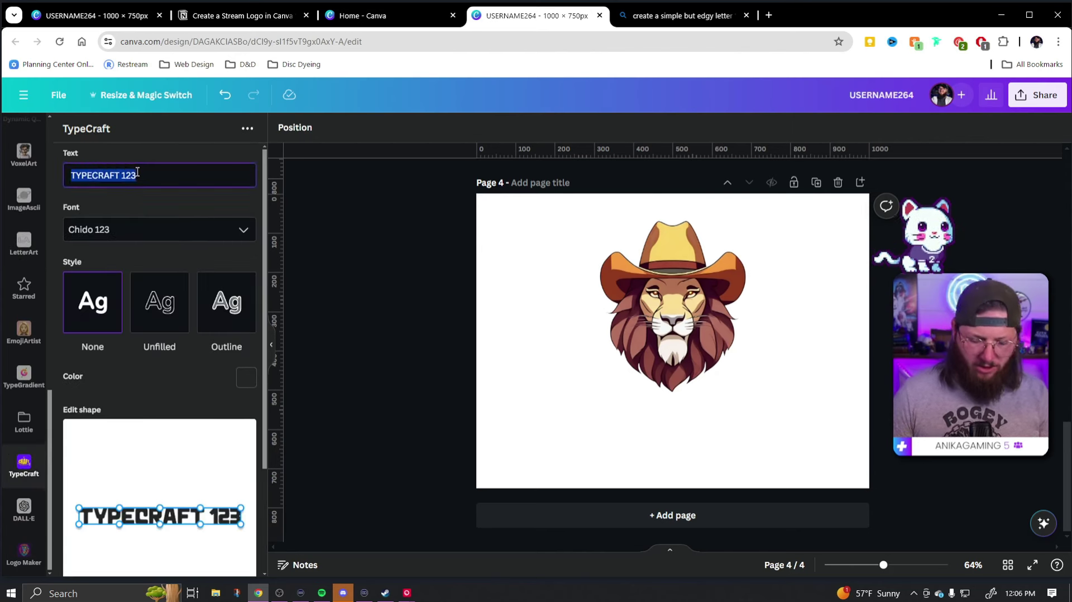
{"action": "type", "text": "Username"}
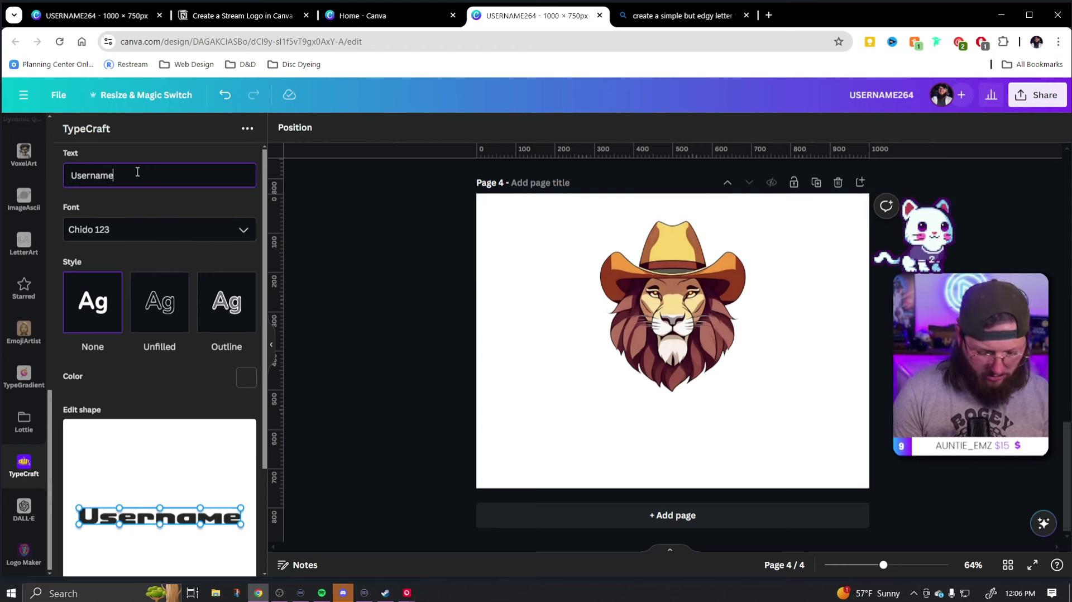
{"action": "type", "text": "264"}
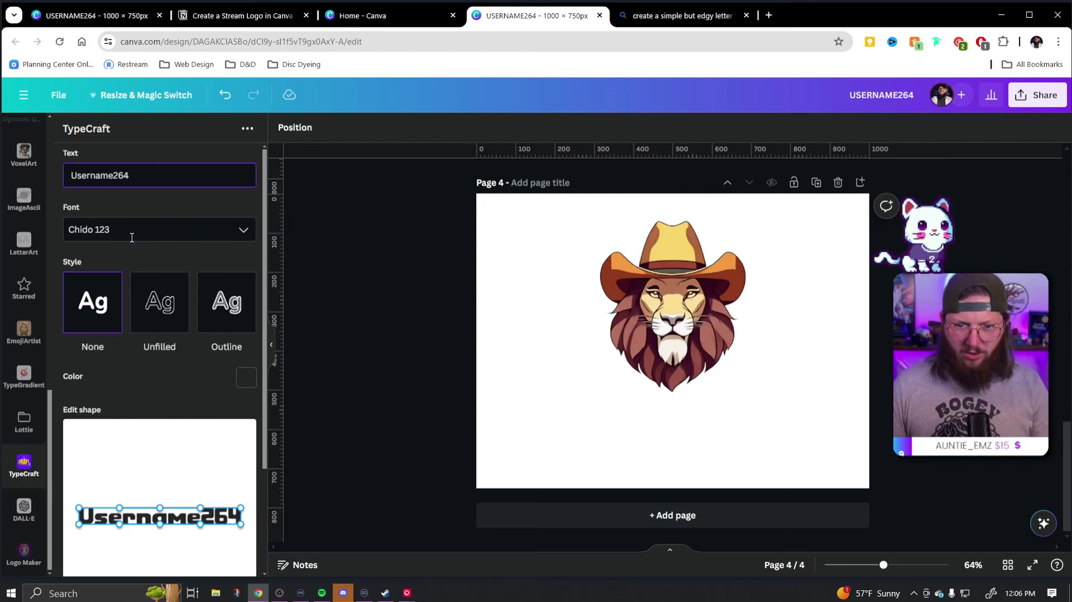
- Browse the TypeCraft fonts and set the username text to Hamster 123
{"action": "left_click", "coordinate": [132, 237]}
{"action": "type", "text": "scr"}
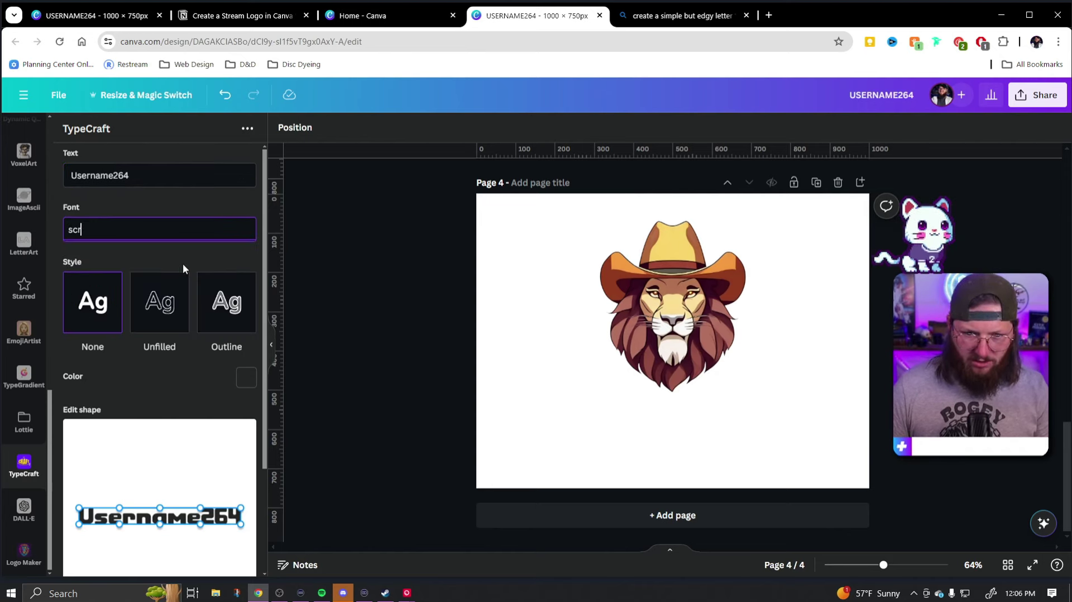
{"action": "key", "text": "Return"}
{"action": "left_click", "coordinate": [244, 229]}
{"action": "scroll", "coordinate": [190, 293], "scroll_direction": "down", "scroll_amount": 5}
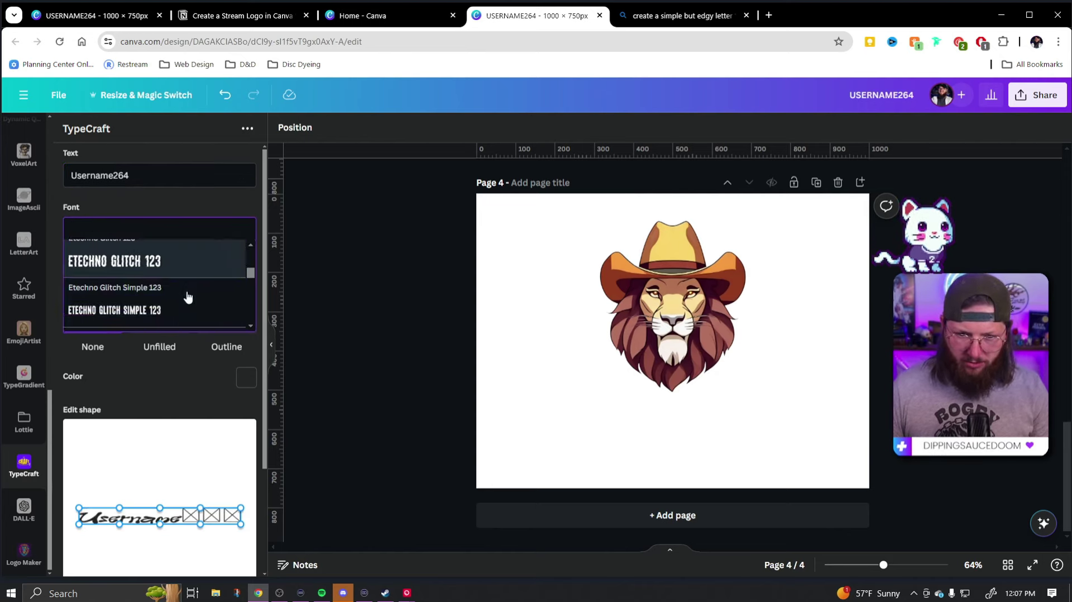
{"action": "scroll", "coordinate": [189, 293], "scroll_direction": "down", "scroll_amount": 6}
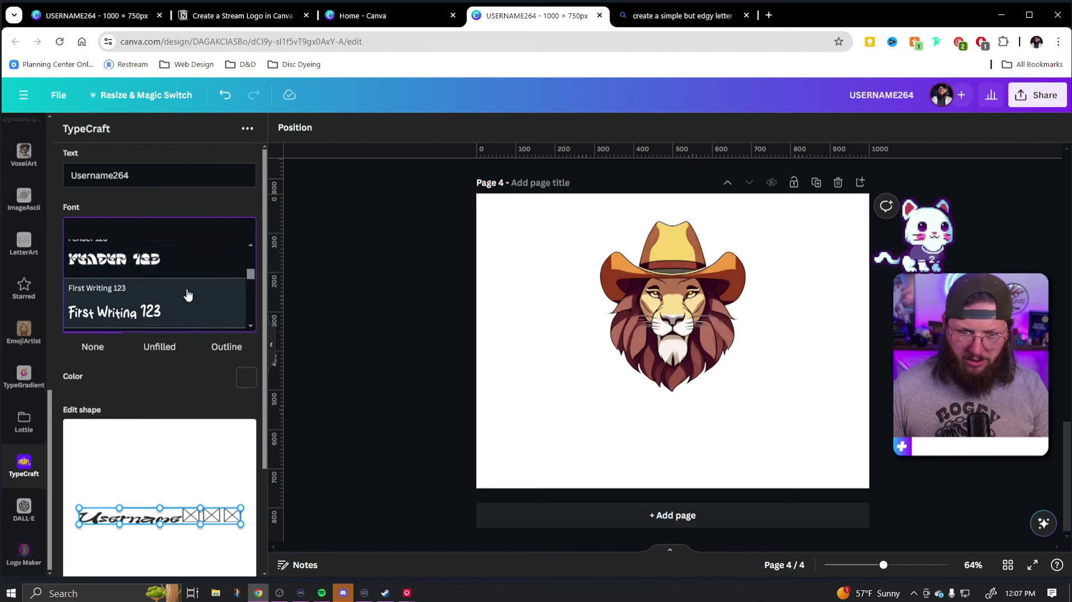
{"action": "left_click", "coordinate": [186, 387]}
- Set the TypeCraft text color to a dark reddish brown that matches the lion
{"action": "scroll", "coordinate": [186, 388], "scroll_direction": "down", "scroll_amount": 2}
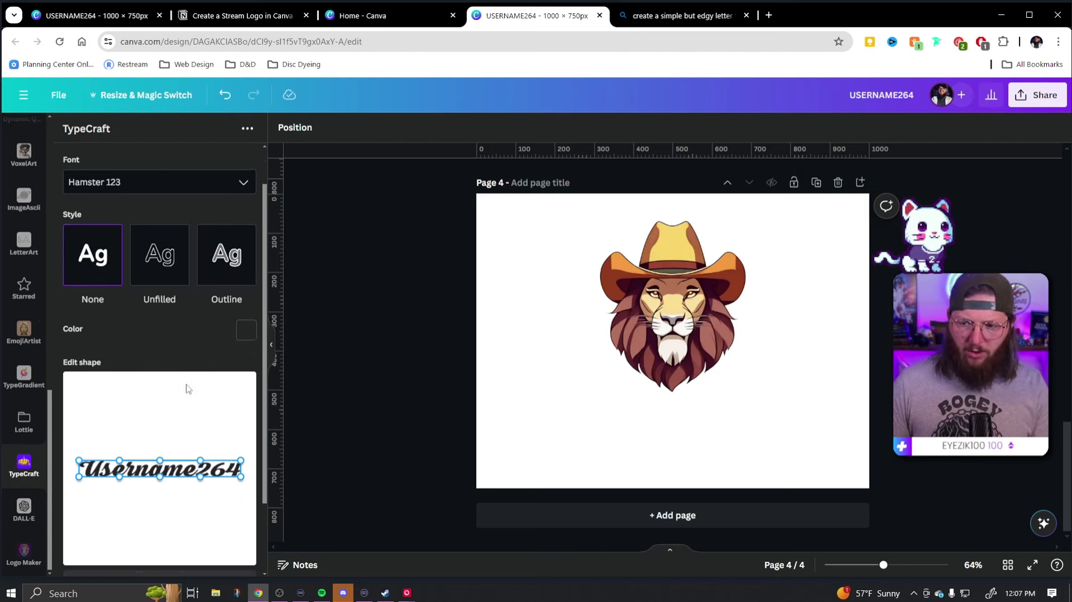
{"action": "left_click", "coordinate": [249, 321]}
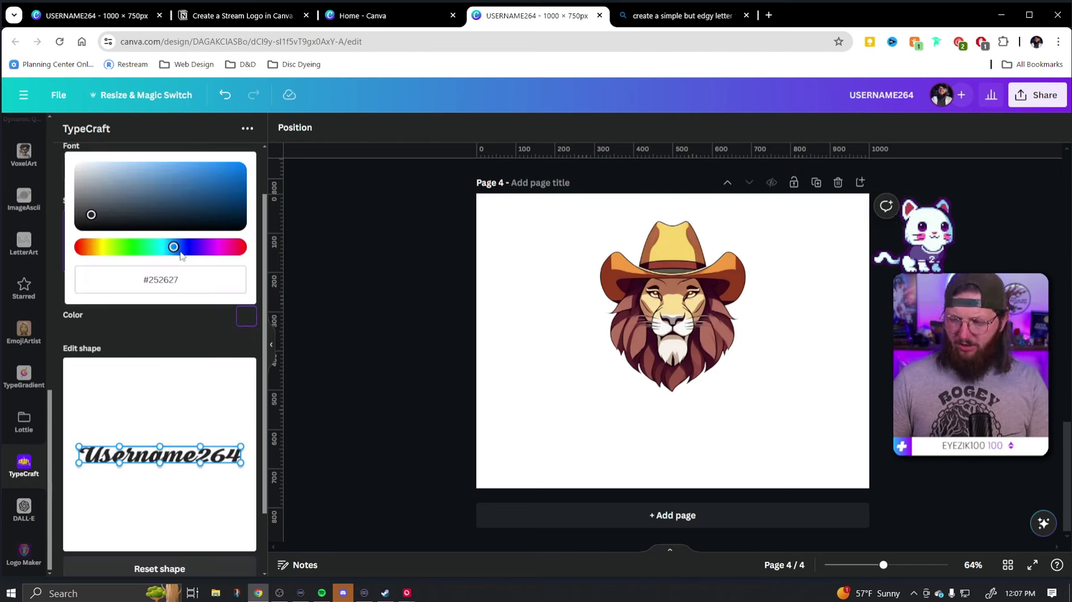
{"action": "left_click_drag", "start_coordinate": [173, 248], "coordinate": [93, 248]}
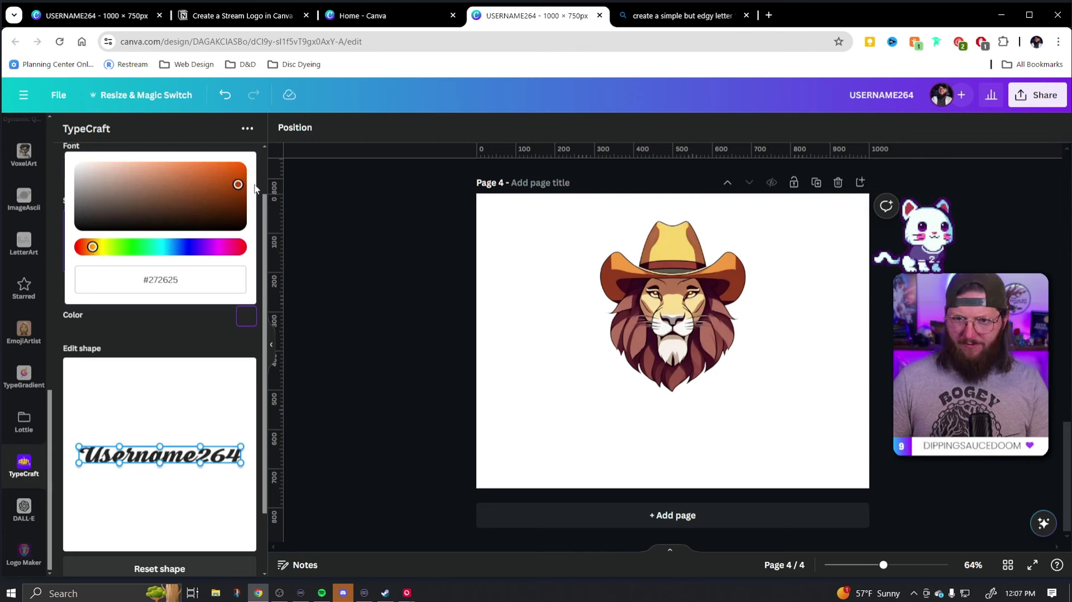
{"action": "left_click_drag", "start_coordinate": [255, 188], "coordinate": [259, 201]}
{"action": "left_click", "coordinate": [218, 316]}
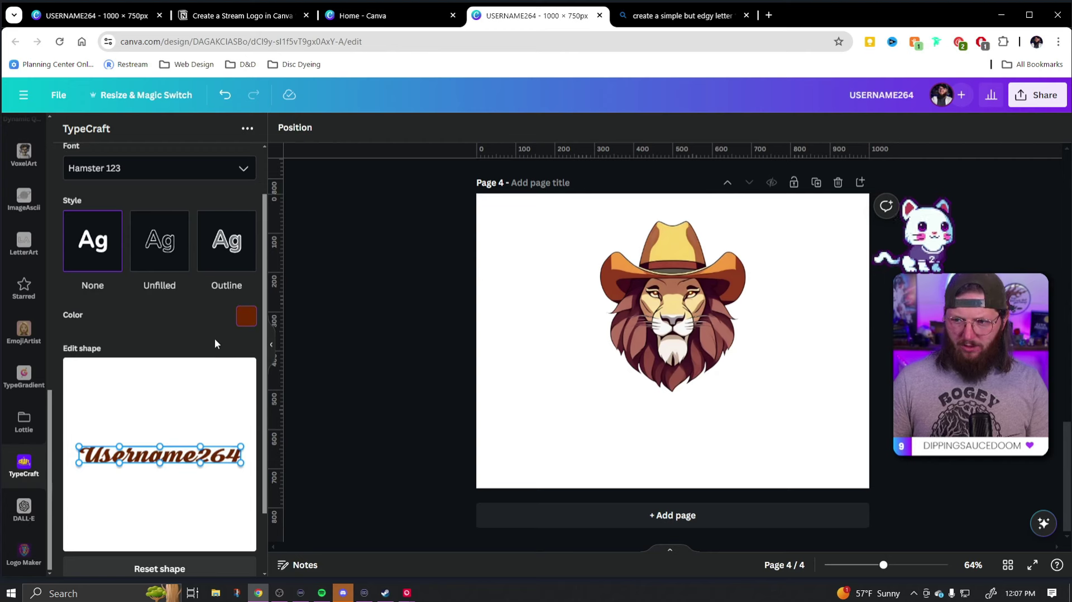
- Bend the Username264 text into a downward-bulging arc by raising both ends and lowering the middle of its lower edge
{"action": "scroll", "coordinate": [182, 505], "scroll_direction": "down", "scroll_amount": 2}
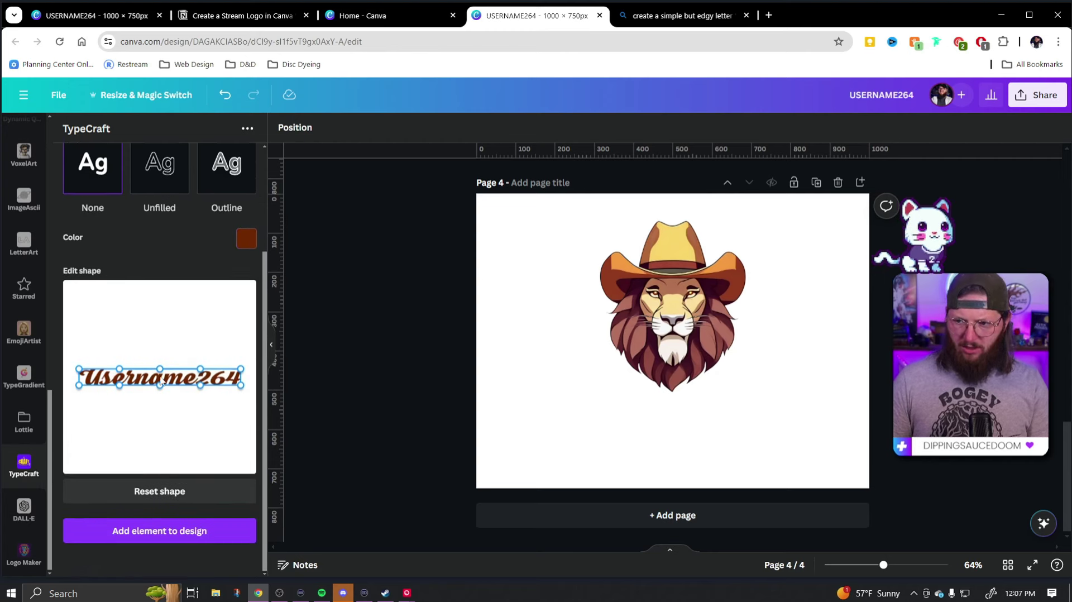
{"action": "mouse_move", "coordinate": [159, 387]}
{"action": "left_mouse_down"}
{"action": "mouse_move", "coordinate": [161, 400]}
{"action": "mouse_move", "coordinate": [161, 380]}
{"action": "left_mouse_up"}
{"action": "left_click_drag", "start_coordinate": [79, 370], "coordinate": [81, 360]}
{"action": "left_click_drag", "start_coordinate": [242, 372], "coordinate": [240, 361]}
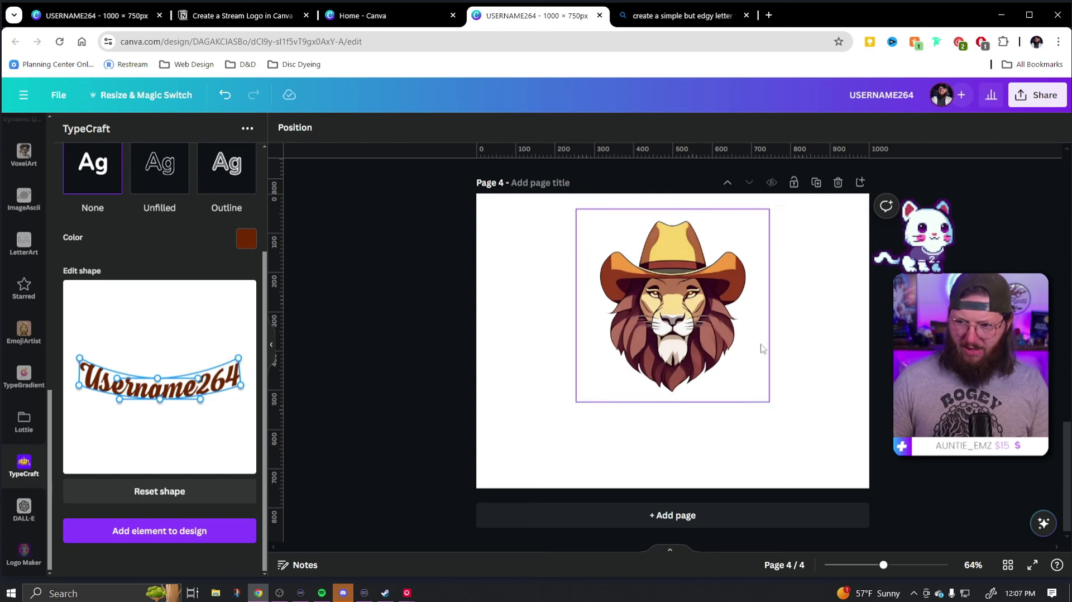
{"action": "left_click_drag", "start_coordinate": [238, 358], "coordinate": [238, 347]}
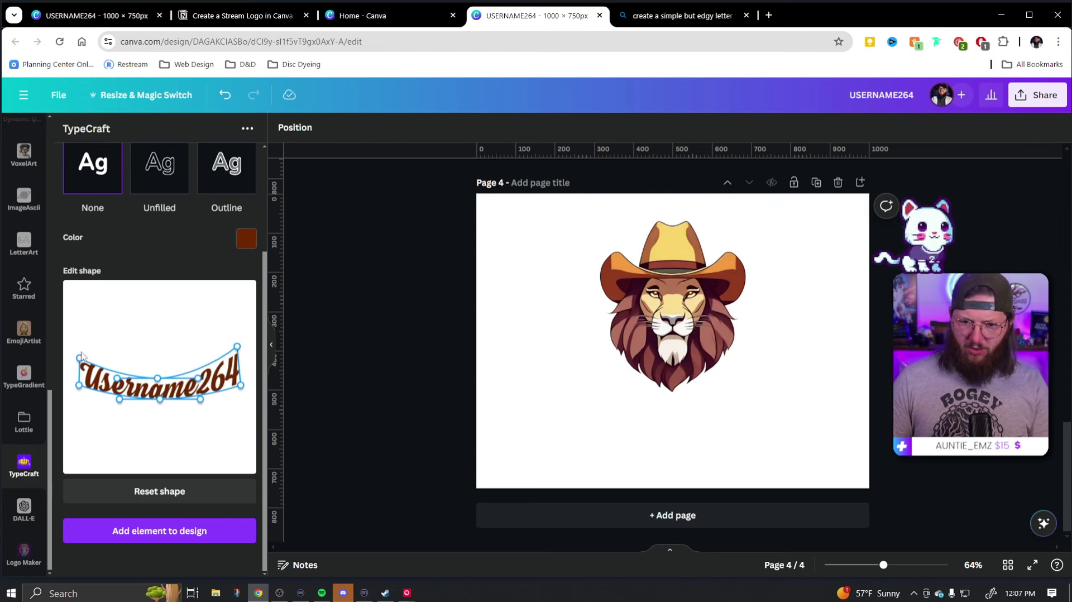
{"action": "left_click_drag", "start_coordinate": [82, 354], "coordinate": [80, 347]}
{"action": "left_click_drag", "start_coordinate": [79, 388], "coordinate": [79, 377]}
{"action": "left_click_drag", "start_coordinate": [241, 386], "coordinate": [241, 378]}
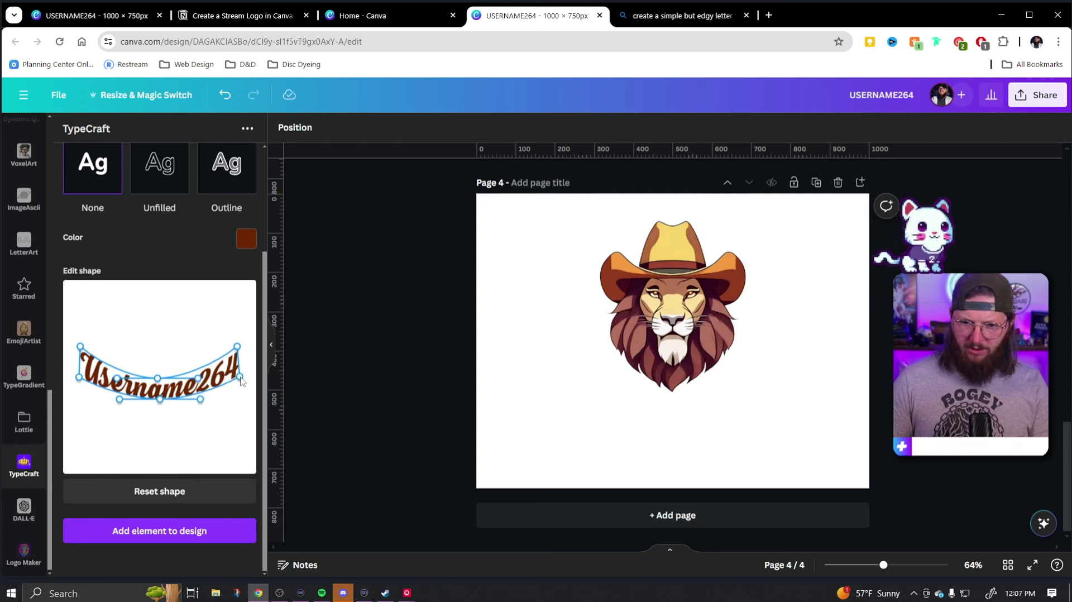
{"action": "left_click_drag", "start_coordinate": [160, 399], "coordinate": [159, 404]}
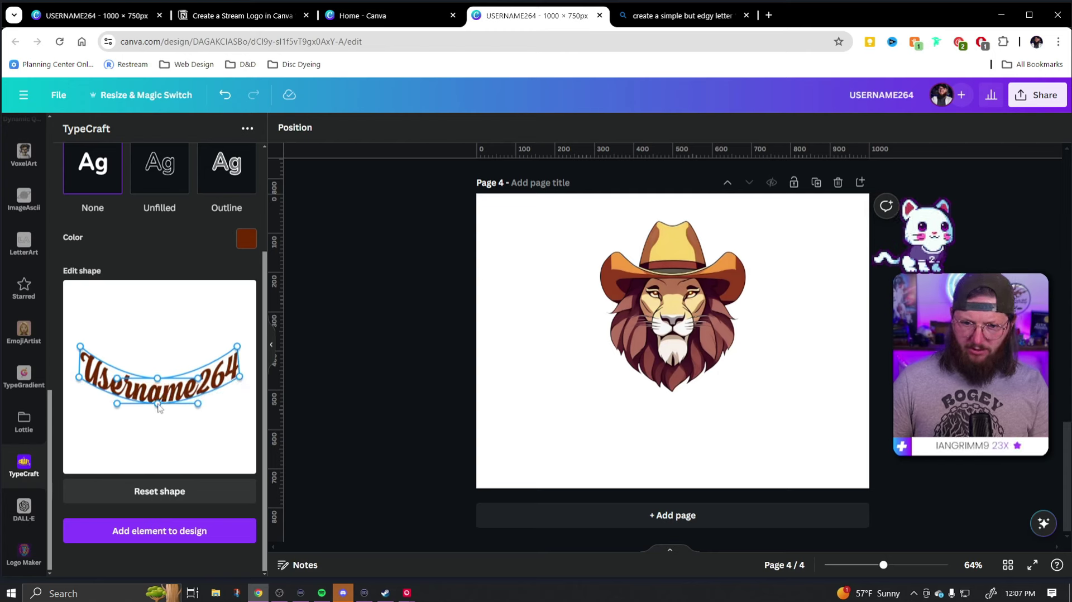
- Add the curved Username264 text to page 4, about 600 px wide, and center it just below the lion
{"action": "left_click", "coordinate": [175, 536]}
{"action": "left_click_drag", "start_coordinate": [707, 357], "coordinate": [790, 356]}
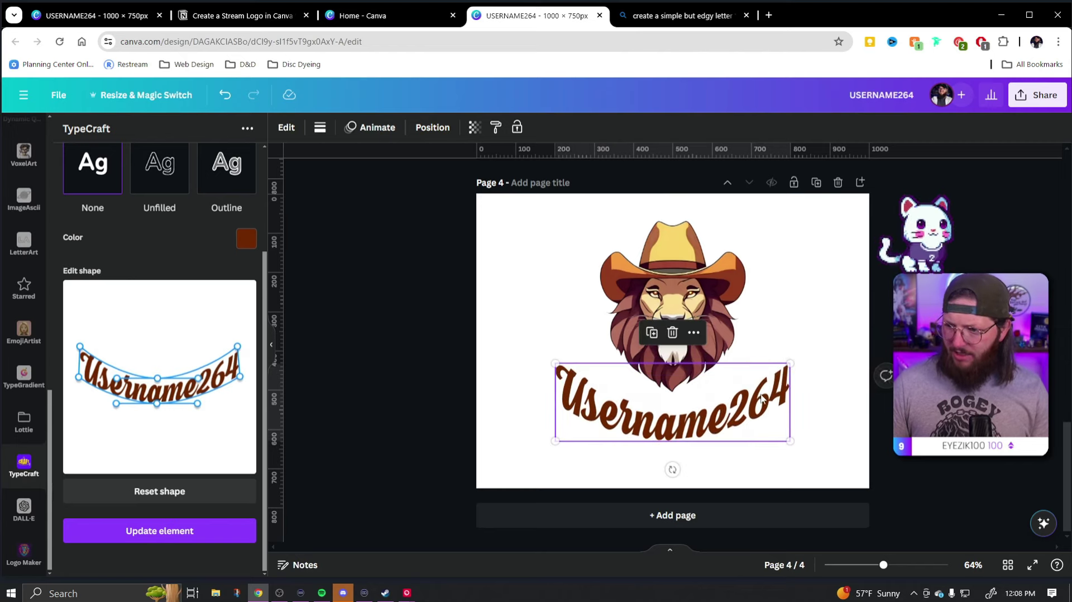
{"action": "left_click", "coordinate": [799, 315]}
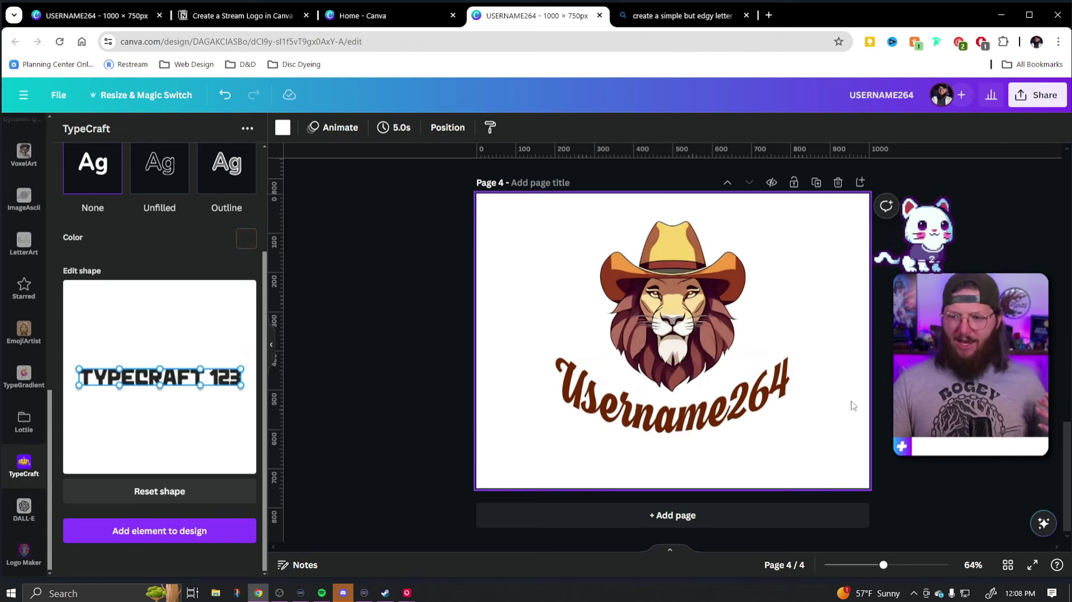
- Add a short horizontal helper line about 340 px long near the upper-left corner of page 4
{"action": "left_click", "coordinate": [763, 409]}
{"action": "left_click", "coordinate": [287, 129]}
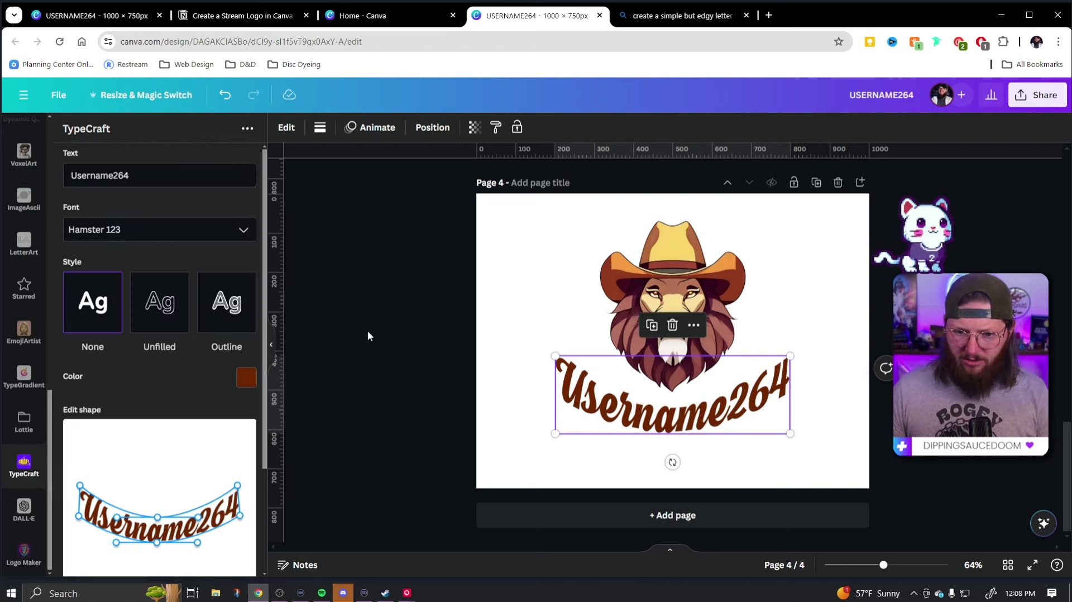
{"action": "left_click", "coordinate": [642, 346]}
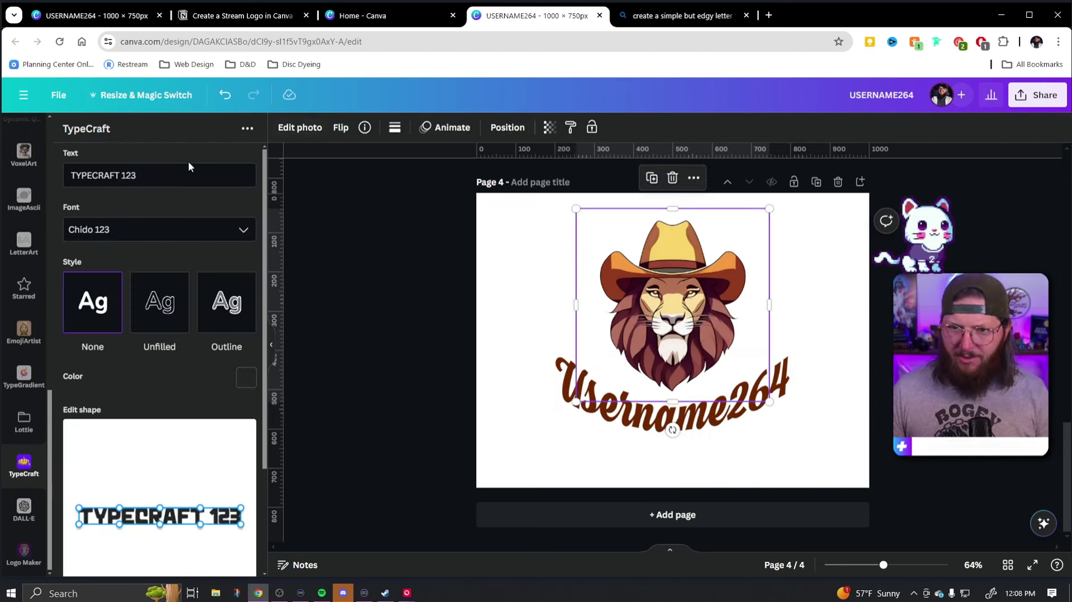
{"action": "left_click_drag", "start_coordinate": [642, 208], "coordinate": [493, 196]}
- Sample the dark maroon of the lion's mane as the line's color, copy its hex code #4D1822, and remove the line
{"action": "left_click", "coordinate": [282, 128]}
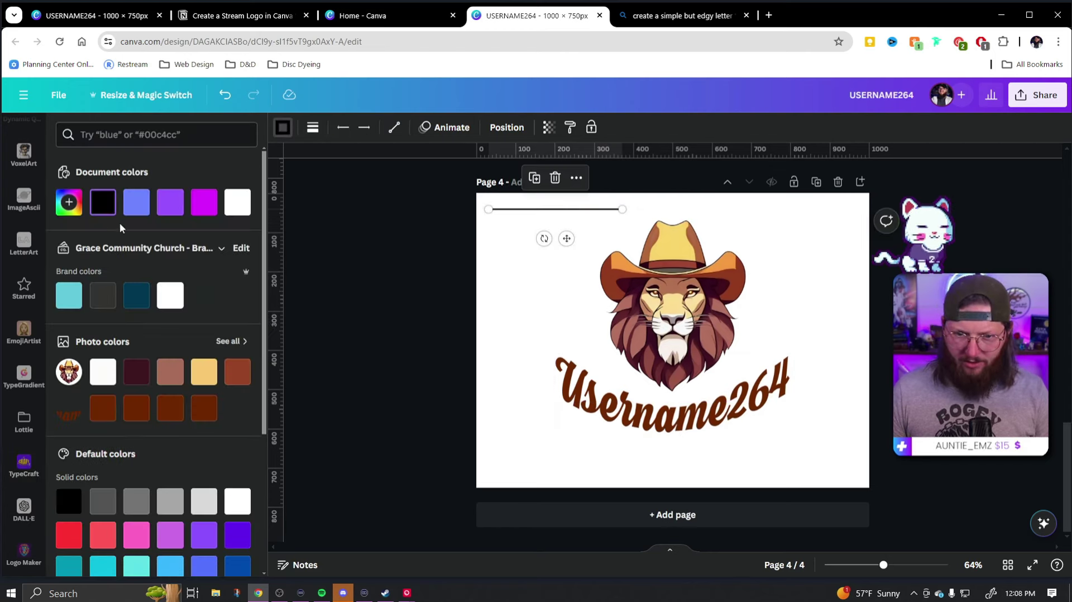
{"action": "left_click", "coordinate": [69, 202]}
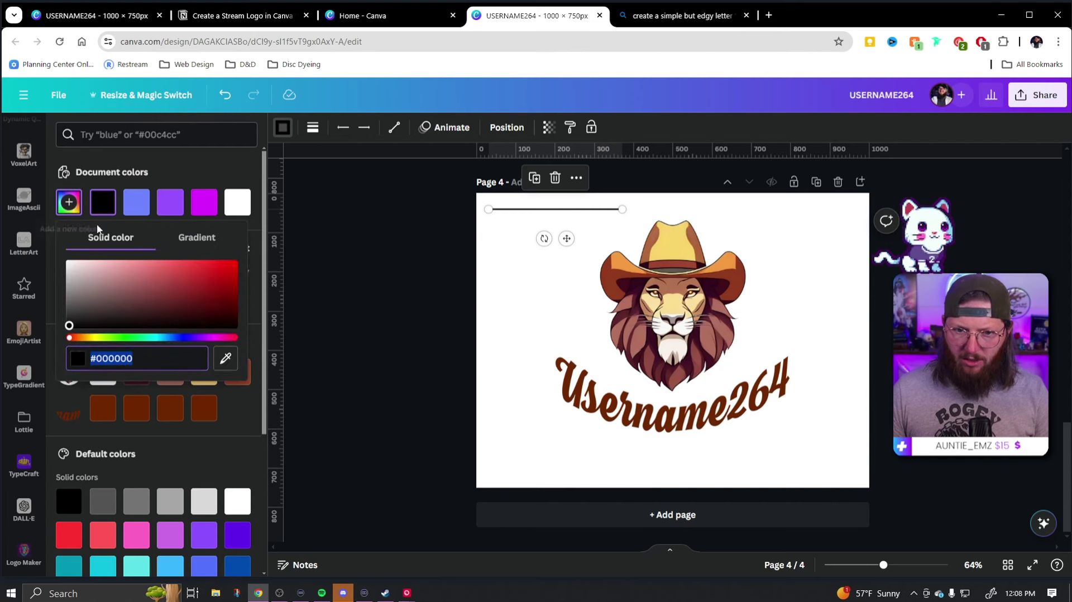
{"action": "left_click", "coordinate": [225, 357]}
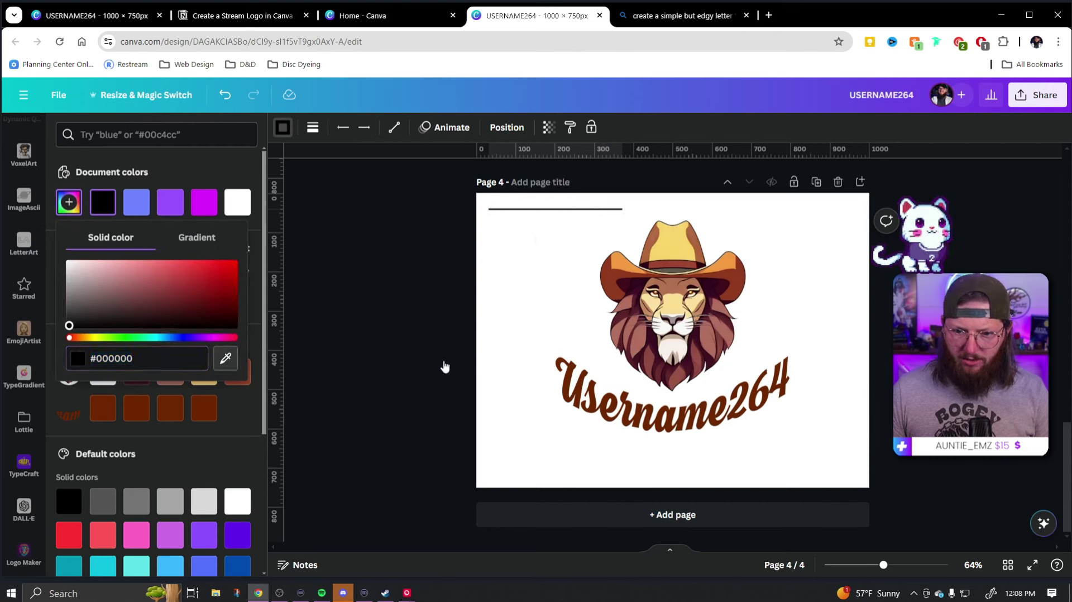
{"action": "left_click", "coordinate": [635, 366]}
{"action": "left_click", "coordinate": [140, 361]}
{"action": "key", "text": "ctrl+c"}
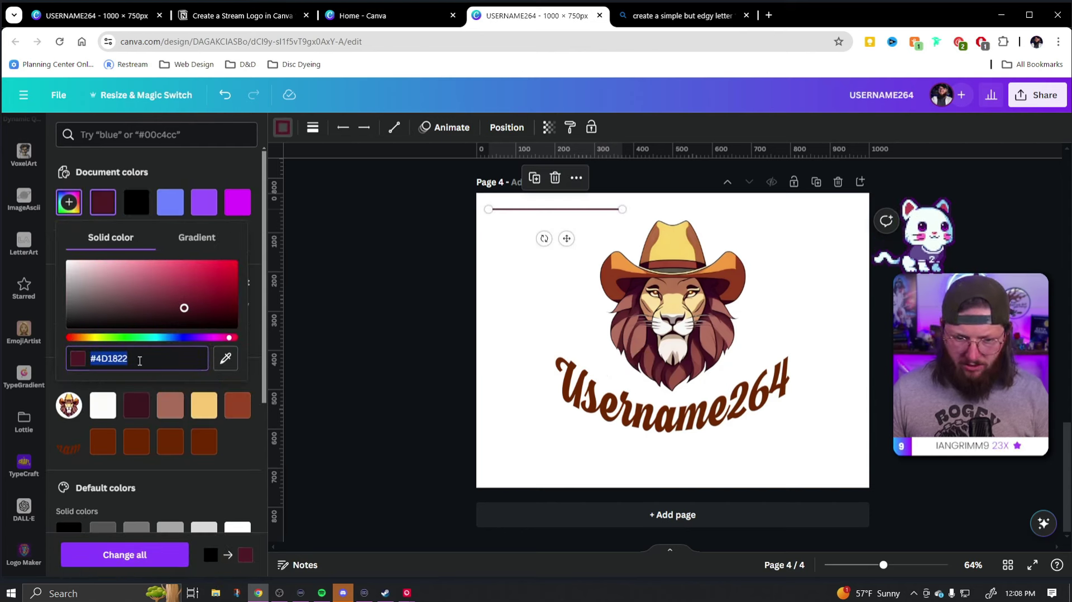
{"action": "key", "text": "Escape"}
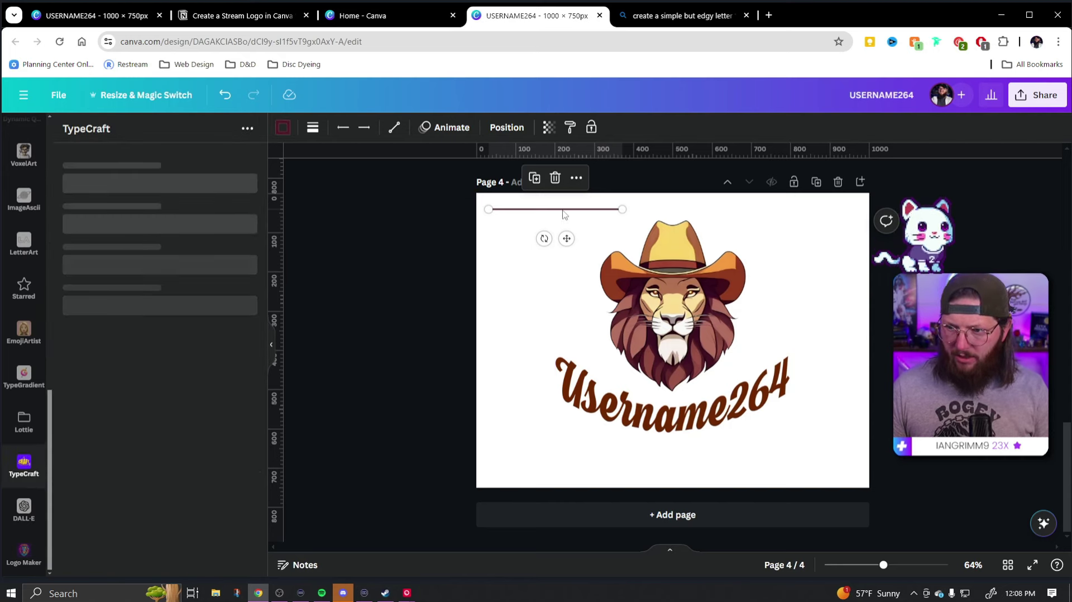
- Set the color of the curved Username264 text to #4D1822 and update the element on page 4
{"action": "left_click", "coordinate": [575, 385]}
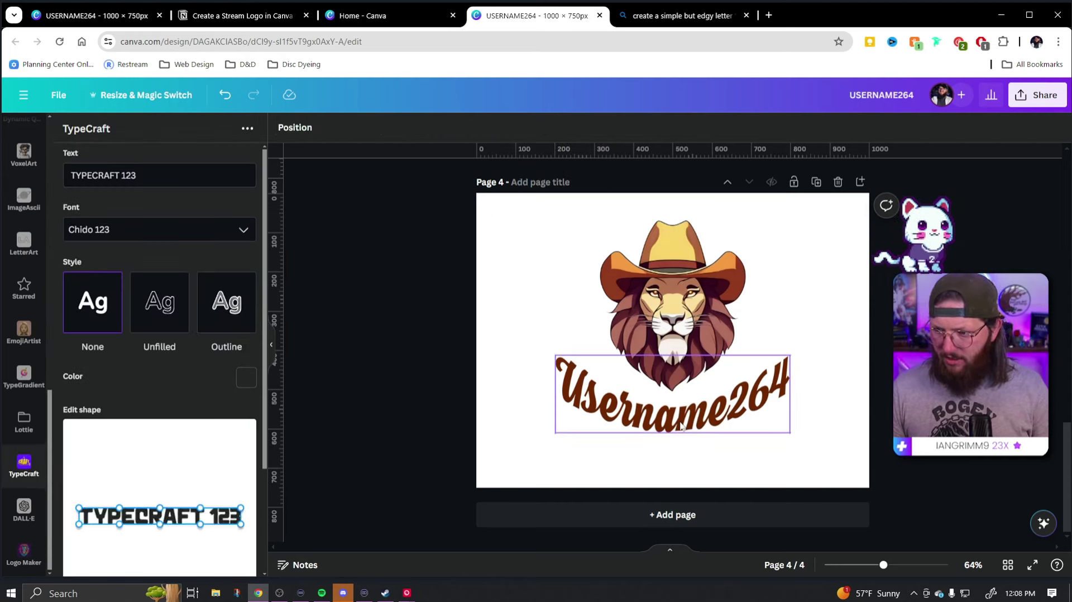
{"action": "left_click", "coordinate": [246, 378]}
{"action": "left_click", "coordinate": [175, 342]}
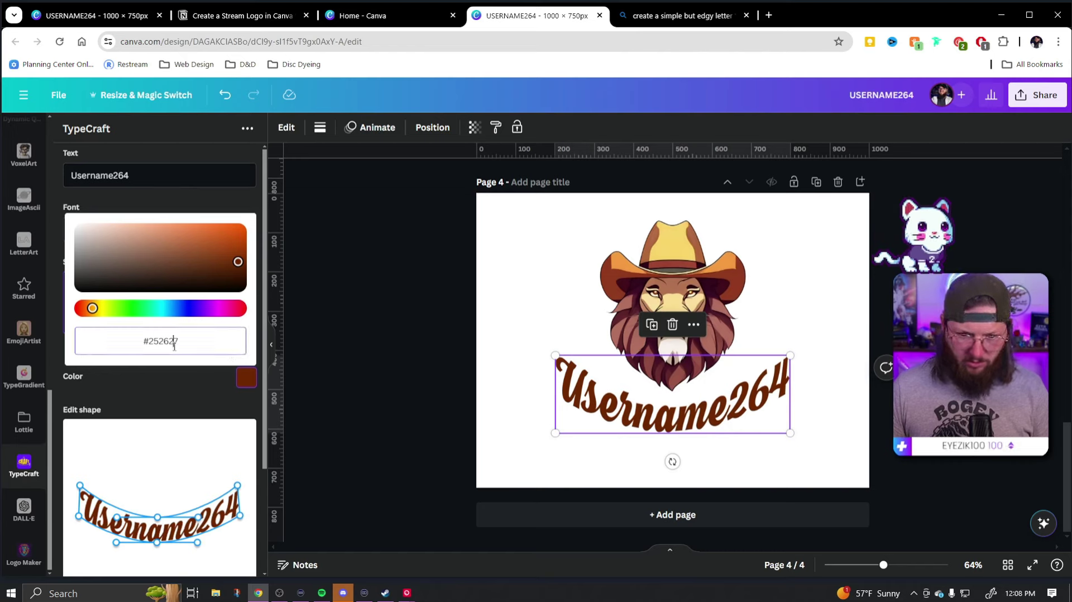
{"action": "key", "text": "ctrl+a"}
{"action": "key", "text": "ctrl+v"}
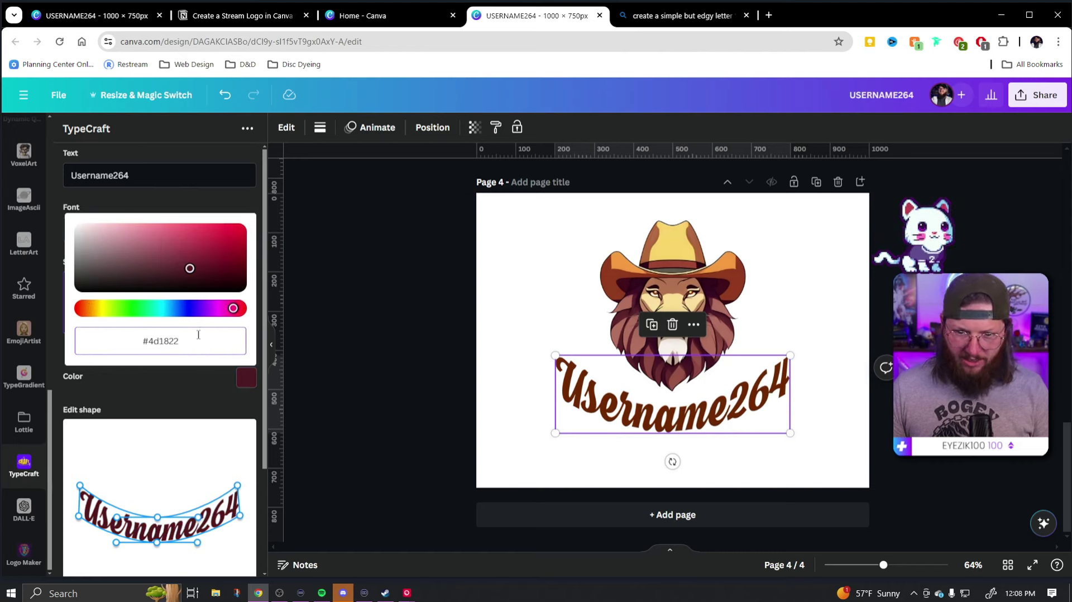
{"action": "left_click", "coordinate": [192, 388]}
{"action": "scroll", "coordinate": [194, 390], "scroll_direction": "down", "scroll_amount": 3}
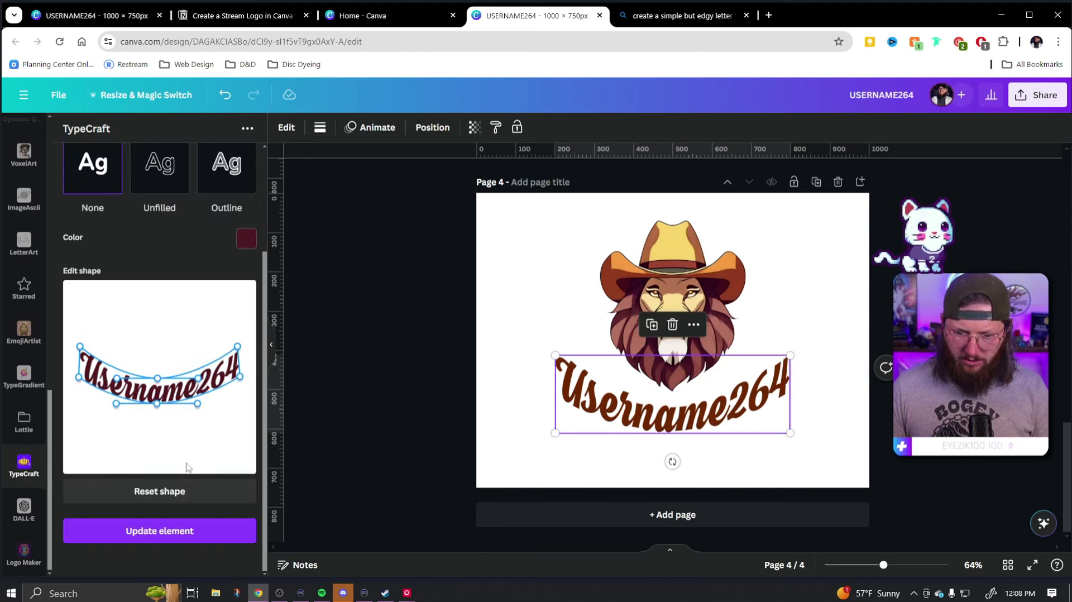
{"action": "left_click", "coordinate": [816, 470]}
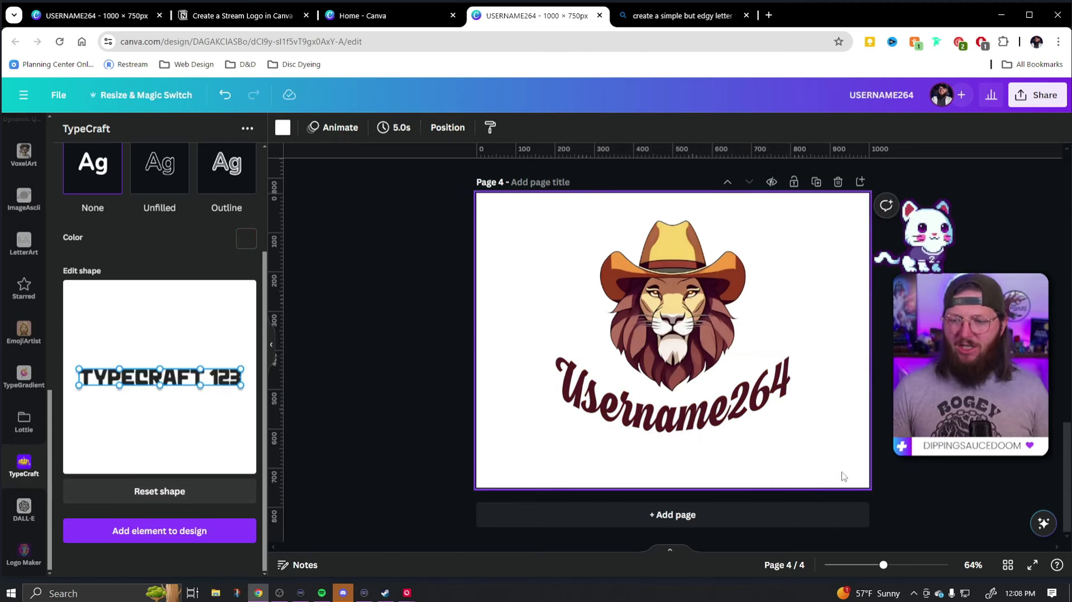
- Examine the lion and username composition, and review the logo designs on pages 1 through 4
{"action": "left_click_drag", "start_coordinate": [816, 462], "coordinate": [721, 299]}
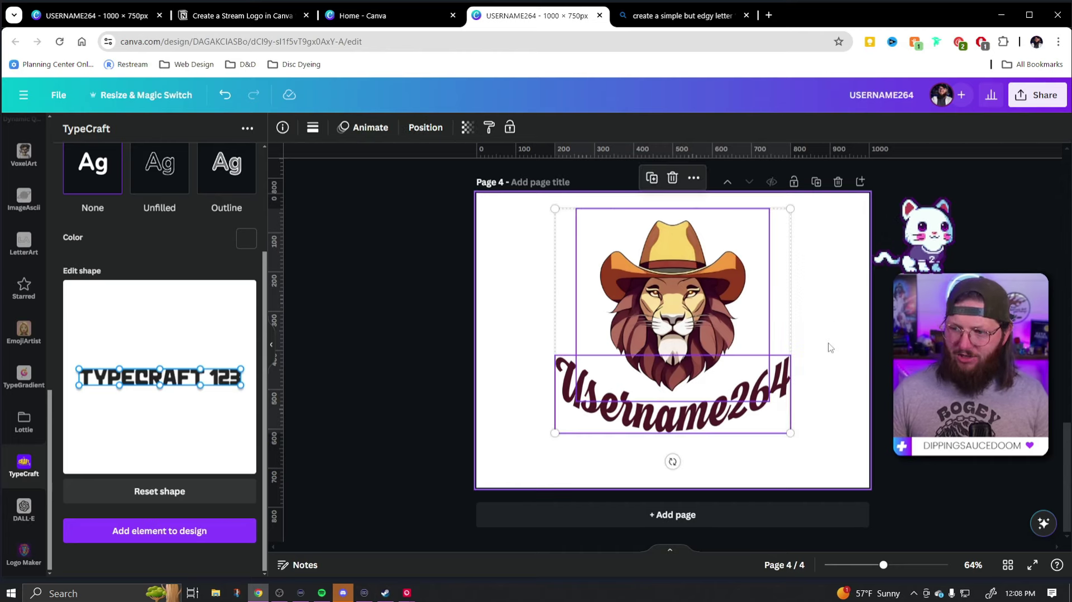
{"action": "left_click", "coordinate": [828, 404]}
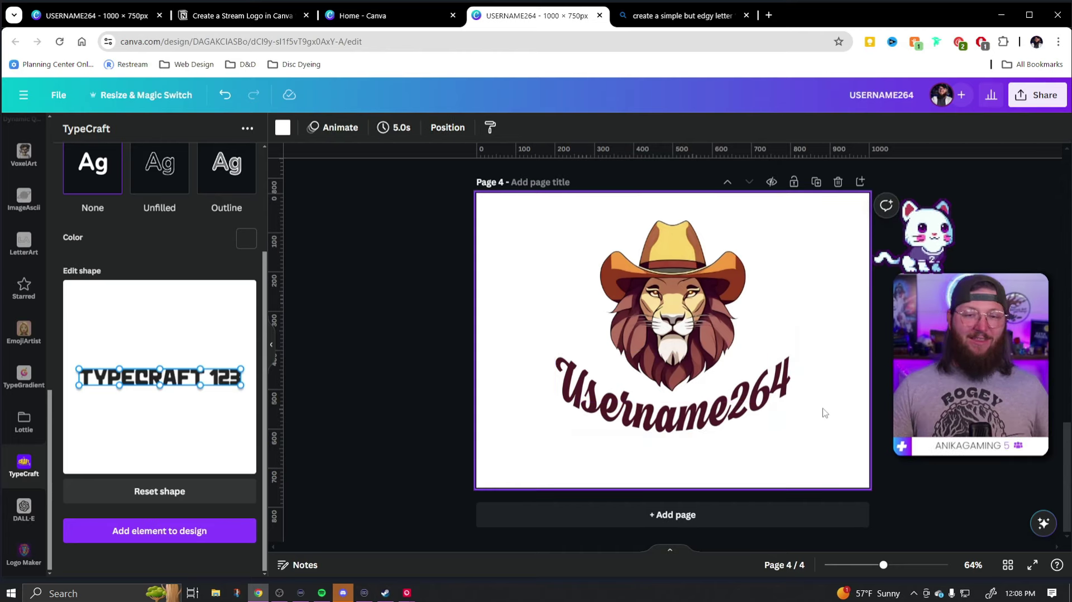
{"action": "scroll", "coordinate": [828, 405], "scroll_direction": "up", "scroll_amount": 6}
{"action": "scroll", "coordinate": [825, 410], "scroll_direction": "up", "scroll_amount": 10}
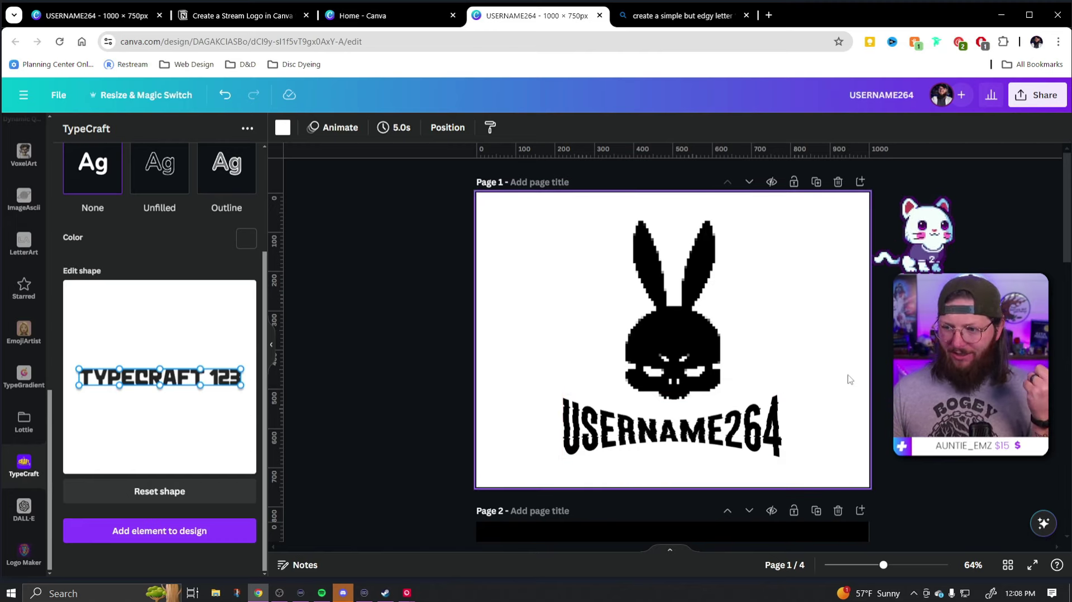
{"action": "scroll", "coordinate": [847, 375], "scroll_direction": "down", "scroll_amount": 5}
{"action": "scroll", "coordinate": [880, 367], "scroll_direction": "up", "scroll_amount": 1}
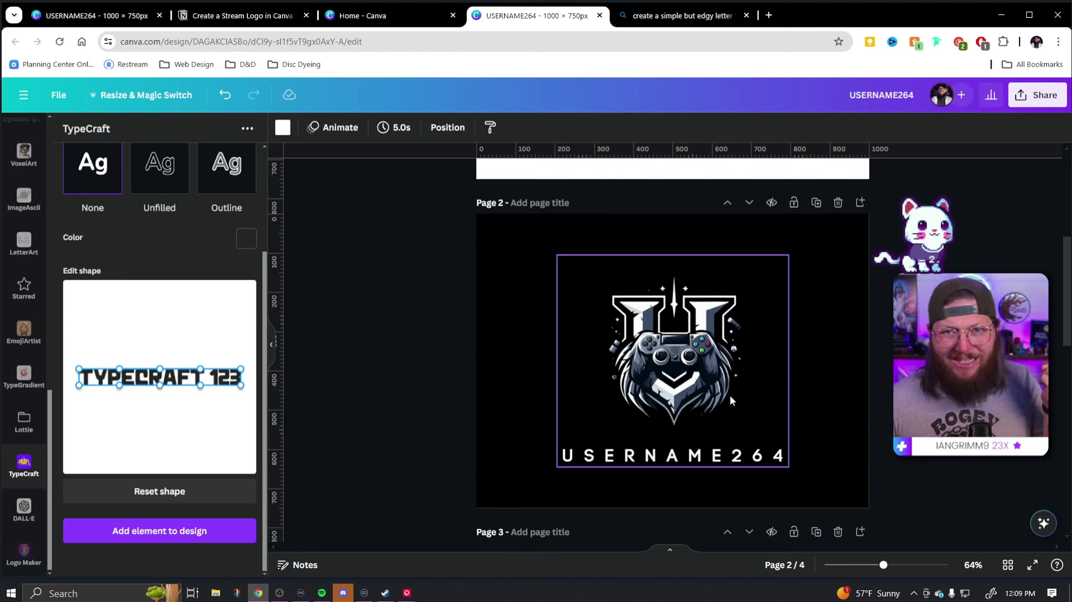
{"action": "scroll", "coordinate": [821, 421], "scroll_direction": "down", "scroll_amount": 5}
{"action": "scroll", "coordinate": [820, 420], "scroll_direction": "down", "scroll_amount": 3}
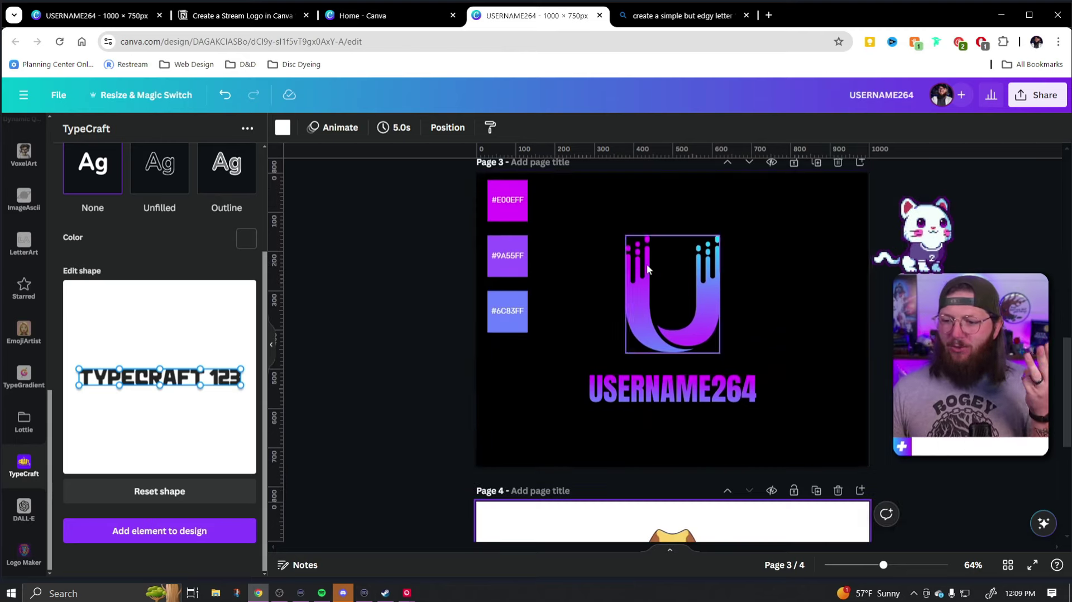
{"action": "scroll", "coordinate": [843, 388], "scroll_direction": "down", "scroll_amount": 5}
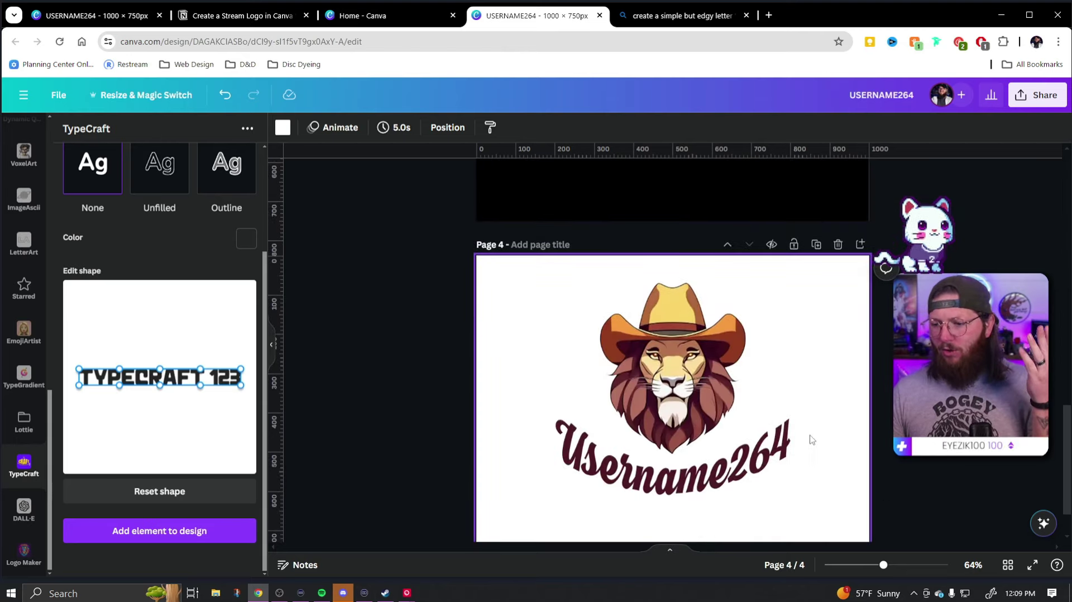